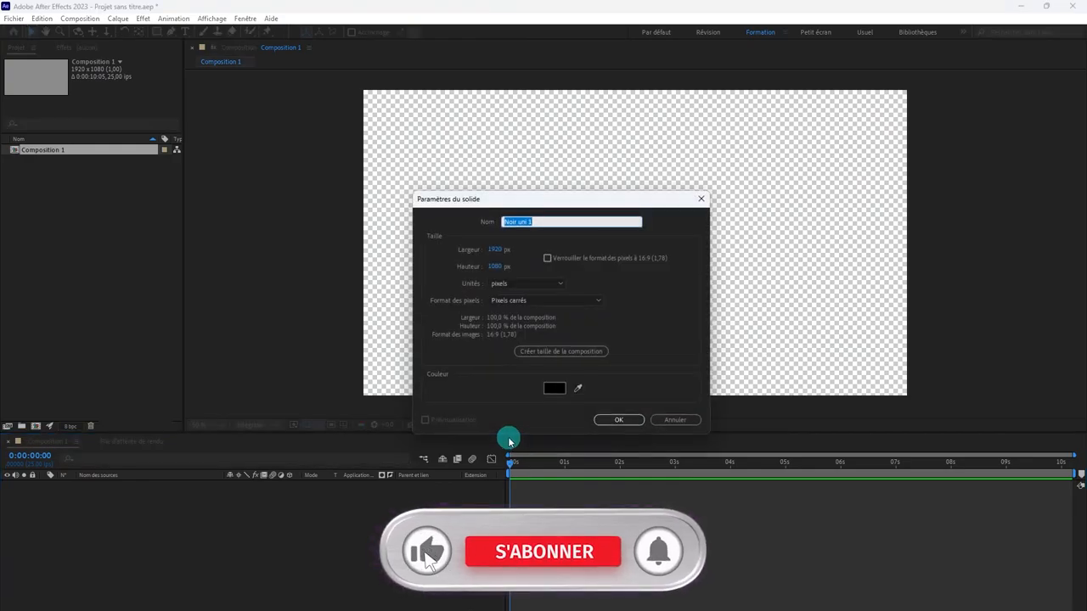
- Name the new 1920 × 1080 black solid "element" and create it in the composition
{"action": "type", "text": "elm"}
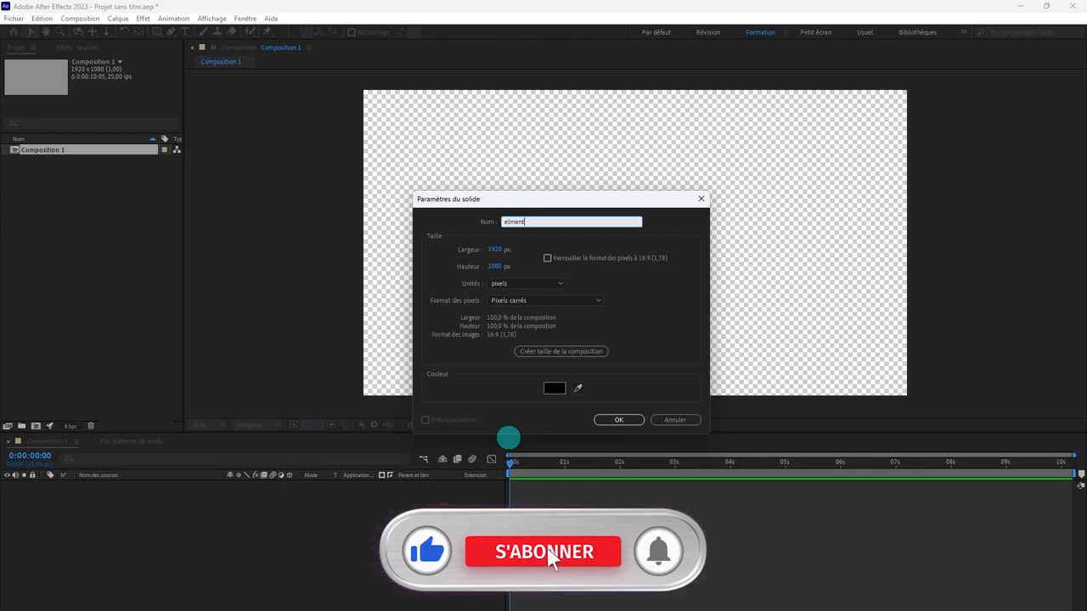
{"action": "type", "text": "ent"}
{"action": "key", "text": "BackSpace"}
{"action": "key", "text": "BackSpace"}
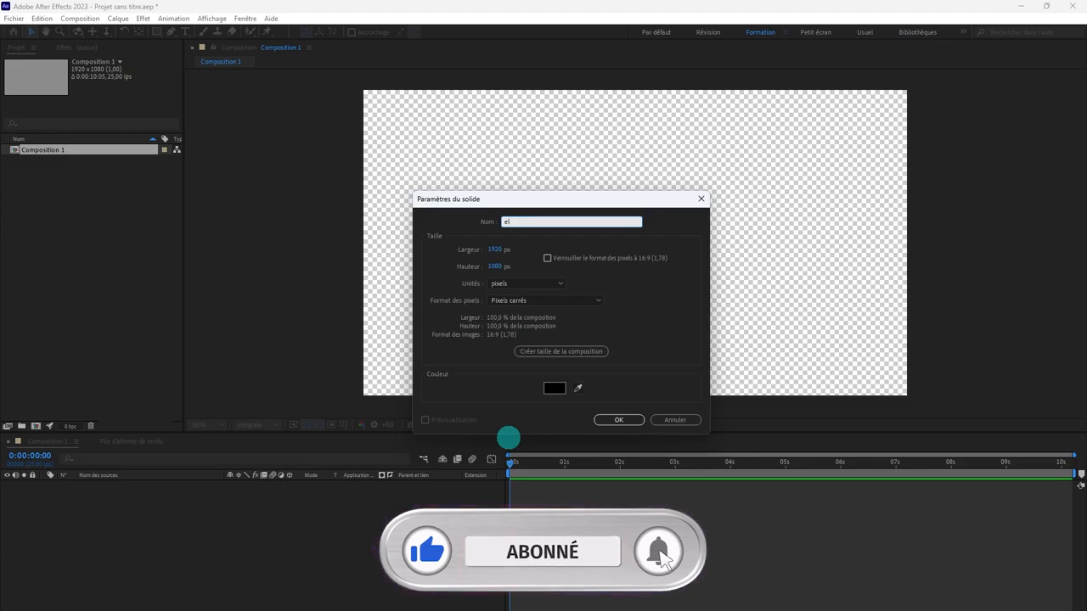
{"action": "type", "text": "t"}
{"action": "key", "text": "Return"}
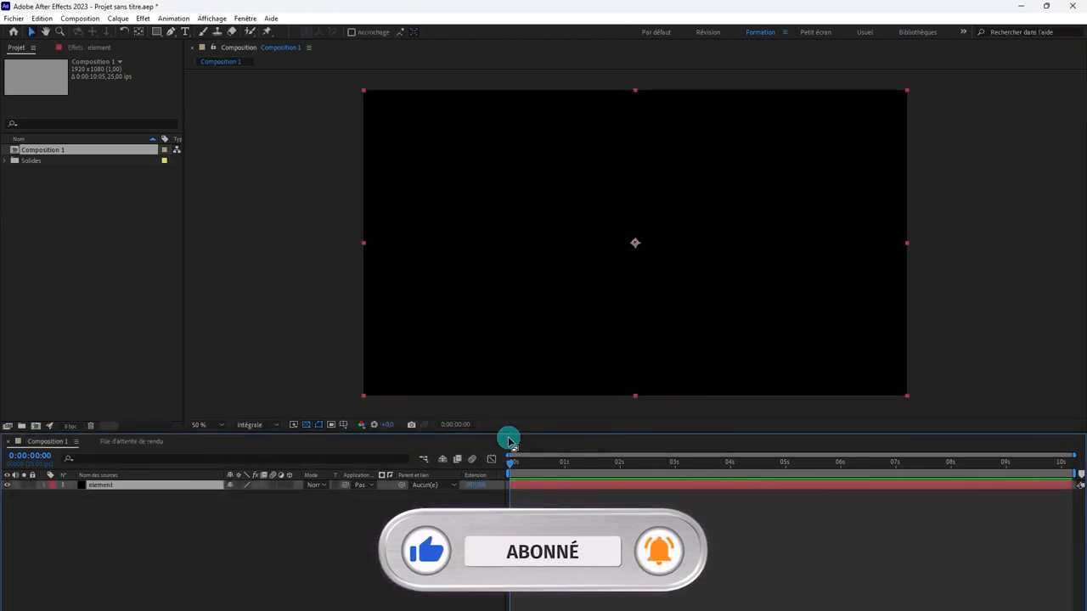
- Apply the Video Copilot Element effect to the "element" layer and open its Scene Setup
{"action": "left_click", "coordinate": [117, 49]}
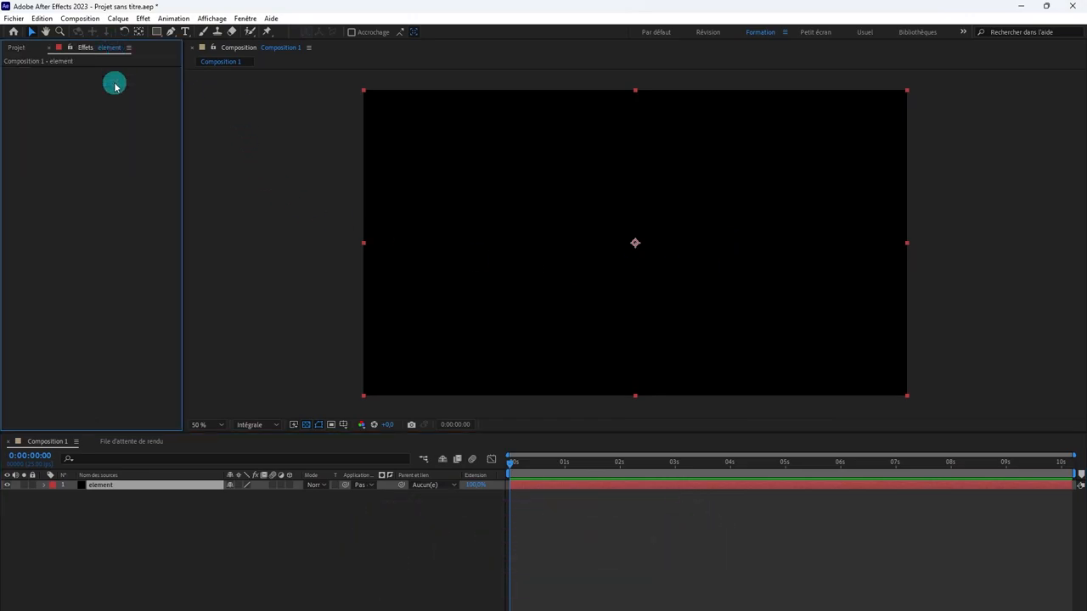
{"action": "right_click", "coordinate": [116, 84]}
{"action": "mouse_move", "coordinate": [244, 467]}
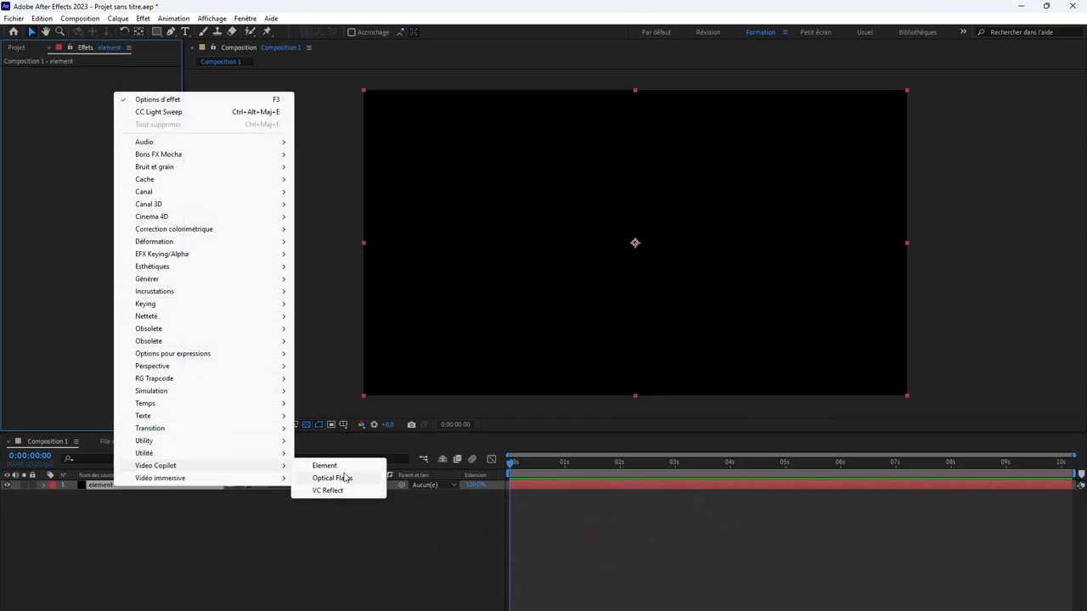
{"action": "left_click", "coordinate": [332, 478]}
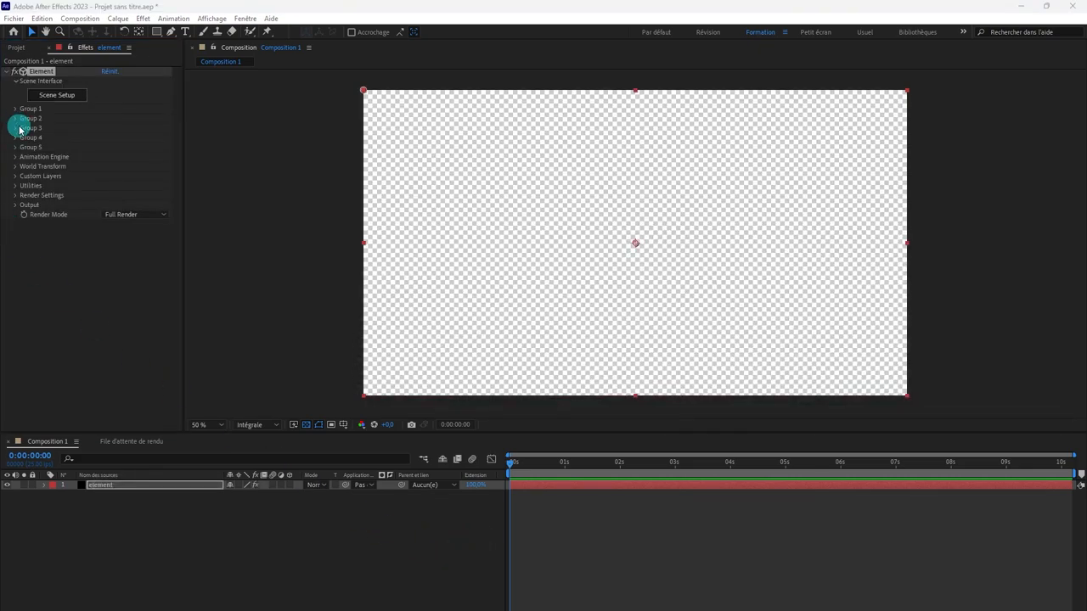
{"action": "left_click", "coordinate": [56, 98]}
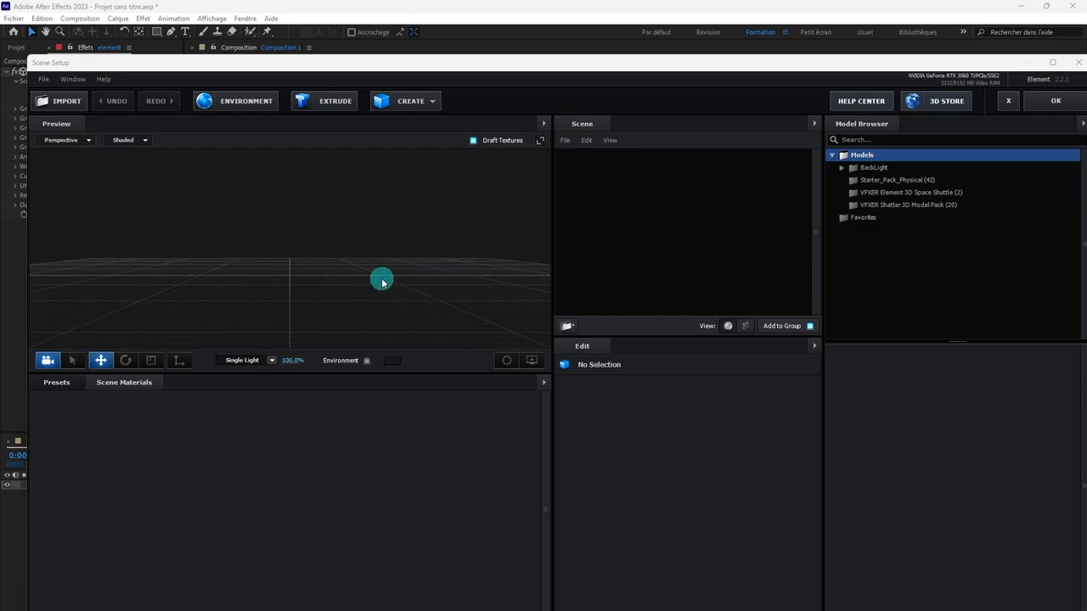
- Create a primitive cylinder model in the scene
{"action": "mouse_move", "coordinate": [382, 282]}
{"action": "left_mouse_down"}
{"action": "mouse_move", "coordinate": [371, 284]}
{"action": "mouse_move", "coordinate": [395, 273]}
{"action": "left_mouse_up"}
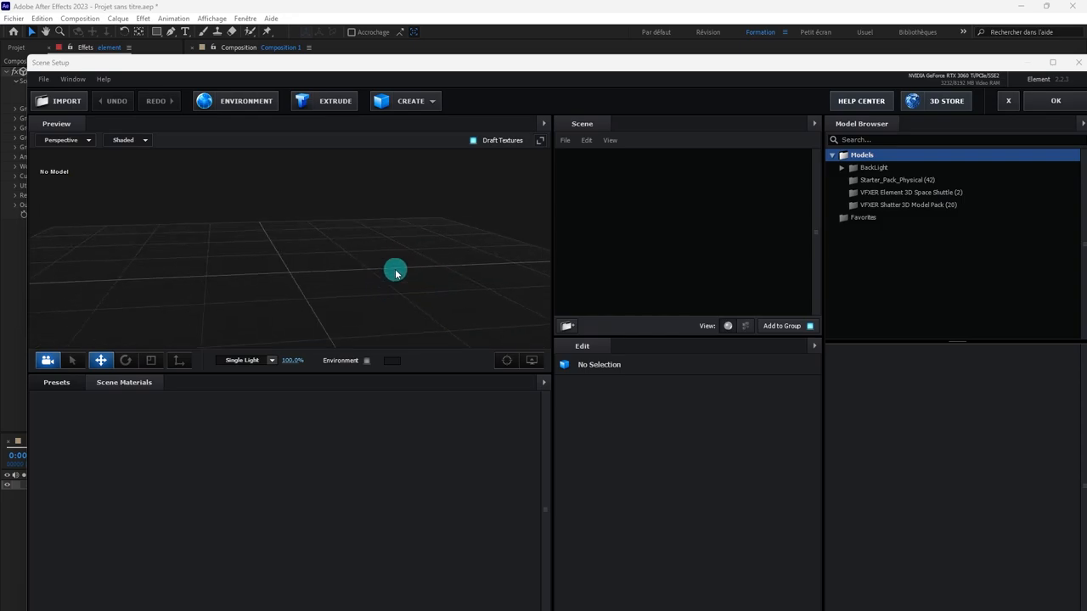
{"action": "left_click", "coordinate": [433, 102]}
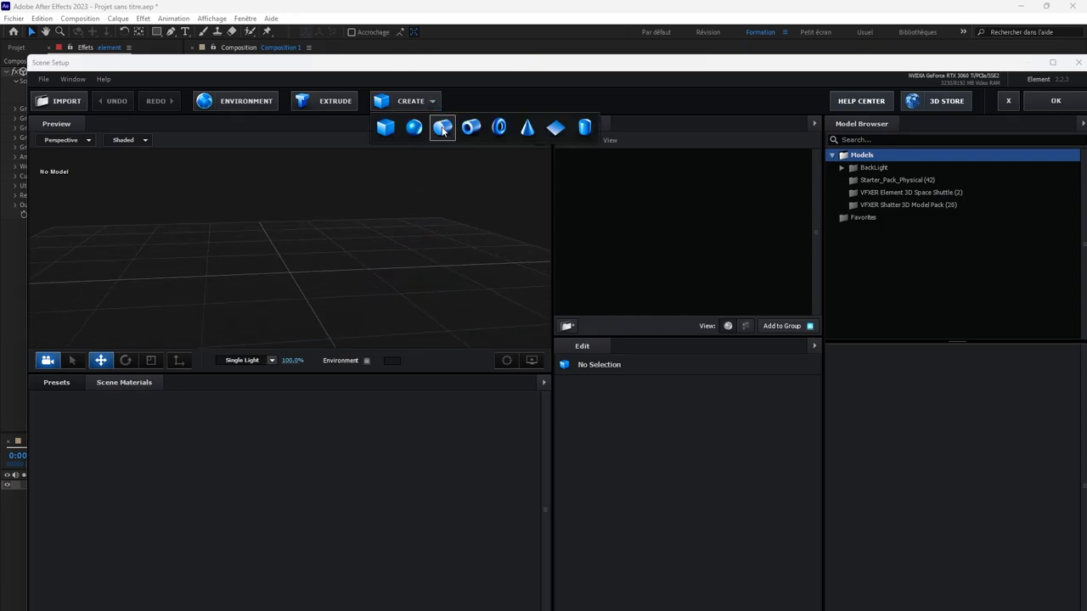
{"action": "left_click", "coordinate": [442, 127]}
{"action": "left_click_drag", "start_coordinate": [371, 274], "coordinate": [374, 260]}
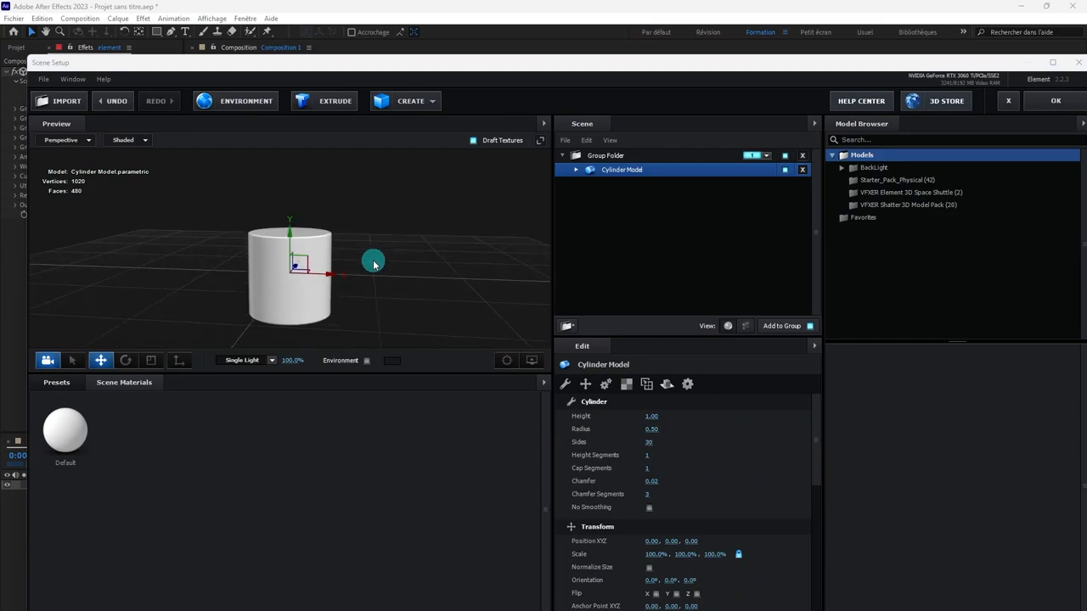
- Stretch the cylinder vertically by scaling it to about 133.8% along the Y axis
{"action": "left_click", "coordinate": [150, 361]}
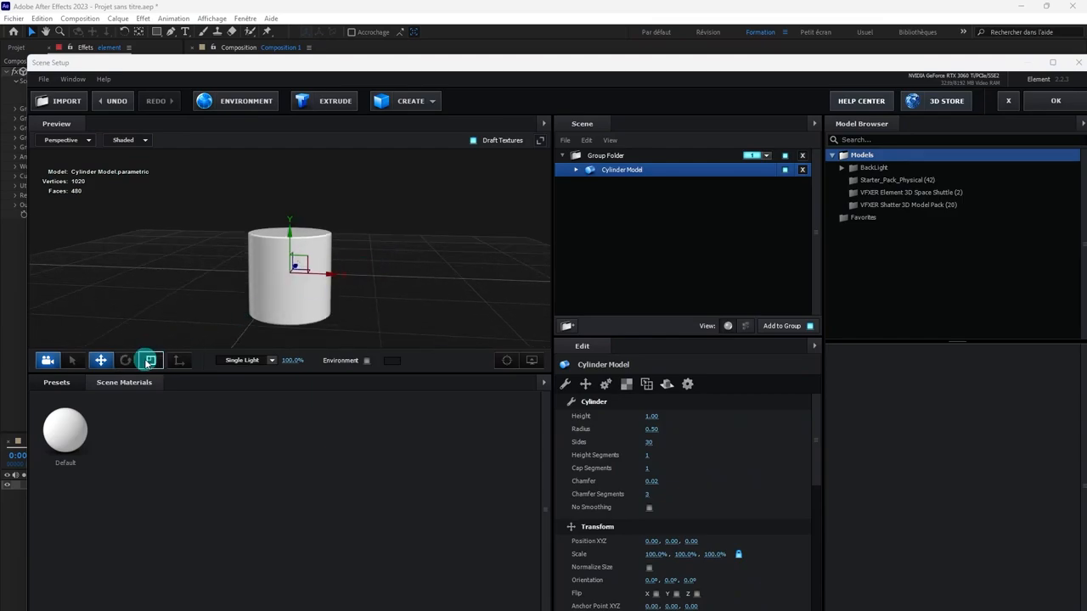
{"action": "left_click_drag", "start_coordinate": [290, 229], "coordinate": [291, 219]}
{"action": "left_click_drag", "start_coordinate": [378, 252], "coordinate": [292, 231]}
{"action": "left_click_drag", "start_coordinate": [367, 244], "coordinate": [426, 282]}
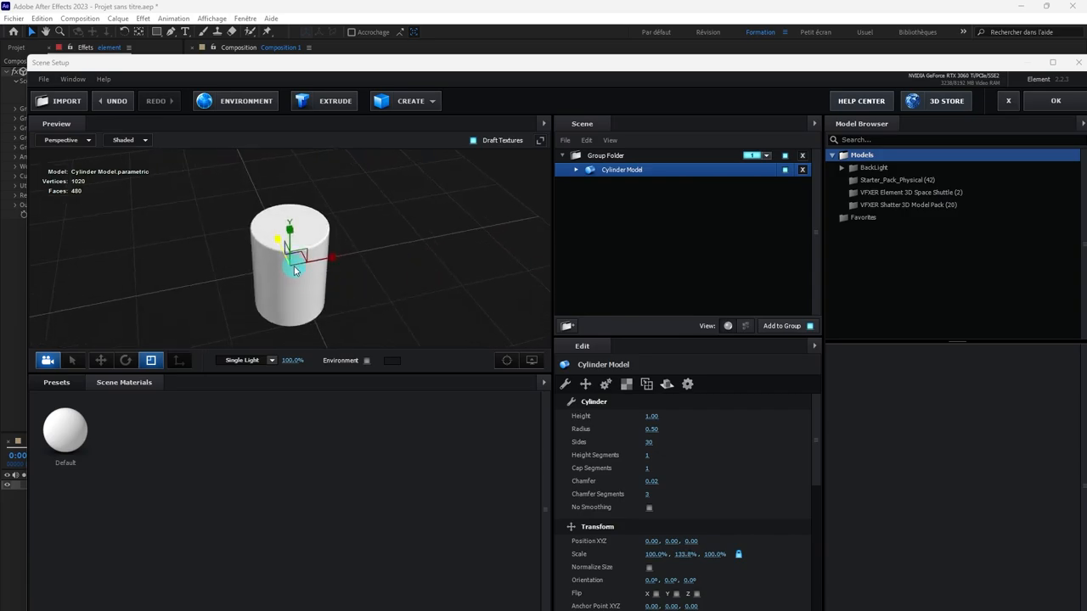
- Set the cylinder's height to 0.99, its radius to 0.51 and its number of sides to about 110 to smooth its rim
{"action": "mouse_move", "coordinate": [655, 416]}
{"action": "left_mouse_down"}
{"action": "mouse_move", "coordinate": [658, 429]}
{"action": "mouse_move", "coordinate": [647, 429]}
{"action": "left_mouse_up"}
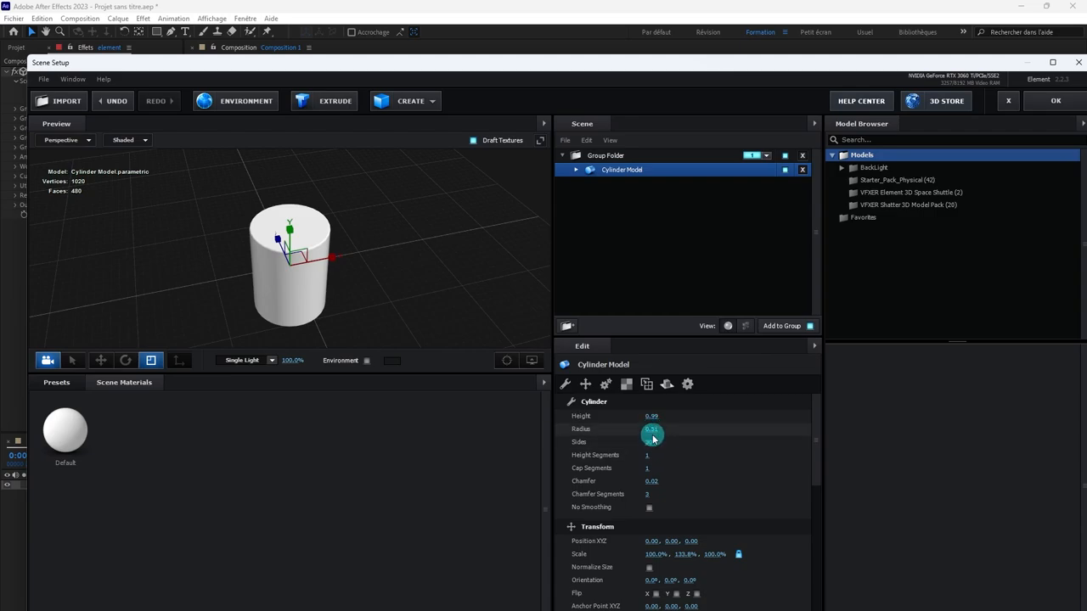
{"action": "left_click_drag", "start_coordinate": [651, 444], "coordinate": [646, 444]}
{"action": "scroll", "coordinate": [385, 306], "scroll_direction": "up", "scroll_amount": 5}
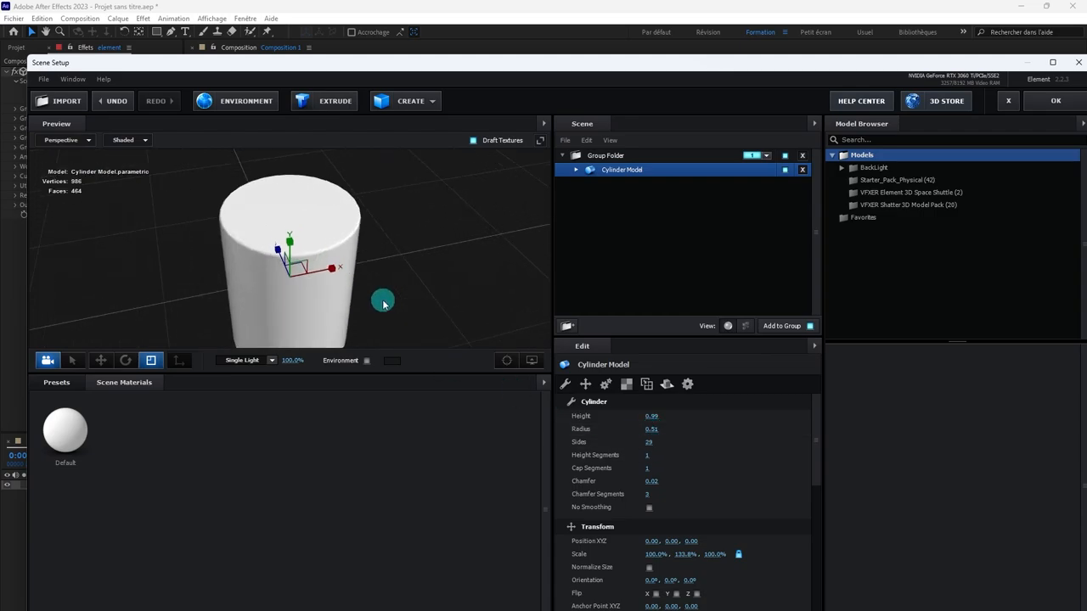
{"action": "left_click_drag", "start_coordinate": [385, 303], "coordinate": [393, 253]}
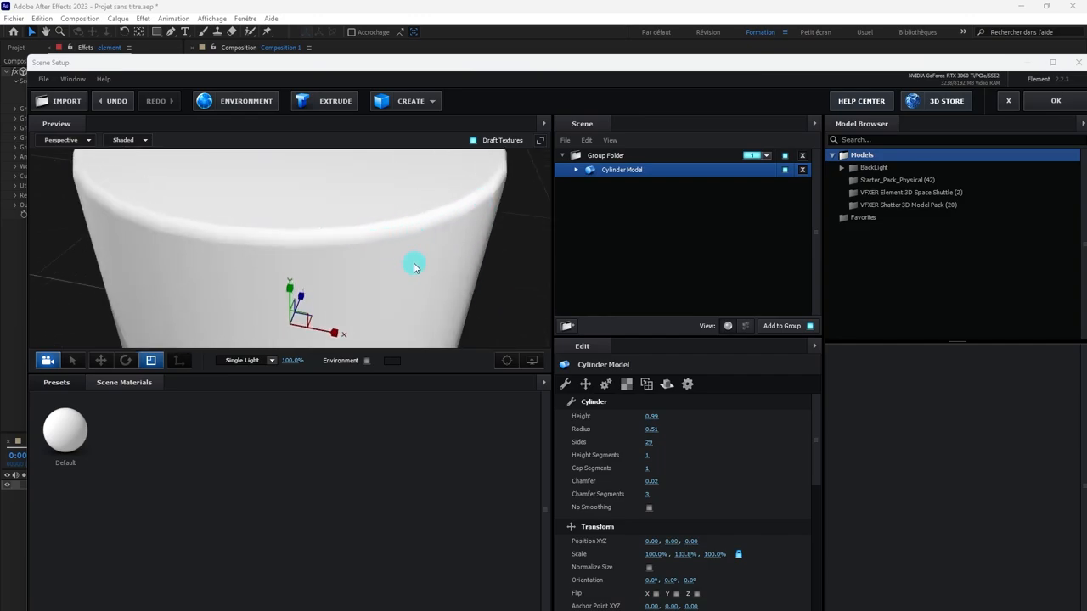
{"action": "scroll", "coordinate": [414, 266], "scroll_direction": "up", "scroll_amount": 3}
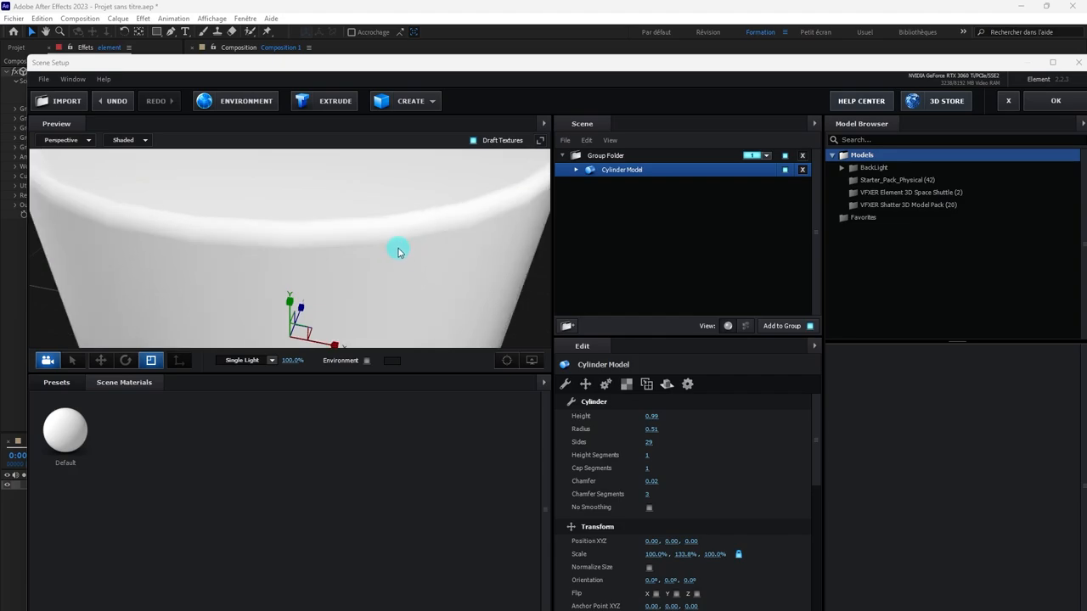
{"action": "left_click_drag", "start_coordinate": [398, 251], "coordinate": [441, 274]}
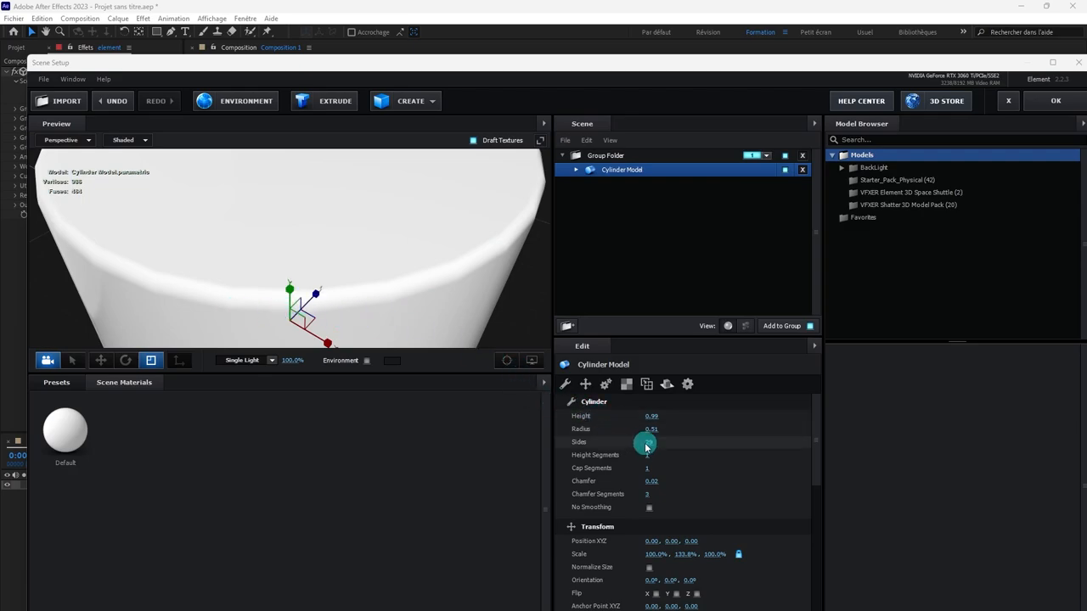
{"action": "left_click_drag", "start_coordinate": [649, 440], "coordinate": [827, 413]}
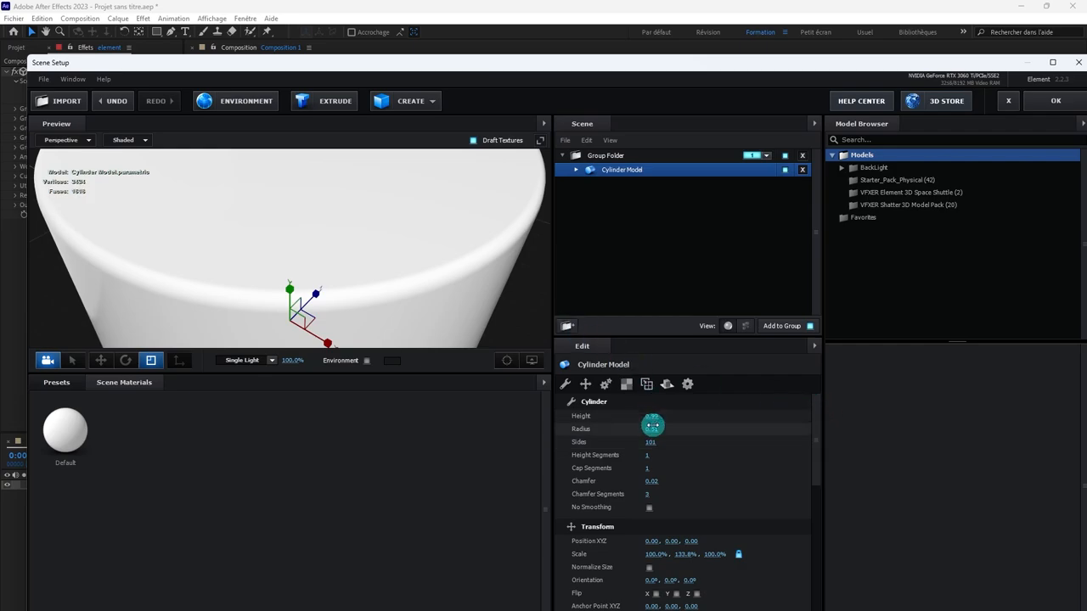
{"action": "left_click_drag", "start_coordinate": [652, 440], "coordinate": [681, 444]}
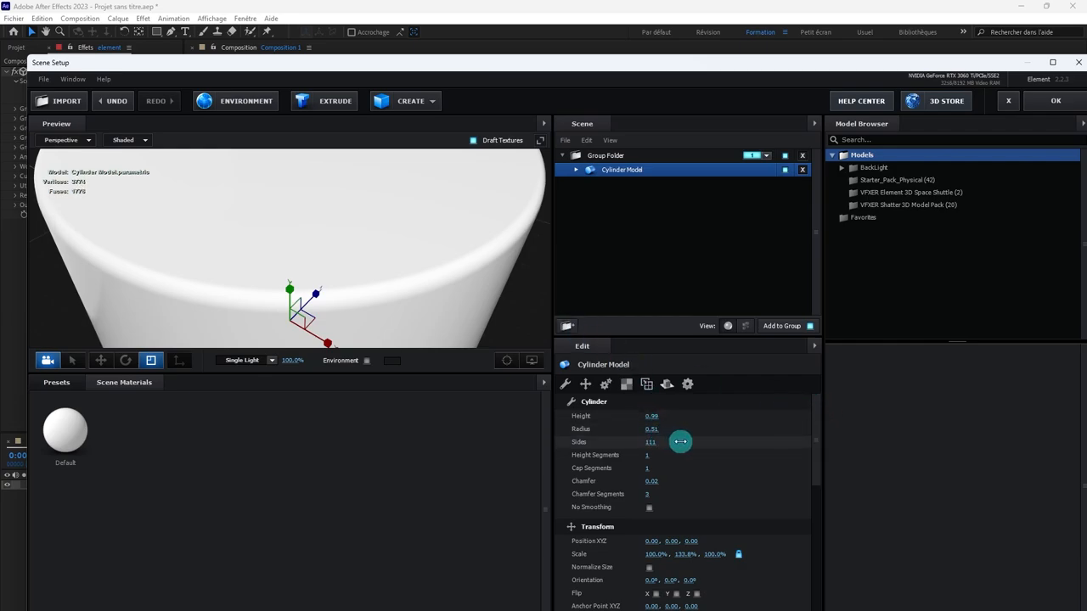
- Reduce the cylinder's chamfer to 0.00 to sharpen its edges
{"action": "left_click_drag", "start_coordinate": [461, 292], "coordinate": [494, 288]}
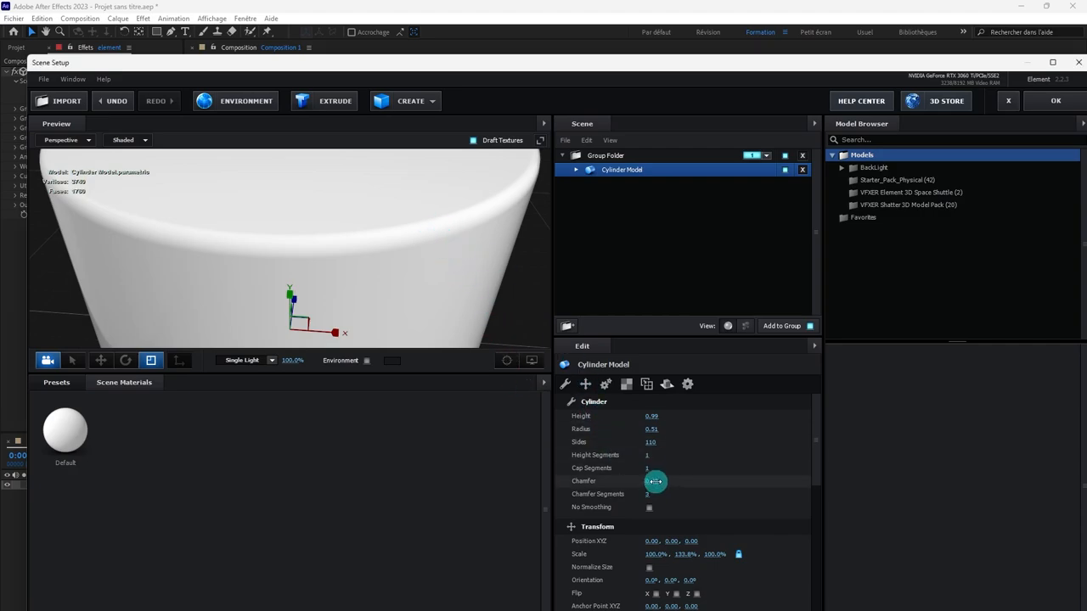
{"action": "left_click_drag", "start_coordinate": [655, 482], "coordinate": [651, 481]}
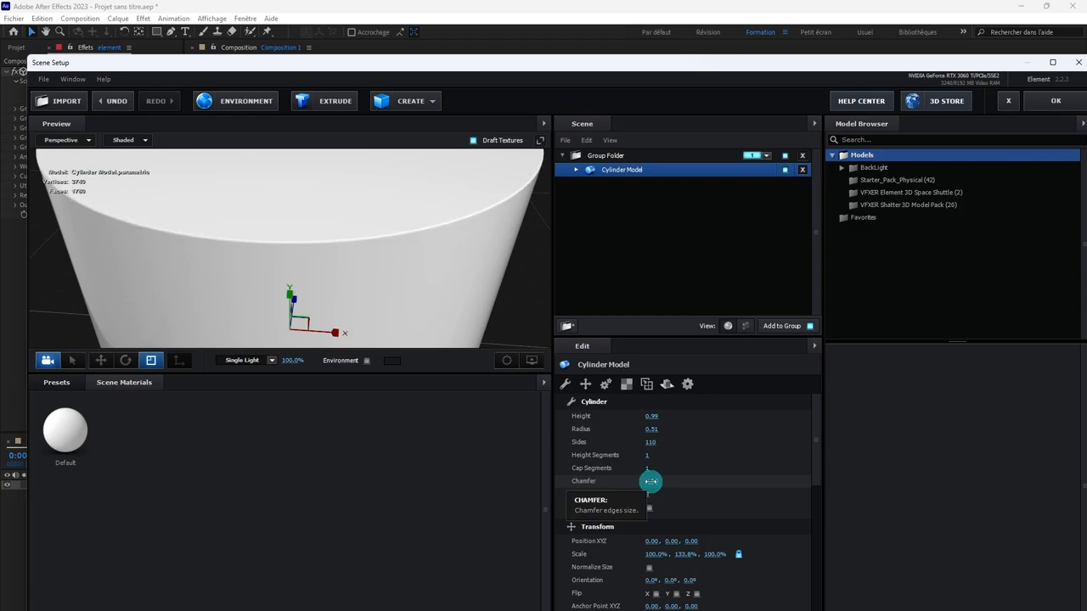
{"action": "scroll", "coordinate": [522, 227], "scroll_direction": "down", "scroll_amount": 5}
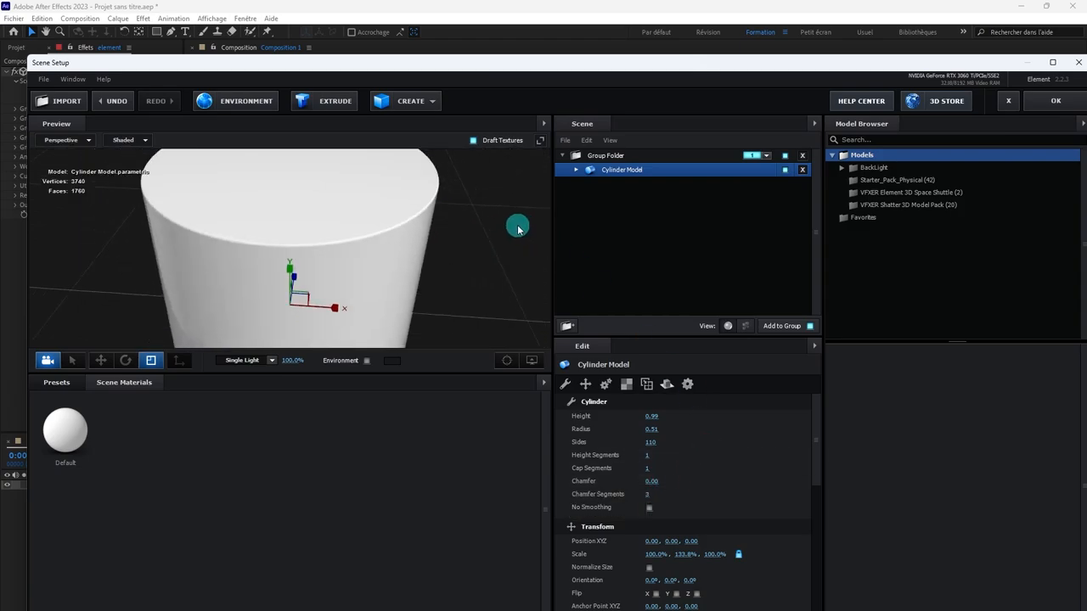
{"action": "scroll", "coordinate": [518, 228], "scroll_direction": "down", "scroll_amount": 3}
{"action": "mouse_move", "coordinate": [489, 254]}
{"action": "left_mouse_down"}
{"action": "mouse_move", "coordinate": [483, 233]}
{"action": "mouse_move", "coordinate": [507, 233]}
{"action": "mouse_move", "coordinate": [498, 235]}
{"action": "left_mouse_up"}
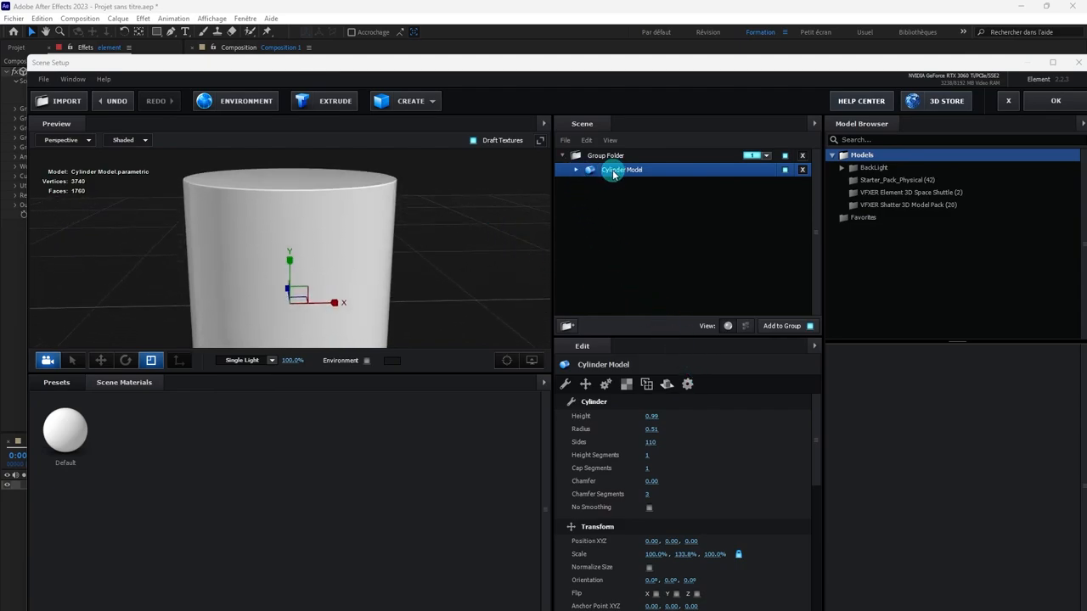
- Add a primitive tube model to the same group as the cylinder
{"action": "scroll", "coordinate": [427, 211], "scroll_direction": "down", "scroll_amount": 3}
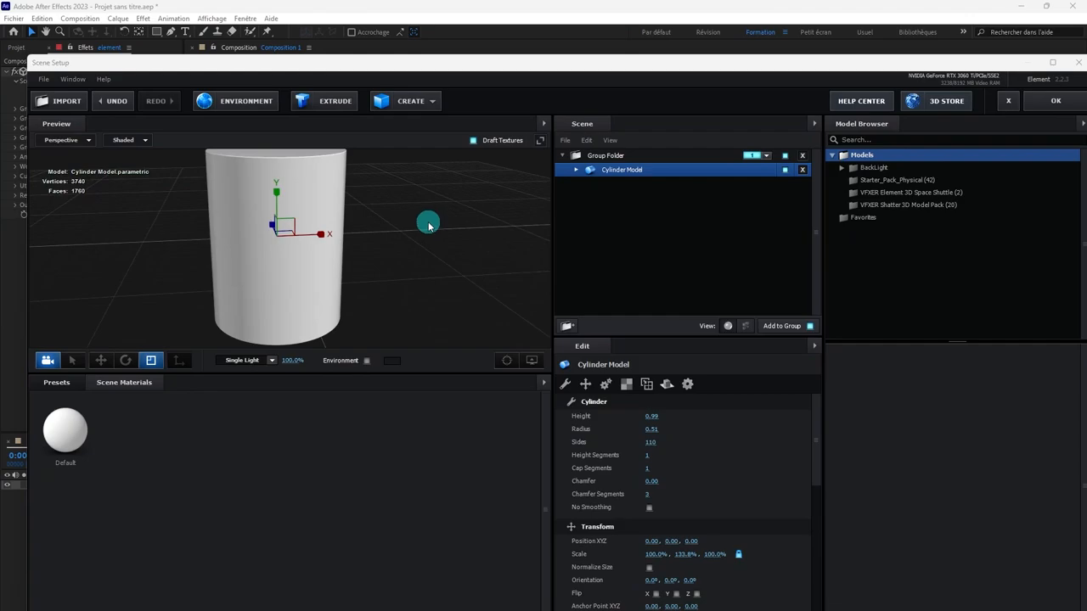
{"action": "middle_click_drag", "start_coordinate": [428, 224], "coordinate": [430, 236]}
{"action": "left_click", "coordinate": [426, 107]}
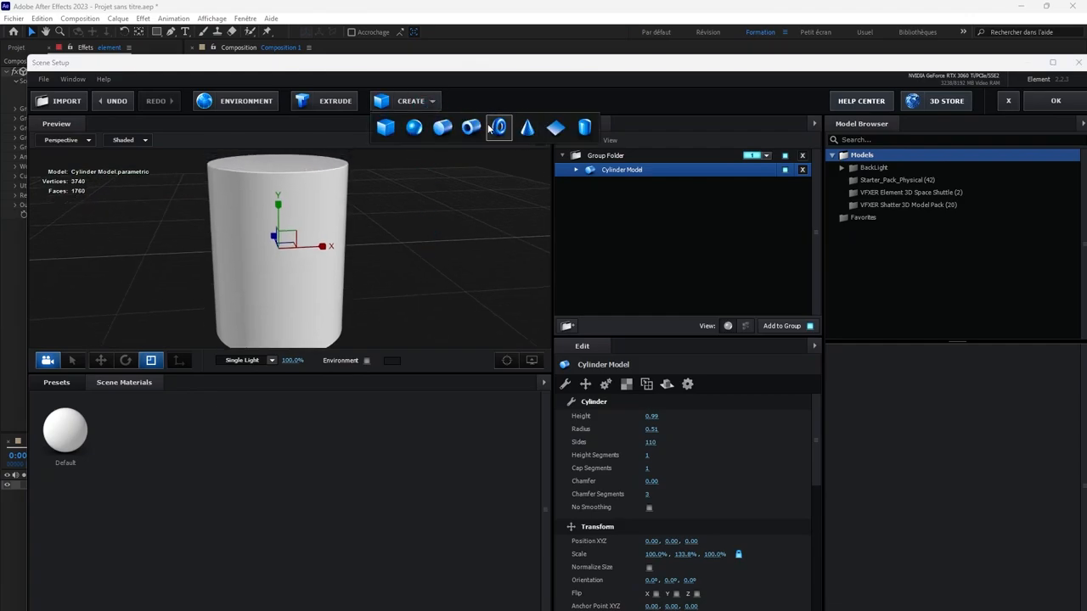
{"action": "left_click", "coordinate": [489, 128]}
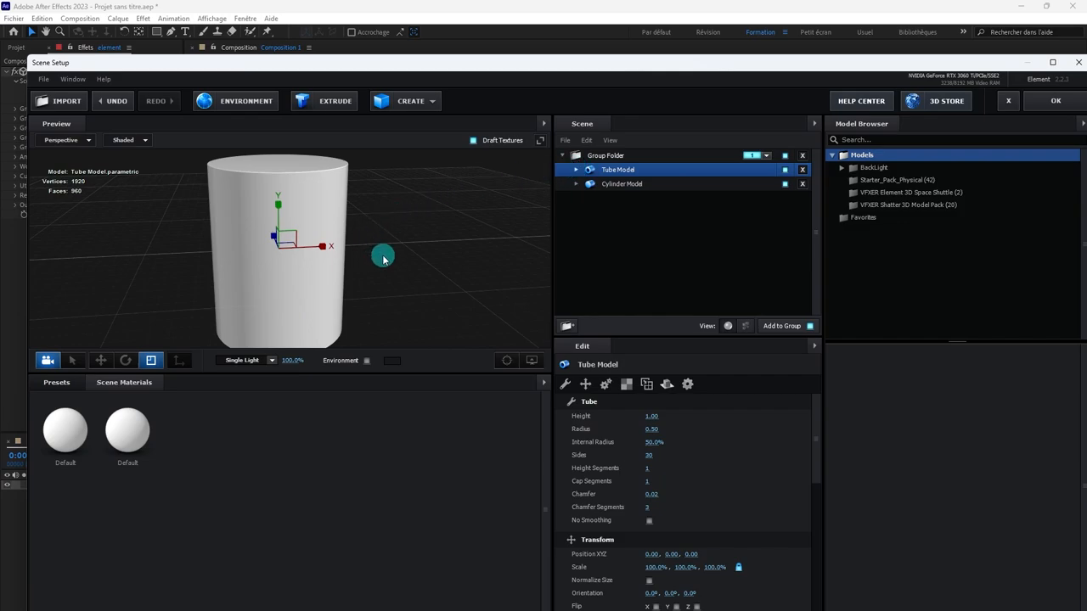
- Shape the tube into a thin ring around the cylinder with height 0.11, radius 0.53 and internal radius 97%
{"action": "left_click_drag", "start_coordinate": [416, 250], "coordinate": [431, 277]}
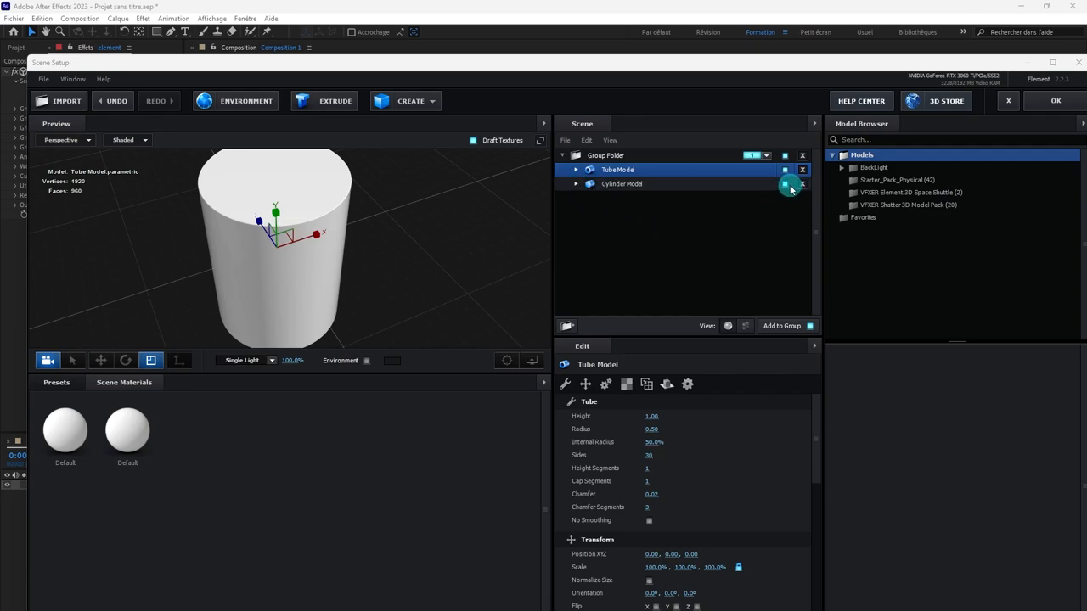
{"action": "left_click", "coordinate": [785, 185]}
{"action": "left_click", "coordinate": [785, 184]}
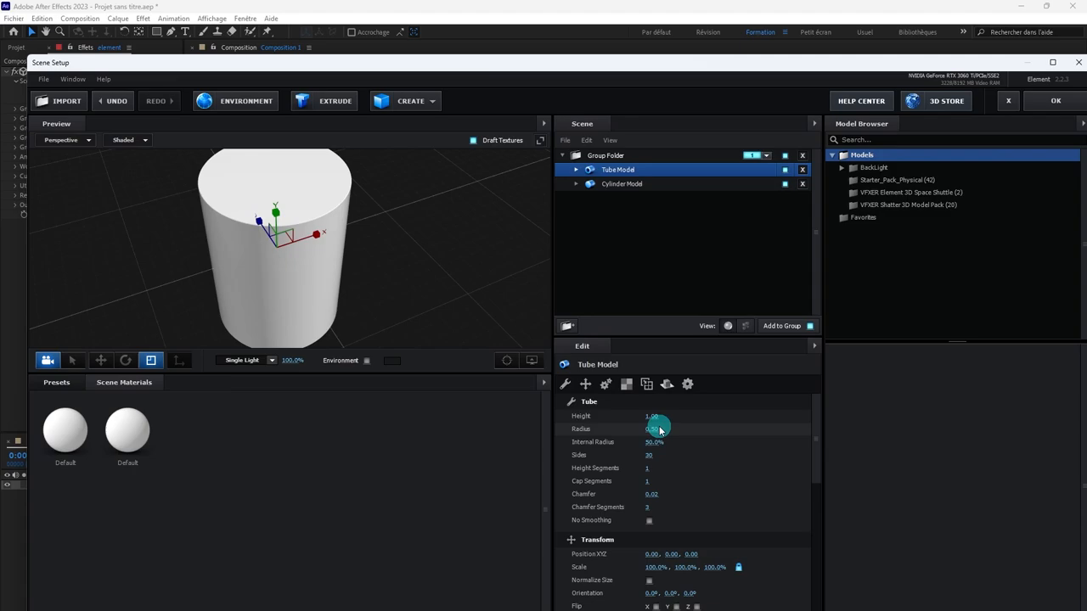
{"action": "left_click_drag", "start_coordinate": [651, 431], "coordinate": [673, 440]}
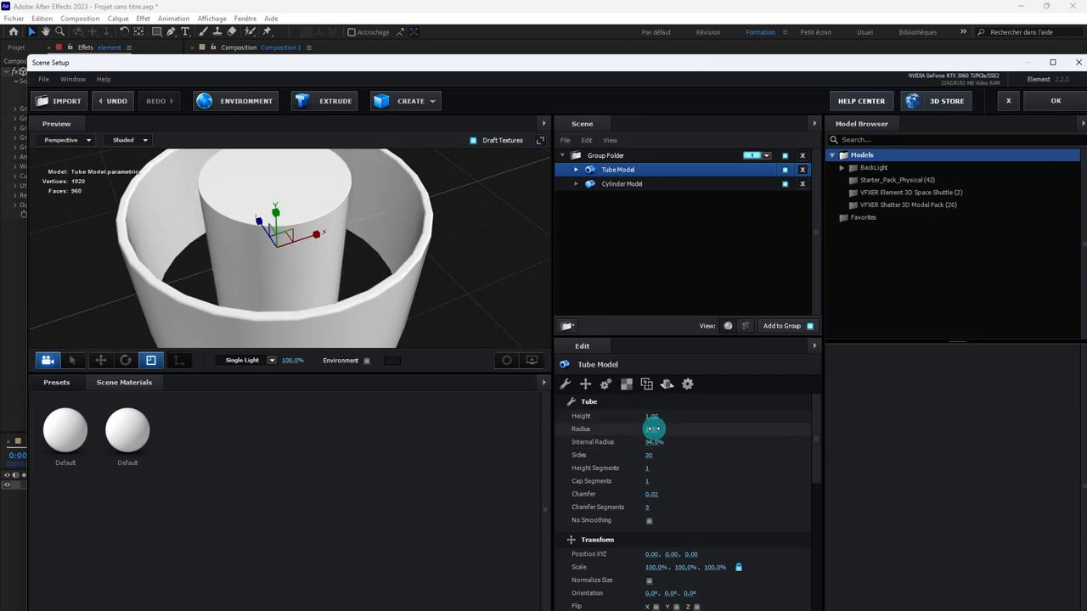
{"action": "left_click_drag", "start_coordinate": [651, 416], "coordinate": [652, 442]}
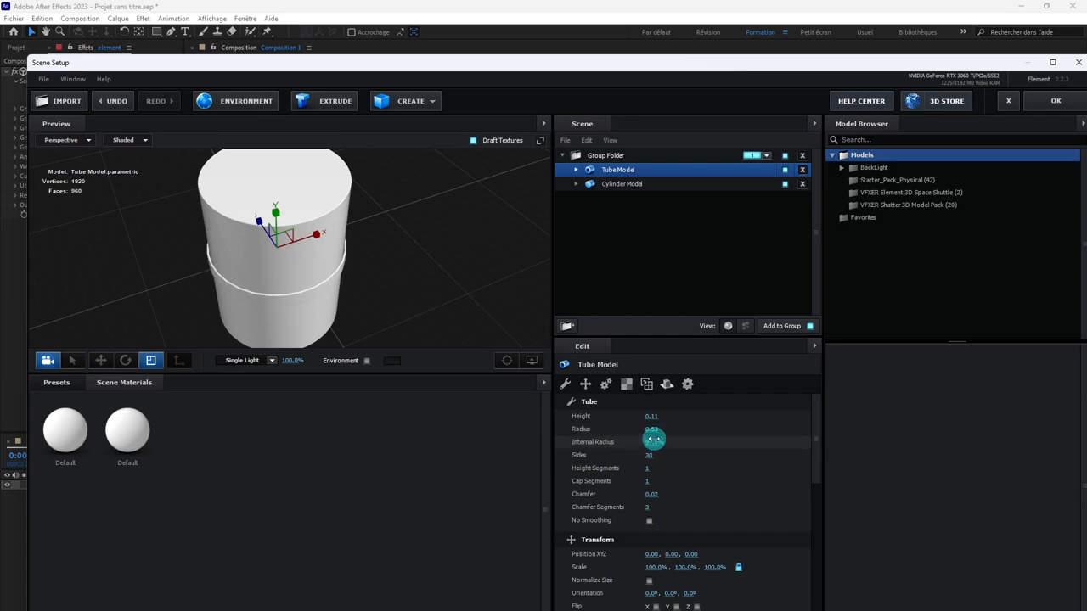
- Set the number of sides to 100 on both the cylinder and the tube, and reduce the tube's height slightly
{"action": "left_click", "coordinate": [615, 183]}
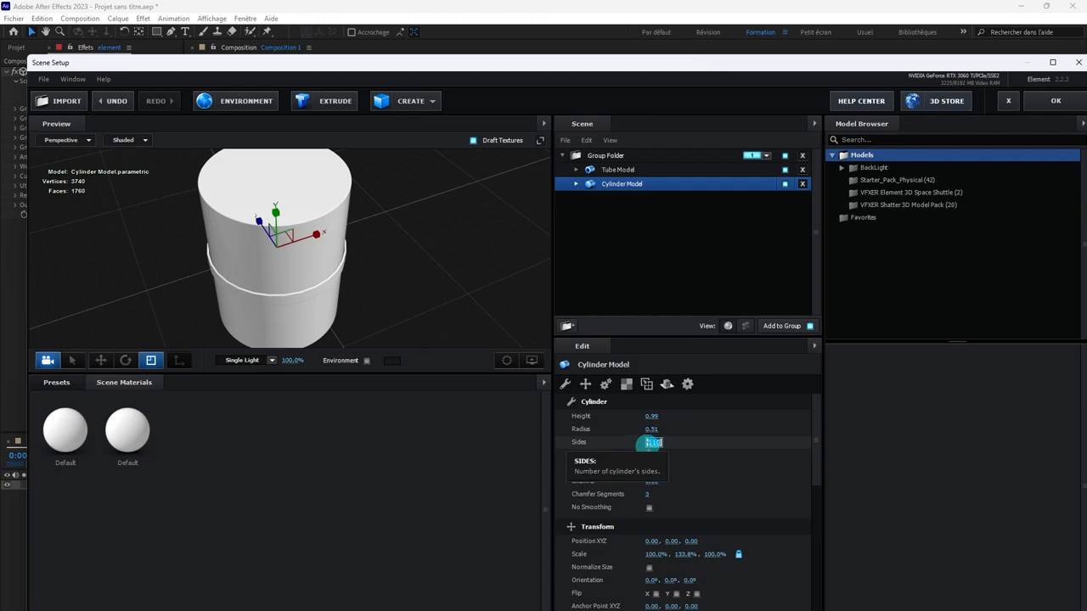
{"action": "type", "text": "2"}
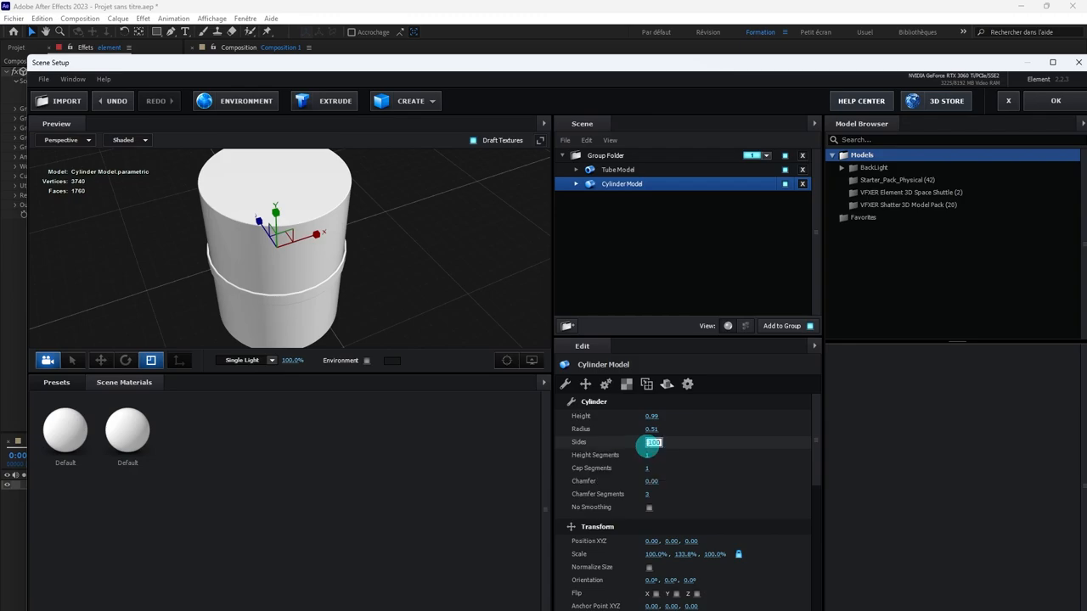
{"action": "left_click", "coordinate": [615, 170]}
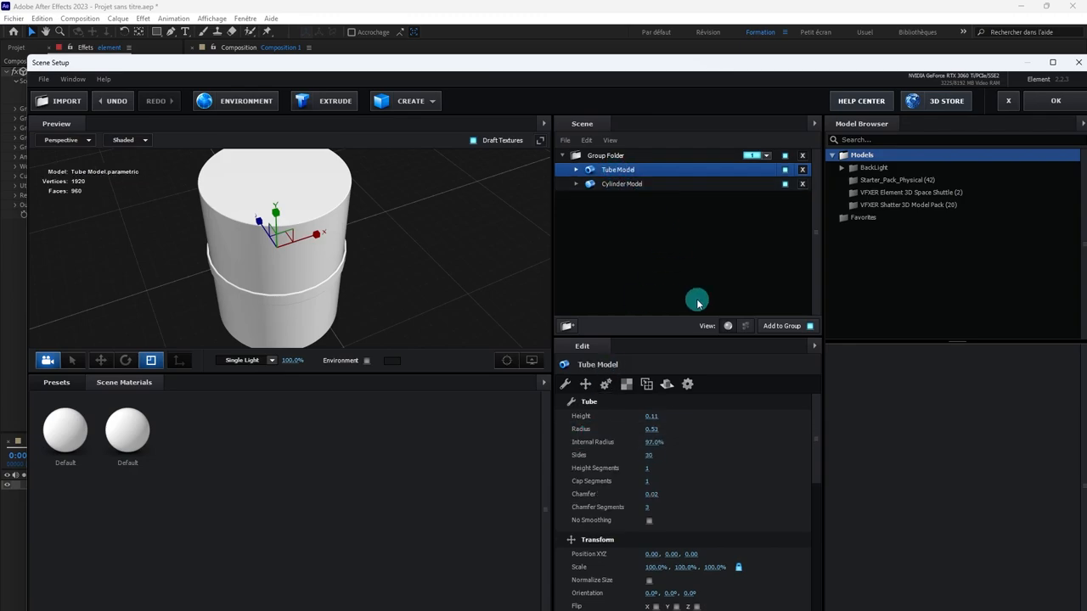
{"action": "left_click", "coordinate": [647, 457]}
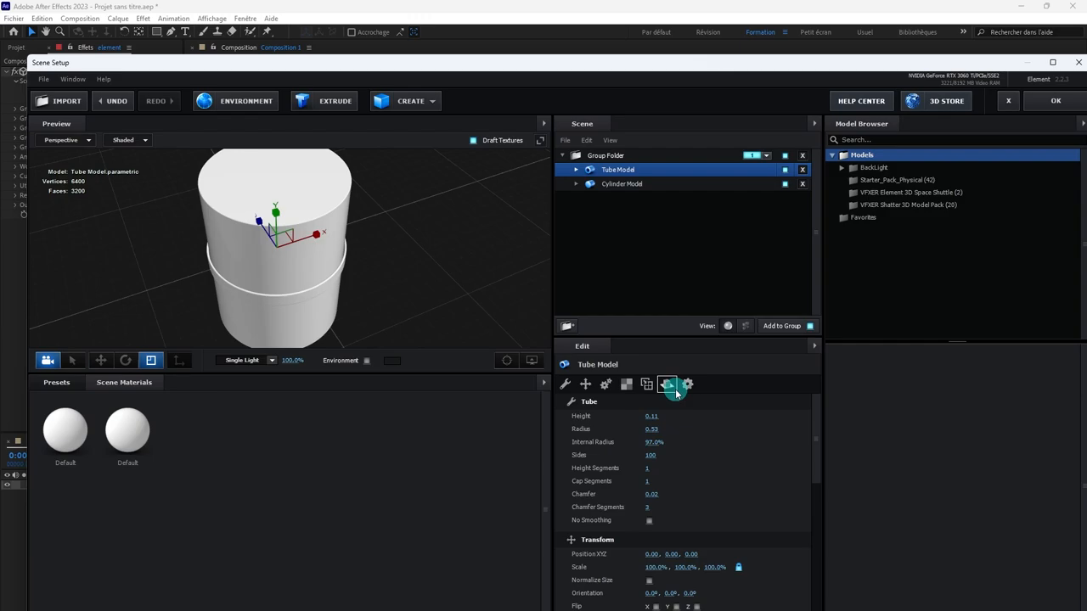
{"action": "left_click_drag", "start_coordinate": [654, 416], "coordinate": [651, 418]}
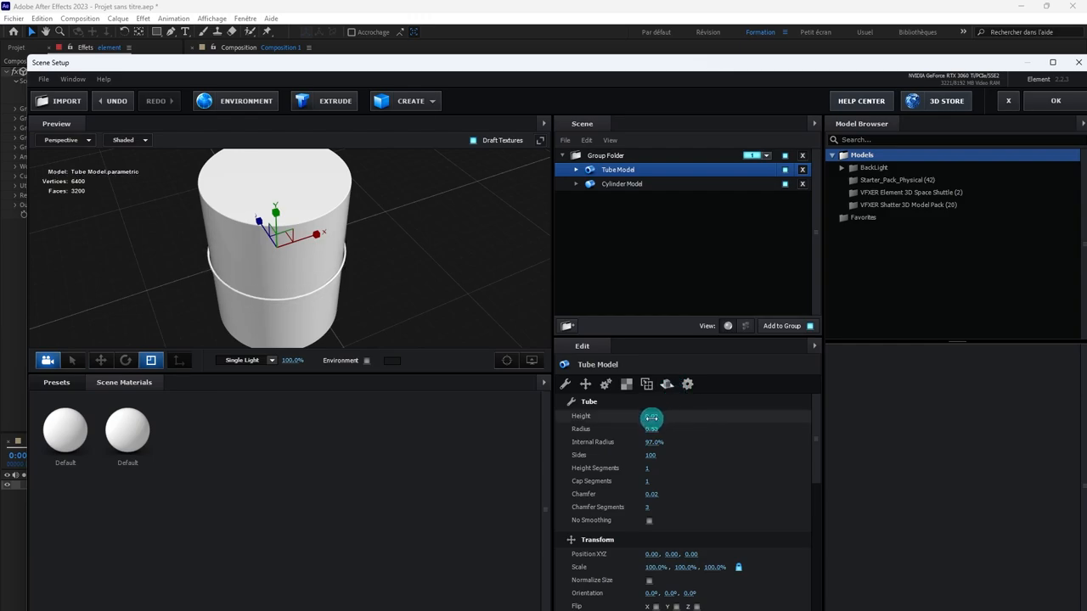
- Set the tube's radius to 0.52 so it hugs the cylinder's wall as a thin raised ring
{"action": "scroll", "coordinate": [432, 263], "scroll_direction": "up", "scroll_amount": 4}
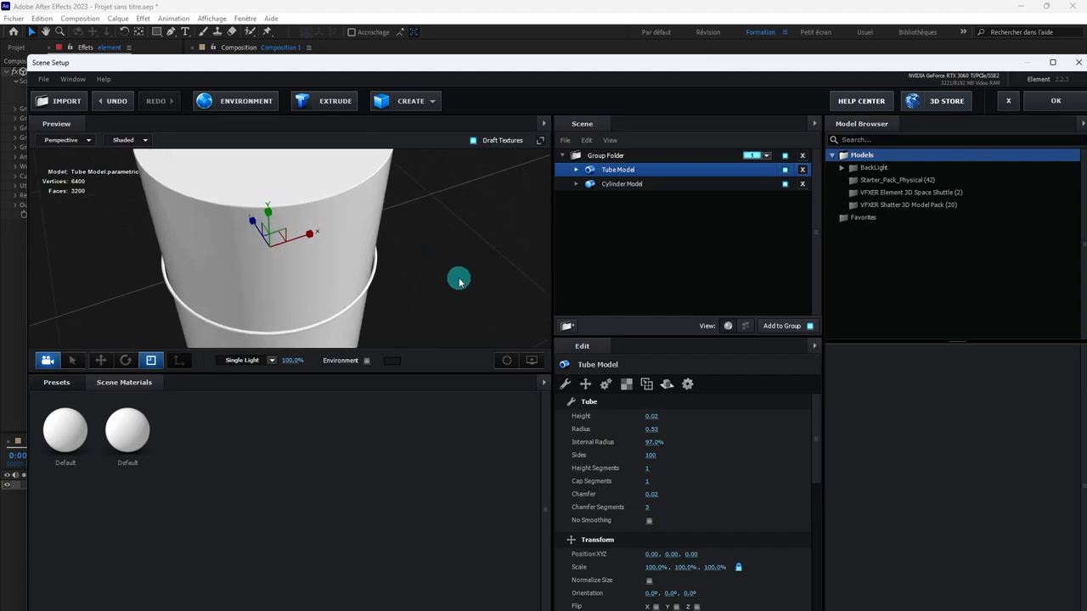
{"action": "left_click_drag", "start_coordinate": [459, 279], "coordinate": [440, 262]}
{"action": "scroll", "coordinate": [441, 262], "scroll_direction": "up", "scroll_amount": 3}
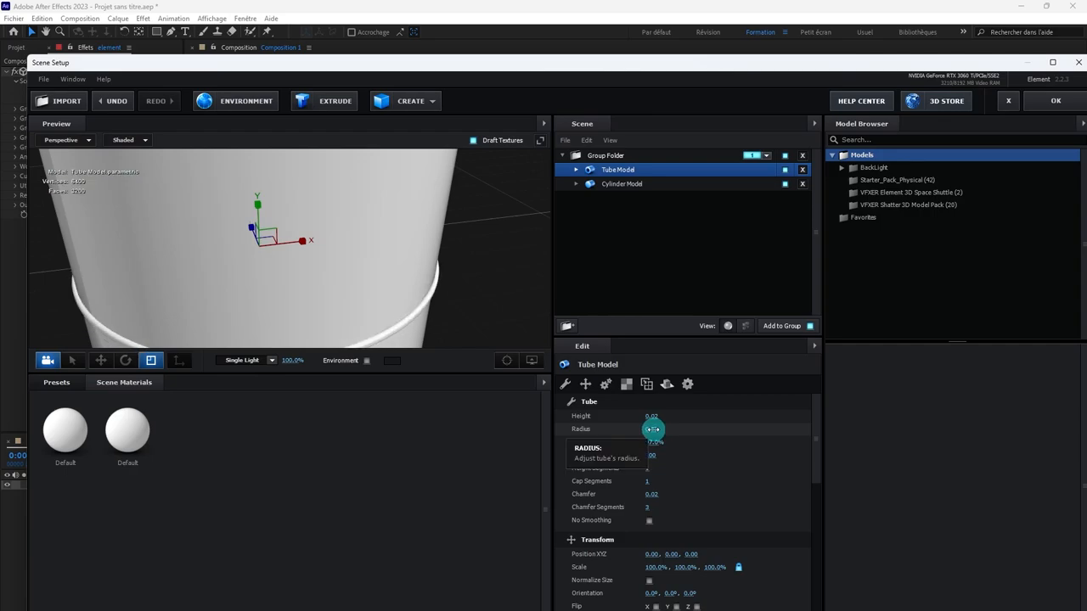
{"action": "left_click", "coordinate": [653, 430]}
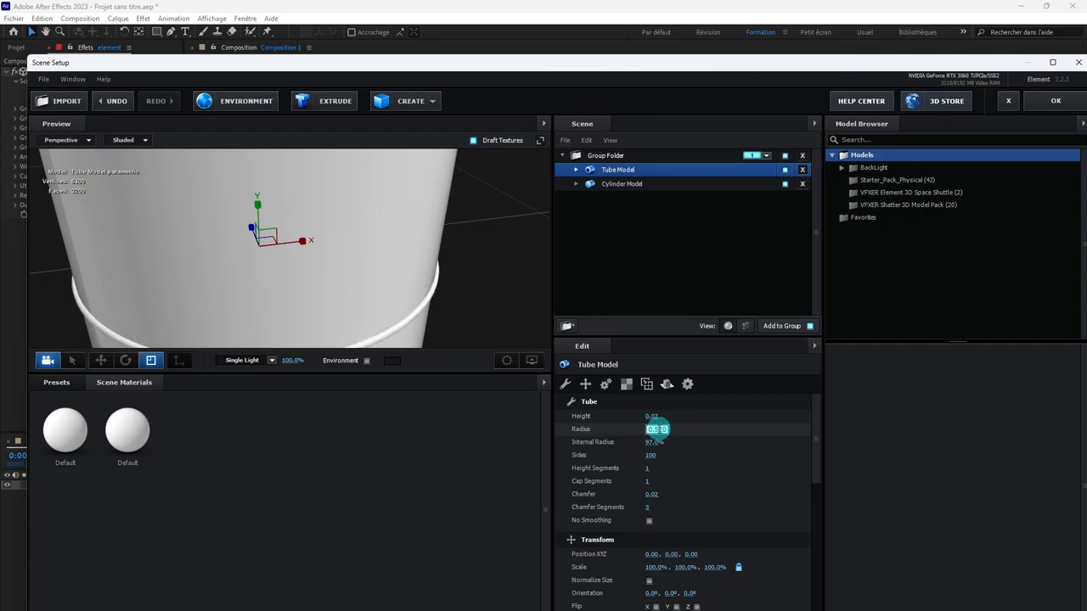
{"action": "type", "text": "0.5"}
{"action": "key", "text": "Return"}
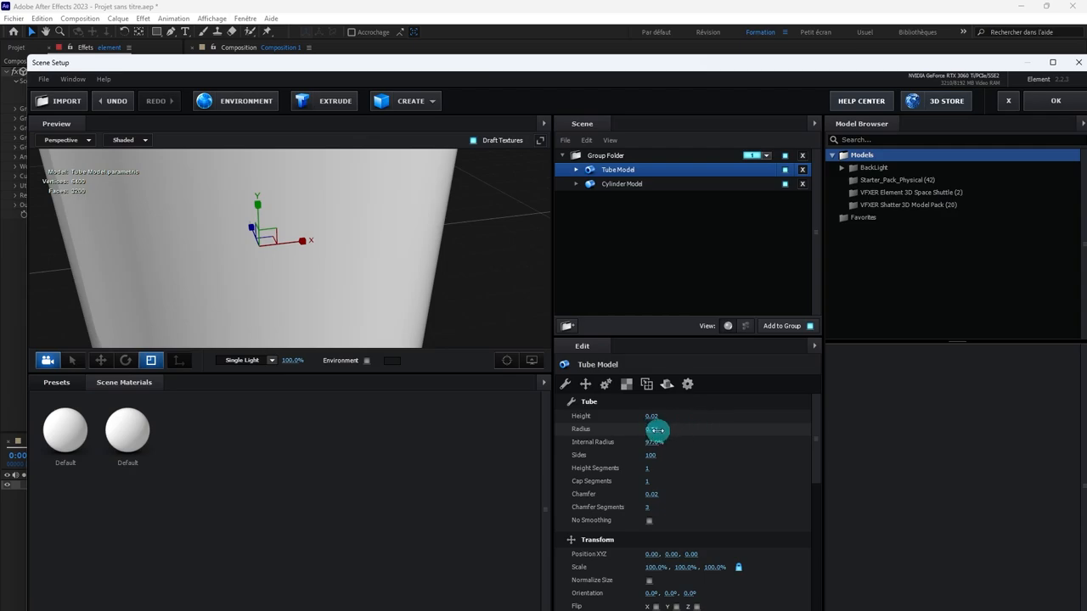
{"action": "left_click_drag", "start_coordinate": [660, 430], "coordinate": [675, 430]}
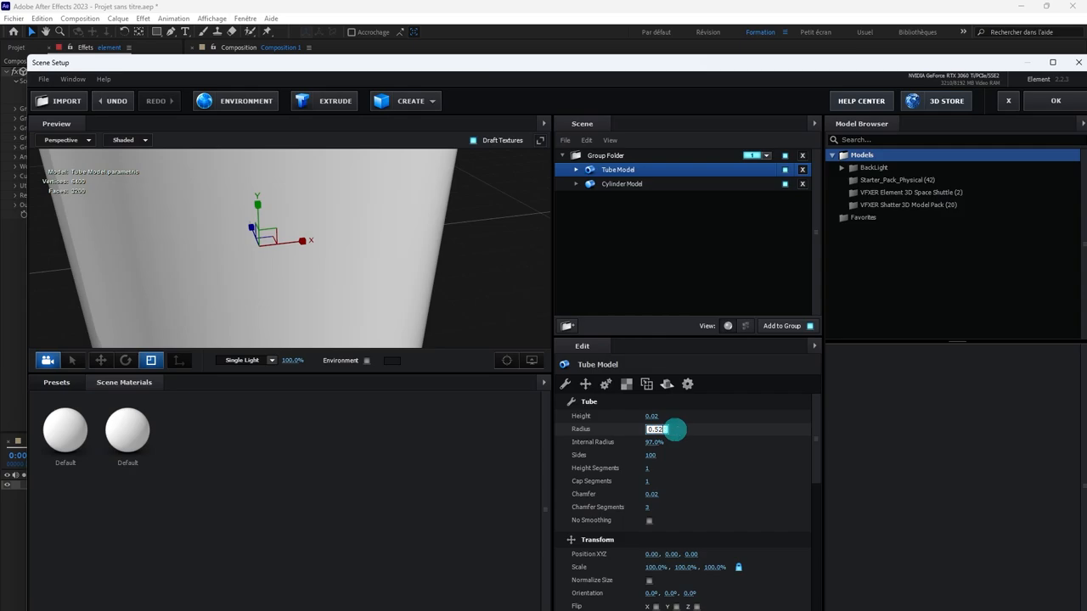
{"action": "type", "text": "2"}
{"action": "key", "text": "Return"}
{"action": "scroll", "coordinate": [441, 296], "scroll_direction": "up", "scroll_amount": 2}
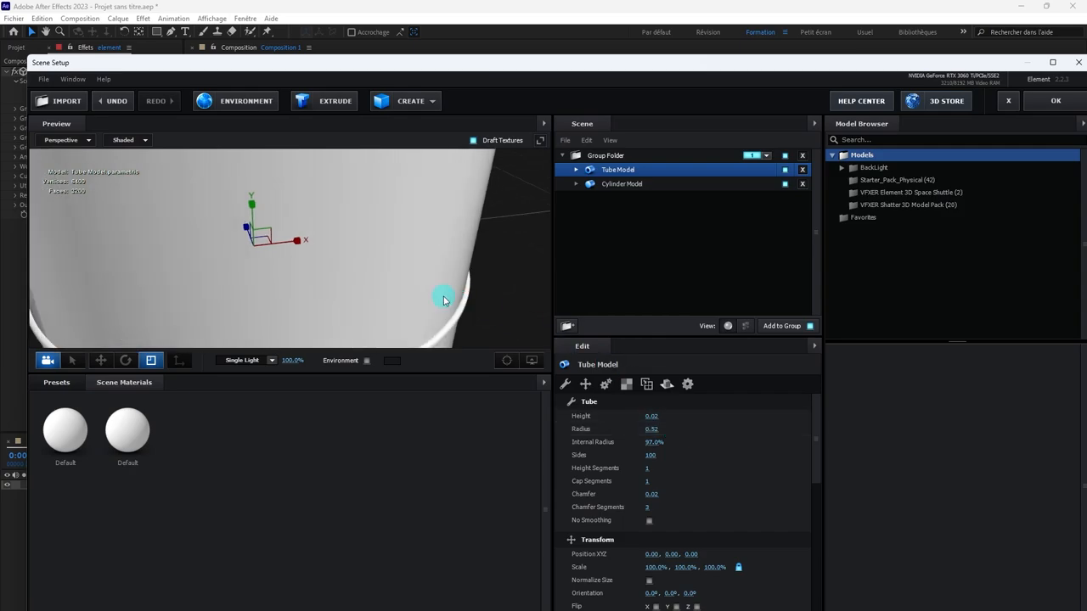
{"action": "left_click_drag", "start_coordinate": [491, 297], "coordinate": [496, 273]}
{"action": "left_click_drag", "start_coordinate": [650, 427], "coordinate": [651, 429]}
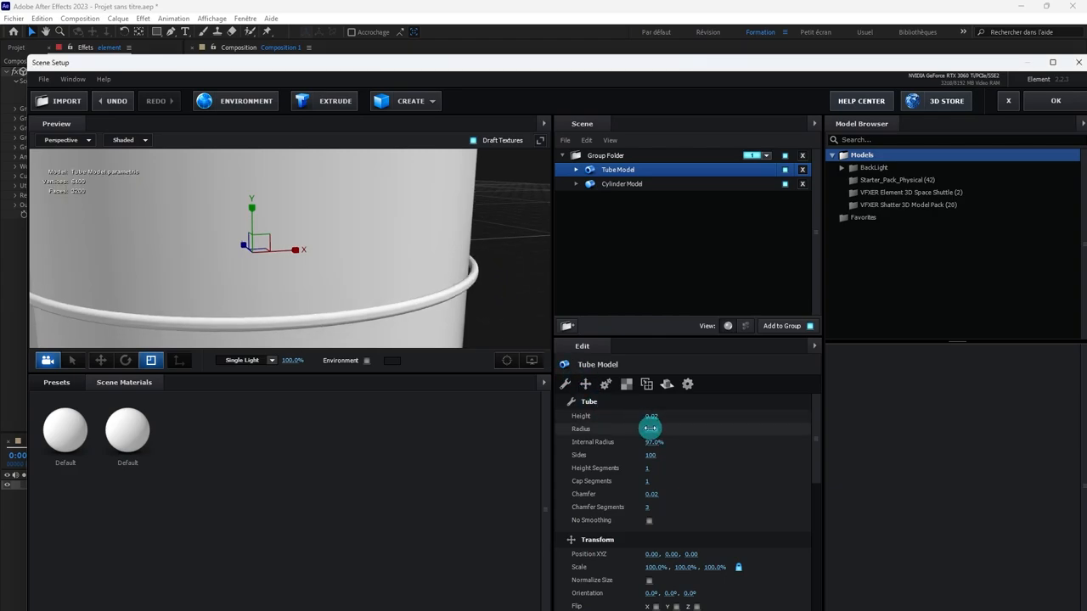
{"action": "key", "text": "ctrl+z"}
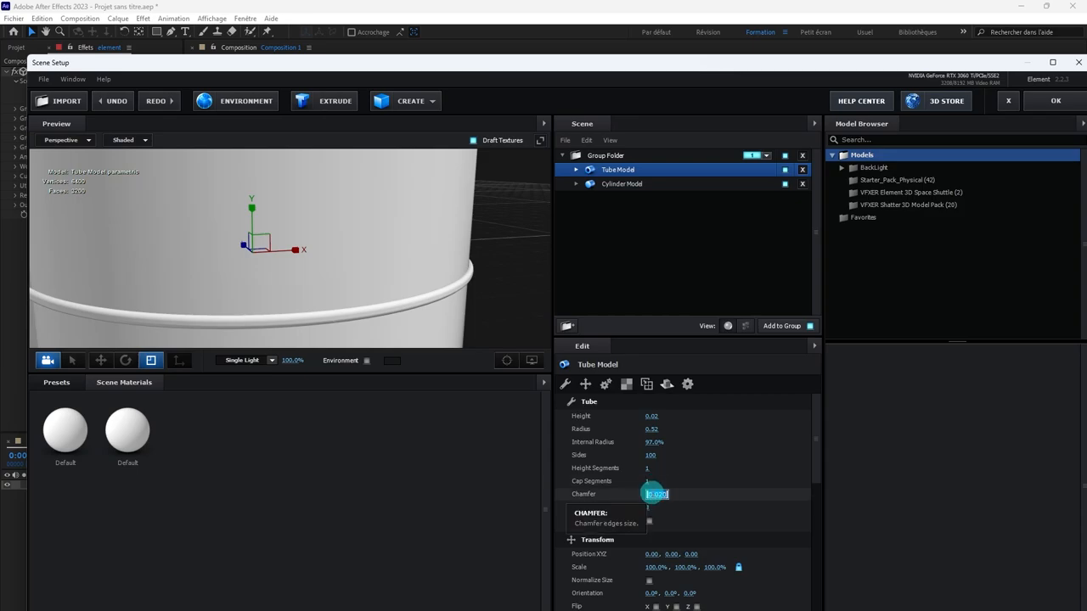
- Set the tube's chamfer to 0.00 and its height to 0.03
{"action": "type", "text": "0"}
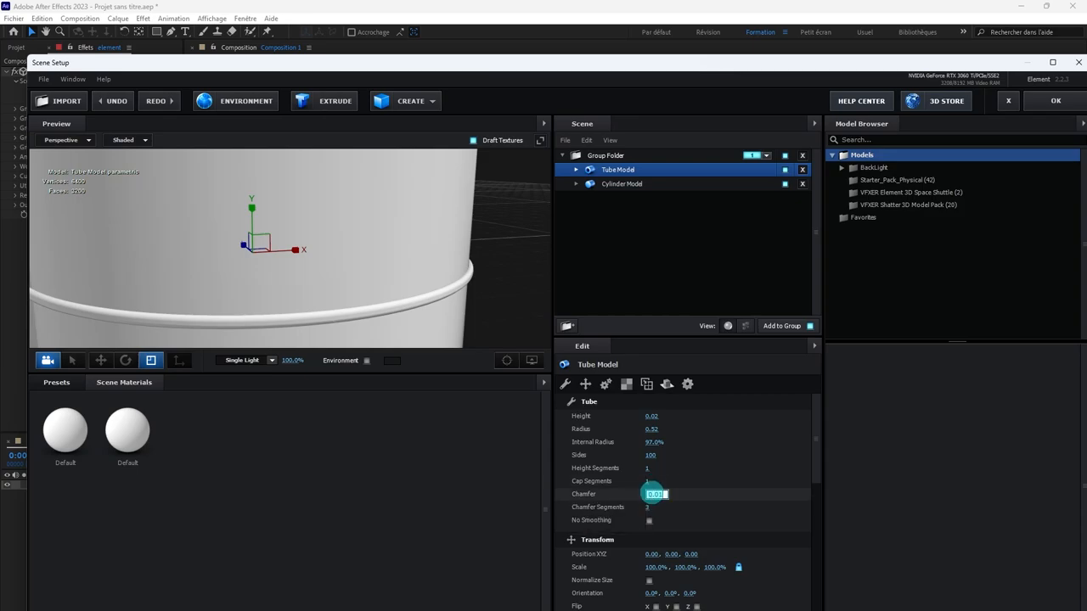
{"action": "key", "text": "Return"}
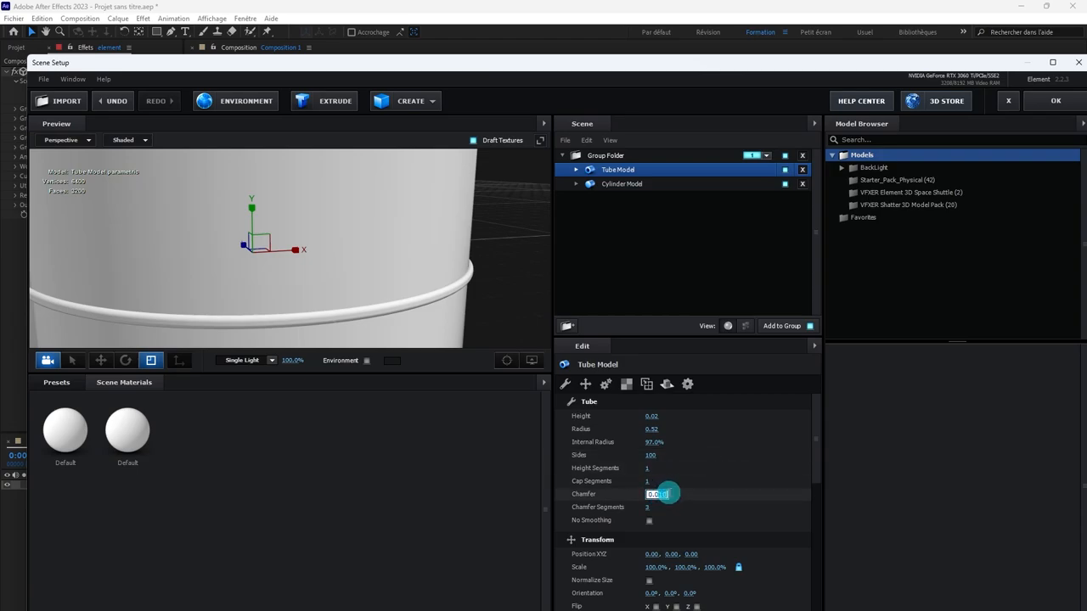
{"action": "key", "text": "Return"}
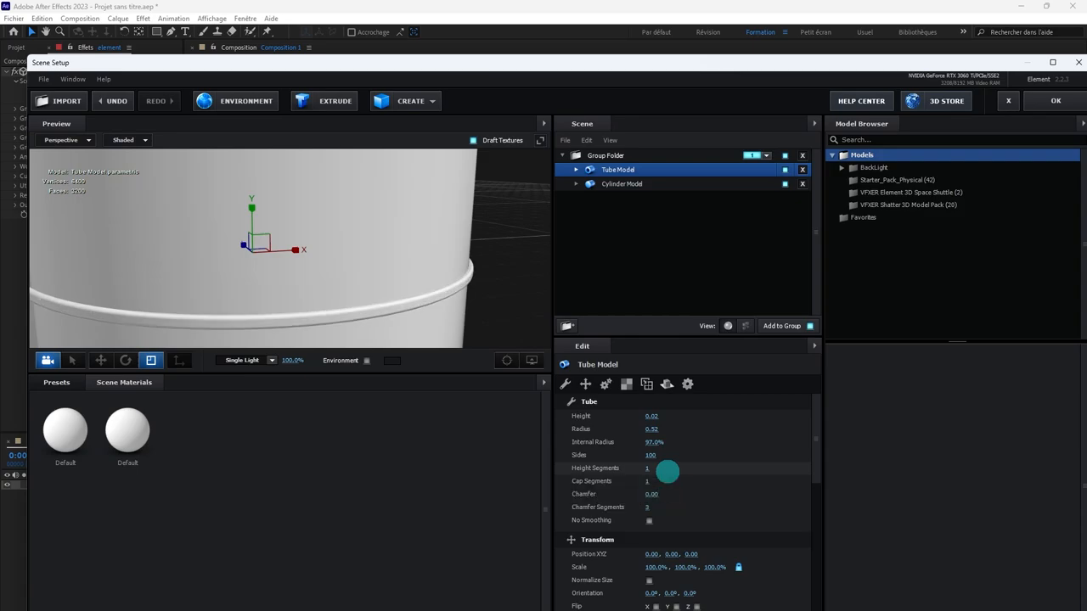
{"action": "left_click_drag", "start_coordinate": [502, 289], "coordinate": [413, 288]}
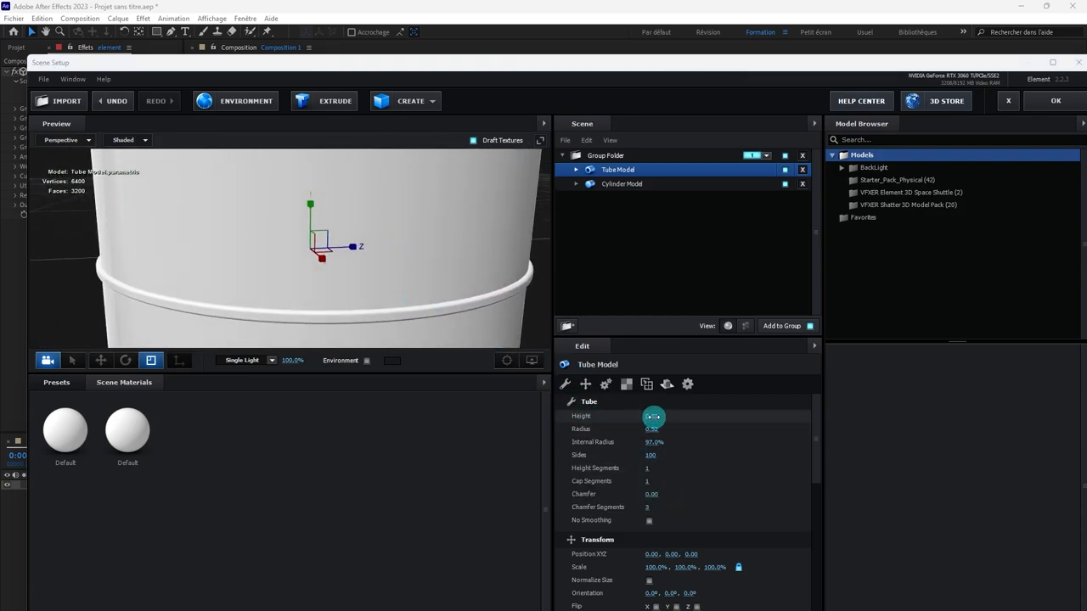
{"action": "left_click_drag", "start_coordinate": [653, 416], "coordinate": [654, 417]}
- Move the tube straight up to the cylinder's top edge, at a Y position of 0.67
{"action": "scroll", "coordinate": [468, 255], "scroll_direction": "down", "scroll_amount": 5}
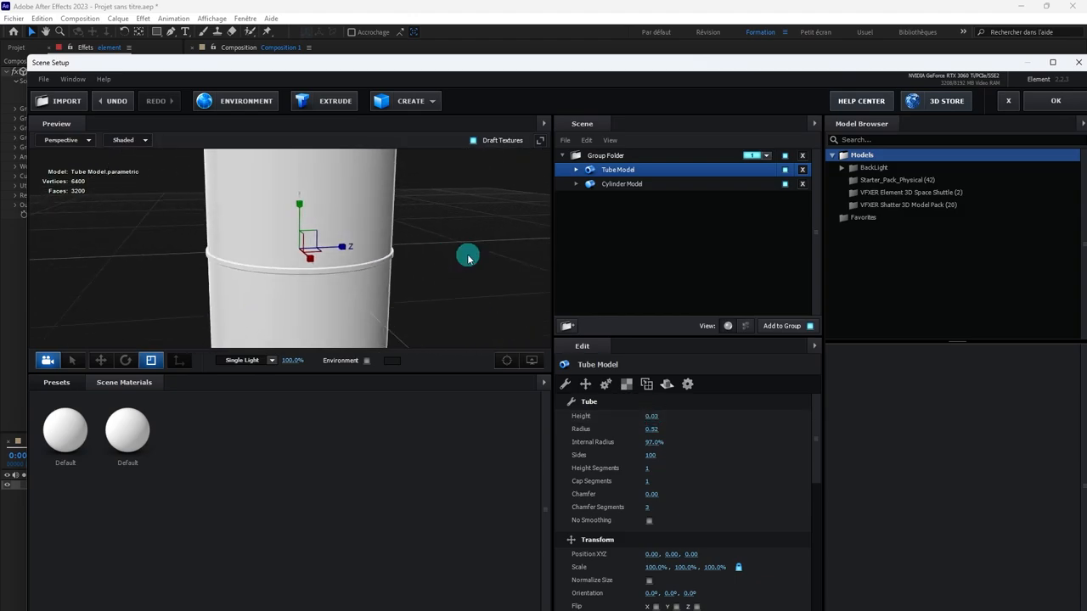
{"action": "mouse_move", "coordinate": [479, 277]}
{"action": "left_mouse_down"}
{"action": "mouse_move", "coordinate": [470, 243]}
{"action": "mouse_move", "coordinate": [480, 260]}
{"action": "left_mouse_up"}
{"action": "left_click", "coordinate": [111, 362]}
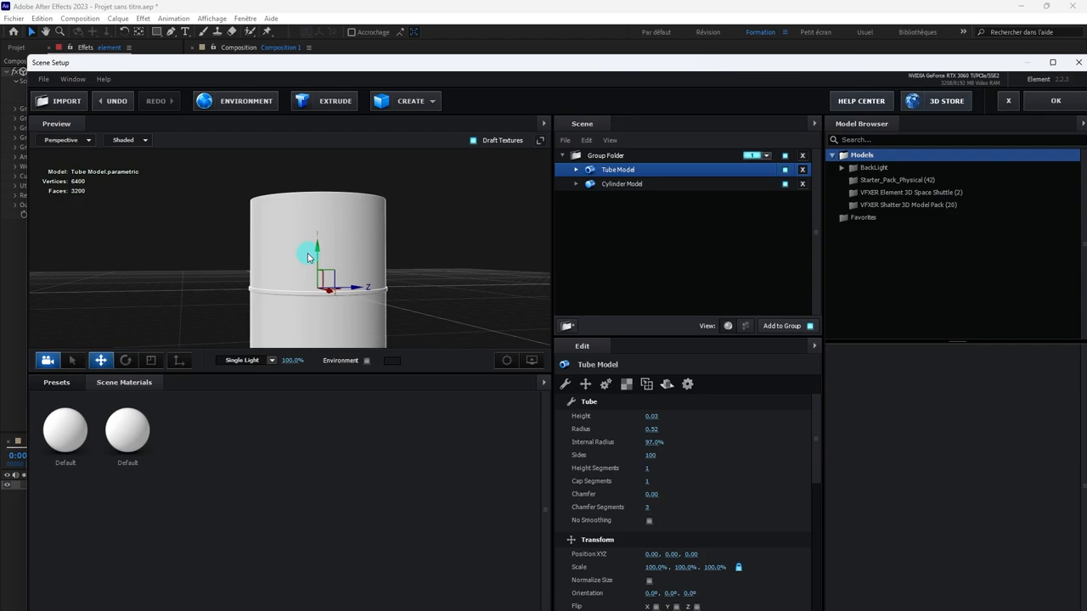
{"action": "scroll", "coordinate": [332, 250], "scroll_direction": "down", "scroll_amount": 4}
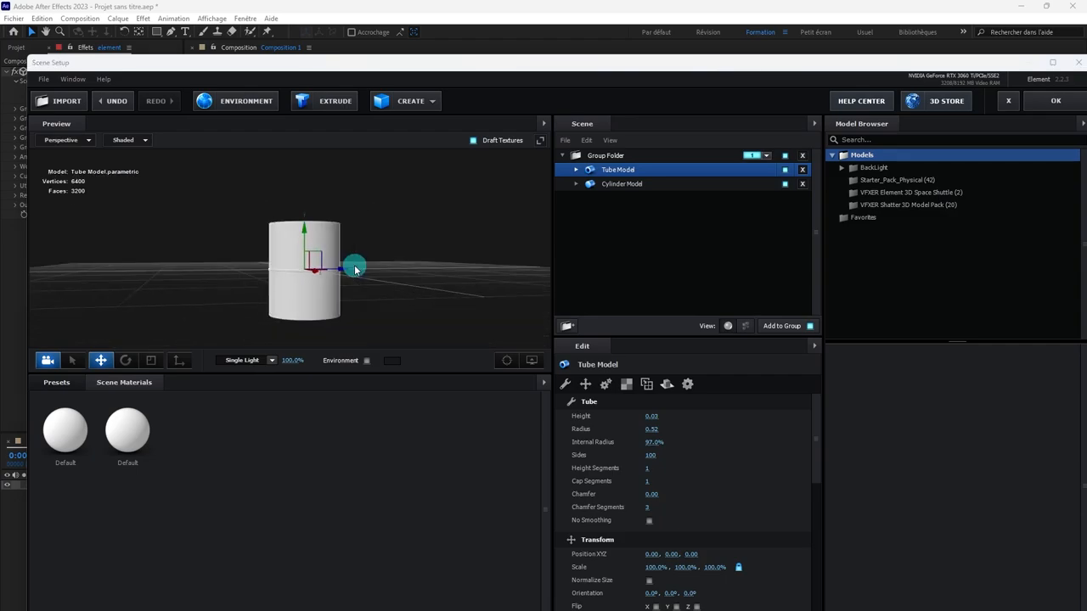
{"action": "left_click_drag", "start_coordinate": [305, 231], "coordinate": [305, 184]}
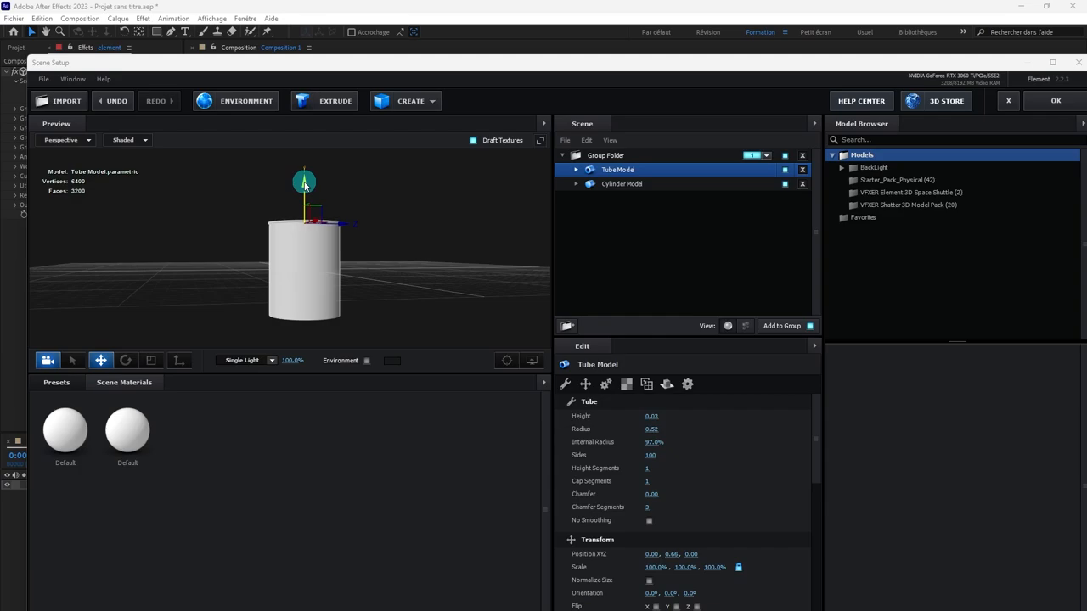
{"action": "left_click_drag", "start_coordinate": [394, 236], "coordinate": [394, 261]}
{"action": "scroll", "coordinate": [373, 246], "scroll_direction": "up", "scroll_amount": 5}
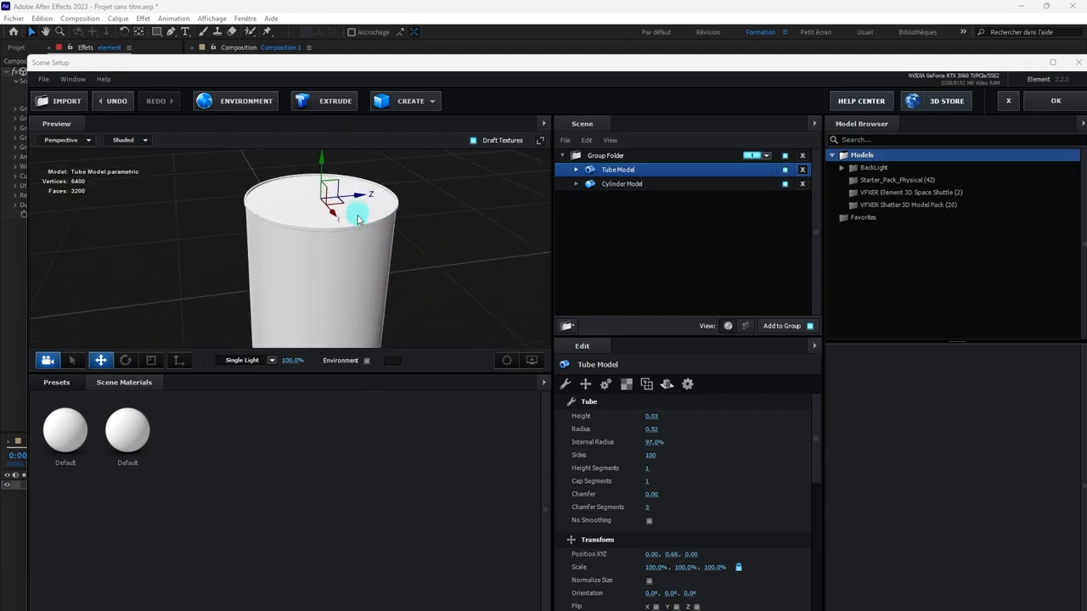
{"action": "left_click_drag", "start_coordinate": [323, 165], "coordinate": [319, 164]}
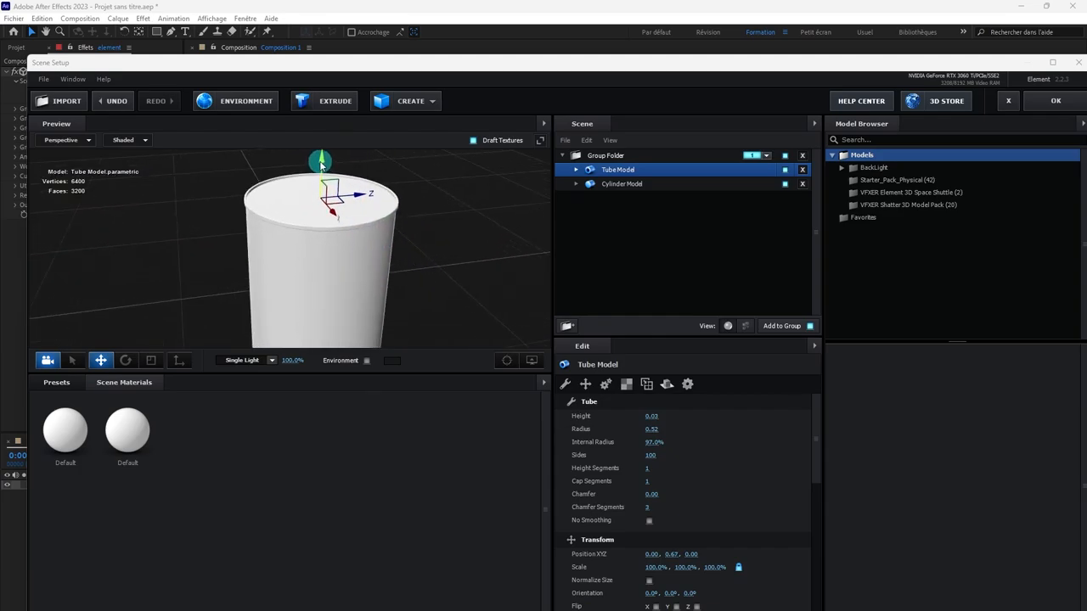
- Duplicate the rim ring three times down the cylinder, placing the copies at Y positions 0.22, -0.20 and -0.66
{"action": "left_click_drag", "start_coordinate": [438, 228], "coordinate": [432, 206], "text": "alt"}
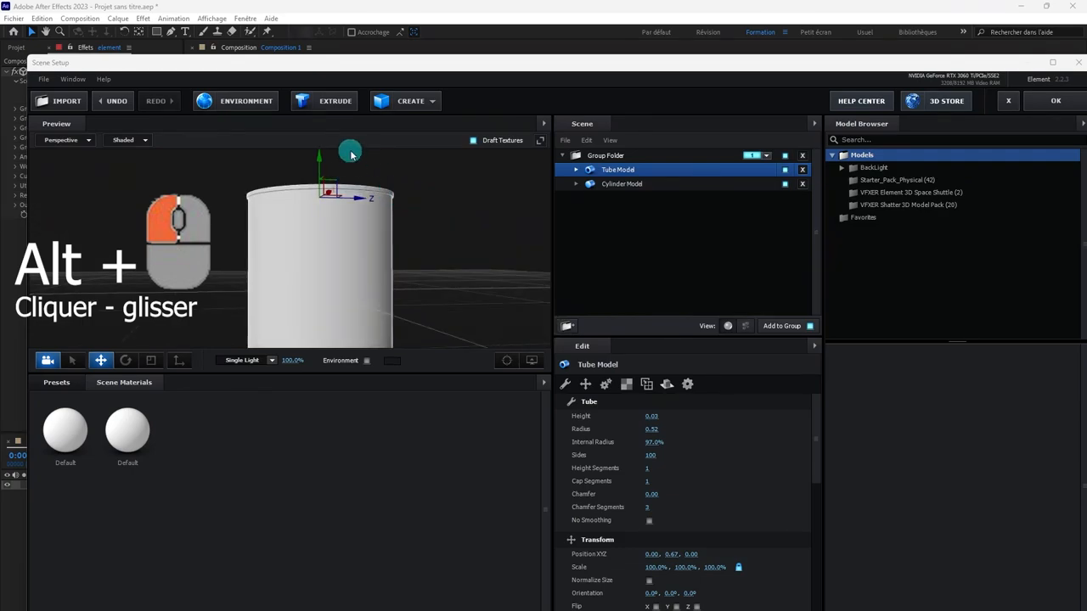
{"action": "left_click_drag", "start_coordinate": [321, 161], "coordinate": [321, 218], "text": "alt"}
{"action": "scroll", "coordinate": [356, 232], "scroll_direction": "down", "scroll_amount": 3}
{"action": "scroll", "coordinate": [356, 231], "scroll_direction": "down", "scroll_amount": 2}
{"action": "left_click_drag", "start_coordinate": [391, 246], "coordinate": [402, 213], "text": "alt"}
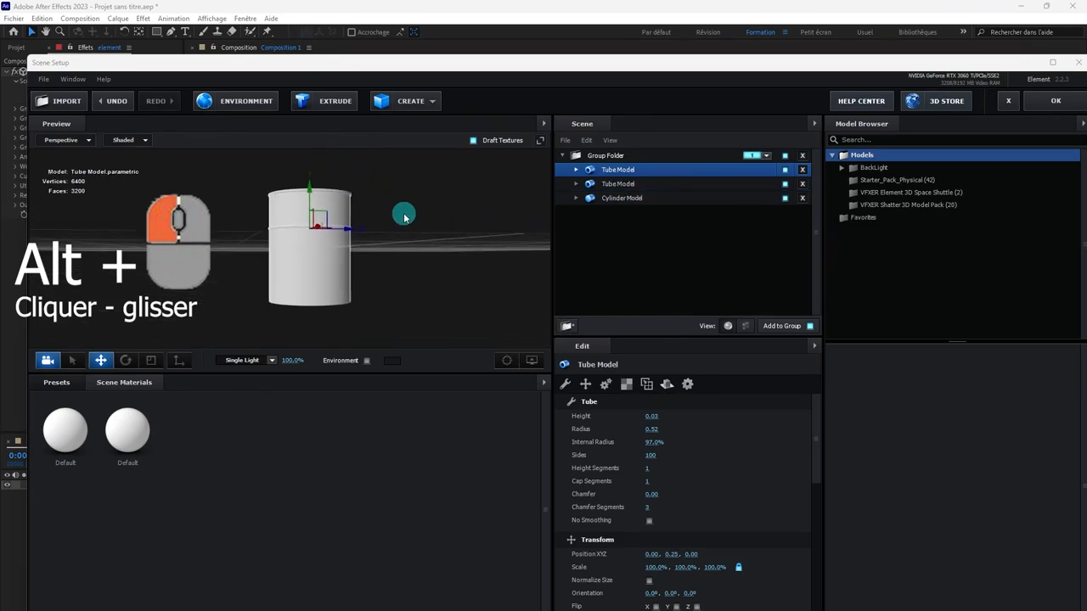
{"action": "left_click_drag", "start_coordinate": [311, 193], "coordinate": [315, 262], "text": "alt"}
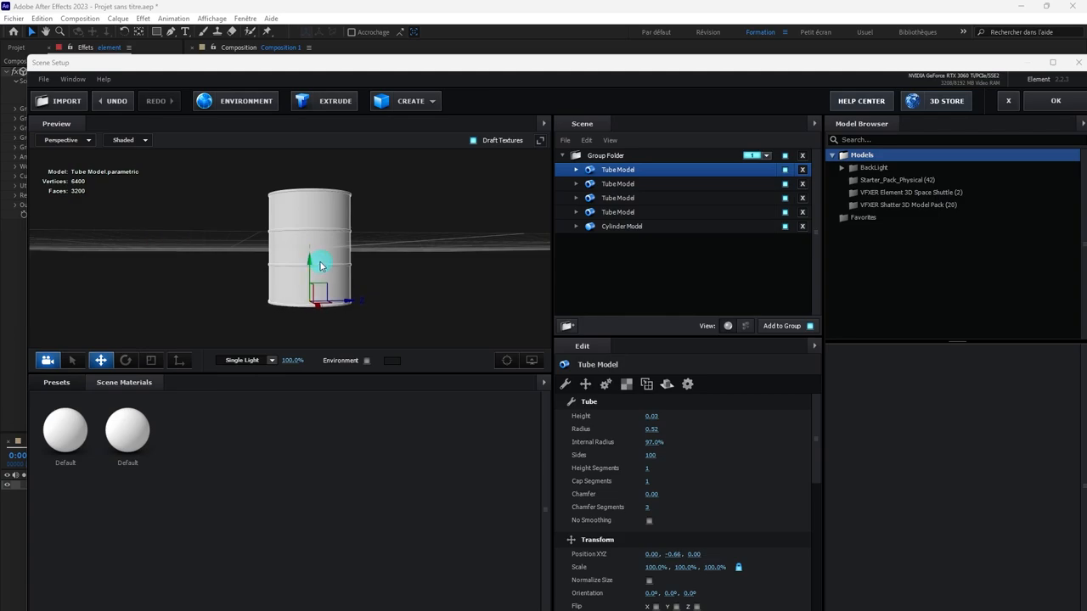
- Set the upper middle ring's height to 0.02 and its chamfer to 0.02
{"action": "scroll", "coordinate": [412, 250], "scroll_direction": "up", "scroll_amount": 5}
{"action": "scroll", "coordinate": [412, 249], "scroll_direction": "up", "scroll_amount": 3}
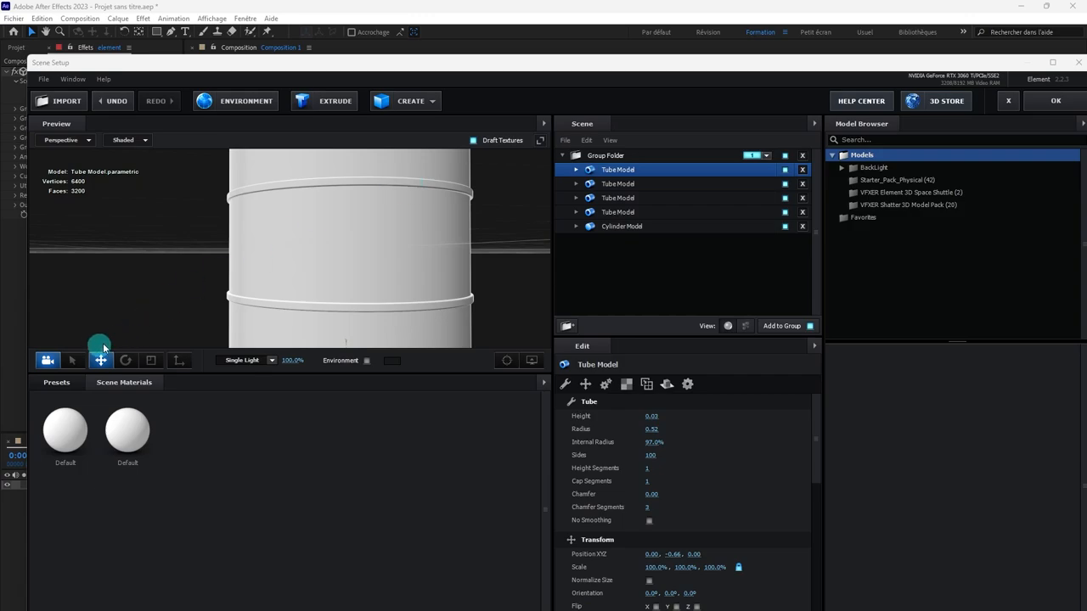
{"action": "left_click", "coordinate": [74, 360]}
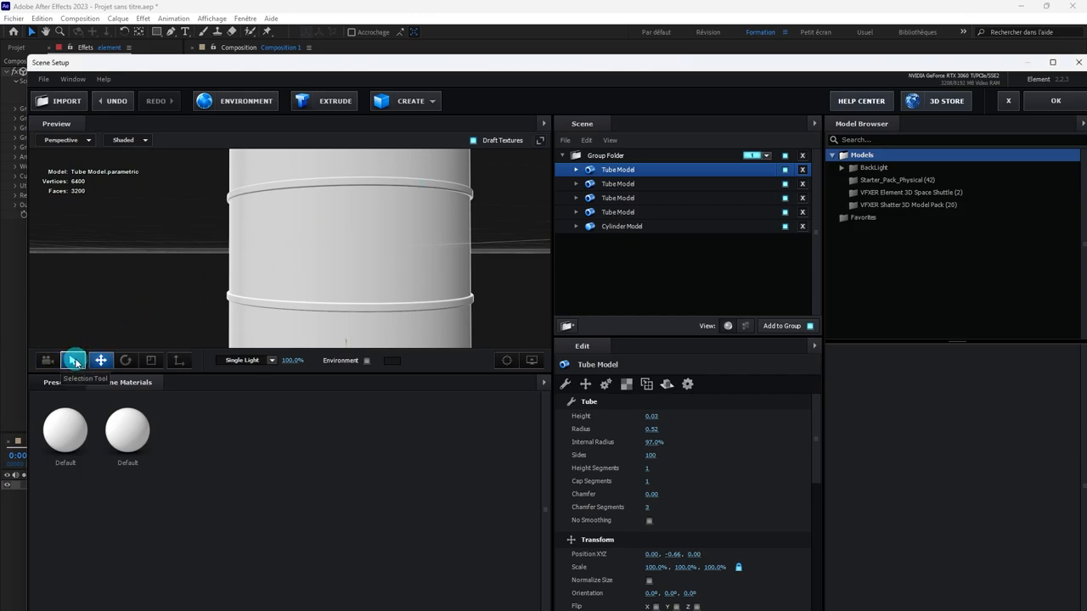
{"action": "left_click", "coordinate": [298, 191]}
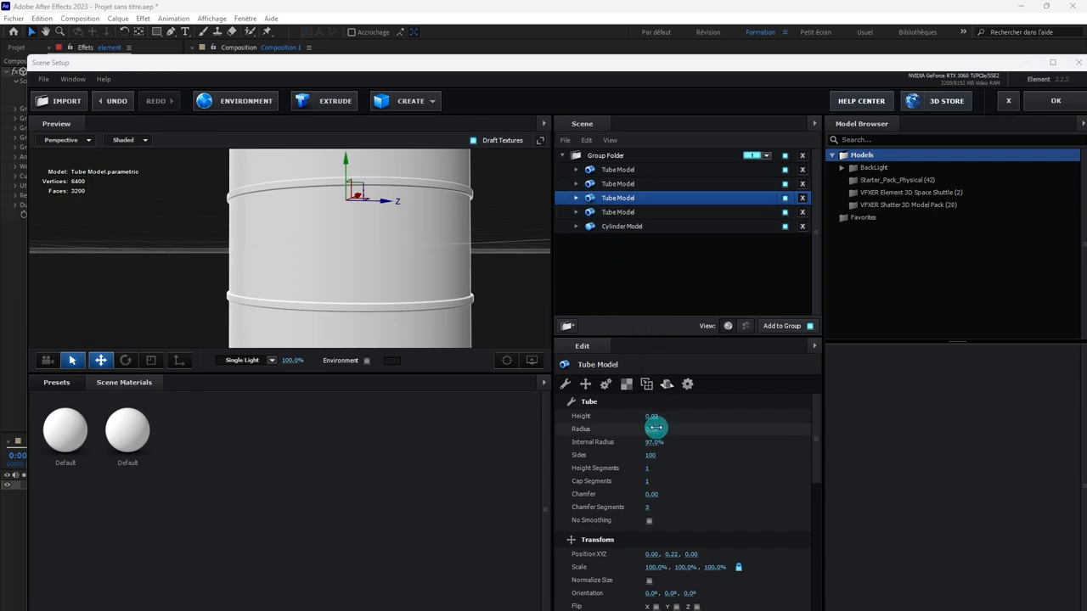
{"action": "left_click_drag", "start_coordinate": [655, 428], "coordinate": [653, 428]}
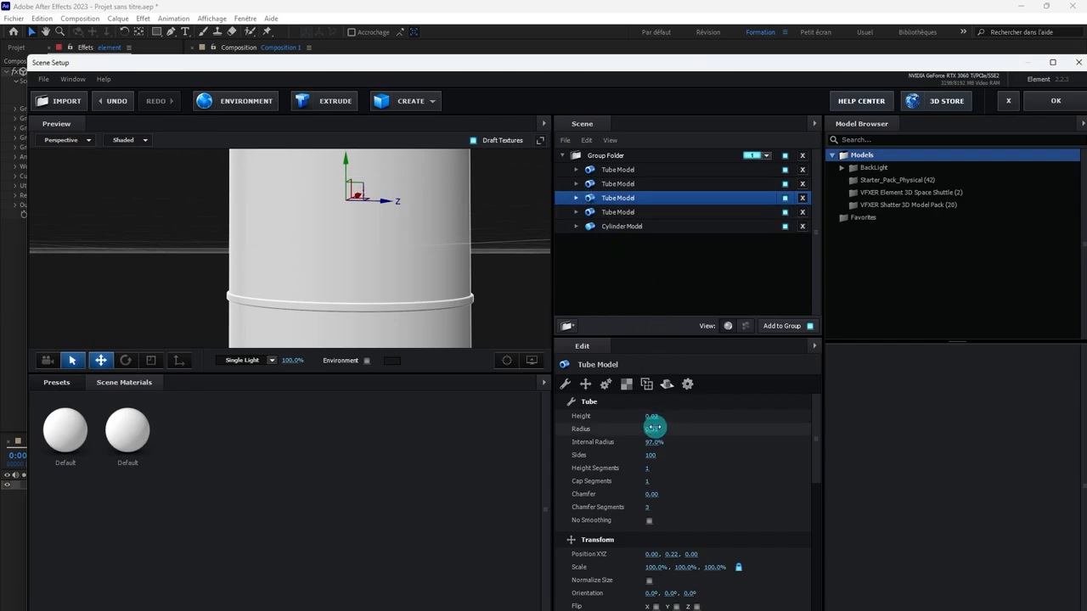
{"action": "key", "text": "ctrl+z"}
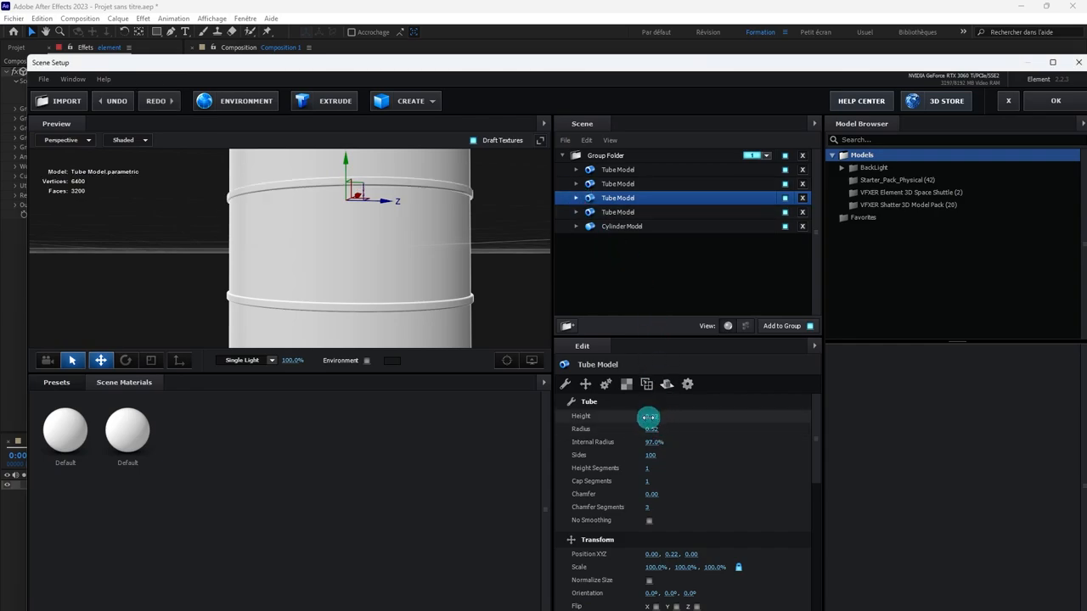
{"action": "left_click", "coordinate": [648, 417]}
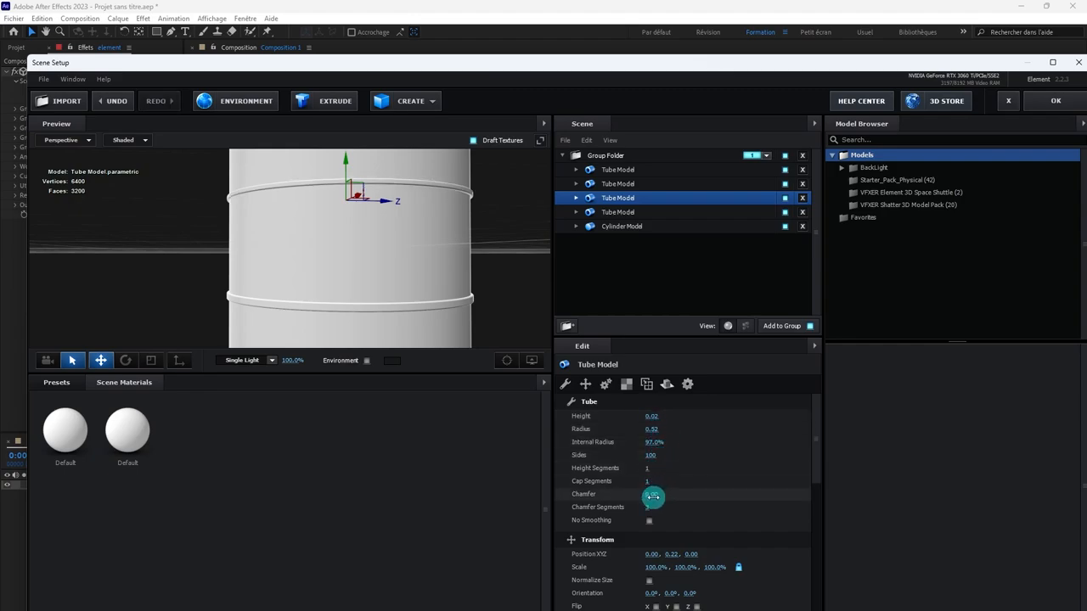
{"action": "left_click_drag", "start_coordinate": [652, 497], "coordinate": [655, 497]}
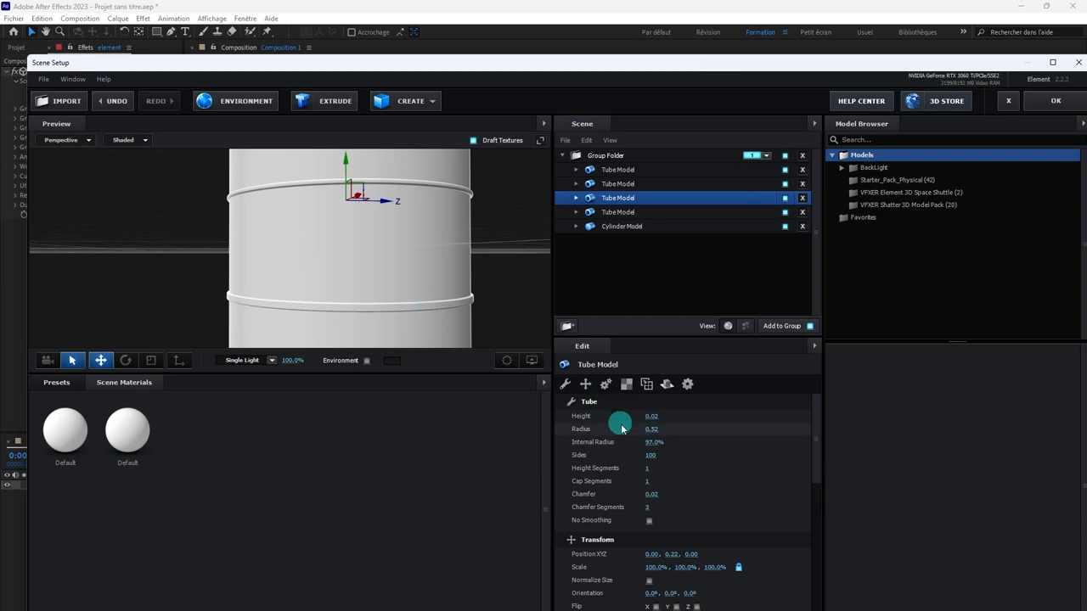
- Copy the upper middle ring's tube settings and paste them onto the lower middle ring
{"action": "right_click", "coordinate": [591, 402]}
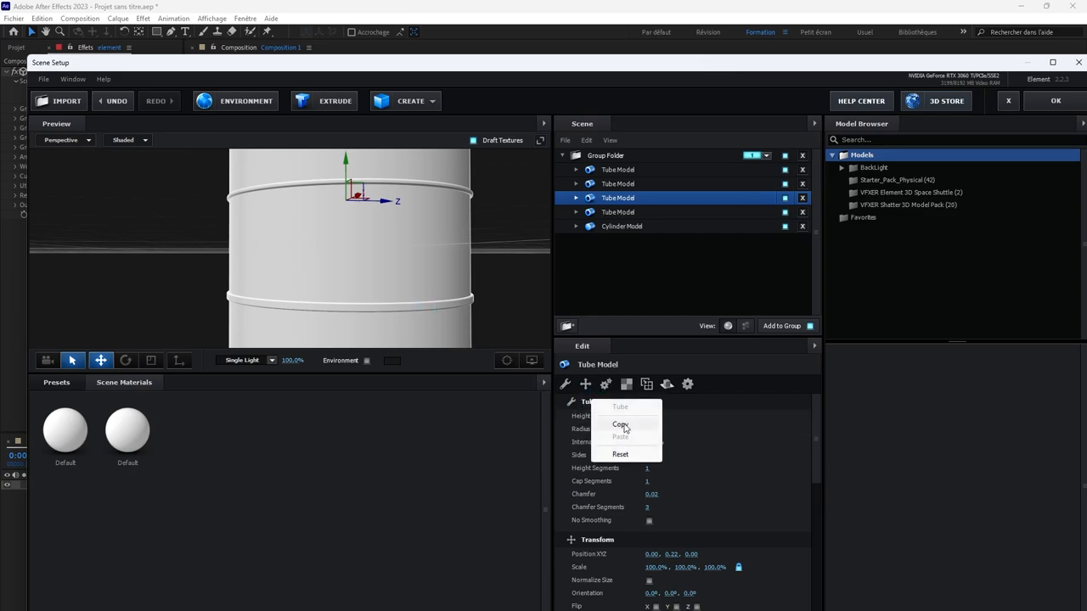
{"action": "left_click", "coordinate": [613, 420]}
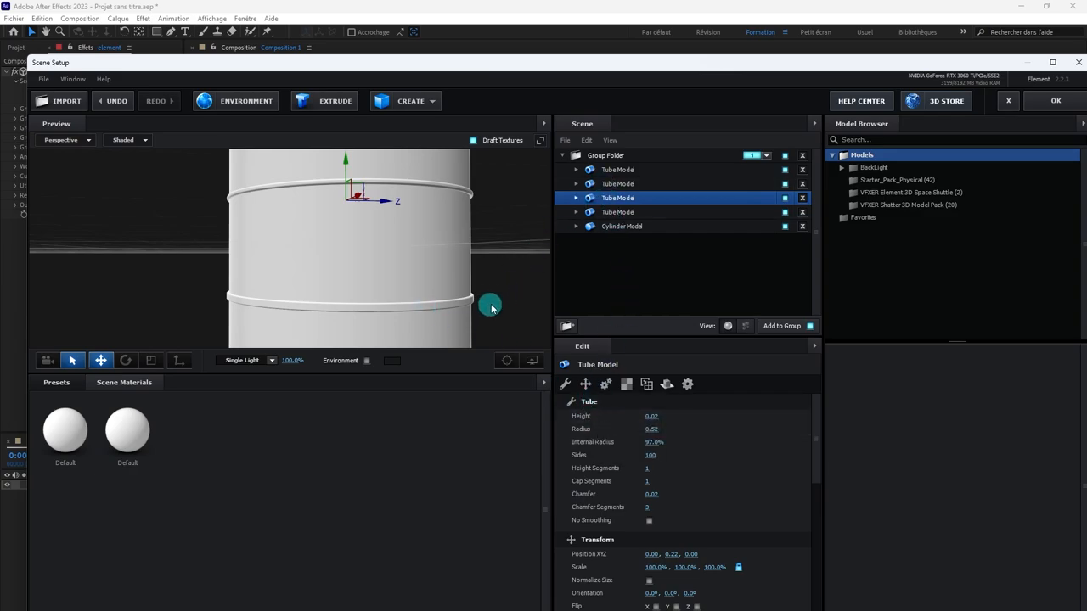
{"action": "left_click", "coordinate": [466, 307]}
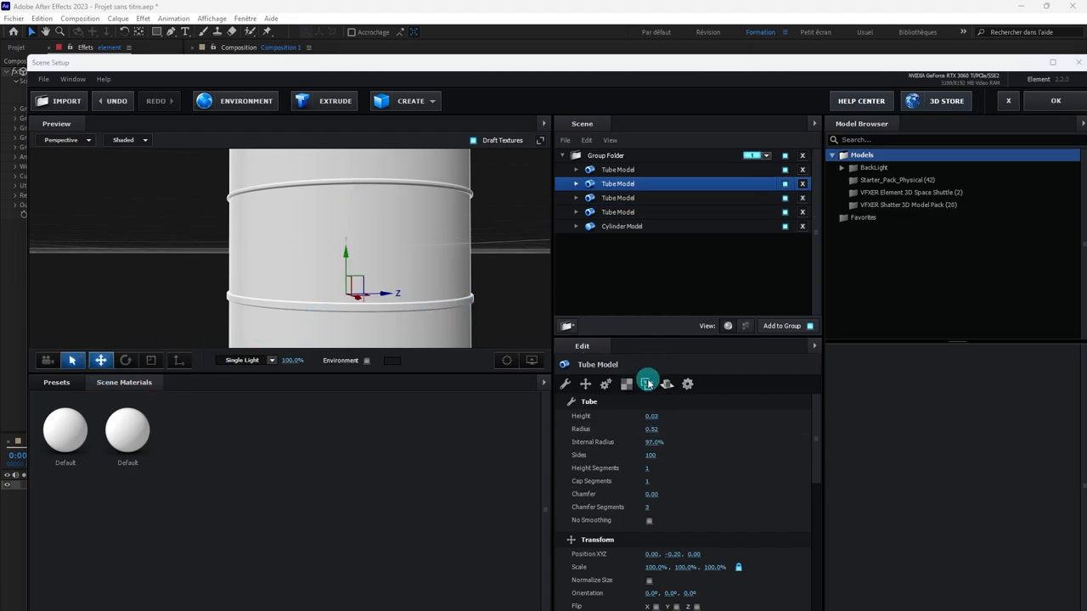
{"action": "right_click", "coordinate": [591, 403]}
{"action": "left_click", "coordinate": [615, 437]}
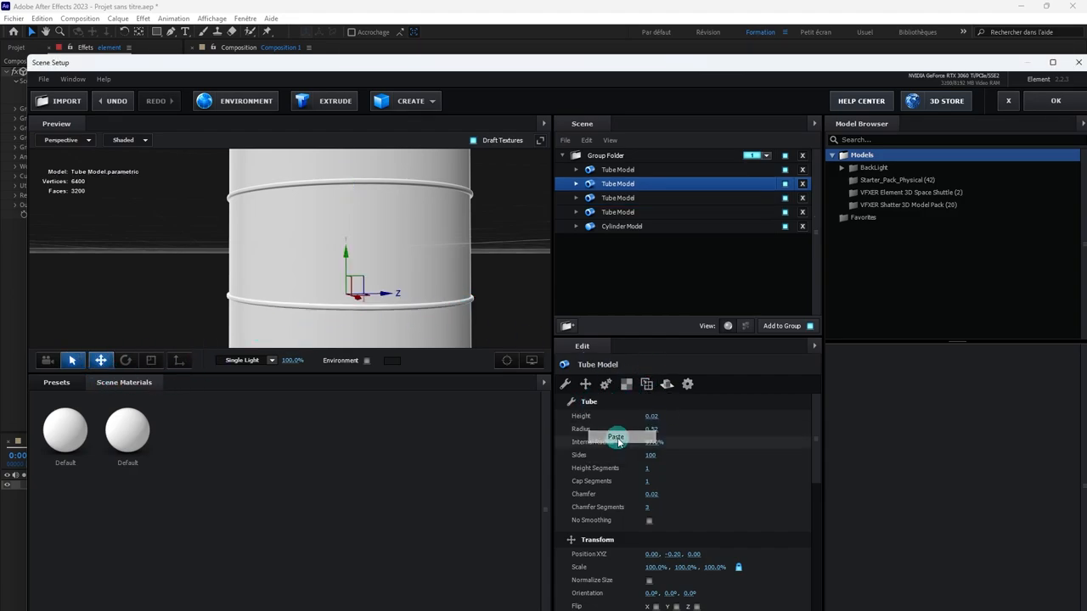
{"action": "left_click", "coordinate": [494, 276]}
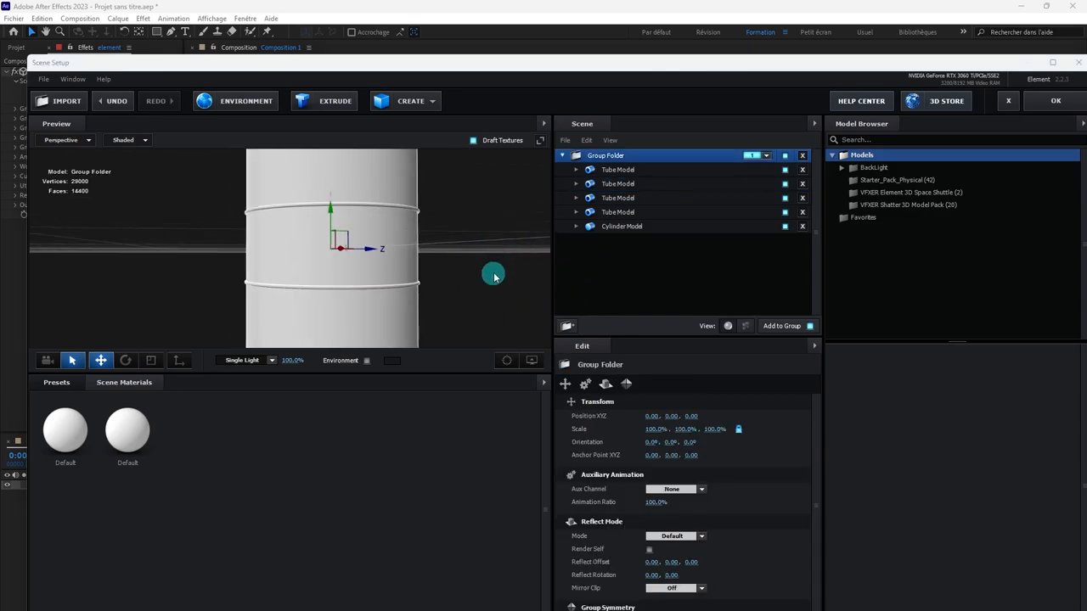
{"action": "scroll", "coordinate": [491, 271], "scroll_direction": "down", "scroll_amount": 3}
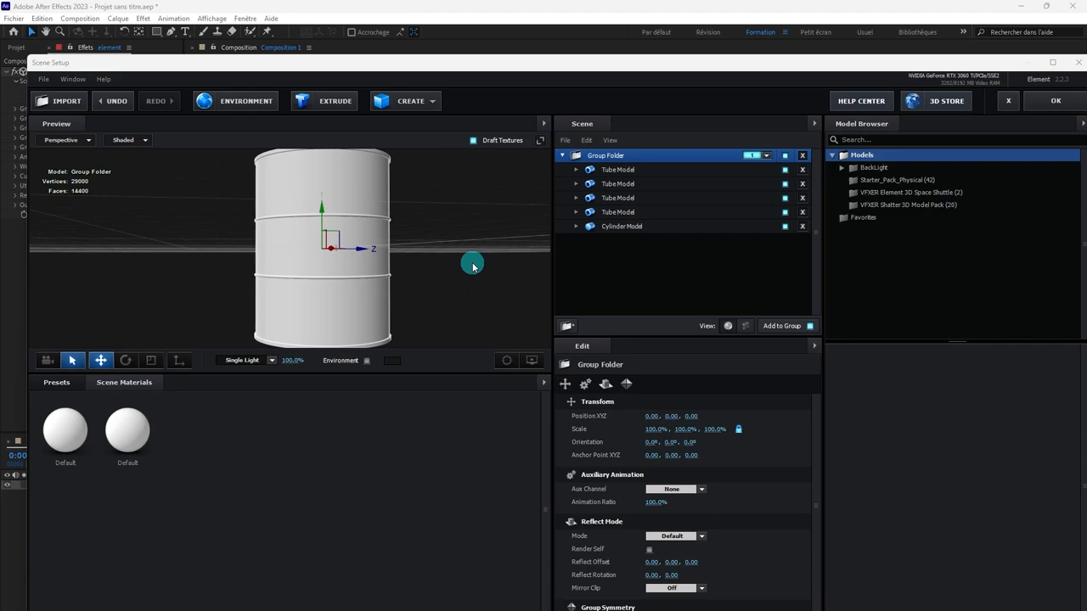
{"action": "mouse_move", "coordinate": [473, 266]}
{"action": "left_mouse_down"}
{"action": "mouse_move", "coordinate": [461, 266]}
{"action": "mouse_move", "coordinate": [483, 284]}
{"action": "mouse_move", "coordinate": [444, 294]}
{"action": "mouse_move", "coordinate": [405, 275]}
{"action": "mouse_move", "coordinate": [461, 252]}
{"action": "mouse_move", "coordinate": [495, 289]}
{"action": "mouse_move", "coordinate": [475, 294]}
{"action": "mouse_move", "coordinate": [478, 322]}
{"action": "mouse_move", "coordinate": [476, 266]}
{"action": "mouse_move", "coordinate": [492, 246]}
{"action": "mouse_move", "coordinate": [492, 267]}
{"action": "left_mouse_up"}
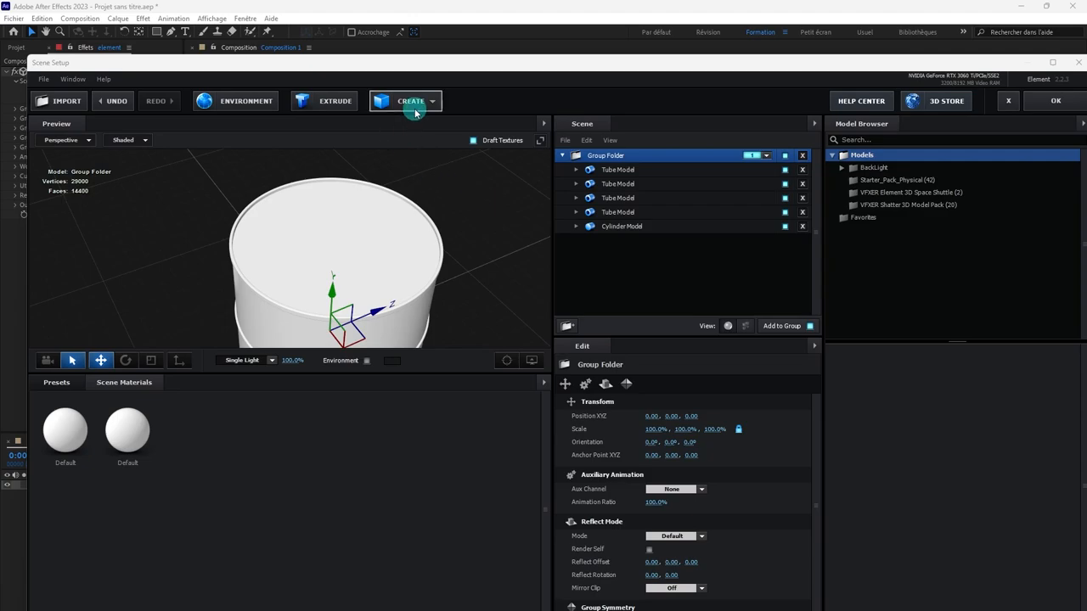
- Duplicate the barrel's top rim ring and raise the copy to a Y position of 0.68
{"action": "left_click", "coordinate": [611, 170]}
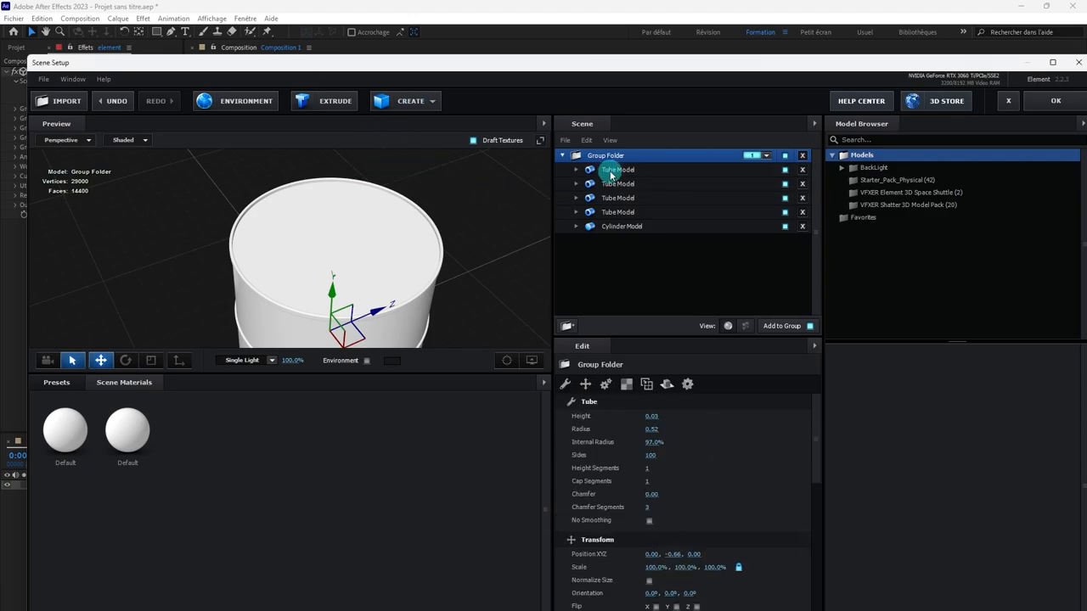
{"action": "left_click", "coordinate": [444, 264]}
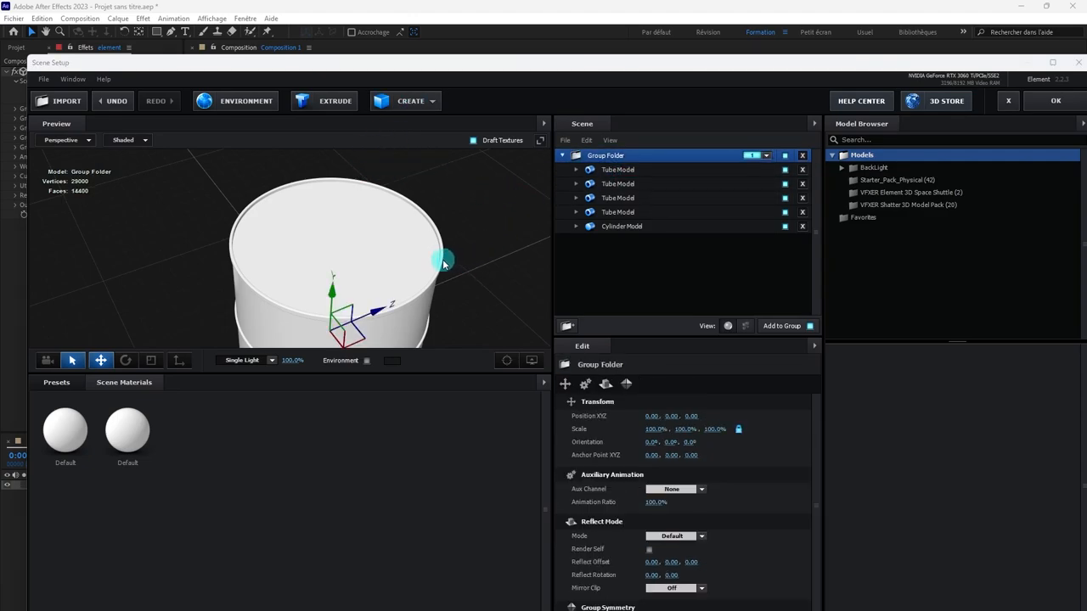
{"action": "left_click", "coordinate": [611, 169]}
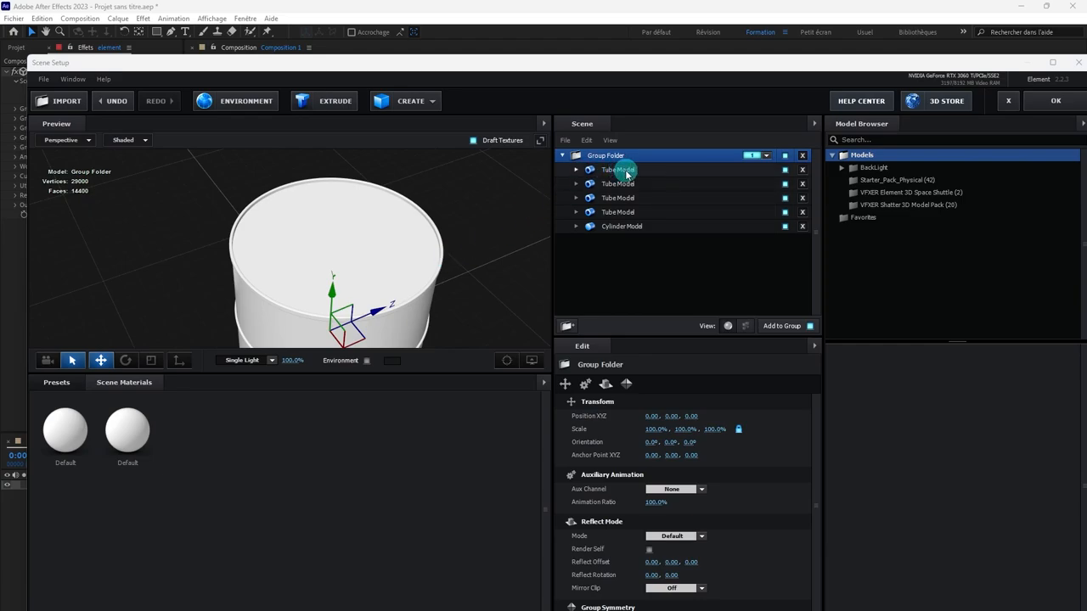
{"action": "left_click", "coordinate": [303, 319]}
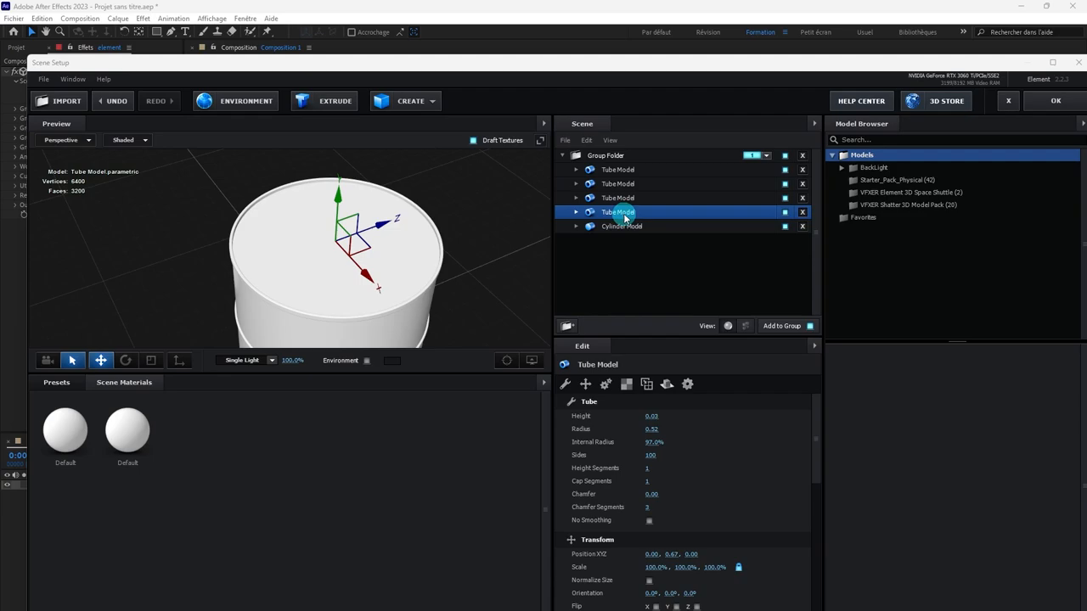
{"action": "key", "text": "ctrl+d"}
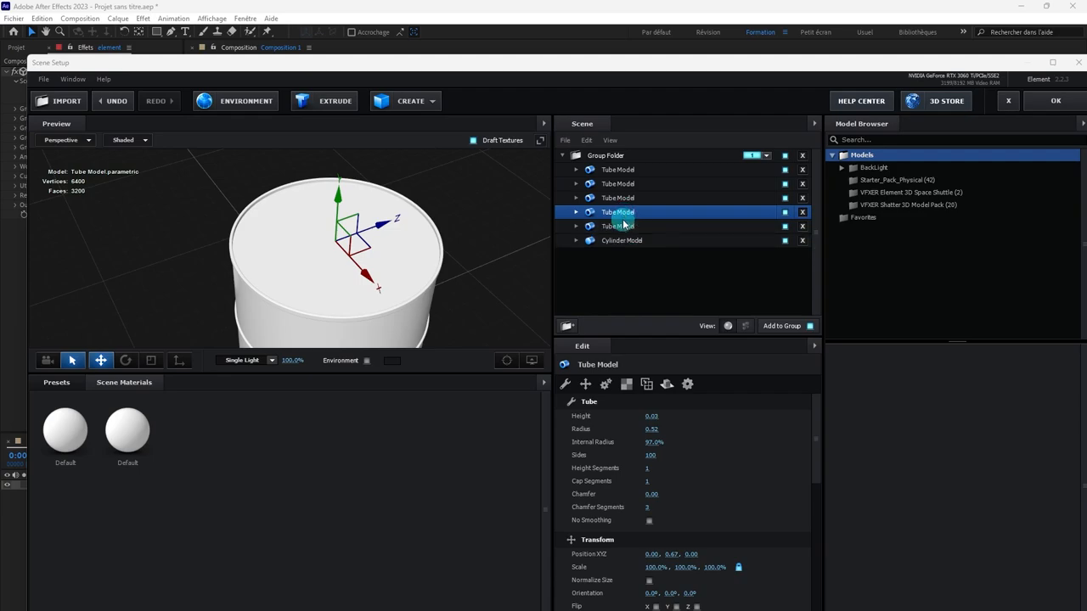
{"action": "left_click", "coordinate": [619, 225]}
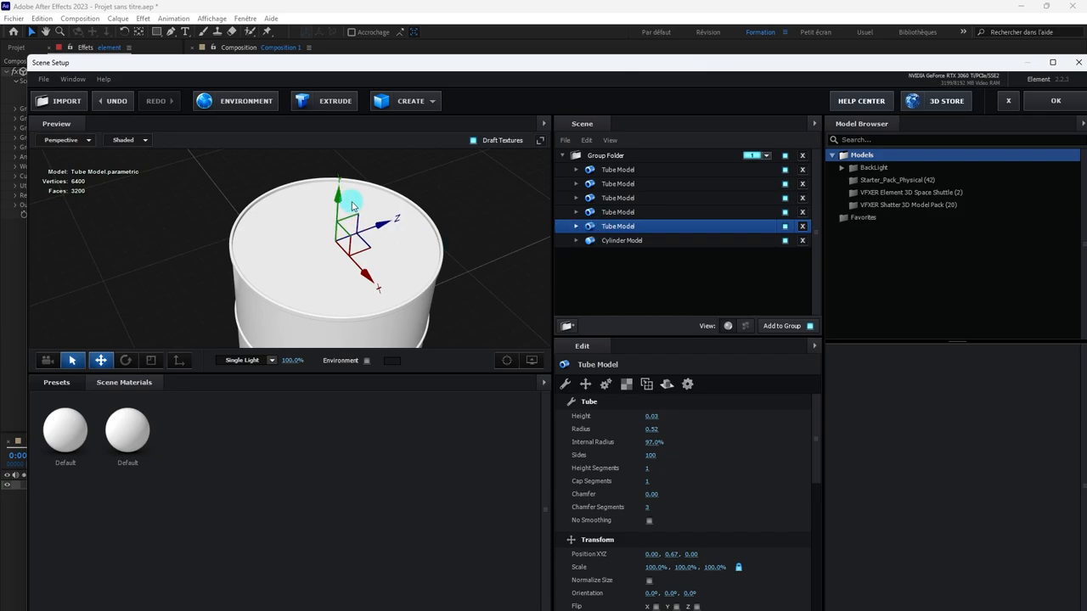
{"action": "left_click_drag", "start_coordinate": [336, 199], "coordinate": [337, 195]}
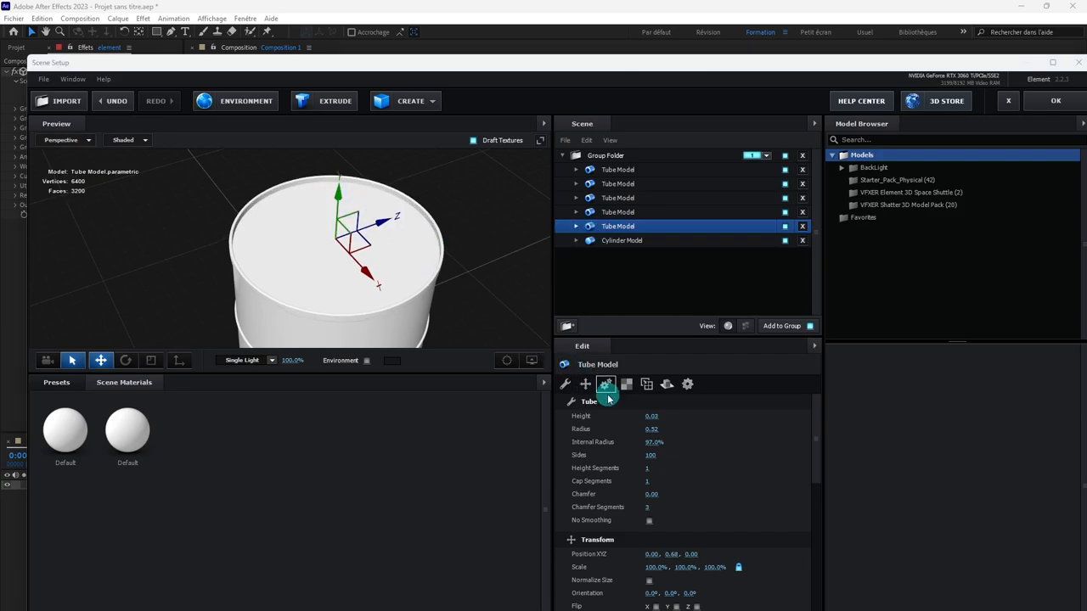
- Shrink the copied ring into a small cap ring with height 0.02, radius 0.09 and internal radius 68%
{"action": "left_click", "coordinate": [651, 416]}
{"action": "left_click_drag", "start_coordinate": [651, 416], "coordinate": [634, 429]}
{"action": "left_click", "coordinate": [649, 416]}
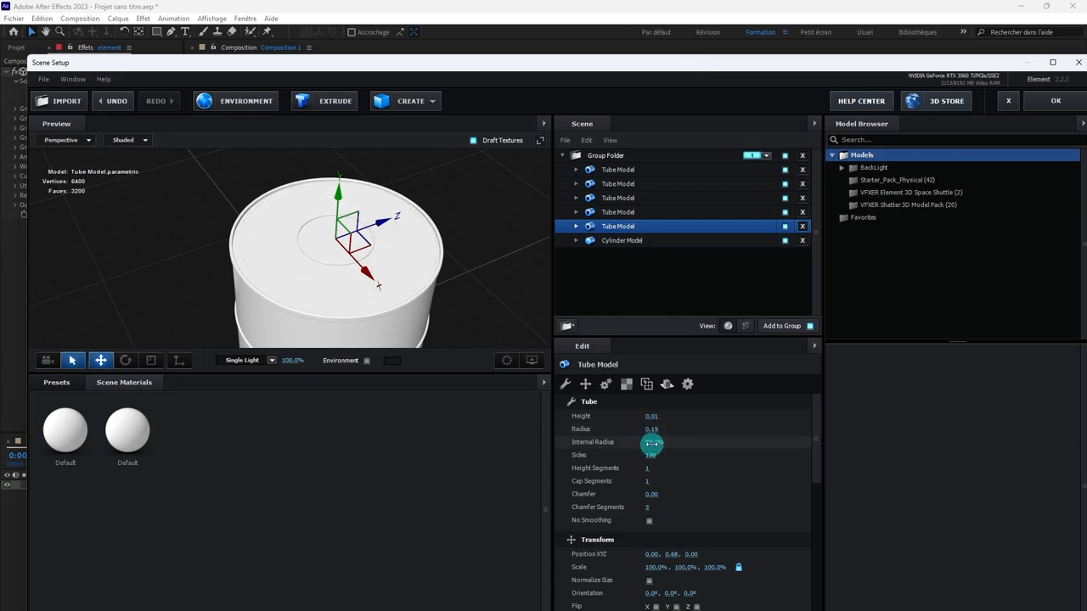
{"action": "mouse_move", "coordinate": [643, 442]}
{"action": "left_mouse_down"}
{"action": "mouse_move", "coordinate": [650, 428]}
{"action": "mouse_move", "coordinate": [647, 440]}
{"action": "left_mouse_up"}
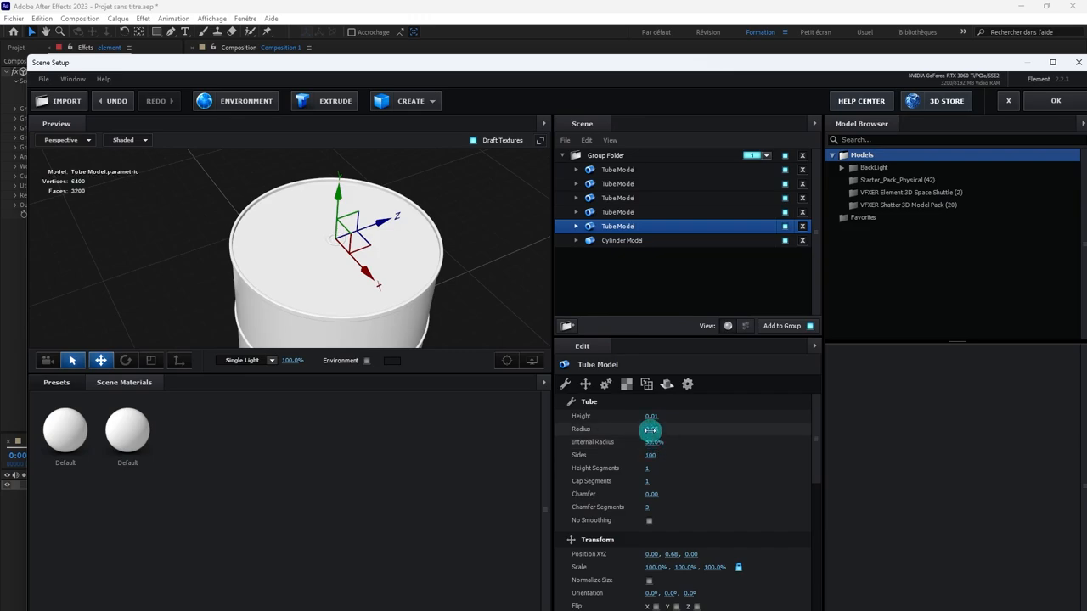
{"action": "left_click_drag", "start_coordinate": [652, 442], "coordinate": [655, 442]}
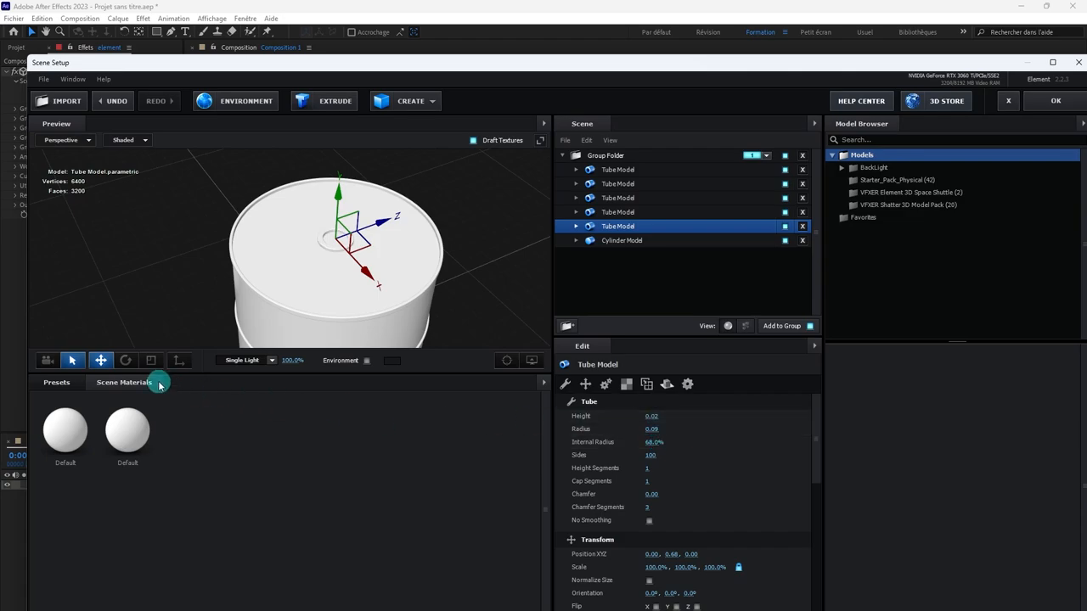
- Move the small ring across the barrel's lid near the rim and lower it slightly, to position -0.34, 0.67, -0.10
{"action": "left_click", "coordinate": [101, 361]}
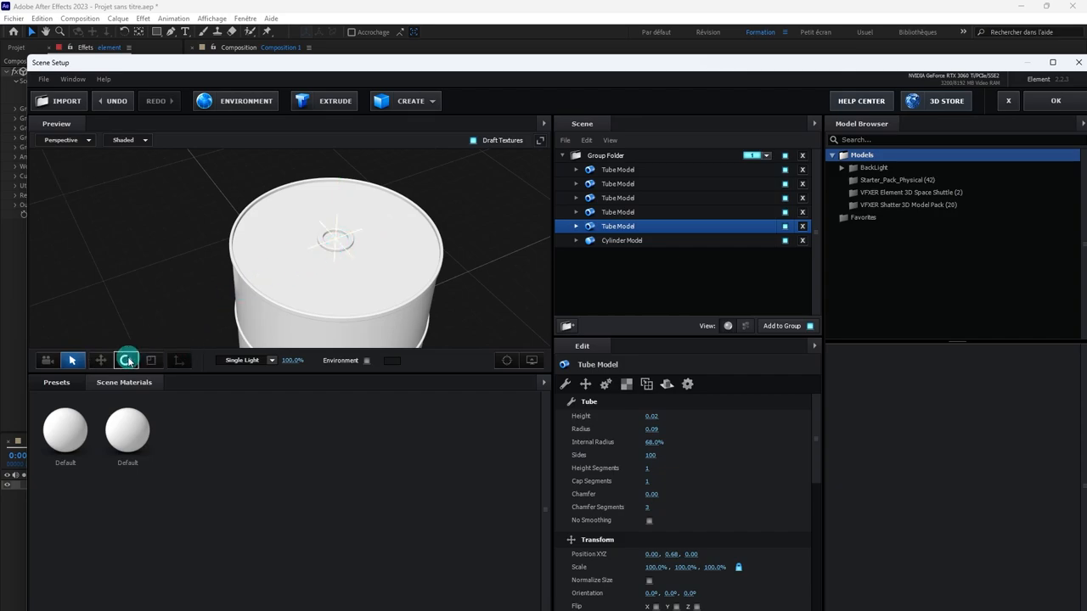
{"action": "left_click", "coordinate": [101, 360]}
{"action": "left_click_drag", "start_coordinate": [364, 238], "coordinate": [310, 213]}
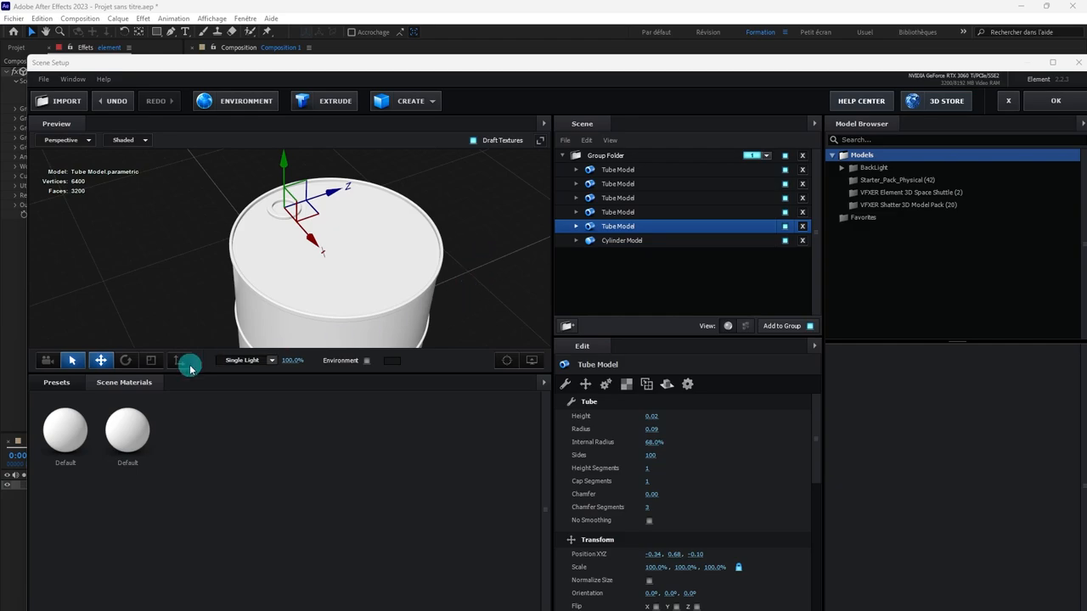
{"action": "left_click", "coordinate": [71, 360]}
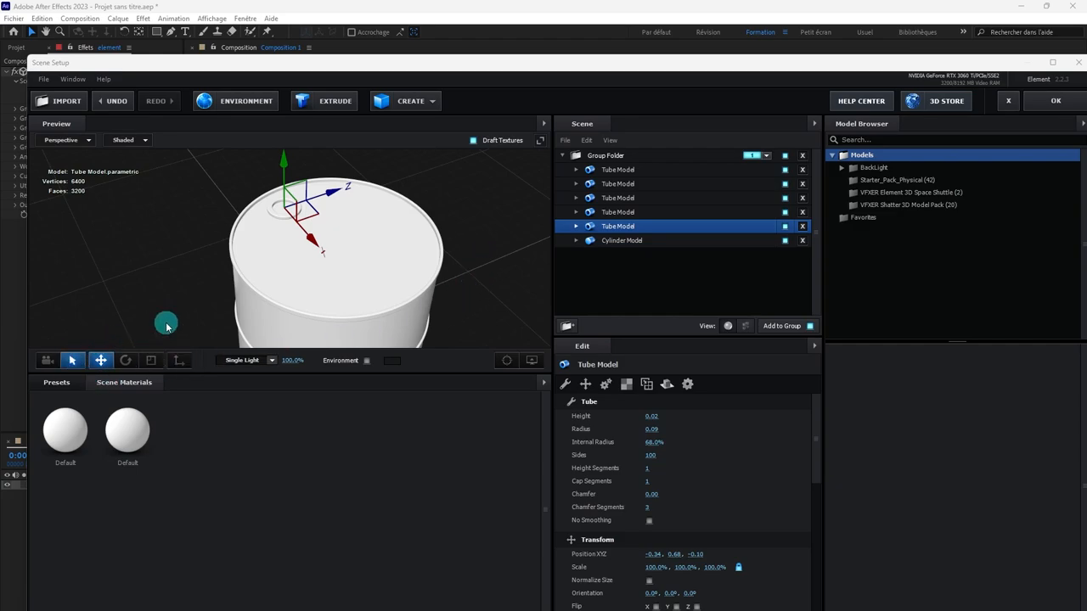
{"action": "left_click_drag", "start_coordinate": [461, 308], "coordinate": [513, 306]}
{"action": "scroll", "coordinate": [514, 293], "scroll_direction": "up", "scroll_amount": 3}
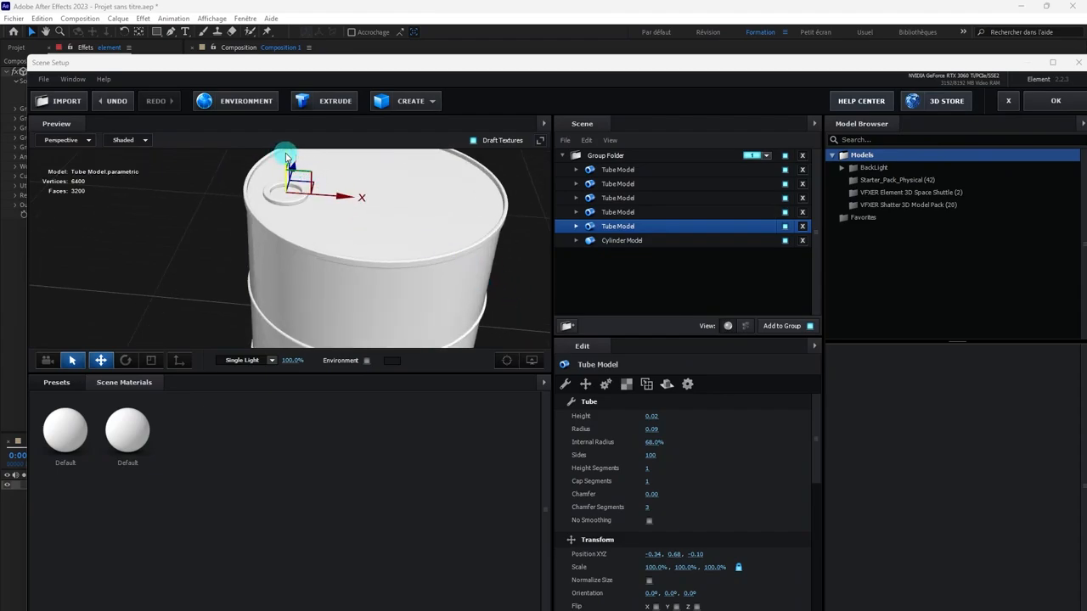
{"action": "left_click_drag", "start_coordinate": [393, 213], "coordinate": [347, 194]}
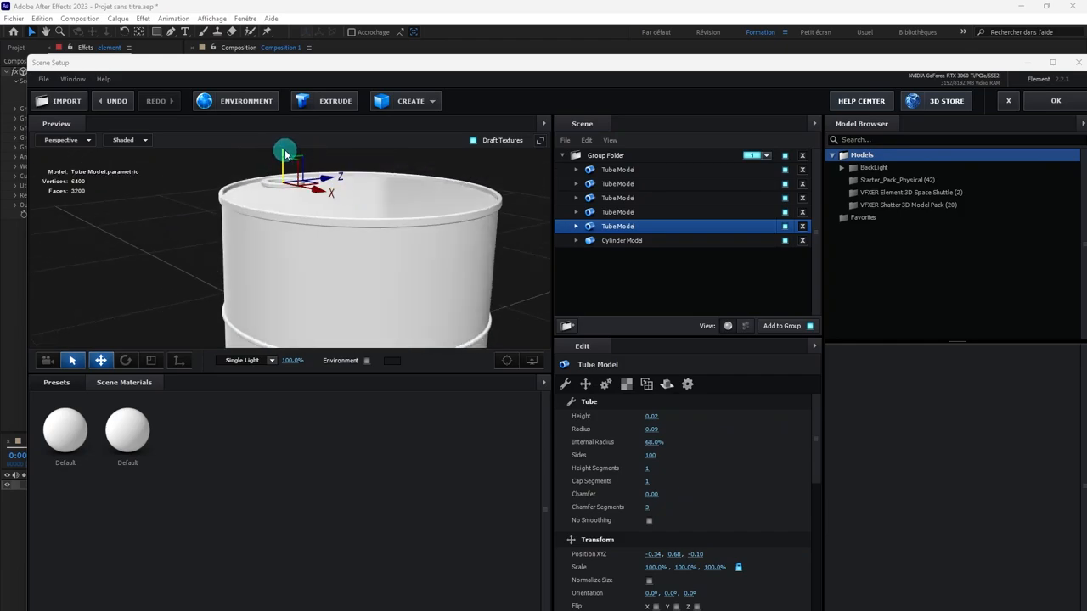
{"action": "left_click_drag", "start_coordinate": [283, 153], "coordinate": [284, 157]}
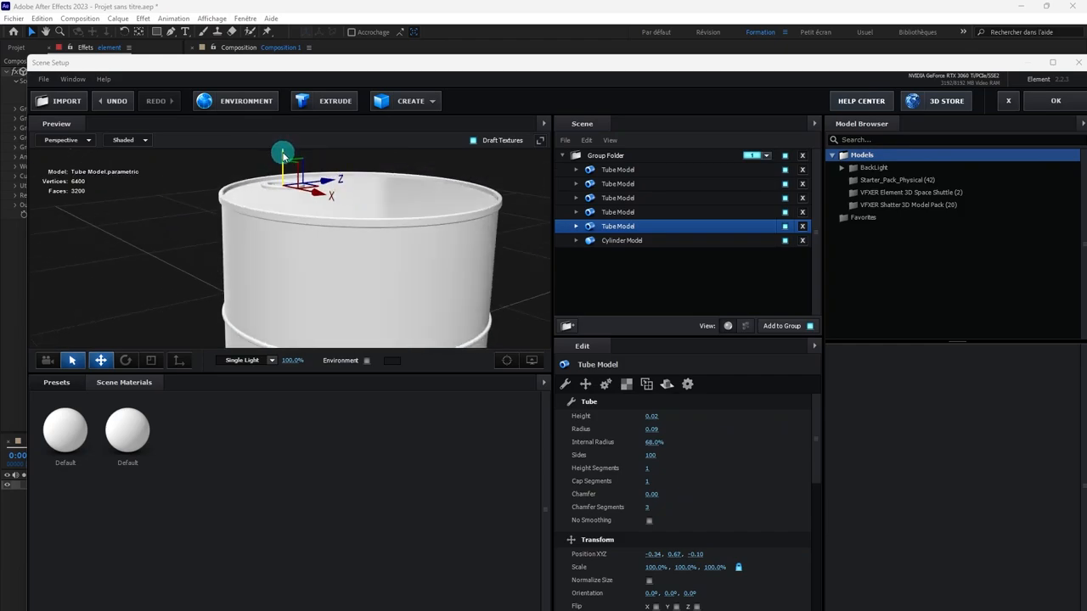
{"action": "scroll", "coordinate": [298, 171], "scroll_direction": "down", "scroll_amount": 4}
{"action": "left_click", "coordinate": [454, 246]}
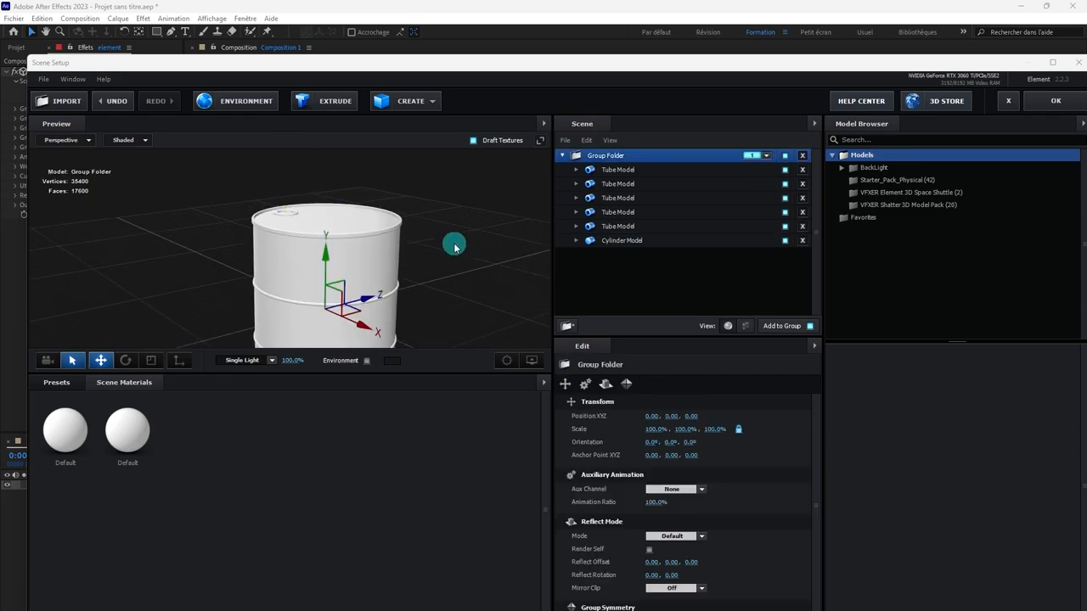
- Select all five tubes and the cylinder and gather them into a new group folder inside the main group
{"action": "scroll", "coordinate": [454, 245], "scroll_direction": "down", "scroll_amount": 5}
{"action": "mouse_move", "coordinate": [450, 253]}
{"action": "left_mouse_down"}
{"action": "mouse_move", "coordinate": [456, 273]}
{"action": "mouse_move", "coordinate": [445, 250]}
{"action": "left_mouse_up"}
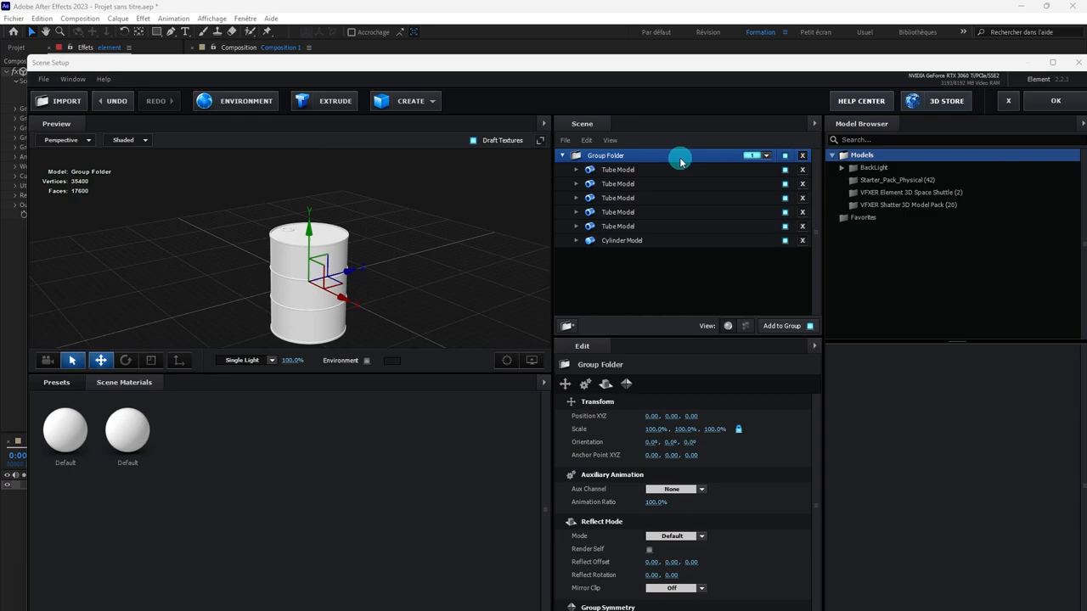
{"action": "double_click", "coordinate": [601, 159]}
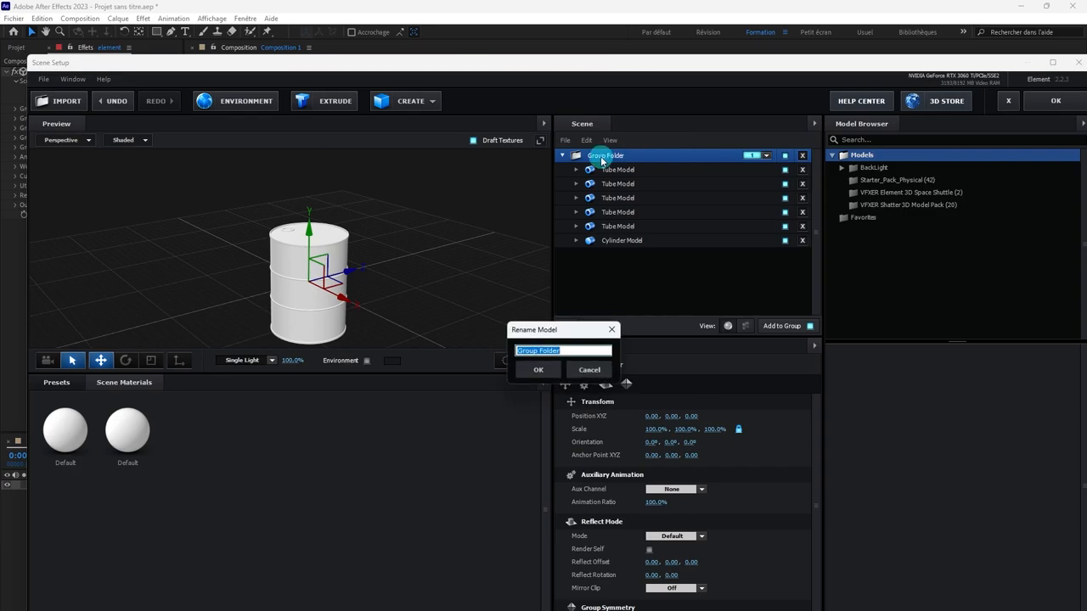
{"action": "key", "text": "Return"}
{"action": "left_click", "coordinate": [618, 171]}
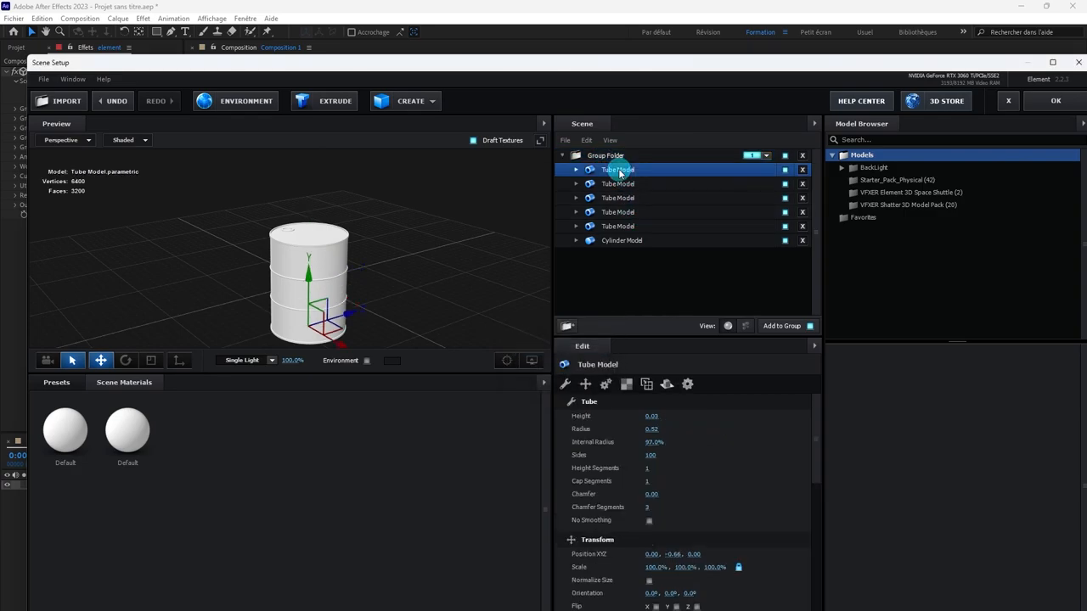
{"action": "left_click", "coordinate": [625, 186], "text": "ctrl"}
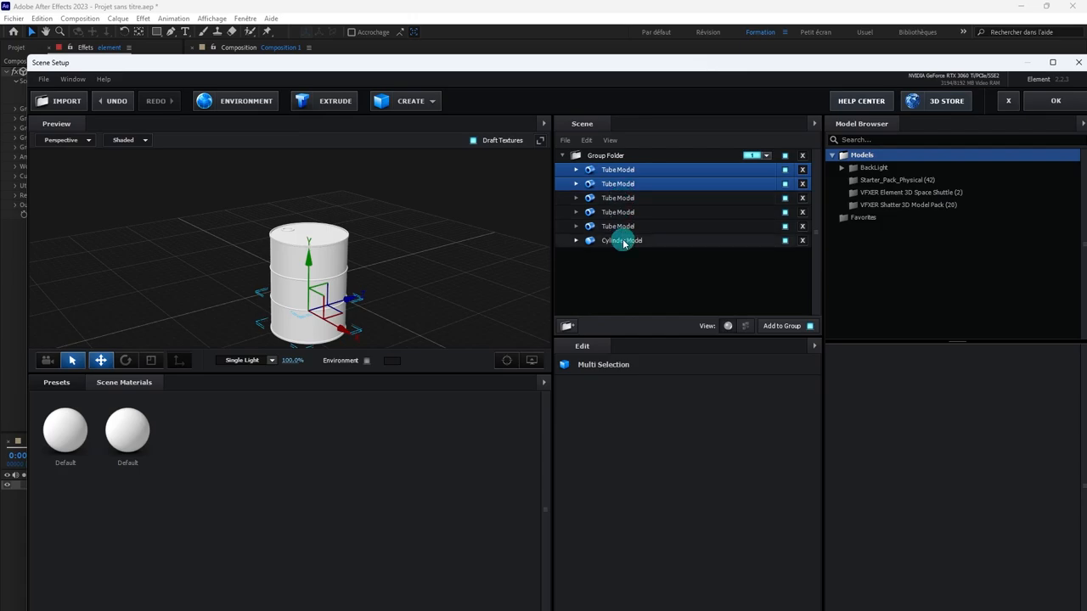
{"action": "left_click", "coordinate": [624, 242], "text": "ctrl"}
{"action": "left_click", "coordinate": [623, 226], "text": "ctrl"}
{"action": "left_click", "coordinate": [617, 212], "text": "ctrl"}
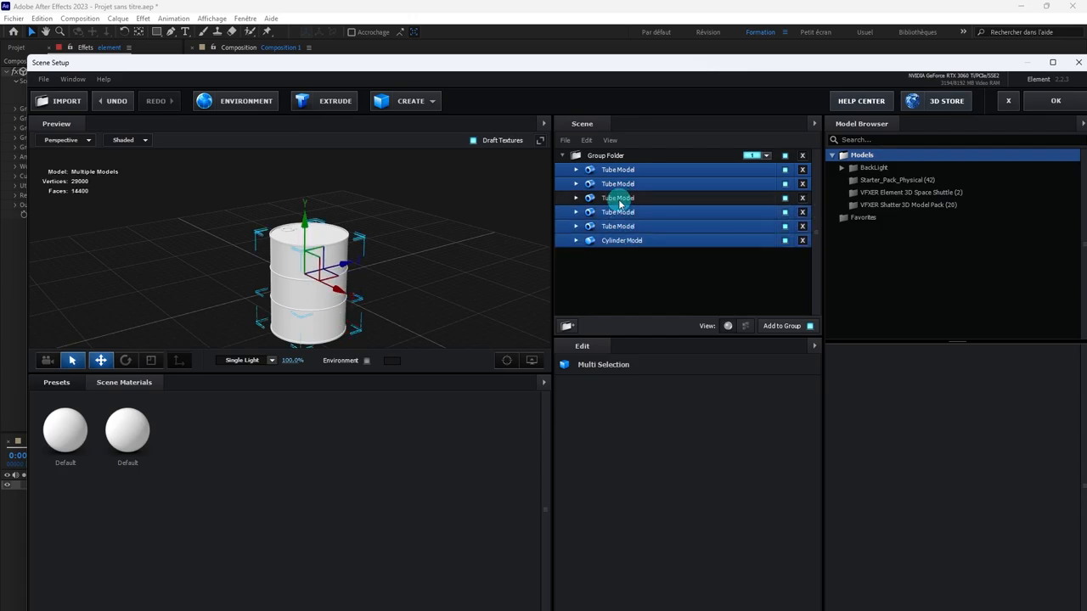
{"action": "left_click", "coordinate": [614, 198], "text": "ctrl"}
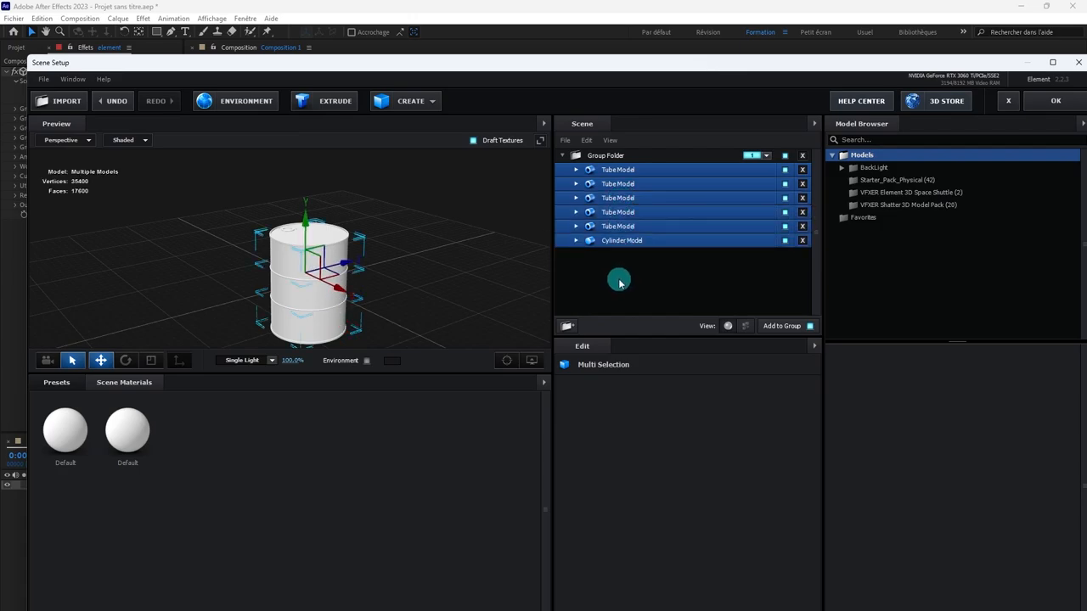
{"action": "left_click_drag", "start_coordinate": [601, 244], "coordinate": [569, 321]}
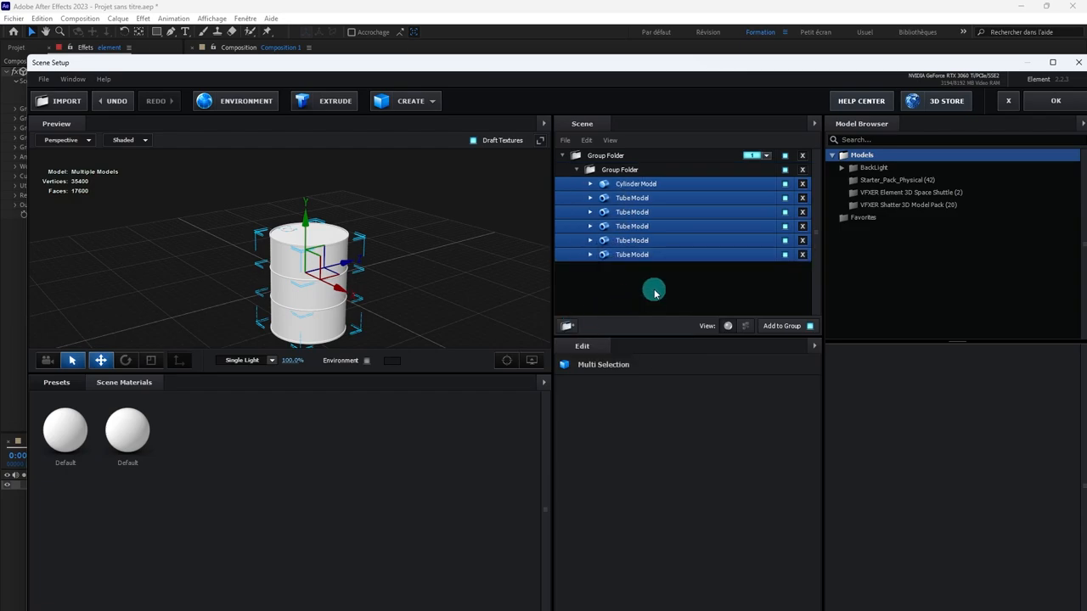
- Rename the new inner group folder "baril", collapse it and toggle its visibility off and on
{"action": "left_click", "coordinate": [613, 171]}
{"action": "double_click", "coordinate": [617, 171]}
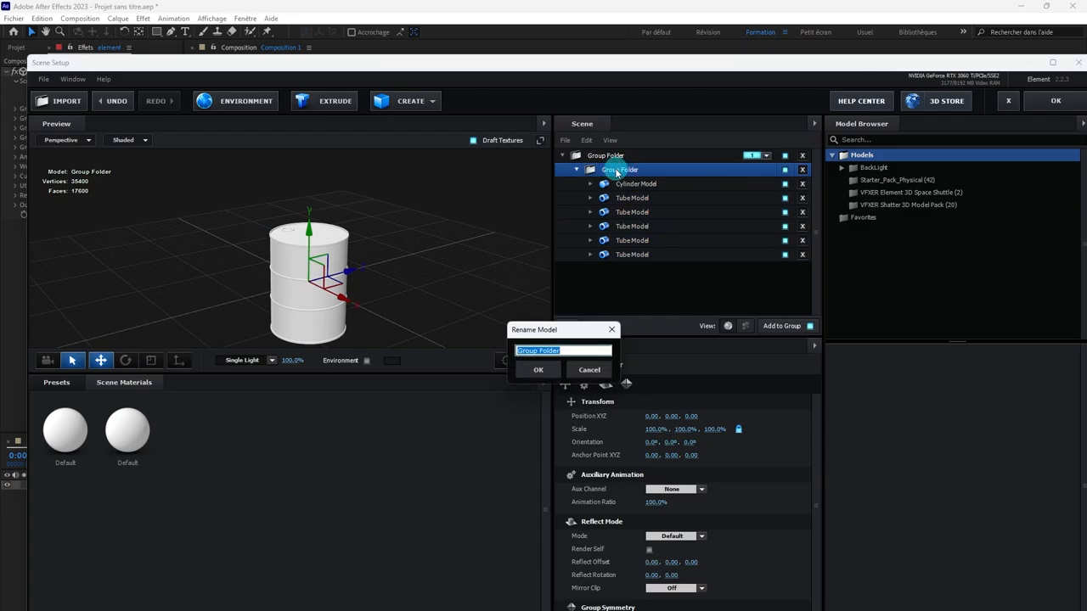
{"action": "type", "text": "baril"}
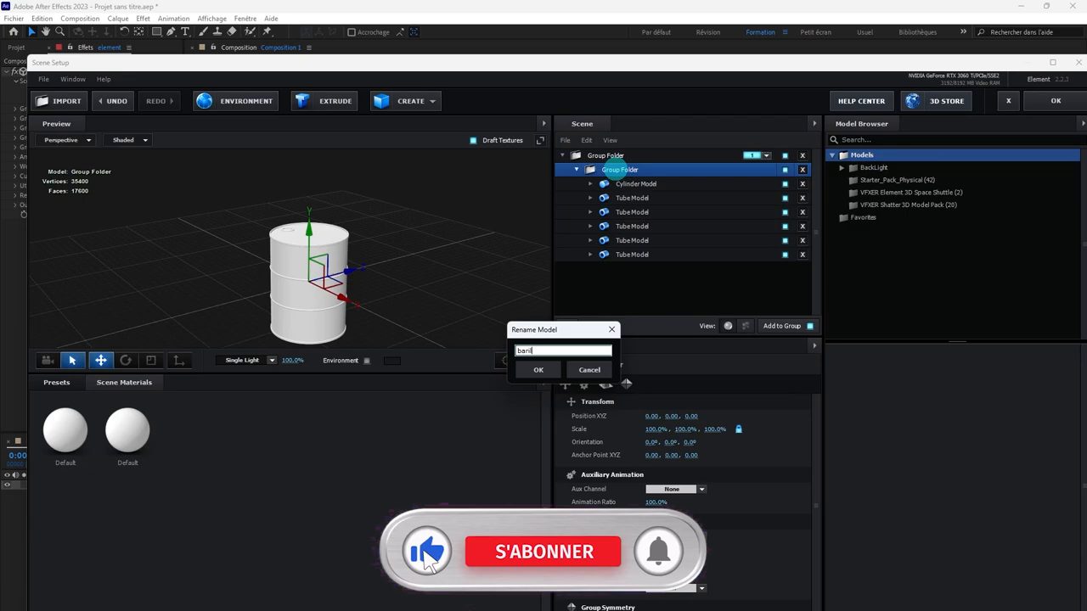
{"action": "key", "text": "Return"}
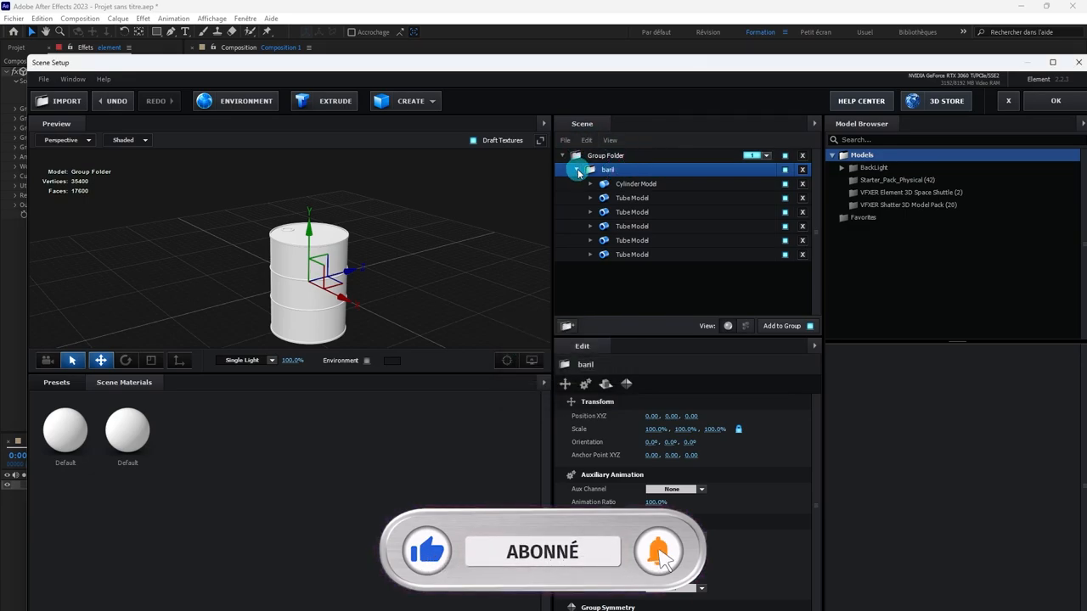
{"action": "left_click", "coordinate": [575, 170]}
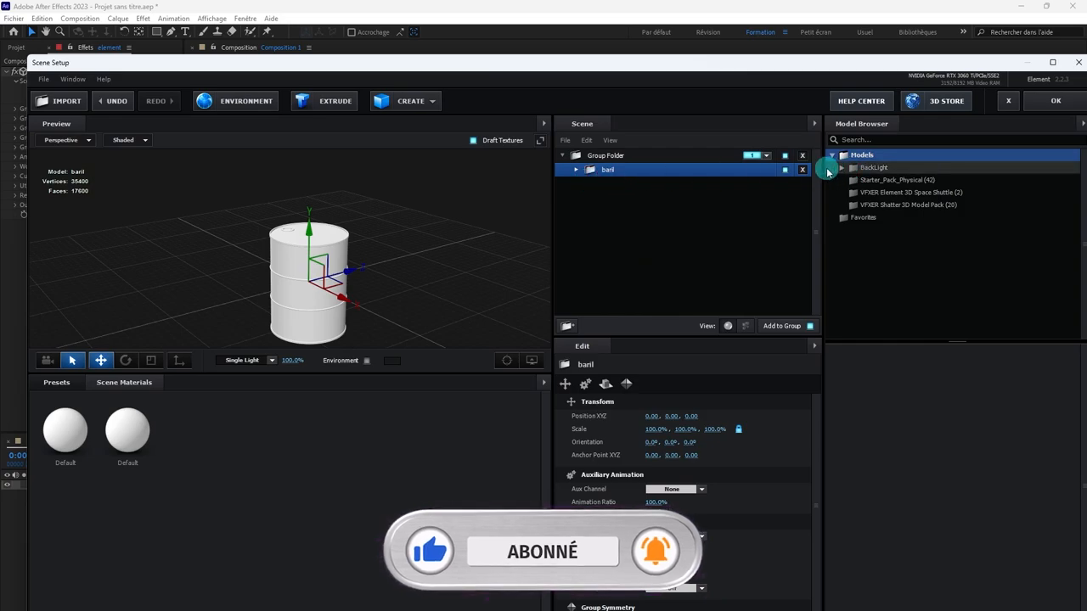
{"action": "left_click", "coordinate": [785, 170]}
{"action": "left_click", "coordinate": [785, 169]}
- Try raising the baril group to a Y position of 0.48 and selecting its single parts in the preview
{"action": "scroll", "coordinate": [518, 236], "scroll_direction": "down", "scroll_amount": 2}
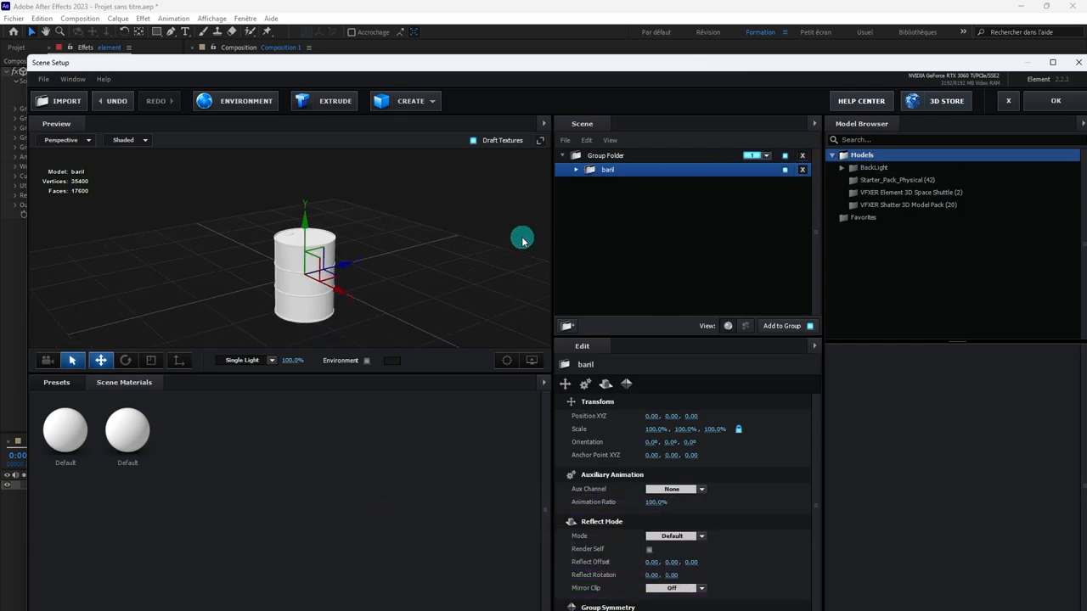
{"action": "left_click_drag", "start_coordinate": [411, 270], "coordinate": [358, 247]}
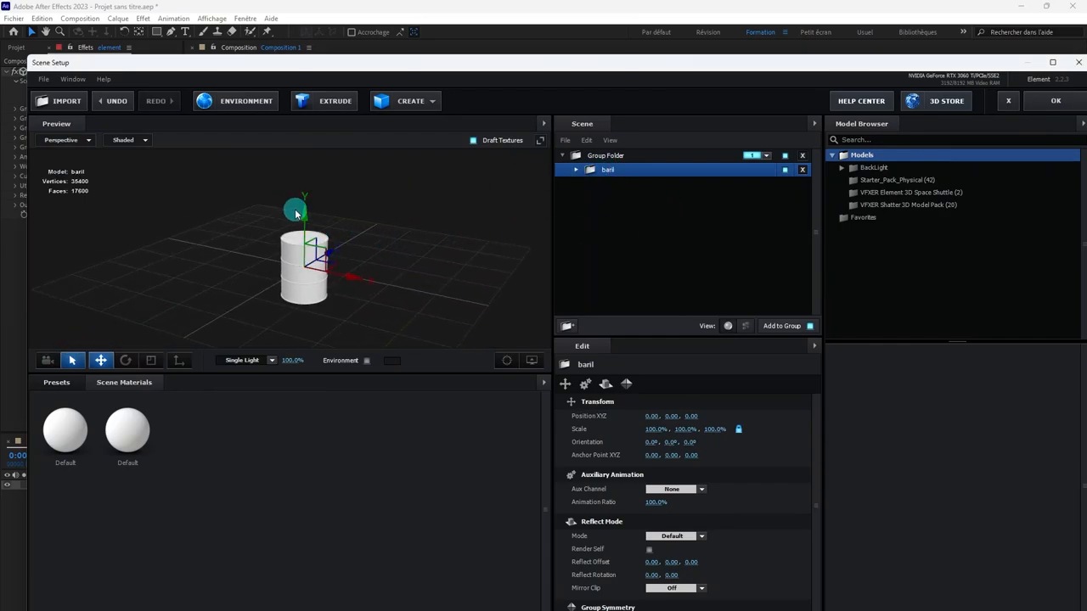
{"action": "left_click_drag", "start_coordinate": [296, 213], "coordinate": [308, 187]}
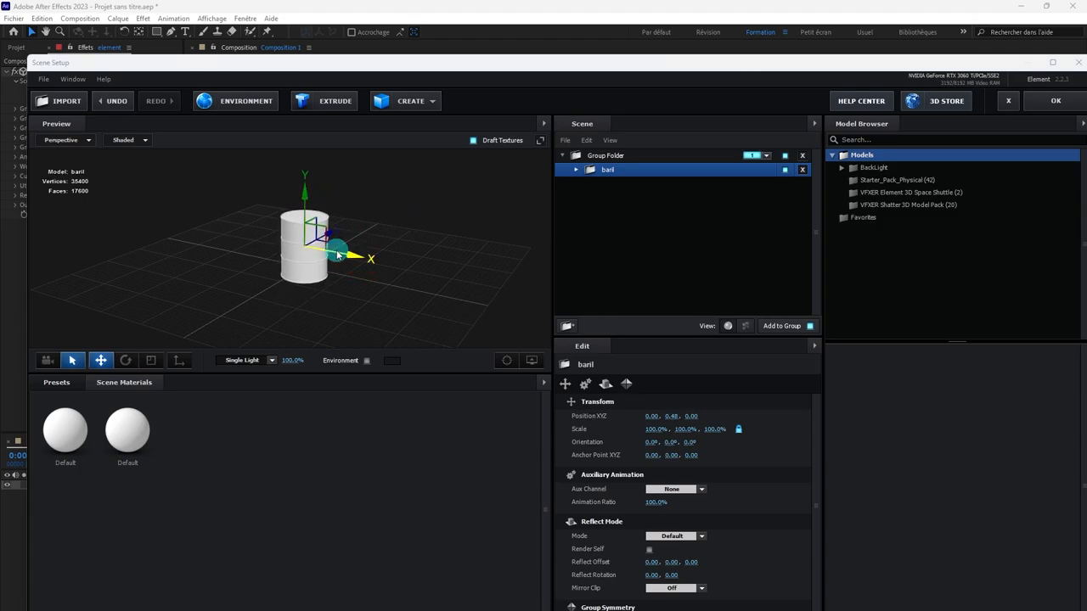
{"action": "left_click", "coordinate": [334, 263]}
{"action": "left_click", "coordinate": [291, 229]}
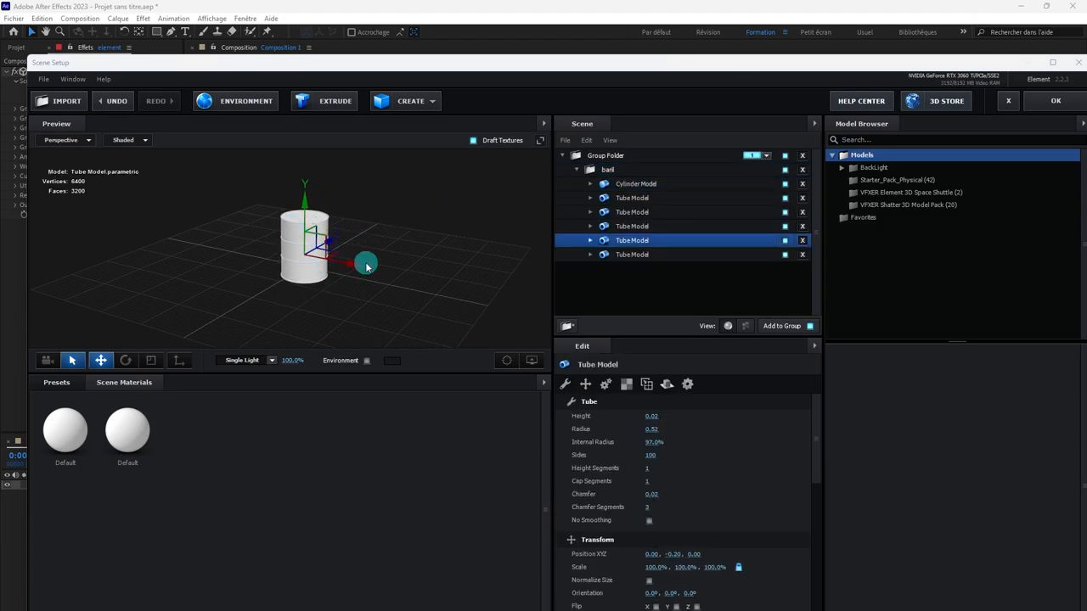
{"action": "left_click", "coordinate": [349, 209]}
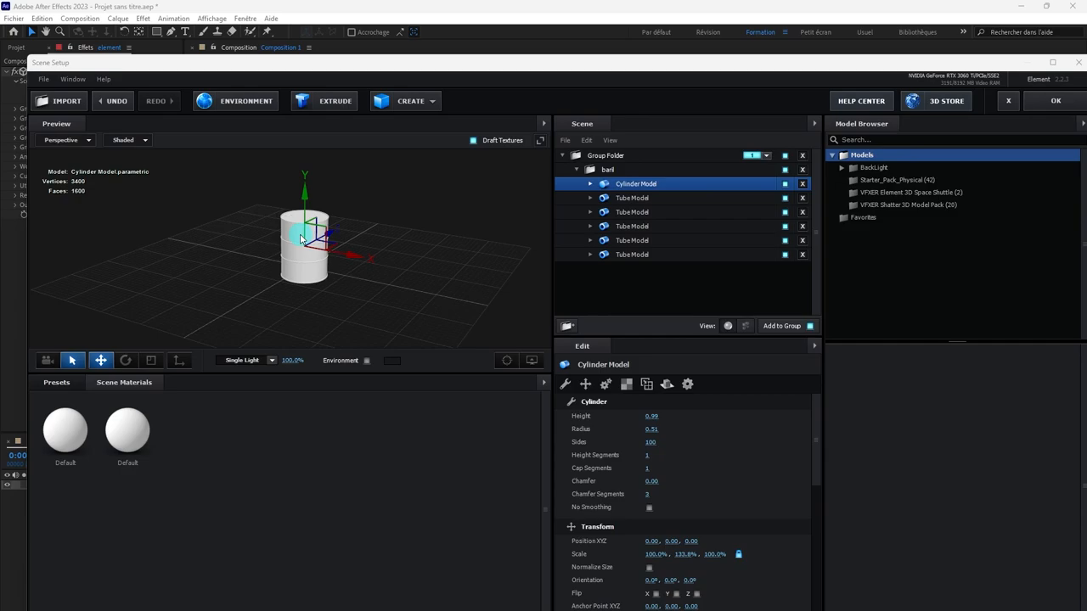
{"action": "left_click", "coordinate": [313, 283]}
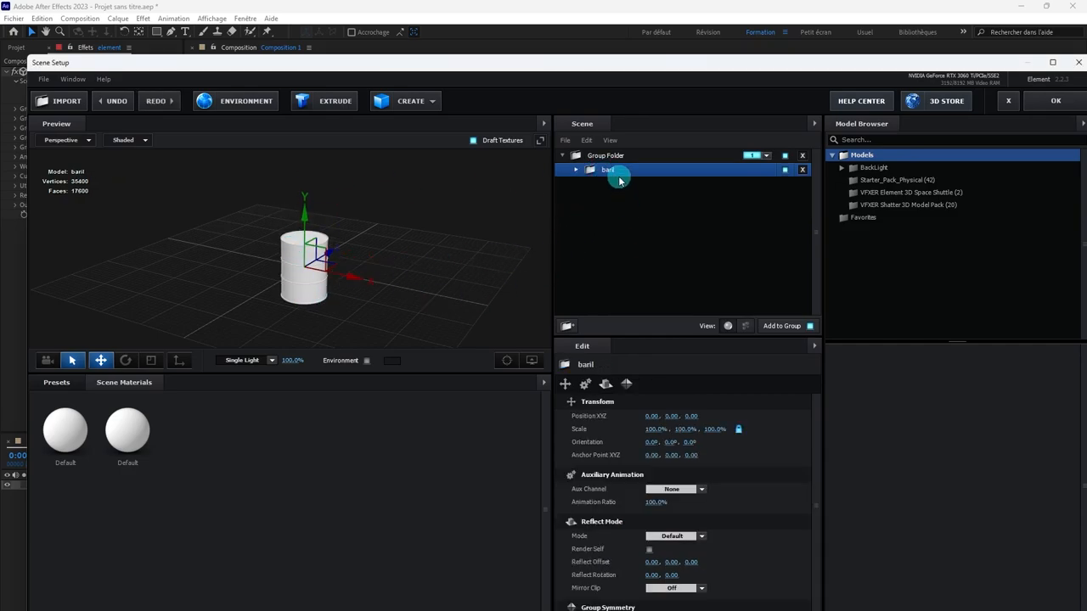
- Raise the whole baril group straight up to a Y position of 0.79
{"action": "left_click_drag", "start_coordinate": [304, 208], "coordinate": [302, 173]}
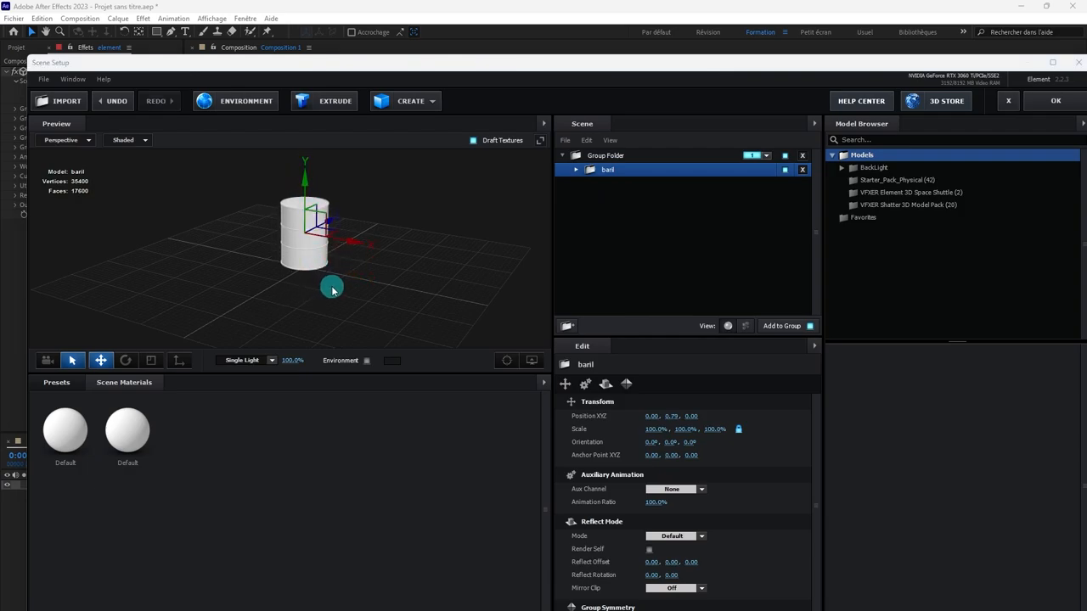
- Lower the baril group vertically to a Y position of 0.70 so its base sits on the grid
{"action": "left_click_drag", "start_coordinate": [336, 293], "coordinate": [339, 227]}
{"action": "left_click_drag", "start_coordinate": [308, 176], "coordinate": [308, 179]}
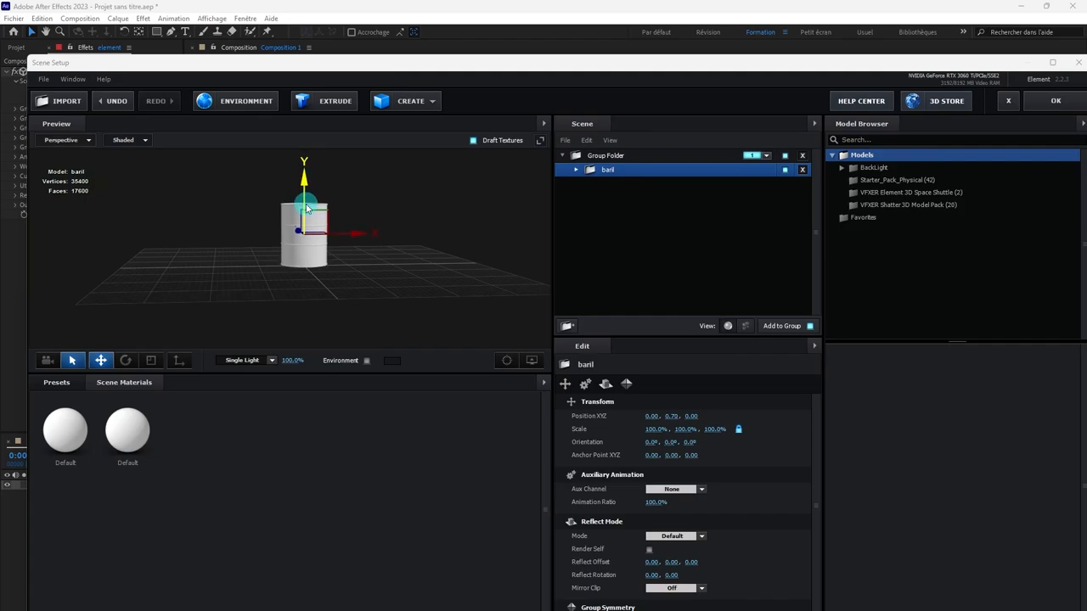
- Look through the Physical and Elite Shaders for E3D v2 material presets for a suitable barrel surface
{"action": "left_click", "coordinate": [70, 387]}
{"action": "double_click", "coordinate": [68, 422]}
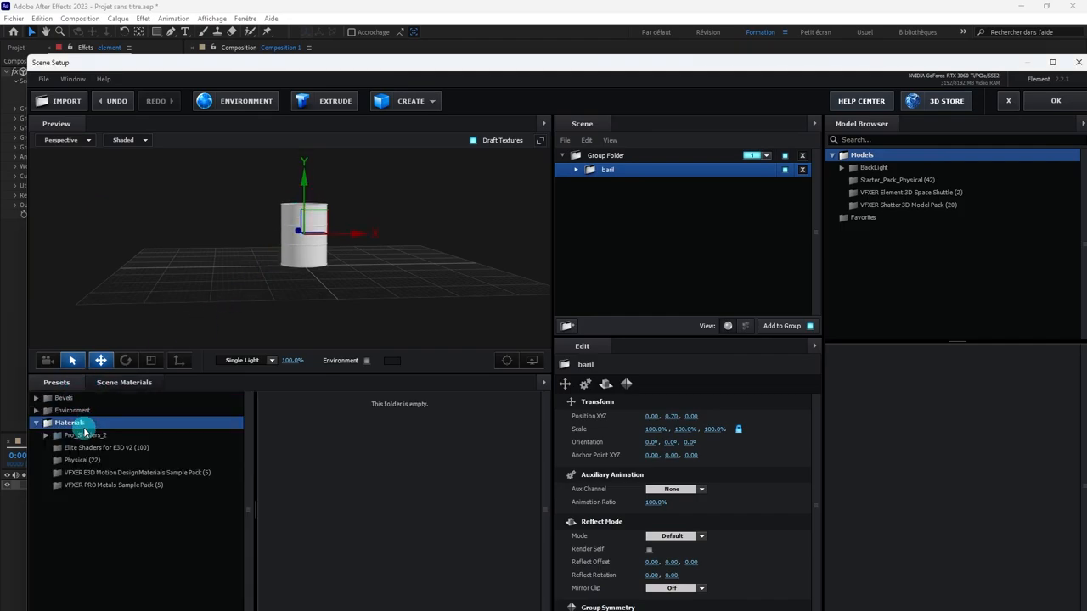
{"action": "left_click", "coordinate": [82, 460]}
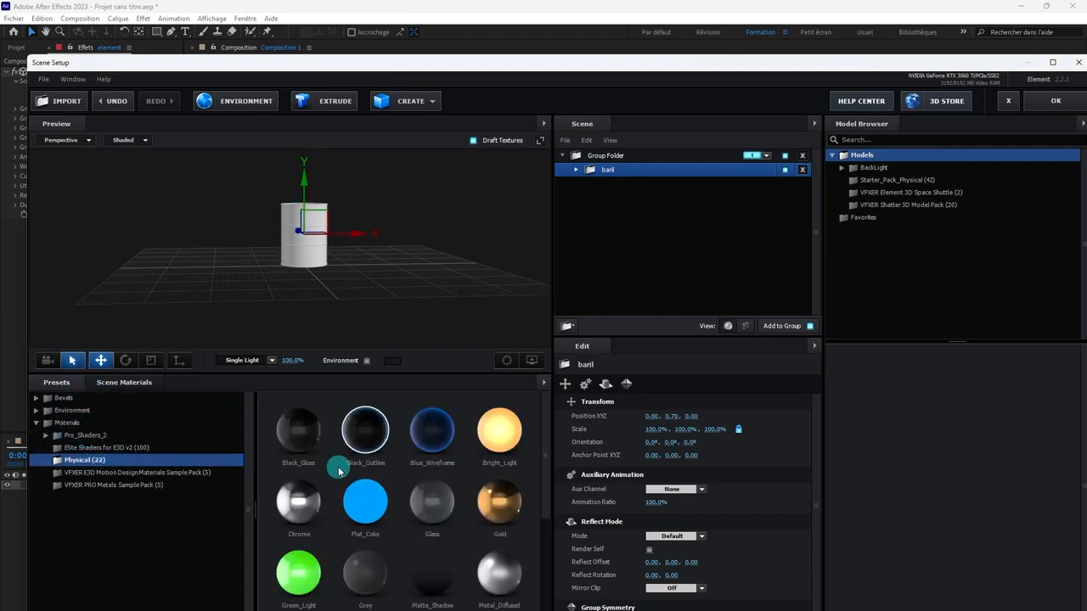
{"action": "left_click", "coordinate": [97, 450]}
{"action": "scroll", "coordinate": [399, 463], "scroll_direction": "down", "scroll_amount": 2}
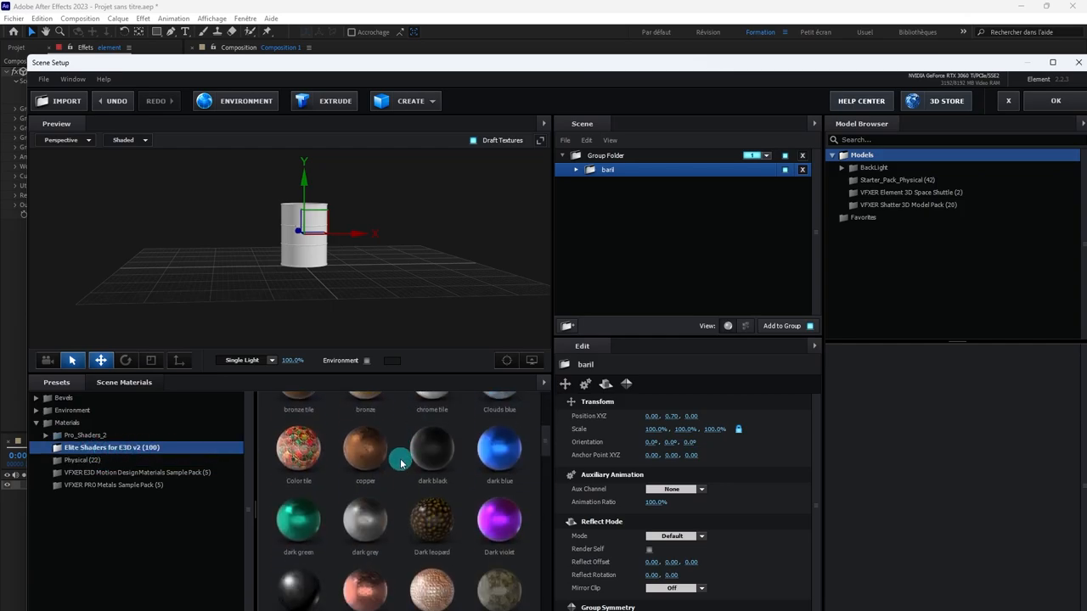
{"action": "scroll", "coordinate": [400, 462], "scroll_direction": "down", "scroll_amount": 10}
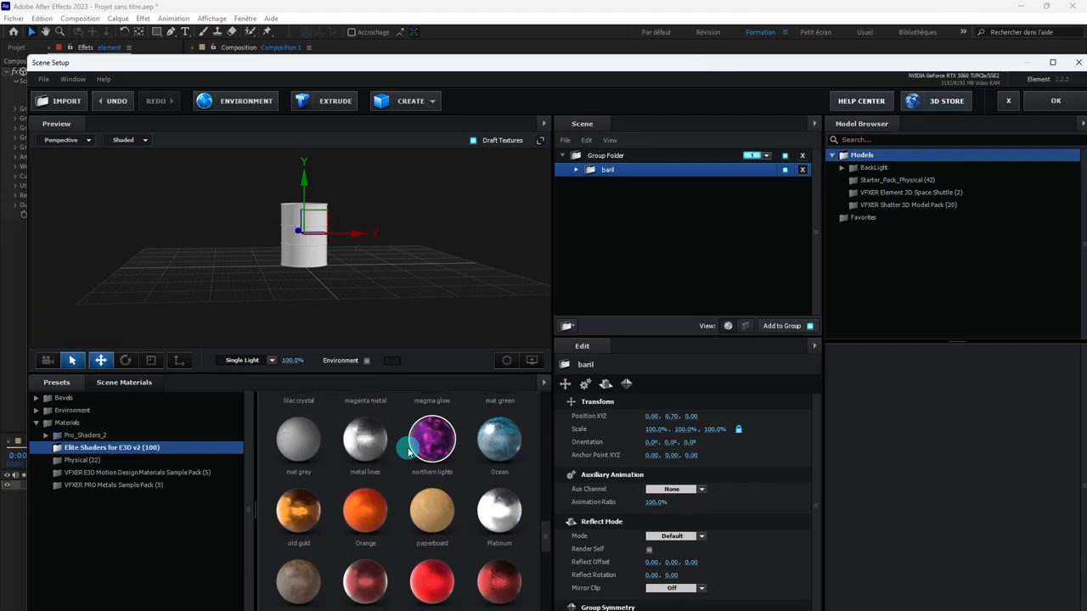
{"action": "scroll", "coordinate": [408, 452], "scroll_direction": "down", "scroll_amount": 8}
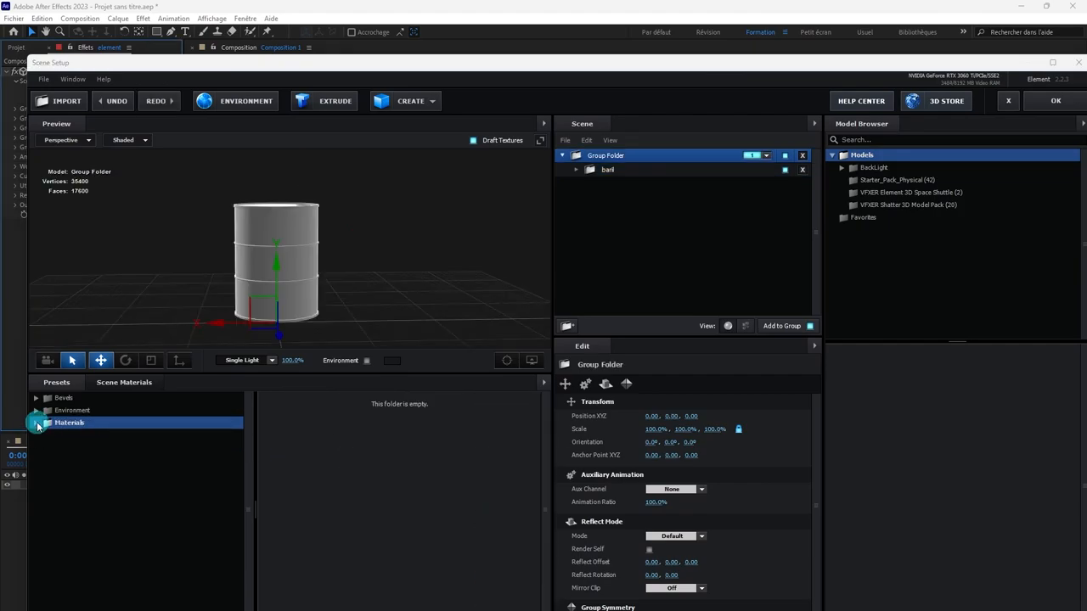
- Look through the Metal materials in the Pro_Shaders_2 presets for a worn metal look
{"action": "left_click", "coordinate": [37, 423]}
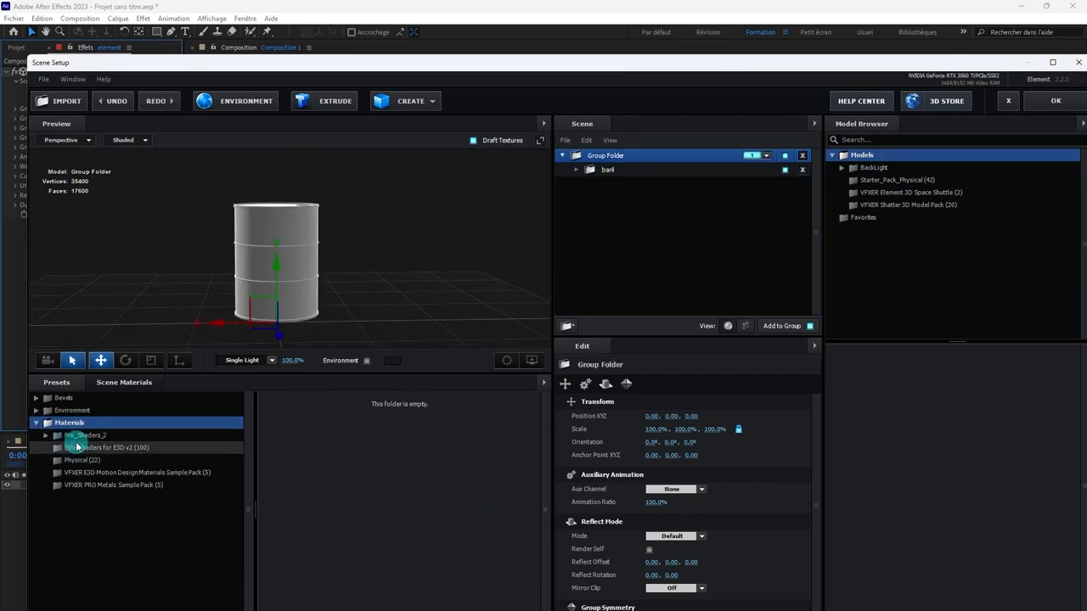
{"action": "double_click", "coordinate": [83, 434]}
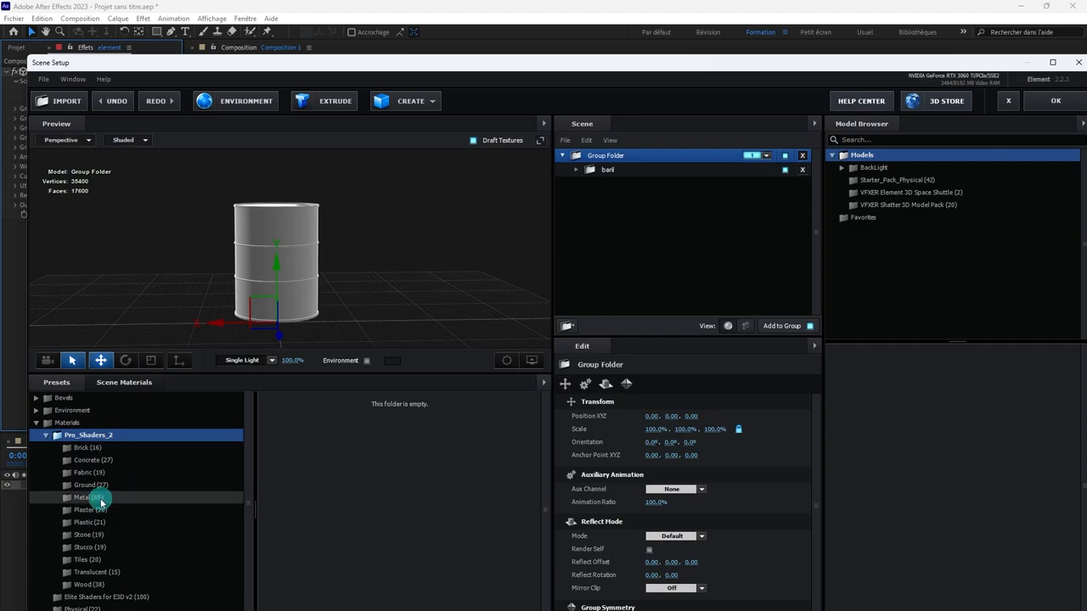
{"action": "left_click", "coordinate": [100, 499]}
{"action": "scroll", "coordinate": [416, 501], "scroll_direction": "down", "scroll_amount": 5}
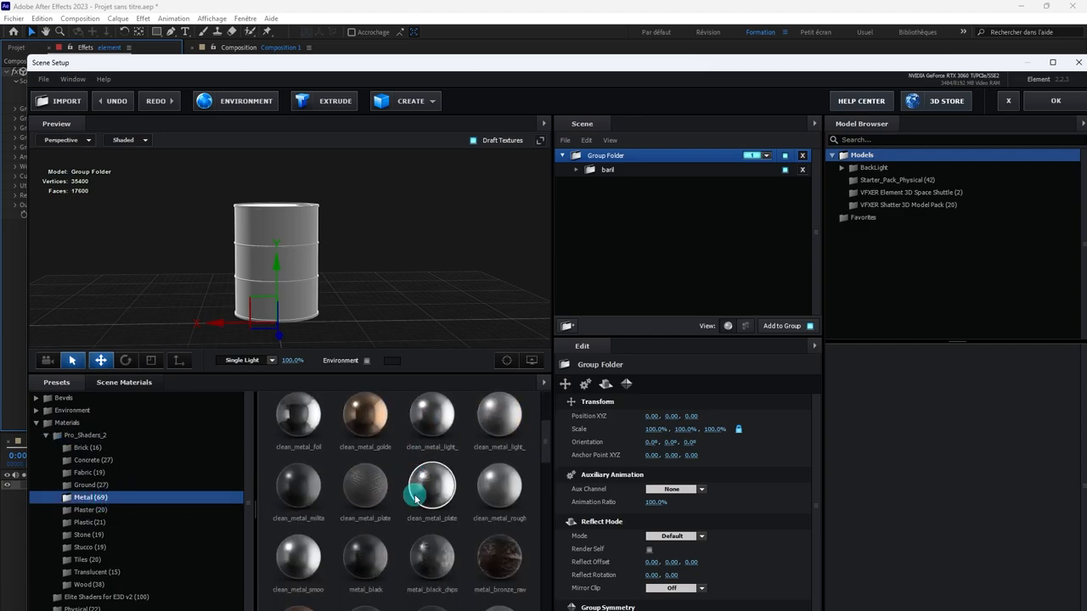
{"action": "scroll", "coordinate": [416, 497], "scroll_direction": "down", "scroll_amount": 5}
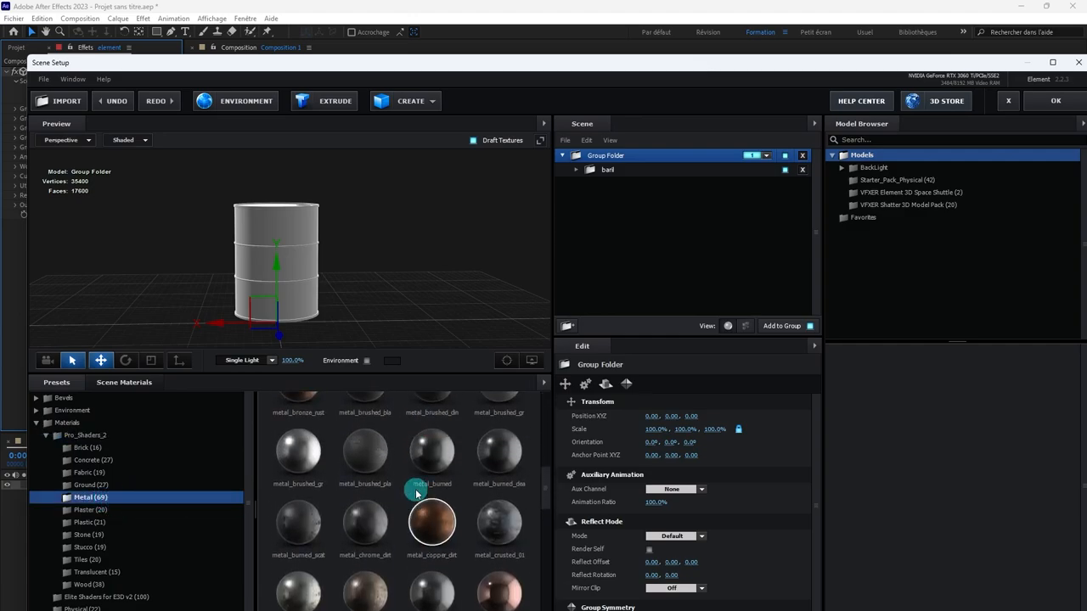
{"action": "scroll", "coordinate": [416, 492], "scroll_direction": "up", "scroll_amount": 1}
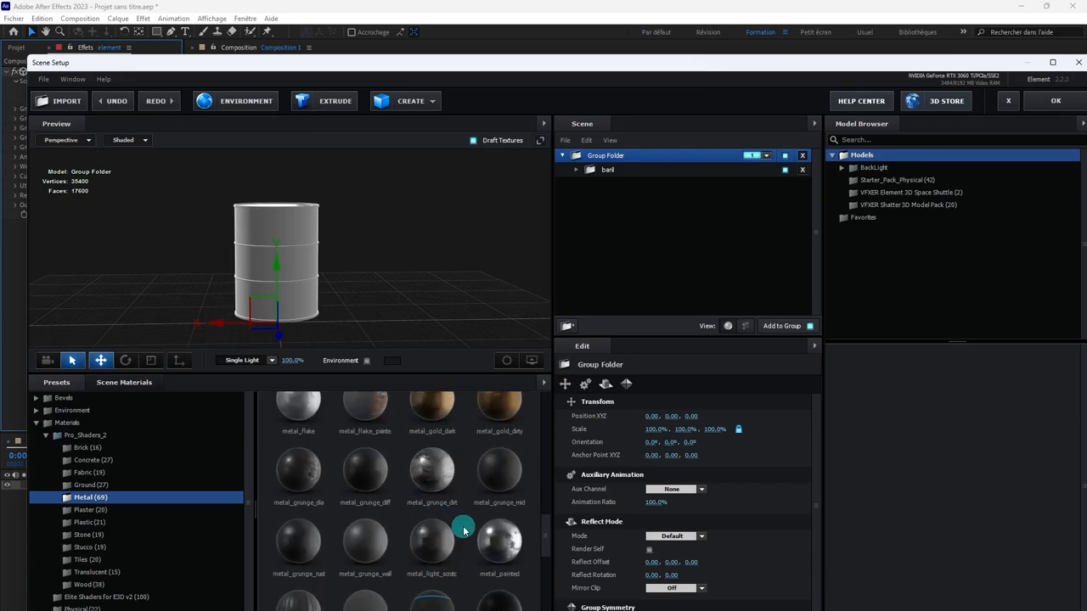
{"action": "scroll", "coordinate": [429, 505], "scroll_direction": "down", "scroll_amount": 4}
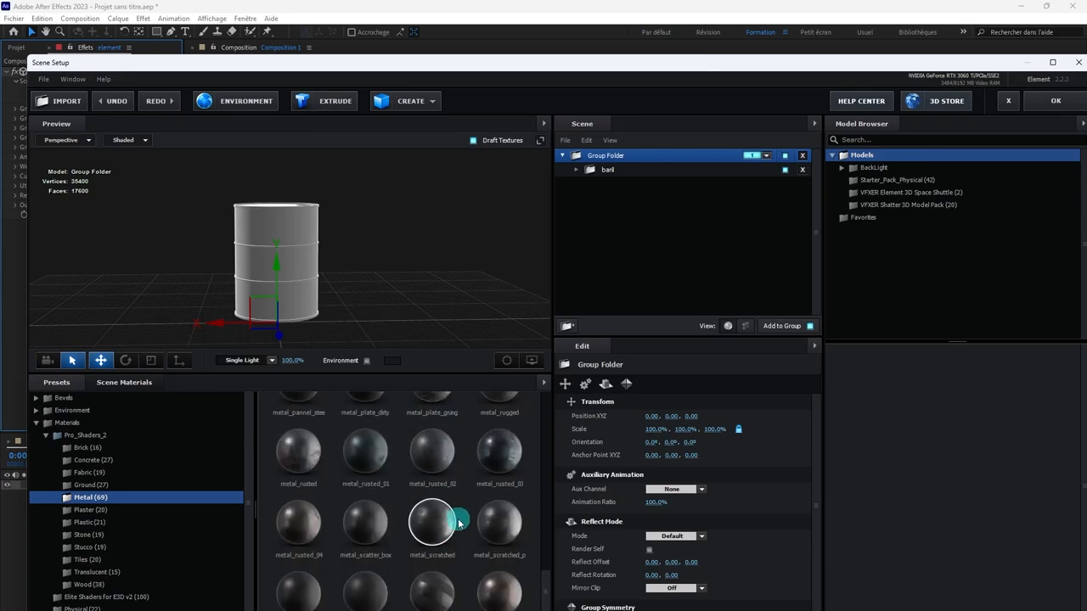
{"action": "scroll", "coordinate": [428, 463], "scroll_direction": "down", "scroll_amount": 2}
{"action": "scroll", "coordinate": [356, 478], "scroll_direction": "down", "scroll_amount": 1}
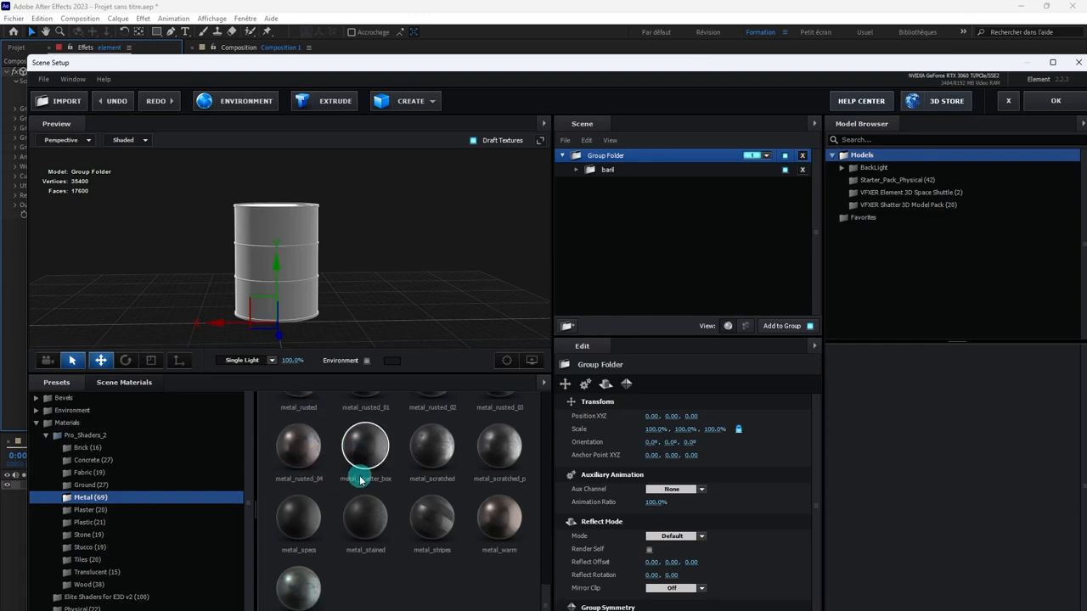
- Try another crusted metal on the barrel's body, and replace it with the metal_crusted_02 material
{"action": "scroll", "coordinate": [355, 501], "scroll_direction": "up", "scroll_amount": 5}
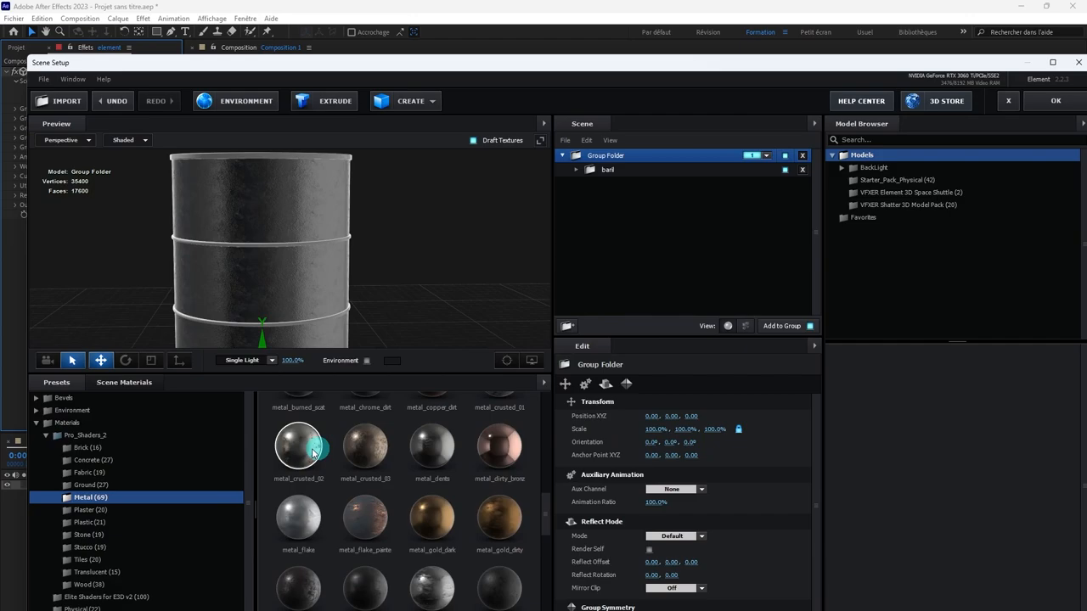
{"action": "left_click_drag", "start_coordinate": [314, 453], "coordinate": [293, 311]}
{"action": "scroll", "coordinate": [352, 303], "scroll_direction": "down", "scroll_amount": 2}
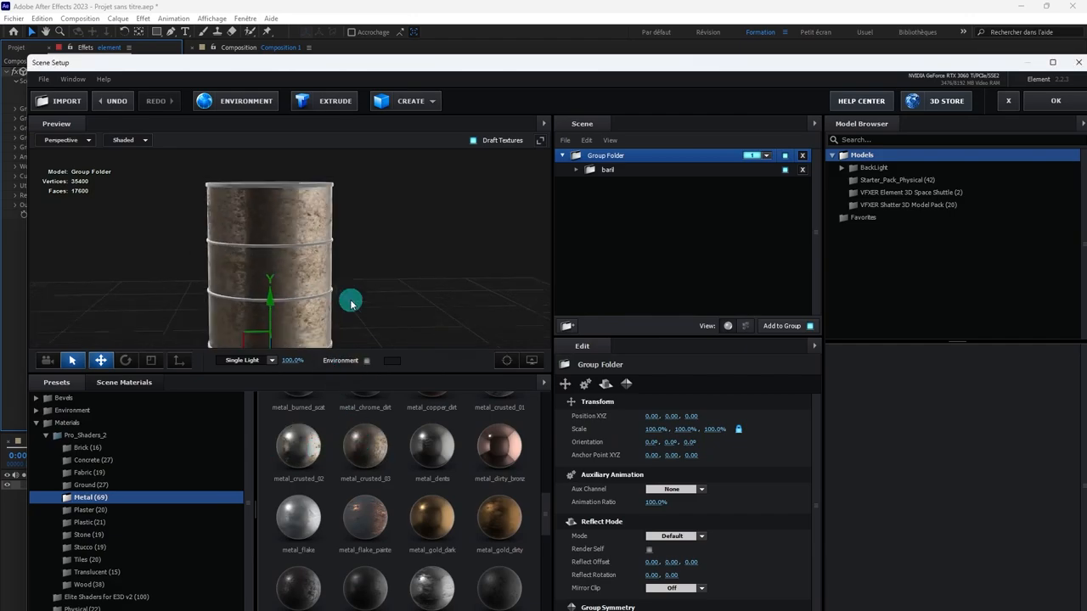
{"action": "mouse_move", "coordinate": [298, 447]}
{"action": "left_mouse_down"}
{"action": "mouse_move", "coordinate": [266, 296]}
{"action": "mouse_move", "coordinate": [310, 289]}
{"action": "left_mouse_up"}
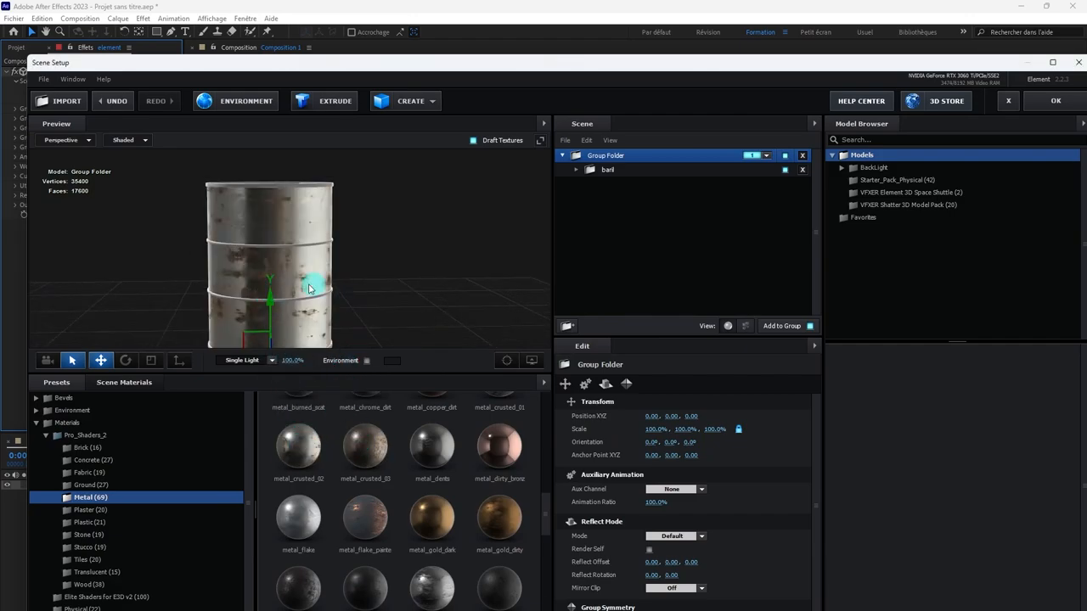
{"action": "left_click_drag", "start_coordinate": [375, 289], "coordinate": [490, 277]}
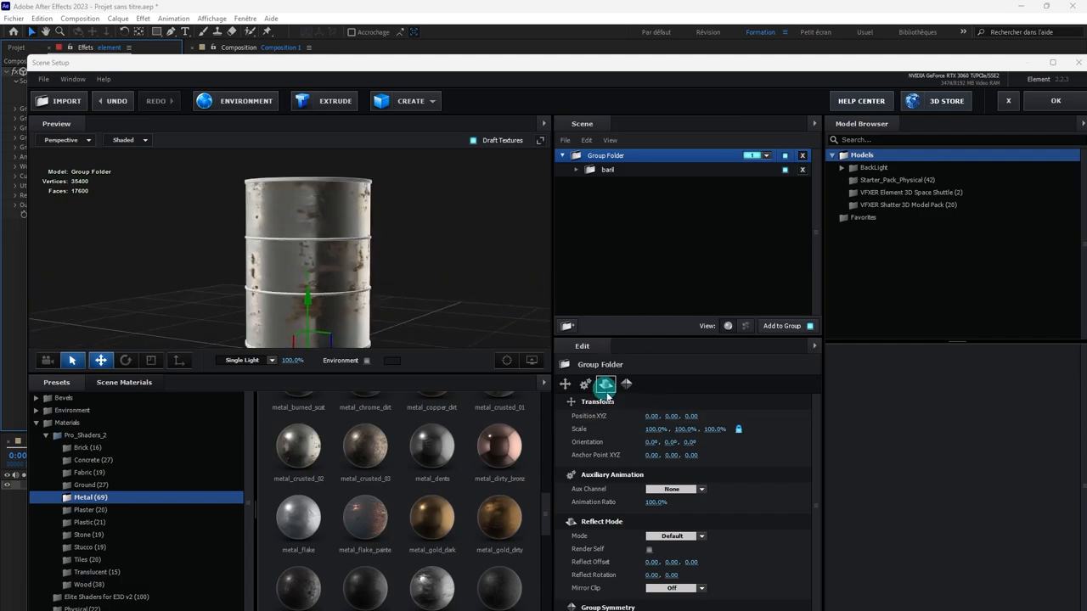
- Expand the baril group, open the cylinder's metal_crusted_02 material and set its reflectivity intensity to 18%
{"action": "left_click", "coordinate": [576, 169]}
{"action": "left_click", "coordinate": [598, 170]}
{"action": "left_click", "coordinate": [632, 184]}
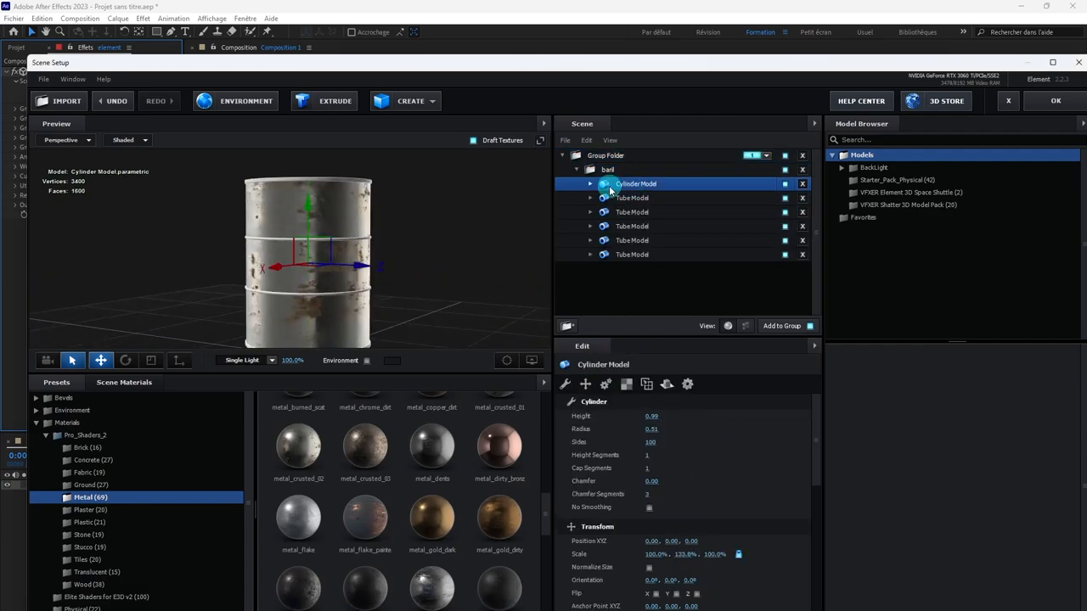
{"action": "left_click", "coordinate": [589, 183]}
{"action": "left_click", "coordinate": [631, 198]}
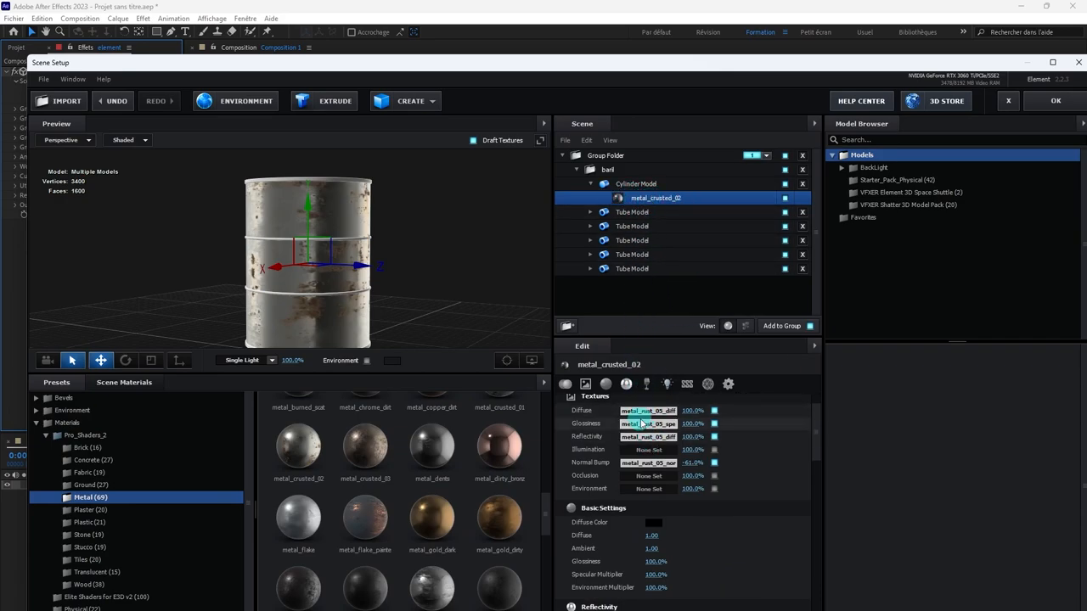
{"action": "left_click", "coordinate": [626, 383]}
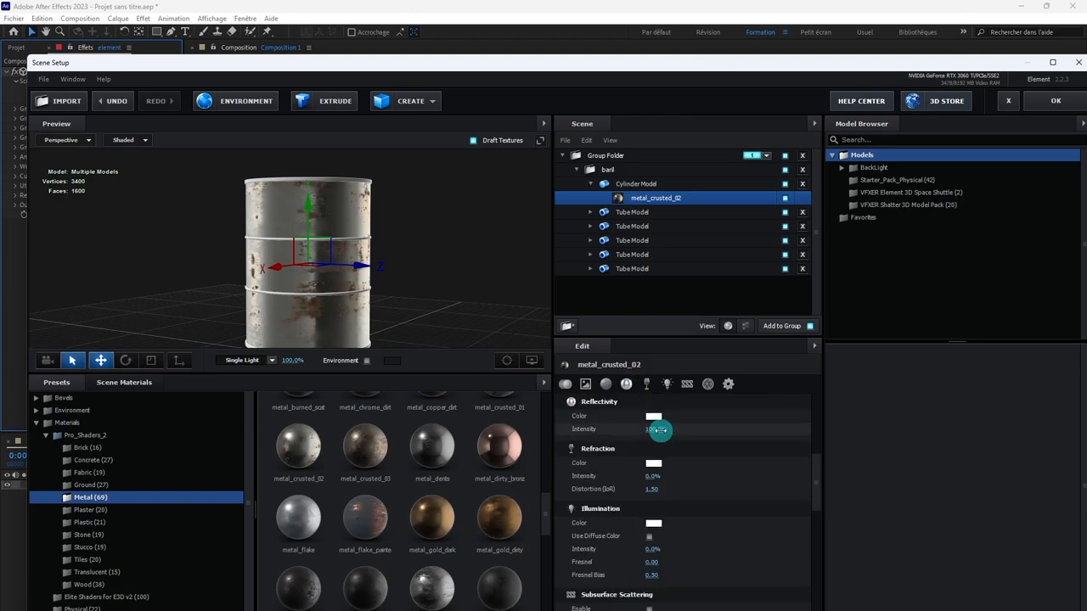
{"action": "left_click_drag", "start_coordinate": [655, 430], "coordinate": [613, 429]}
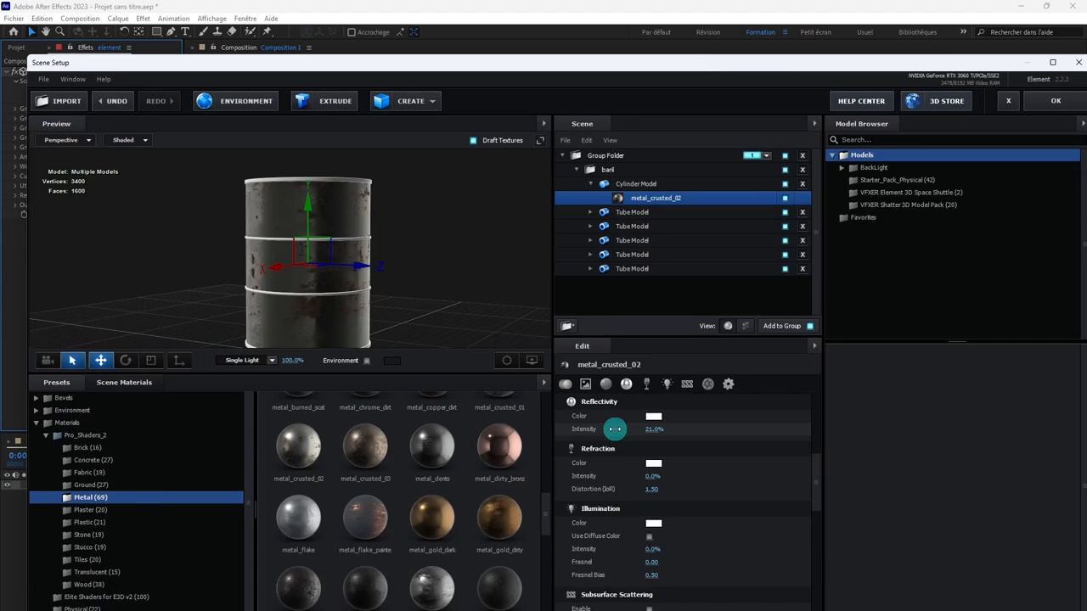
- Set the cylinder material's glossiness to 57% and its reflectivity intensity to 35%, and check the barrel in the preview
{"action": "scroll", "coordinate": [624, 431], "scroll_direction": "up", "scroll_amount": 3}
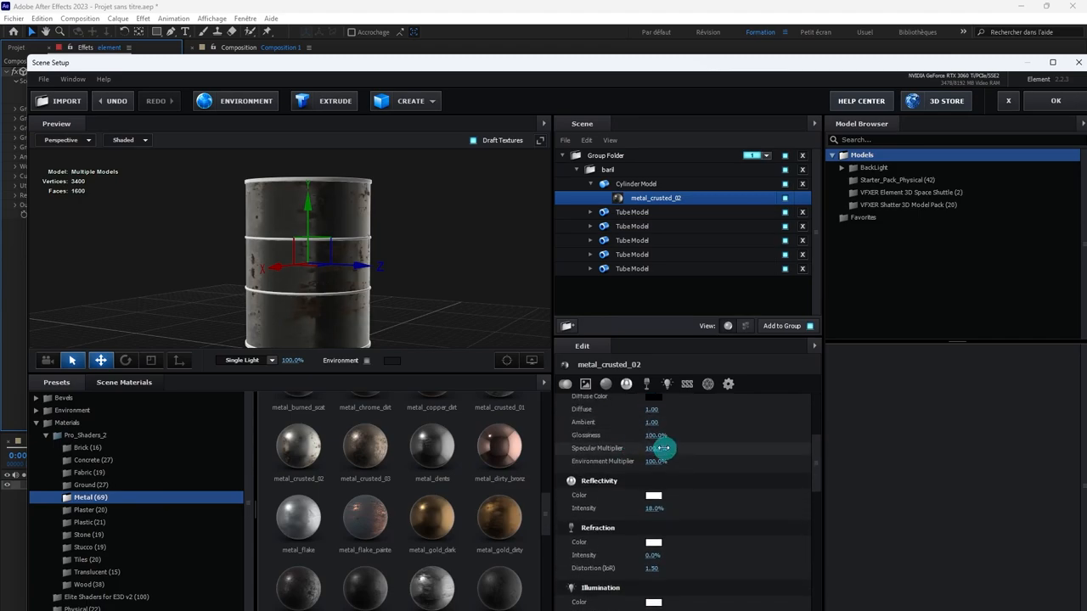
{"action": "left_click_drag", "start_coordinate": [646, 437], "coordinate": [636, 438]}
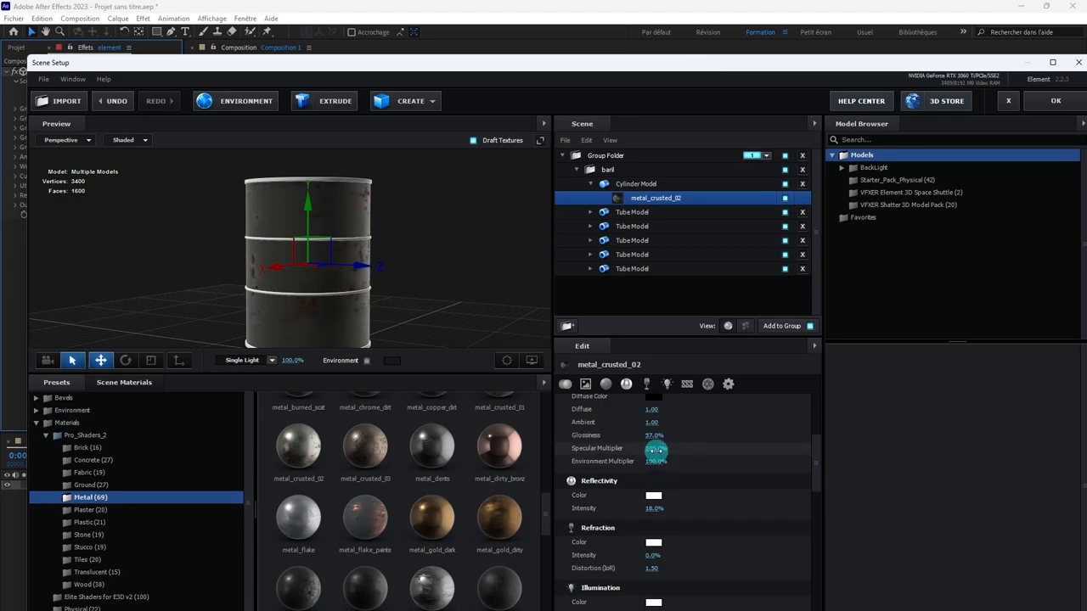
{"action": "left_click_drag", "start_coordinate": [654, 506], "coordinate": [660, 508]}
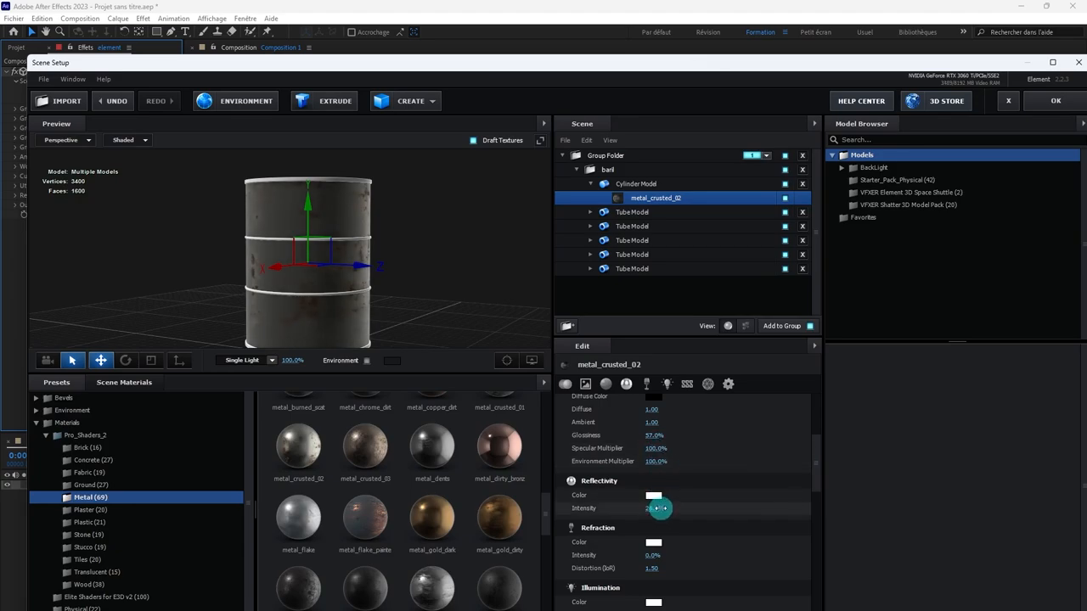
{"action": "left_click", "coordinate": [462, 270]}
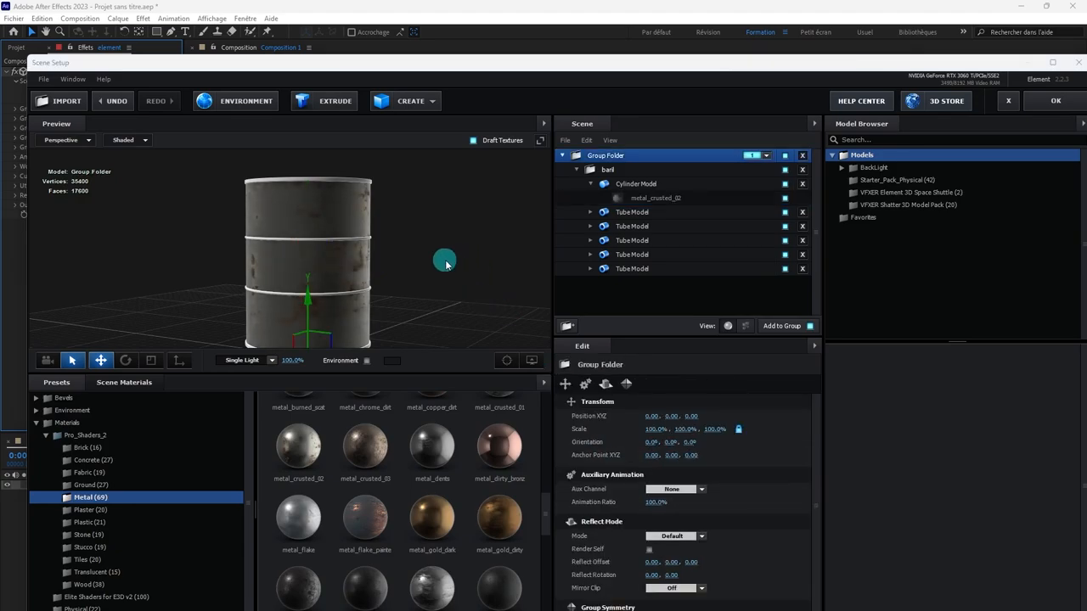
{"action": "mouse_move", "coordinate": [445, 264]}
{"action": "left_mouse_down"}
{"action": "mouse_move", "coordinate": [492, 252]}
{"action": "mouse_move", "coordinate": [478, 228]}
{"action": "mouse_move", "coordinate": [334, 255]}
{"action": "mouse_move", "coordinate": [407, 264]}
{"action": "mouse_move", "coordinate": [415, 244]}
{"action": "mouse_move", "coordinate": [439, 258]}
{"action": "mouse_move", "coordinate": [432, 250]}
{"action": "left_mouse_up"}
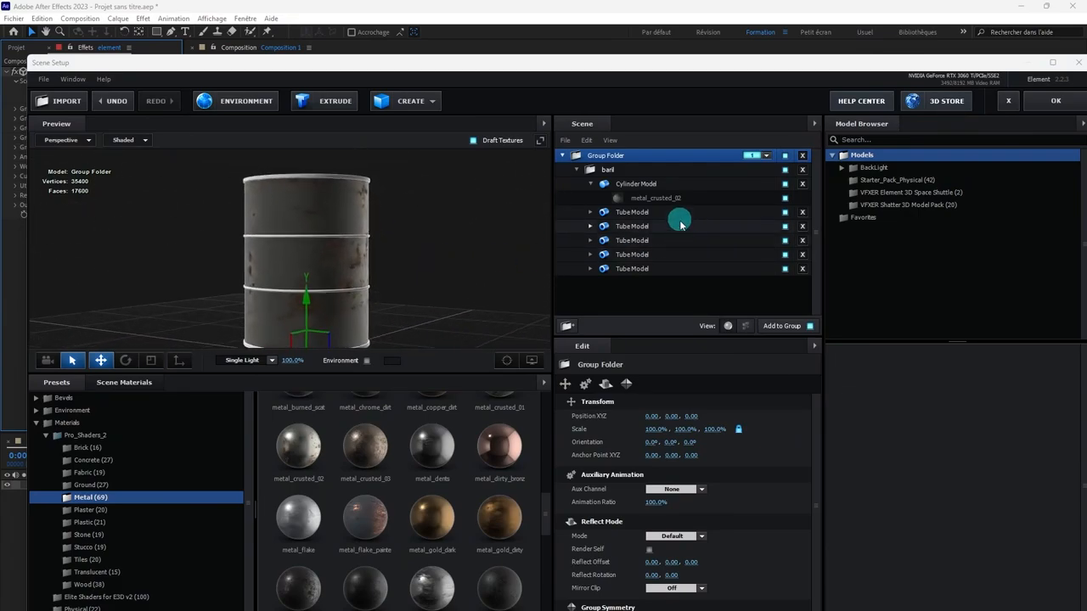
- Reselect the cylinder's metal_crusted_02 material and set its normal bump to -1.0%
{"action": "left_click", "coordinate": [660, 198]}
{"action": "left_click", "coordinate": [628, 383]}
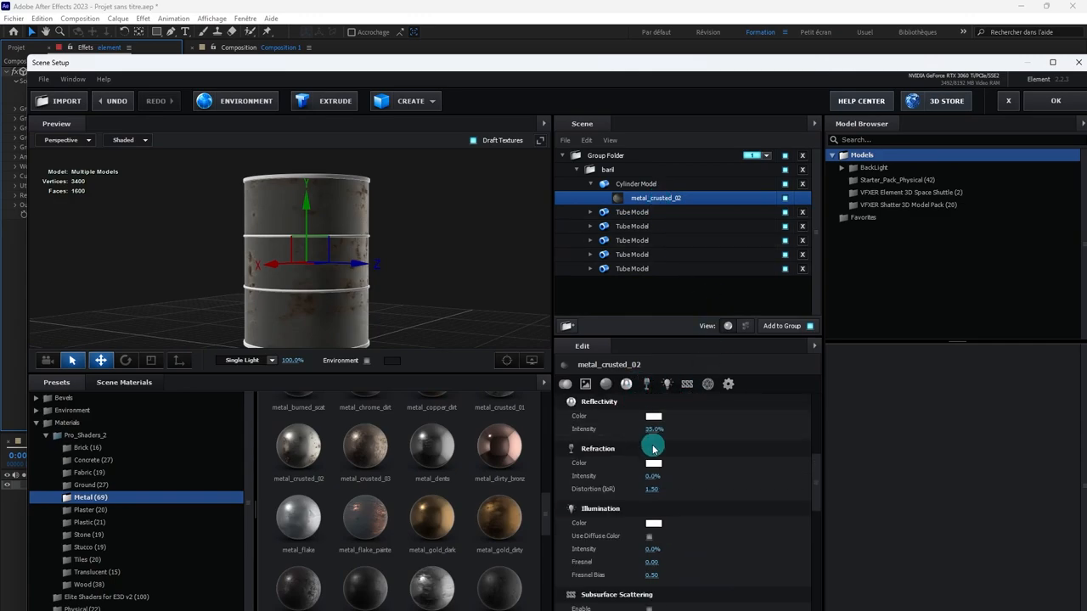
{"action": "scroll", "coordinate": [653, 449], "scroll_direction": "up", "scroll_amount": 5}
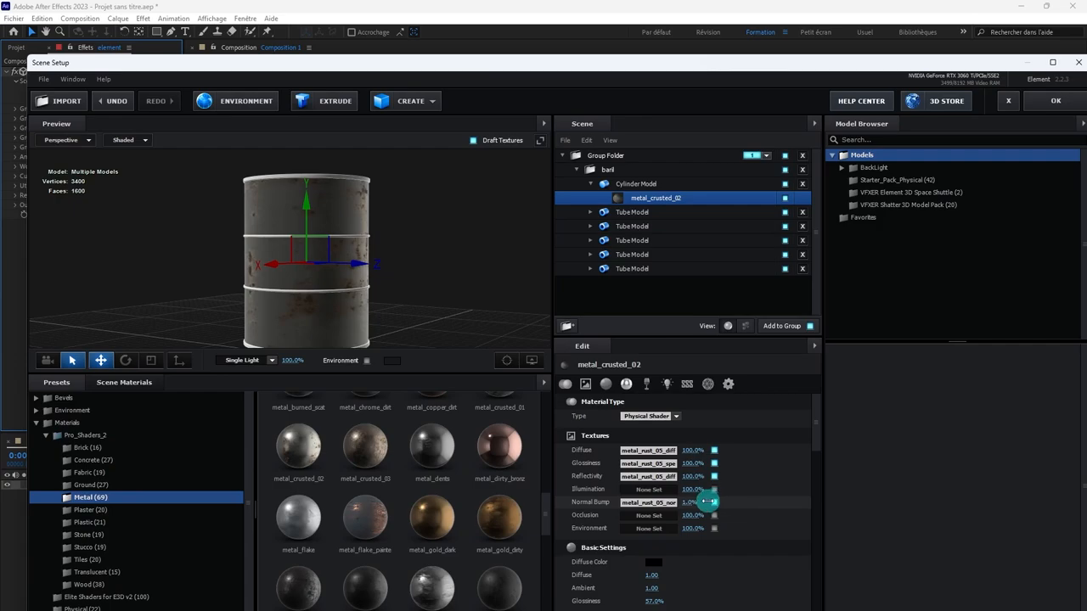
{"action": "left_click_drag", "start_coordinate": [707, 502], "coordinate": [512, 383]}
{"action": "mouse_move", "coordinate": [454, 312]}
{"action": "left_mouse_down"}
{"action": "mouse_move", "coordinate": [483, 313]}
{"action": "mouse_move", "coordinate": [495, 298]}
{"action": "mouse_move", "coordinate": [469, 348]}
{"action": "mouse_move", "coordinate": [454, 293]}
{"action": "left_mouse_up"}
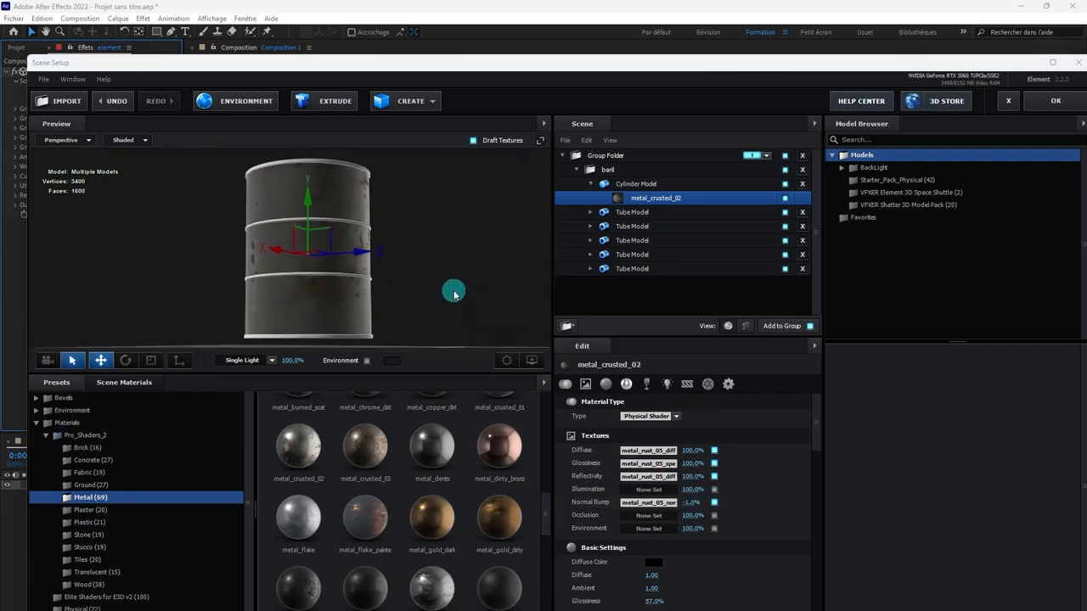
- Raise the metal_crusted_02 material's reflectivity intensity to 59% and its glossiness to 82%, and check the barrel in the preview
{"action": "scroll", "coordinate": [654, 543], "scroll_direction": "down", "scroll_amount": 5}
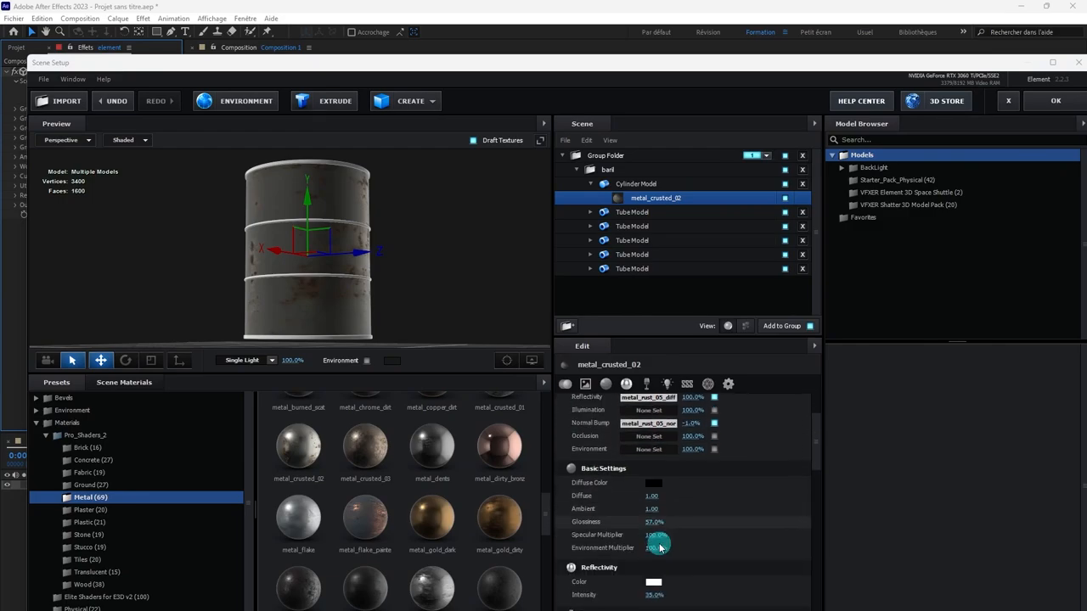
{"action": "mouse_move", "coordinate": [655, 516]}
{"action": "left_mouse_down"}
{"action": "mouse_move", "coordinate": [689, 515]}
{"action": "mouse_move", "coordinate": [674, 515]}
{"action": "left_mouse_up"}
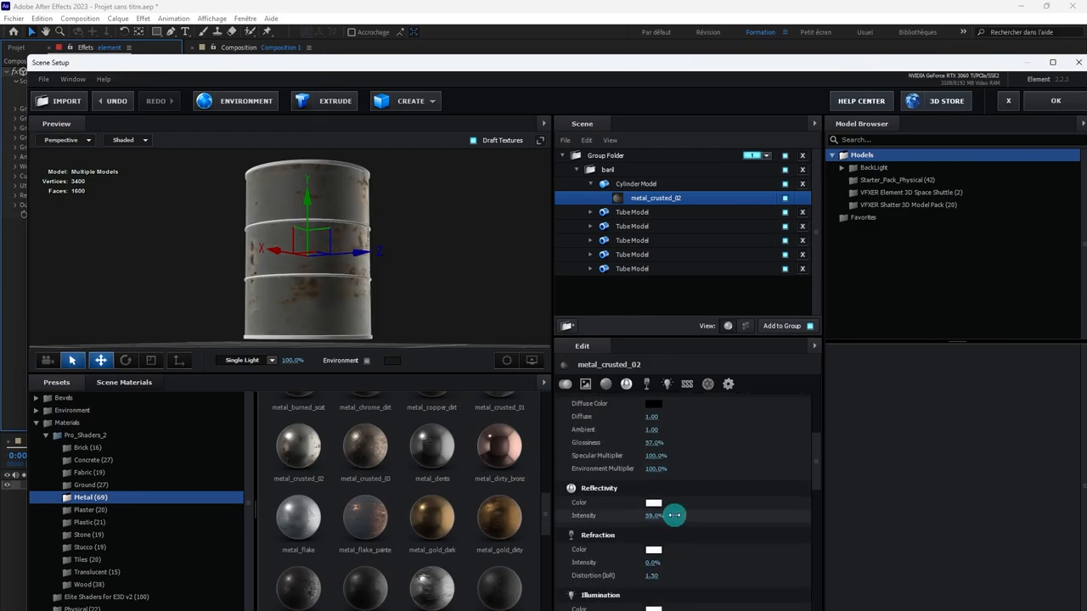
{"action": "scroll", "coordinate": [674, 515], "scroll_direction": "up", "scroll_amount": 5}
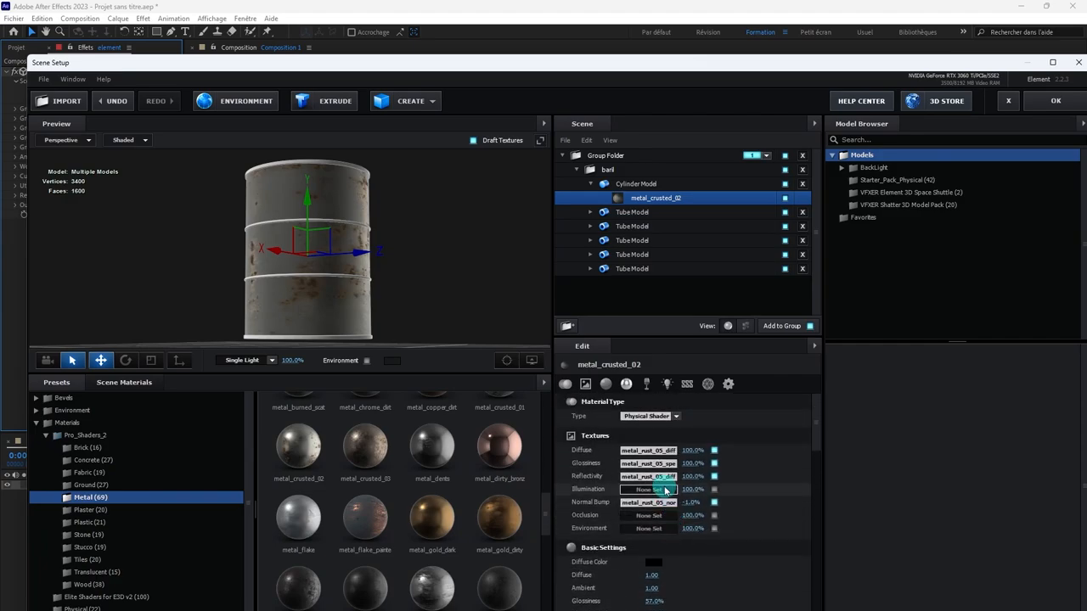
{"action": "scroll", "coordinate": [664, 487], "scroll_direction": "down", "scroll_amount": 3}
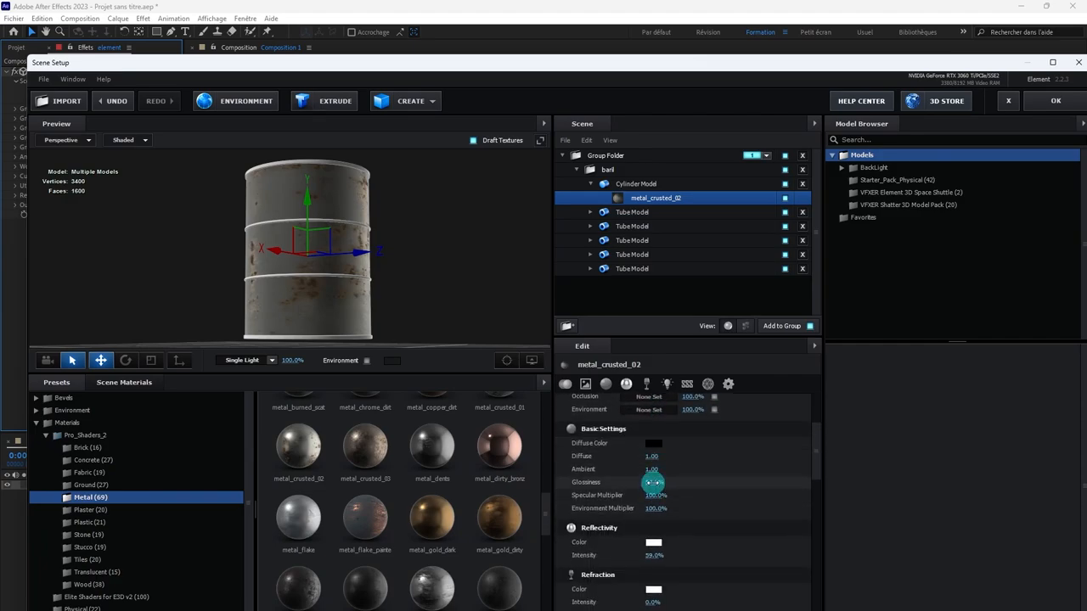
{"action": "left_click_drag", "start_coordinate": [655, 482], "coordinate": [665, 483]}
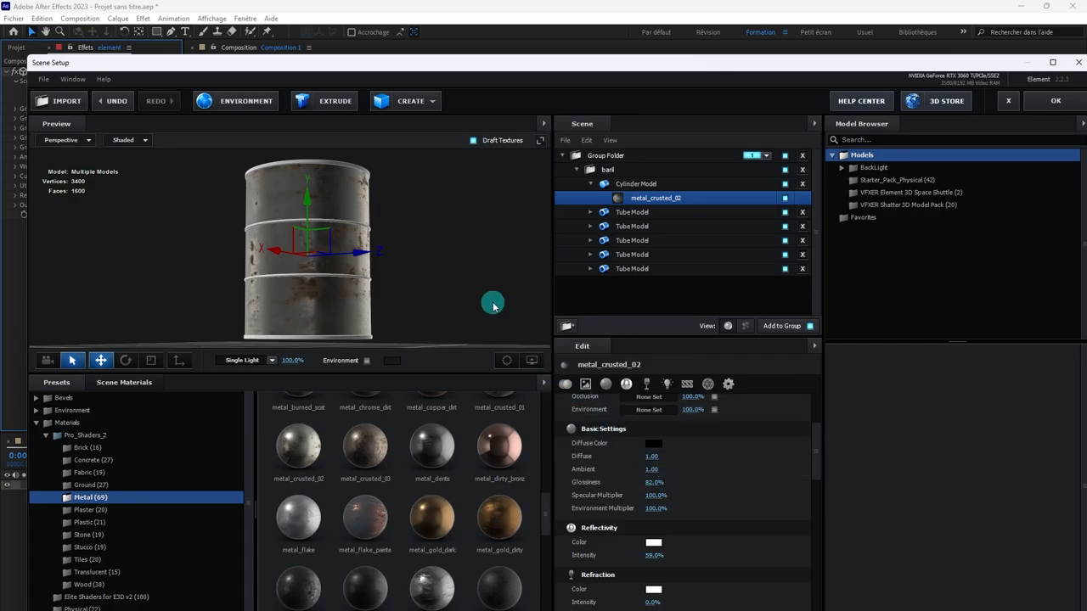
{"action": "left_click_drag", "start_coordinate": [471, 281], "coordinate": [500, 296]}
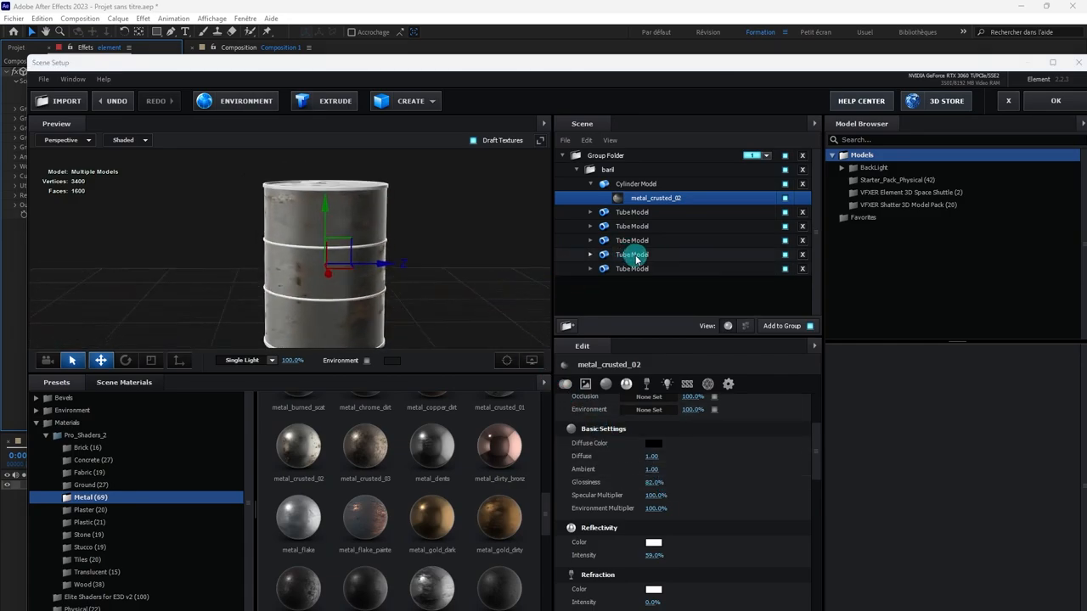
- Show the scene's materials and inspect the barrel cylinder and its metal_crusted_02 material
{"action": "left_click", "coordinate": [619, 185]}
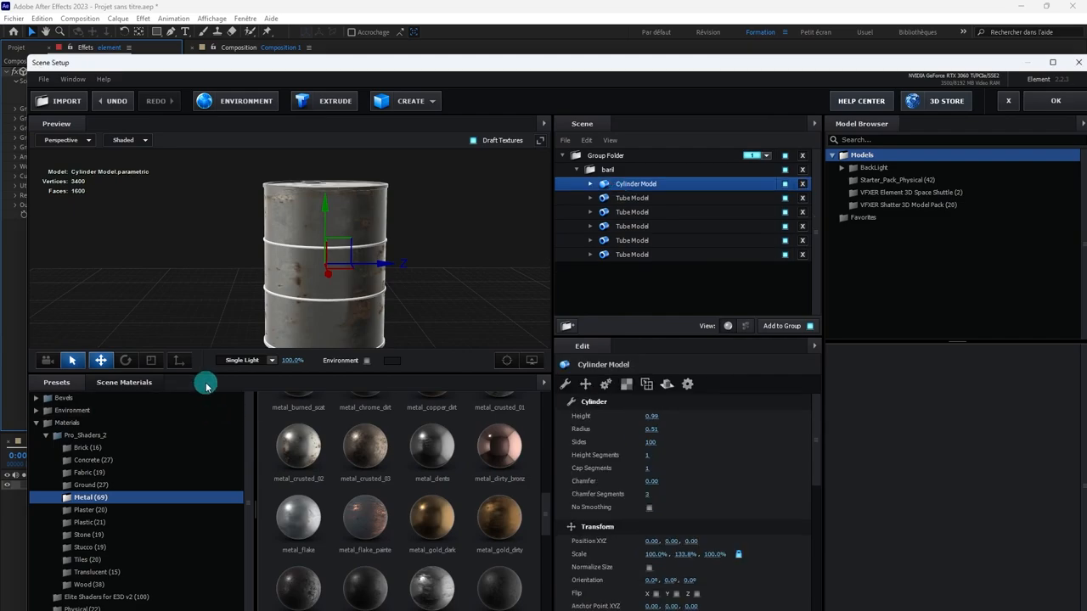
{"action": "left_click", "coordinate": [127, 382]}
{"action": "right_click", "coordinate": [278, 536]}
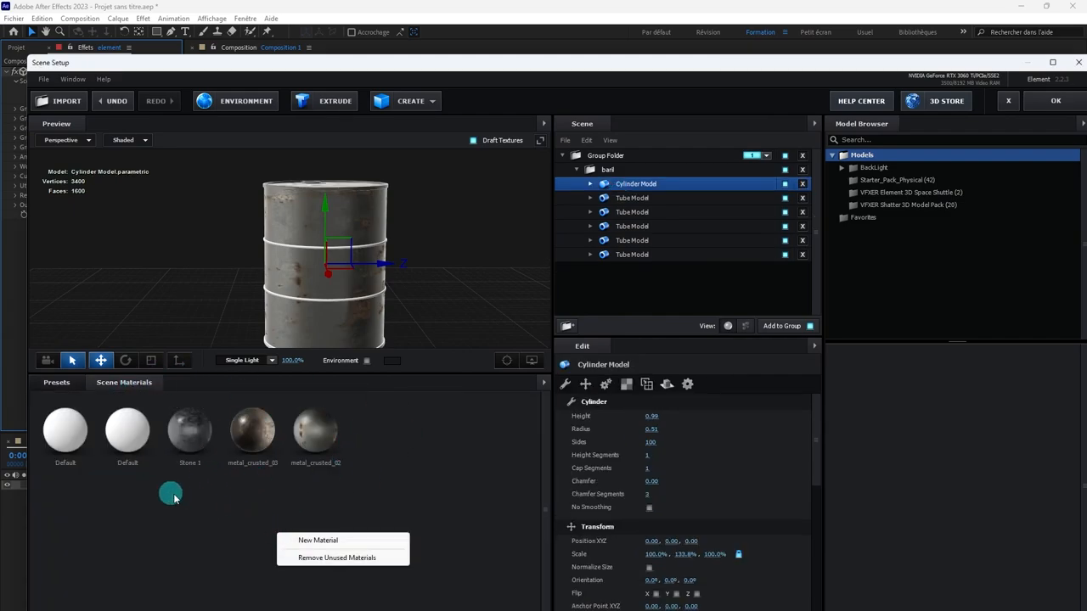
{"action": "left_click", "coordinate": [215, 438]}
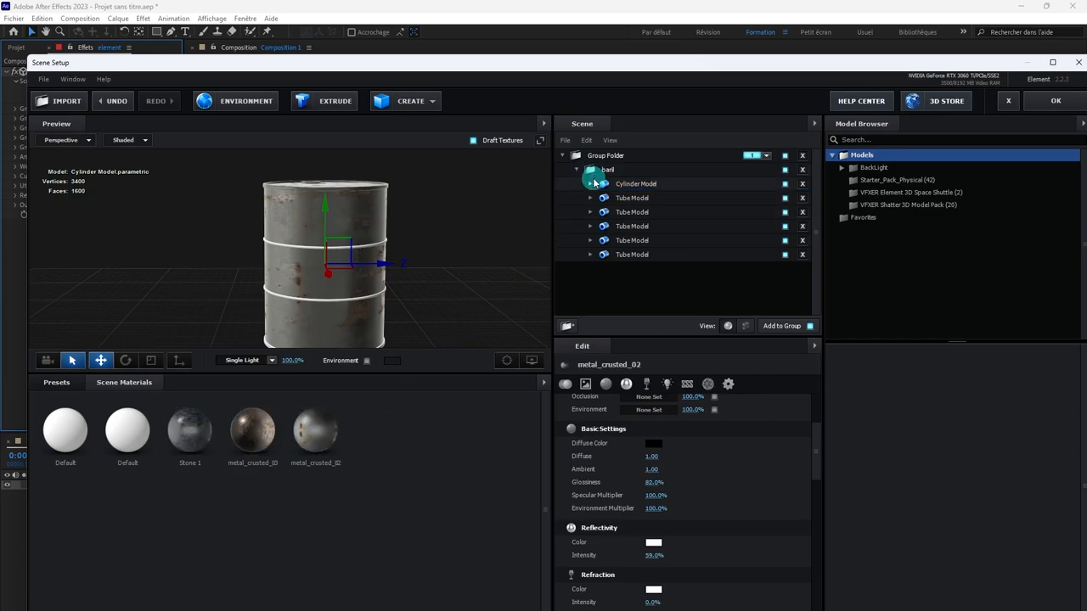
{"action": "left_click", "coordinate": [591, 182]}
{"action": "left_click", "coordinate": [635, 187]}
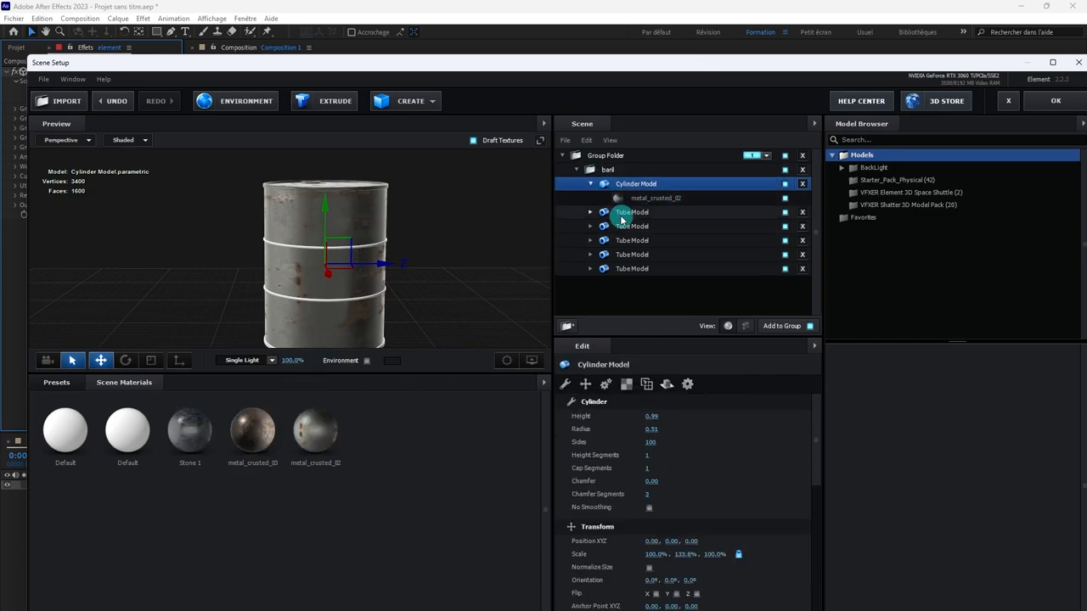
- Apply the metal_crusted_02 scene material to all five tube models of the barrel and check the result from another angle
{"action": "left_click", "coordinate": [624, 215]}
{"action": "left_click", "coordinate": [630, 226], "text": "shift"}
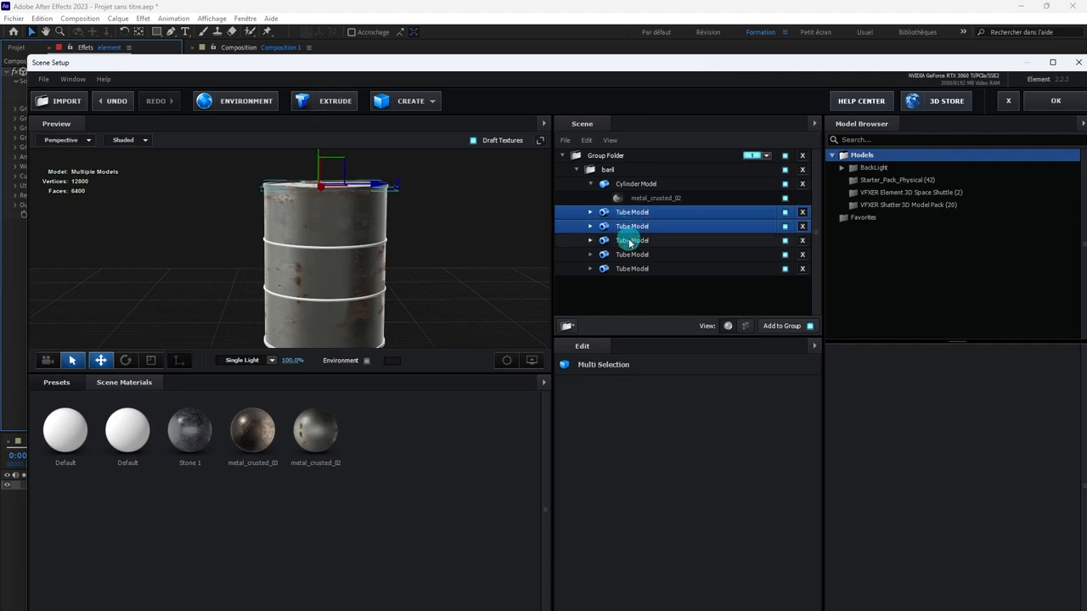
{"action": "left_click", "coordinate": [629, 240], "text": "shift"}
{"action": "left_click", "coordinate": [627, 254], "text": "shift"}
{"action": "left_click", "coordinate": [625, 268], "text": "shift"}
{"action": "left_click_drag", "start_coordinate": [312, 429], "coordinate": [649, 278]}
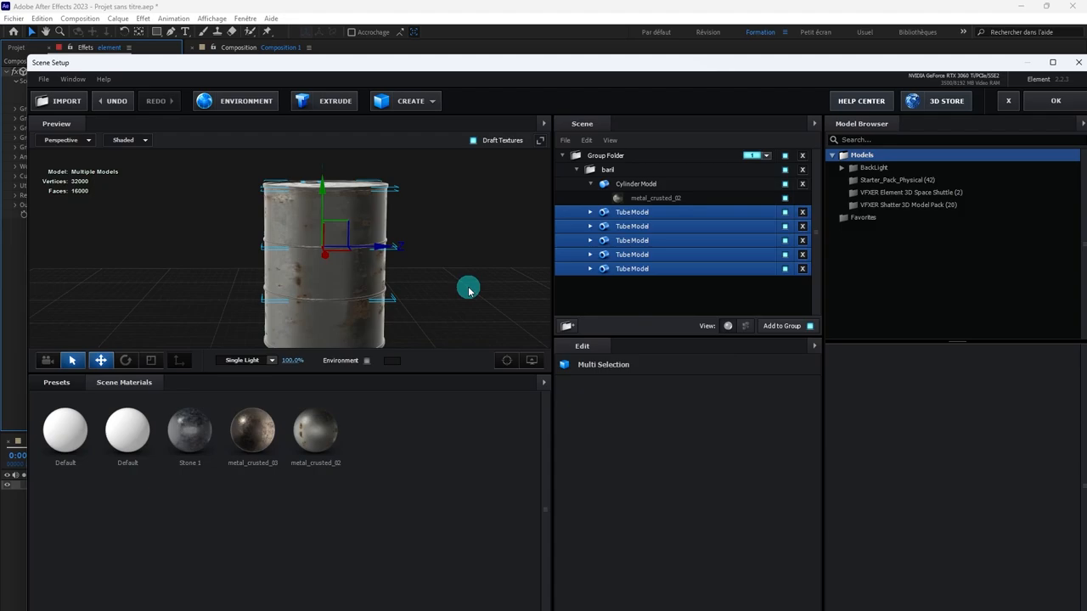
{"action": "left_click_drag", "start_coordinate": [464, 283], "coordinate": [414, 268]}
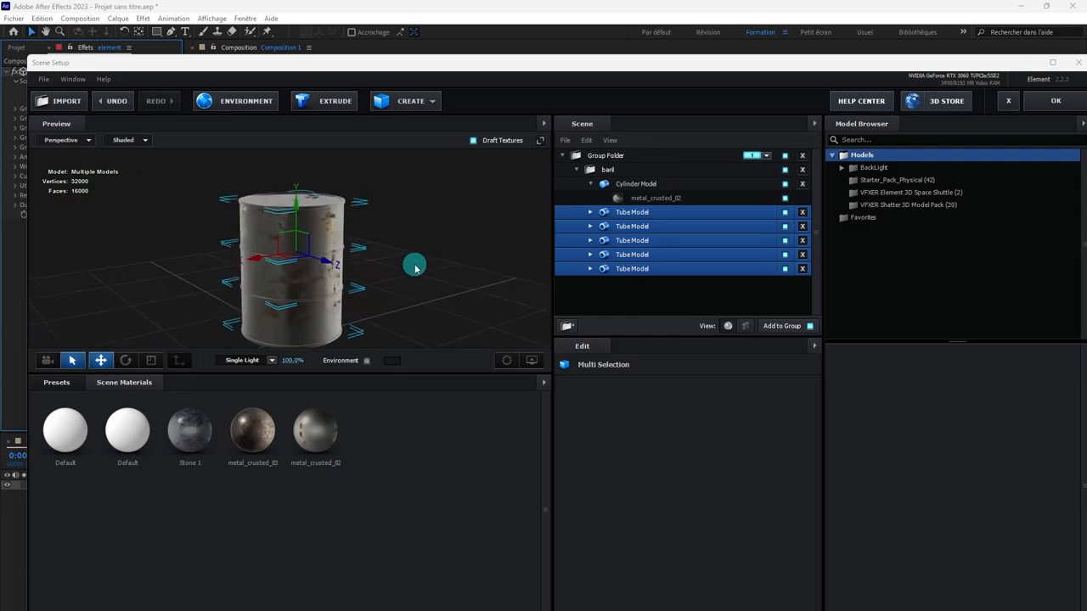
- Duplicate the baril group and move the copy beside the original to a Z position of about -1.54
{"action": "left_click", "coordinate": [579, 170]}
{"action": "left_click", "coordinate": [608, 171]}
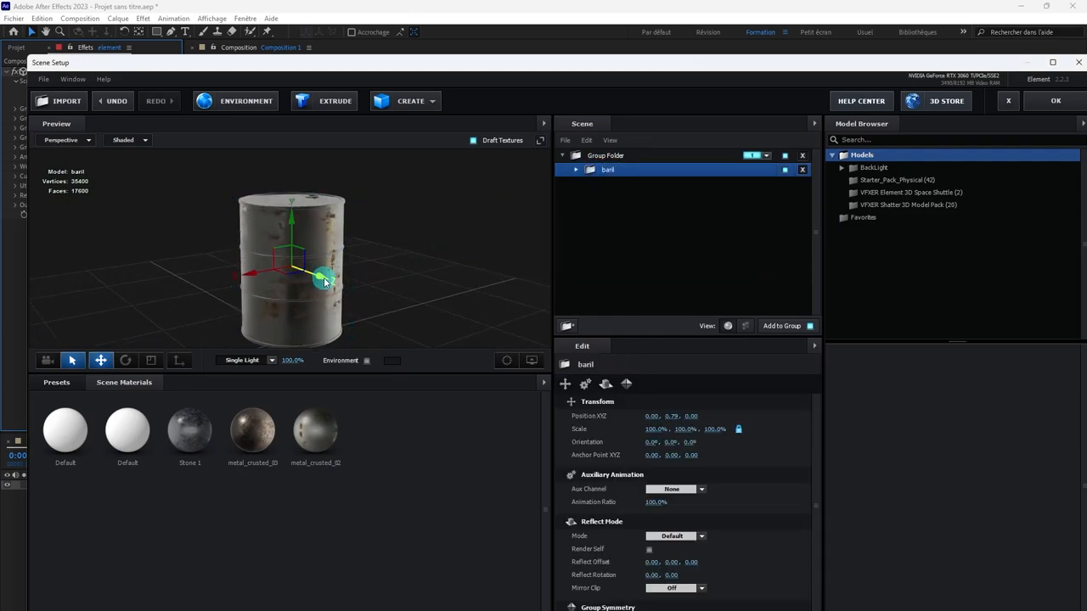
{"action": "key", "text": "ctrl+d"}
{"action": "left_click_drag", "start_coordinate": [324, 281], "coordinate": [250, 229]}
{"action": "left_click_drag", "start_coordinate": [245, 299], "coordinate": [302, 314]}
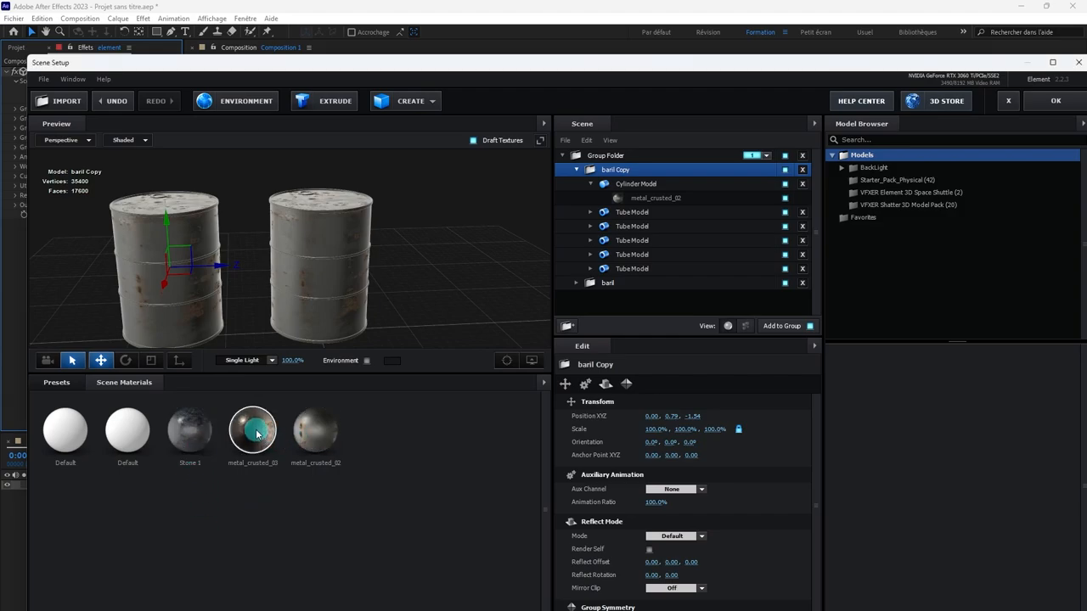
- Try the metal_crusted_03 and Stone 1 scene materials on the copied barrel's cylinder
{"action": "left_click_drag", "start_coordinate": [257, 433], "coordinate": [594, 185]}
{"action": "left_click_drag", "start_coordinate": [400, 292], "coordinate": [436, 283]}
{"action": "left_click_drag", "start_coordinate": [194, 436], "coordinate": [602, 183]}
{"action": "left_click_drag", "start_coordinate": [444, 247], "coordinate": [387, 265]}
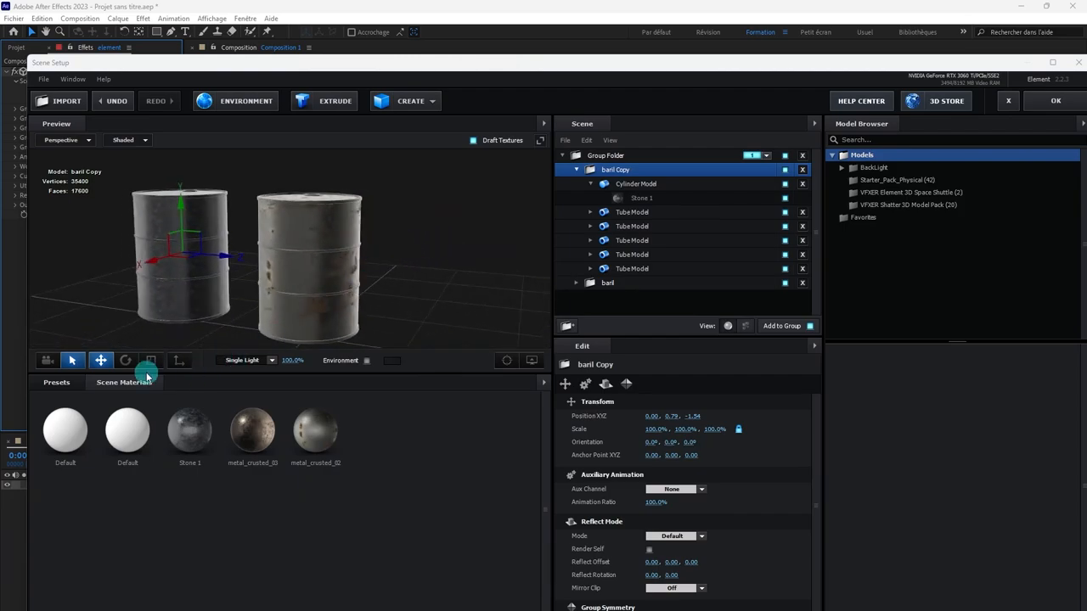
- Apply the metal_rusted_03 preset from the Pro_Shaders_2 Metal materials to the copied barrel's cylinder
{"action": "left_click", "coordinate": [55, 382]}
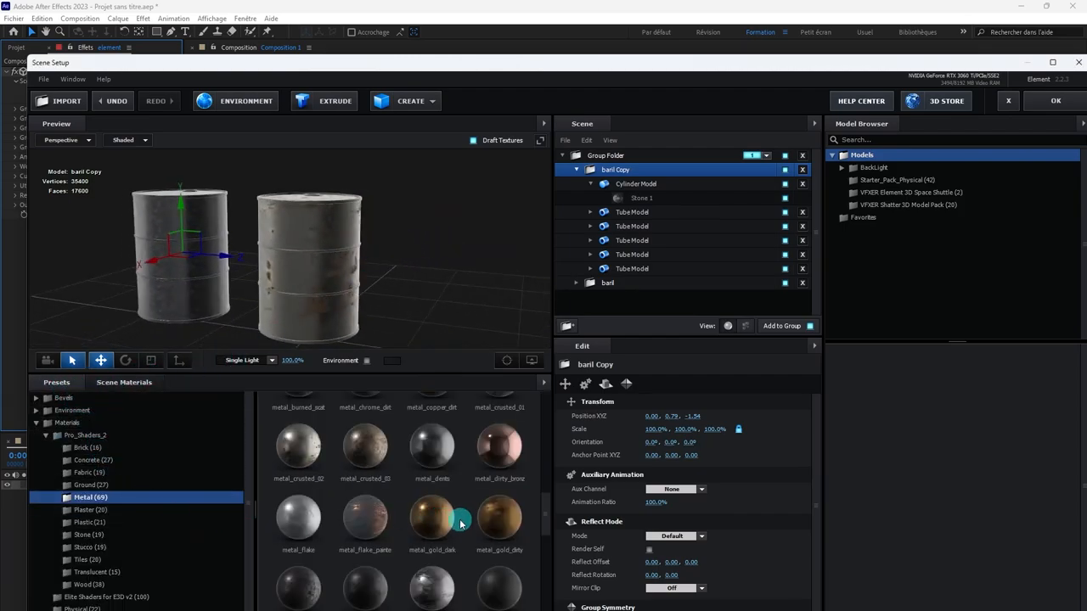
{"action": "scroll", "coordinate": [390, 541], "scroll_direction": "down", "scroll_amount": 1}
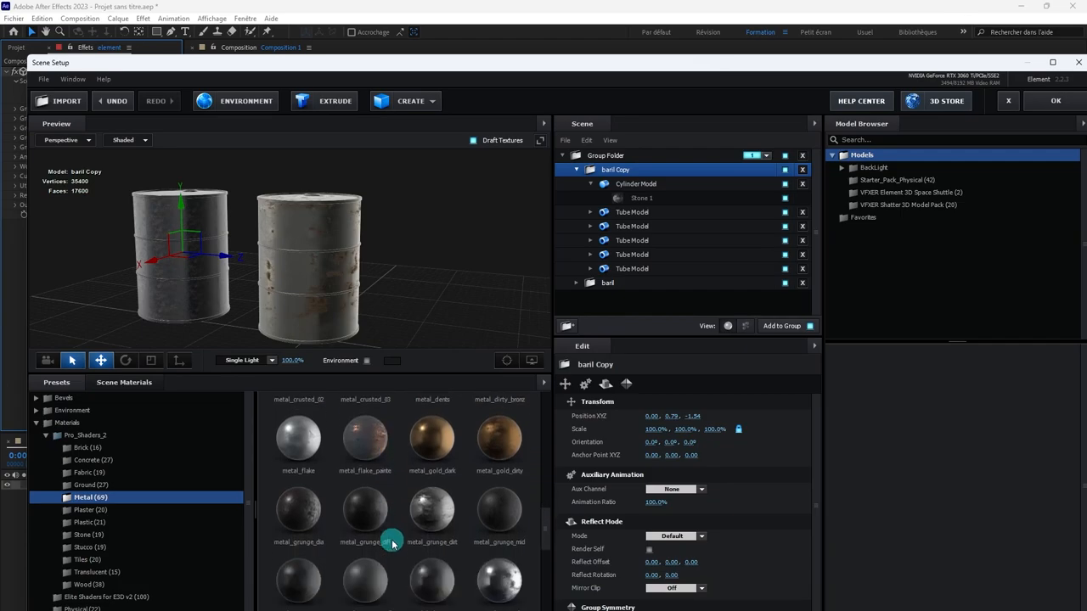
{"action": "scroll", "coordinate": [497, 538], "scroll_direction": "down", "scroll_amount": 3}
{"action": "scroll", "coordinate": [510, 562], "scroll_direction": "down", "scroll_amount": 3}
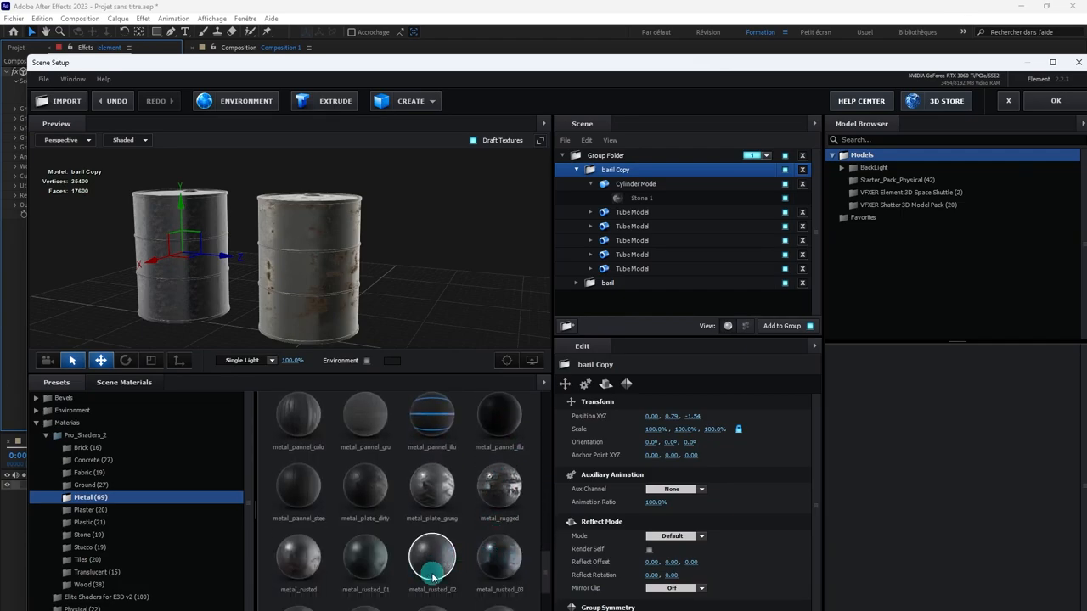
{"action": "left_click_drag", "start_coordinate": [432, 577], "coordinate": [615, 176]}
{"action": "left_click_drag", "start_coordinate": [420, 261], "coordinate": [448, 248]}
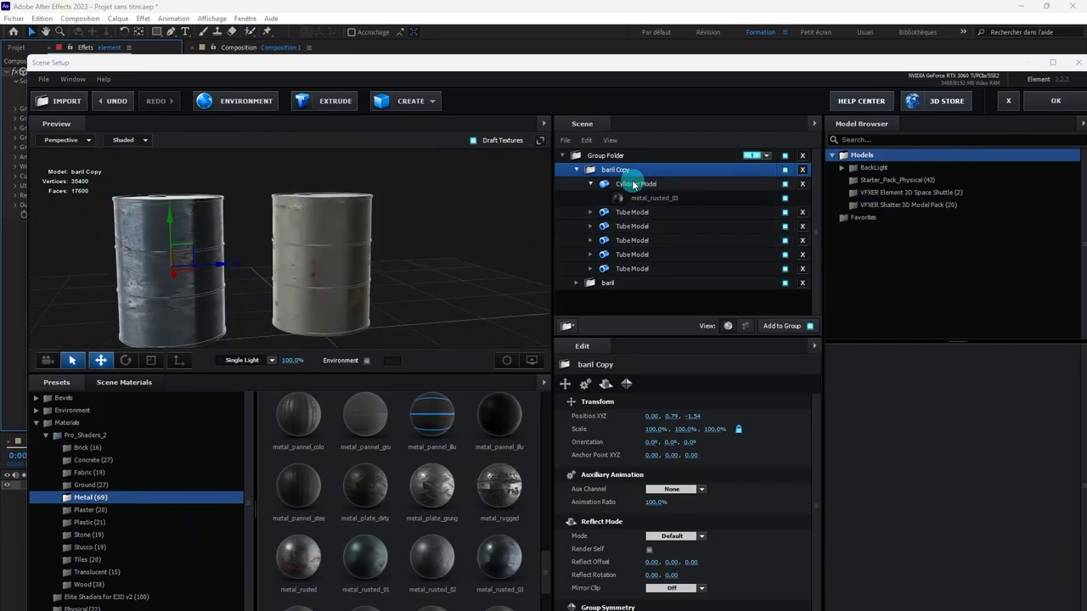
- Lay the baril Copy group on its side by rotating it to an orientation of 270°, 0°, 322.7°
{"action": "left_click", "coordinate": [576, 169]}
{"action": "scroll", "coordinate": [363, 234], "scroll_direction": "down", "scroll_amount": 3}
{"action": "left_click_drag", "start_coordinate": [364, 236], "coordinate": [381, 267]}
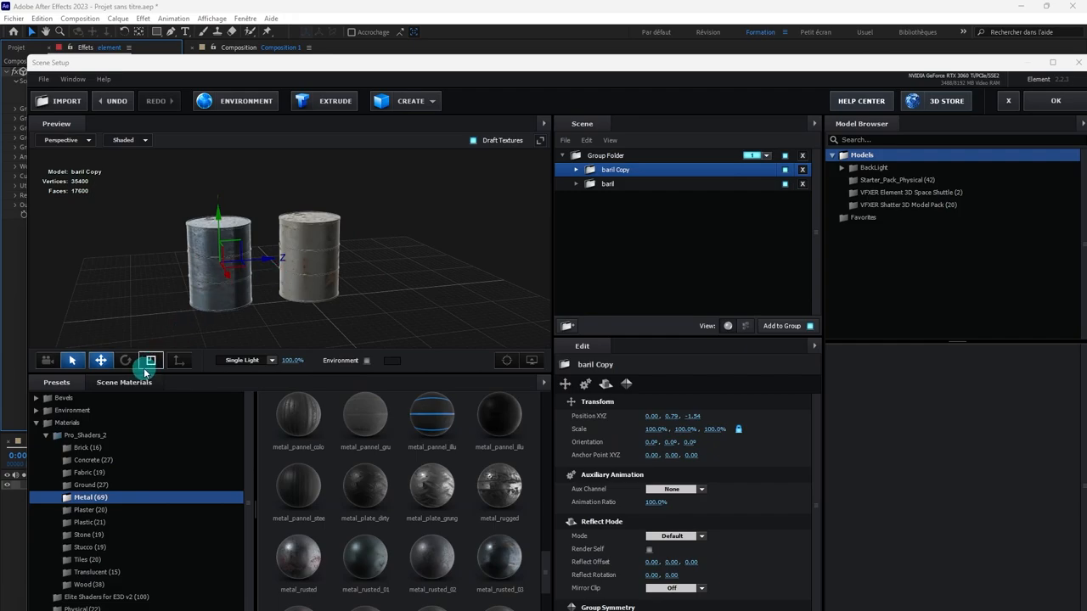
{"action": "left_click", "coordinate": [130, 365]}
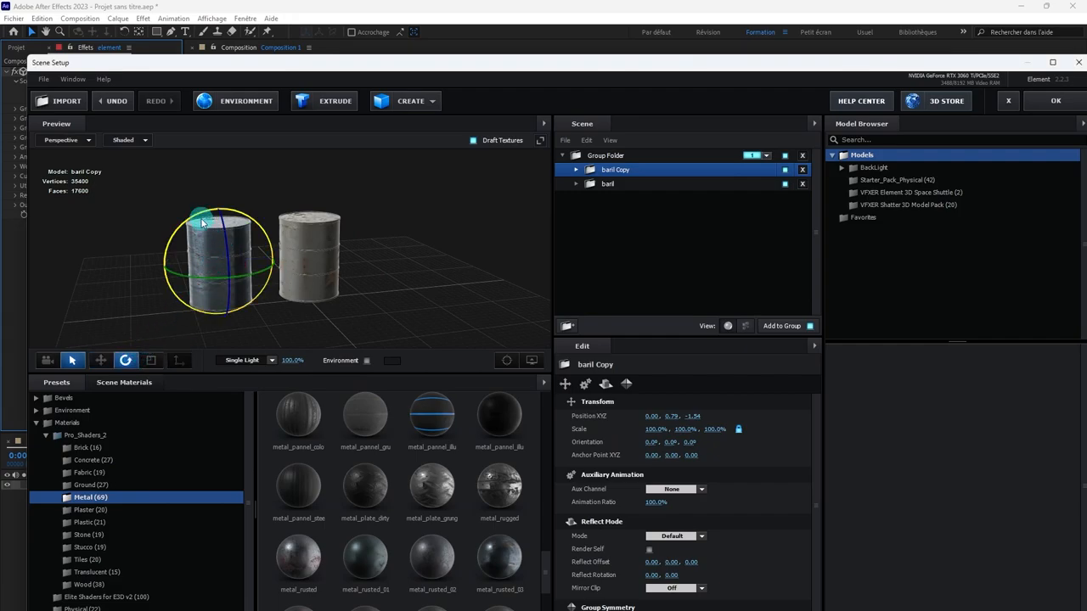
{"action": "left_click_drag", "start_coordinate": [199, 219], "coordinate": [177, 340]}
{"action": "key", "text": "ctrl+z"}
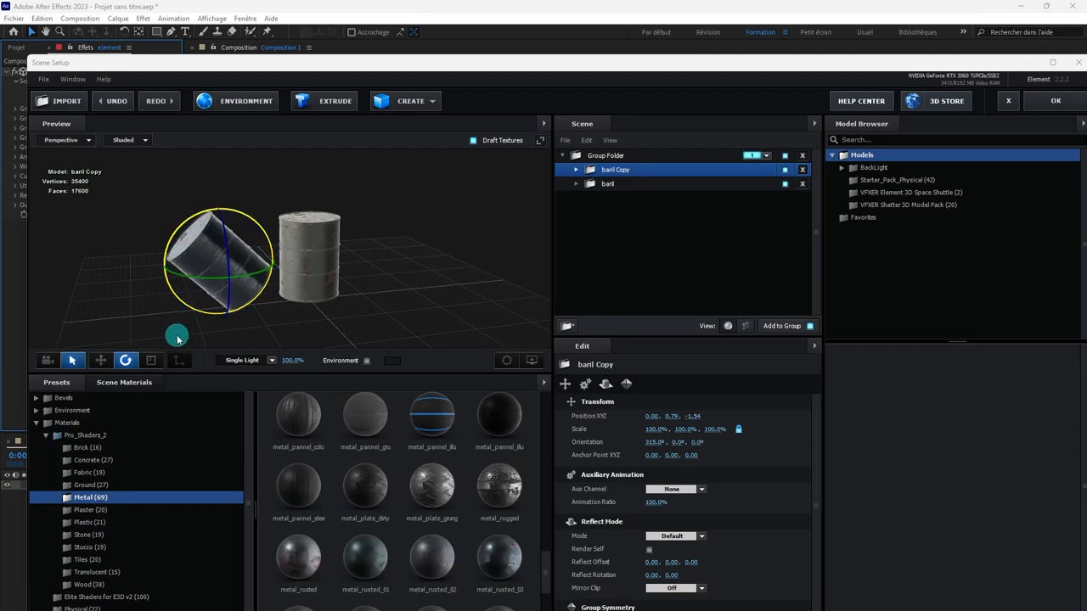
{"action": "left_click_drag", "start_coordinate": [189, 408], "coordinate": [212, 522]}
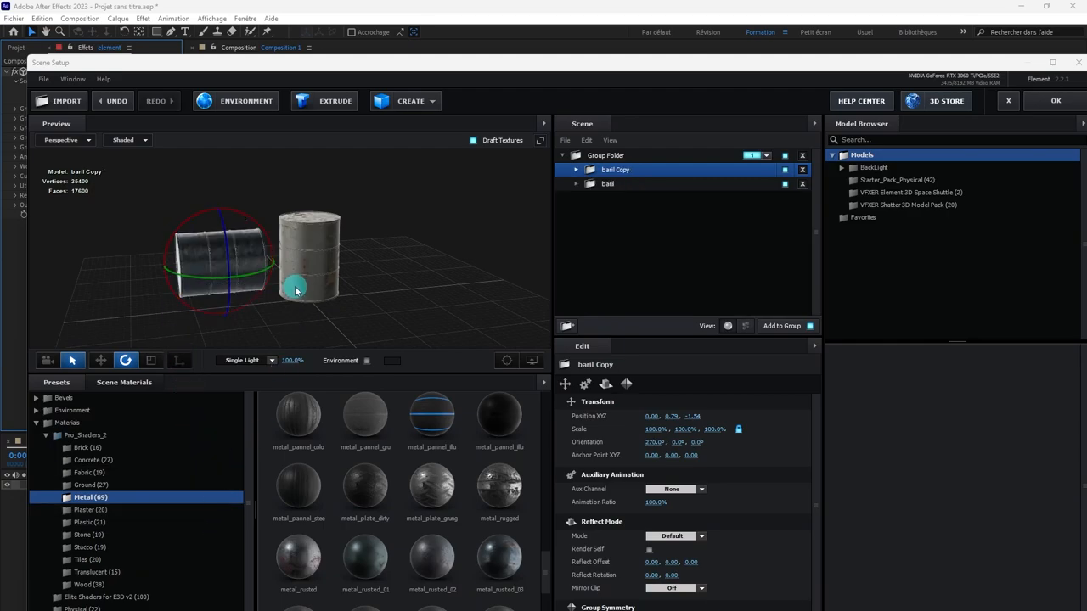
{"action": "left_click_drag", "start_coordinate": [164, 273], "coordinate": [213, 288]}
- Lower the lying barrel onto the ground grid, to a Y position of about 0.57
{"action": "key", "text": "w"}
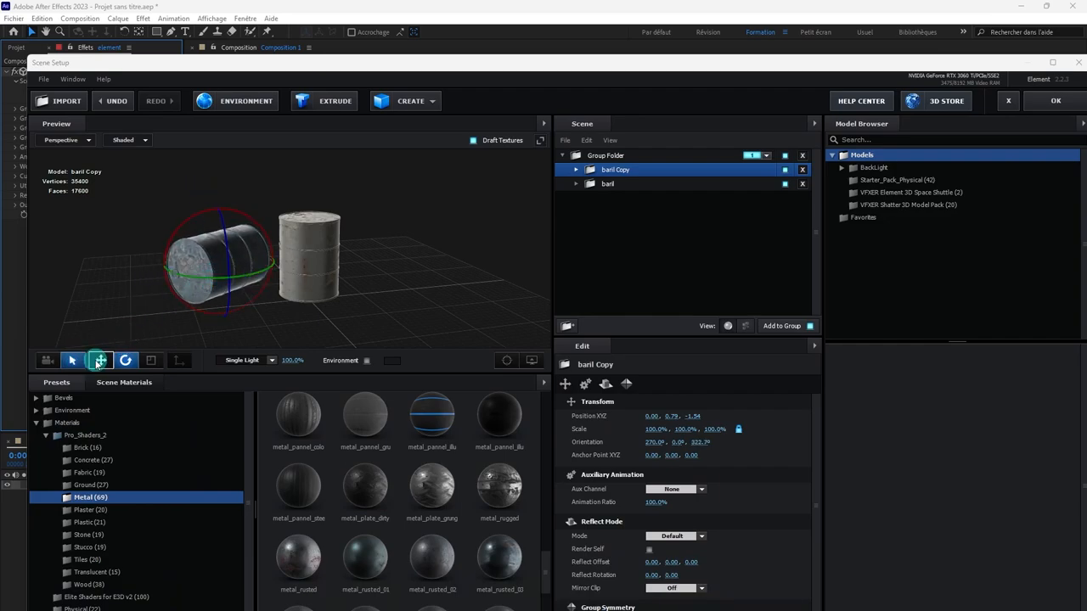
{"action": "mouse_move", "coordinate": [278, 310]}
{"action": "left_mouse_down"}
{"action": "mouse_move", "coordinate": [313, 291]}
{"action": "mouse_move", "coordinate": [295, 296]}
{"action": "left_mouse_up"}
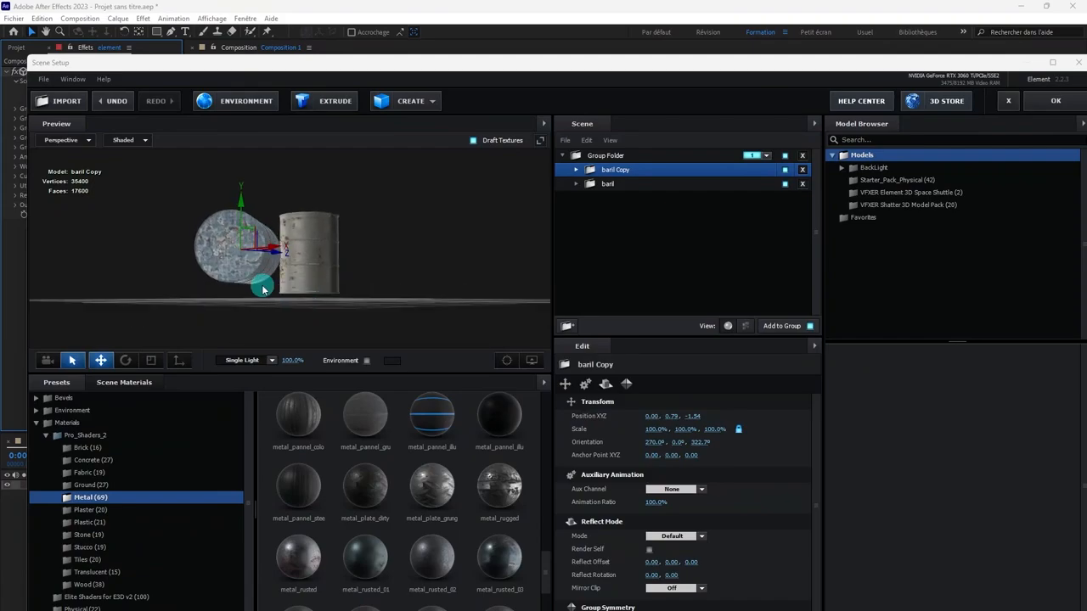
{"action": "left_click_drag", "start_coordinate": [241, 195], "coordinate": [242, 215]}
{"action": "left_click_drag", "start_coordinate": [298, 281], "coordinate": [281, 309]}
- Create a plane model inside the baril Copy group and get it ready for rotation
{"action": "left_click", "coordinate": [422, 101]}
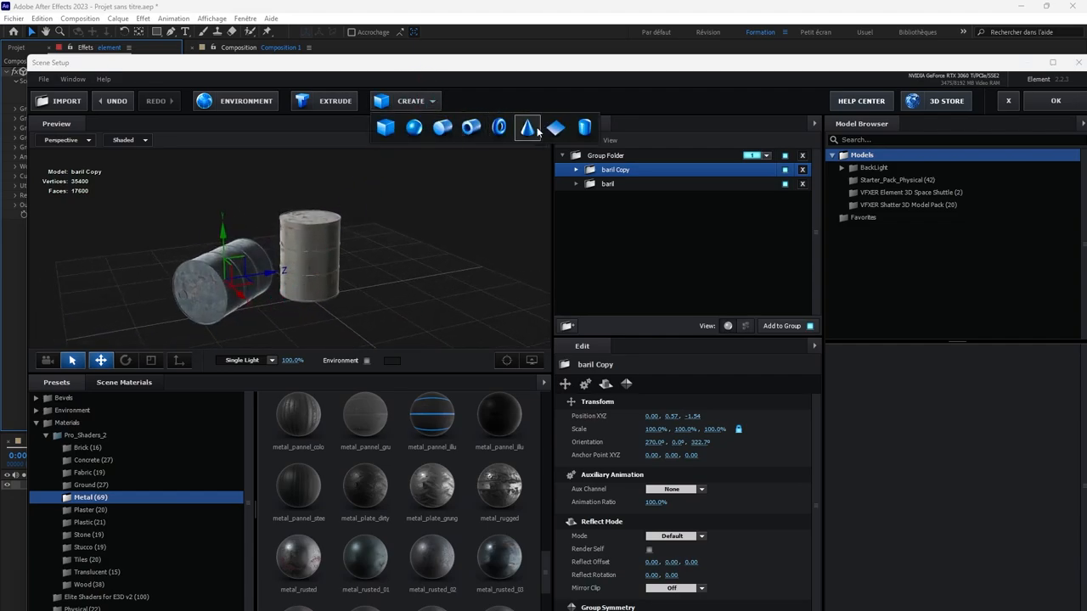
{"action": "left_click", "coordinate": [555, 125]}
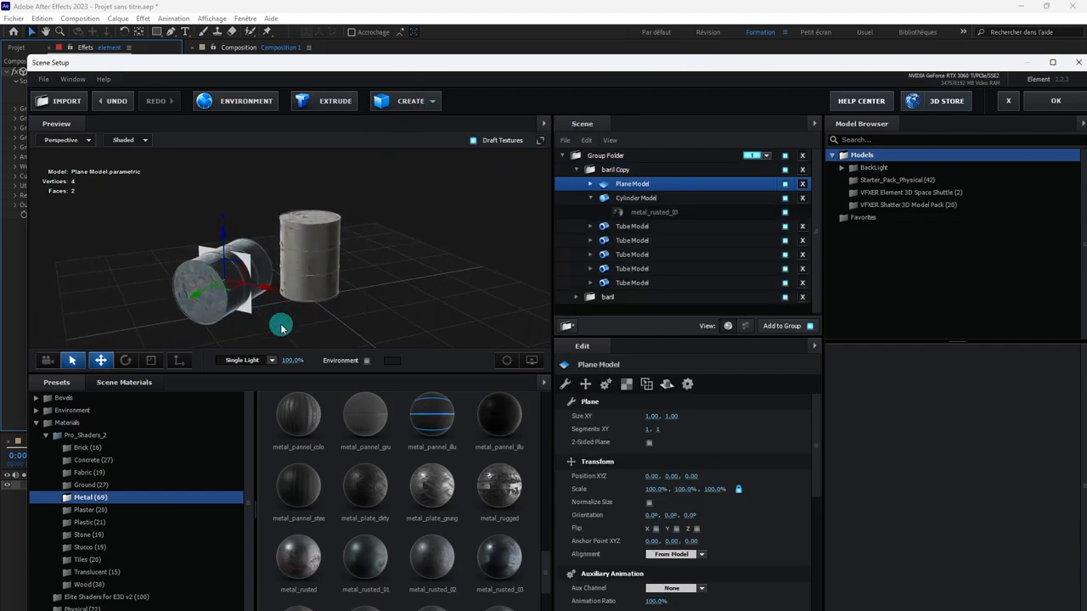
{"action": "left_click", "coordinate": [127, 363]}
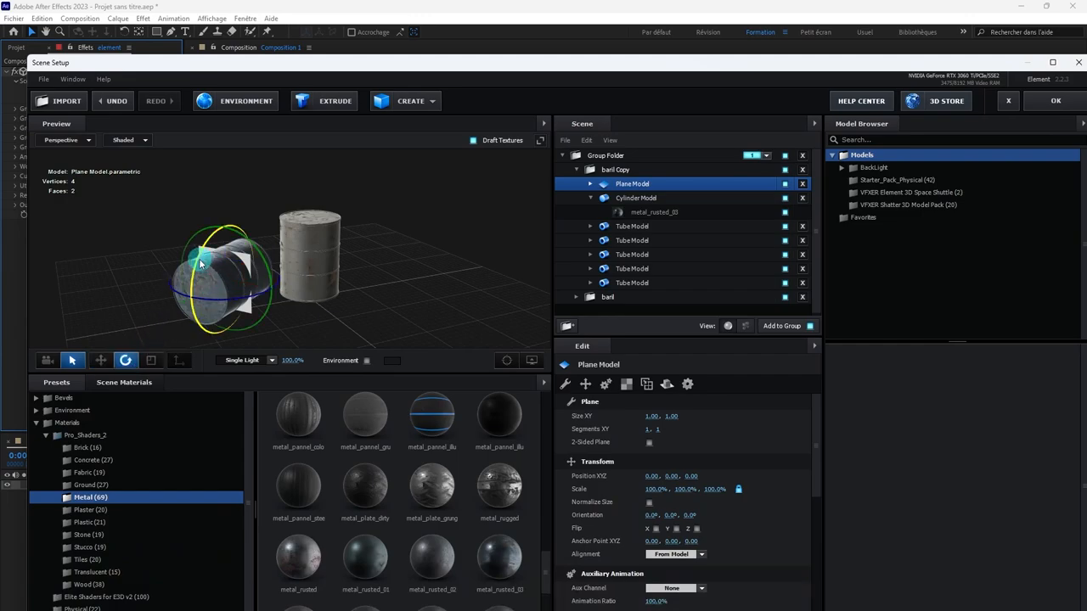
{"action": "key", "text": "ctrl+d"}
{"action": "left_click_drag", "start_coordinate": [201, 263], "coordinate": [260, 231]}
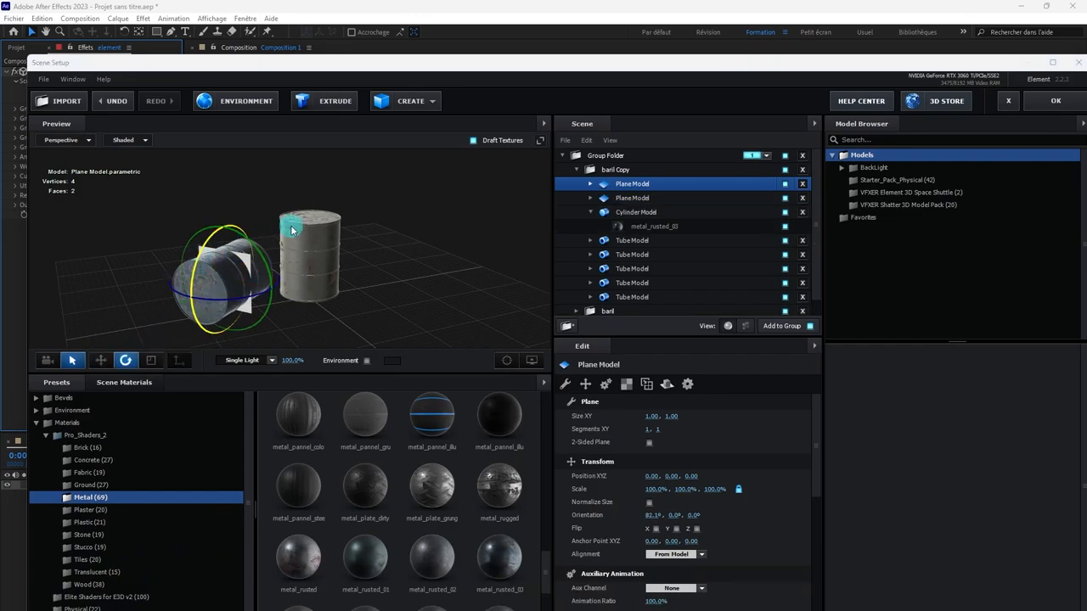
{"action": "key", "text": "ctrl+z"}
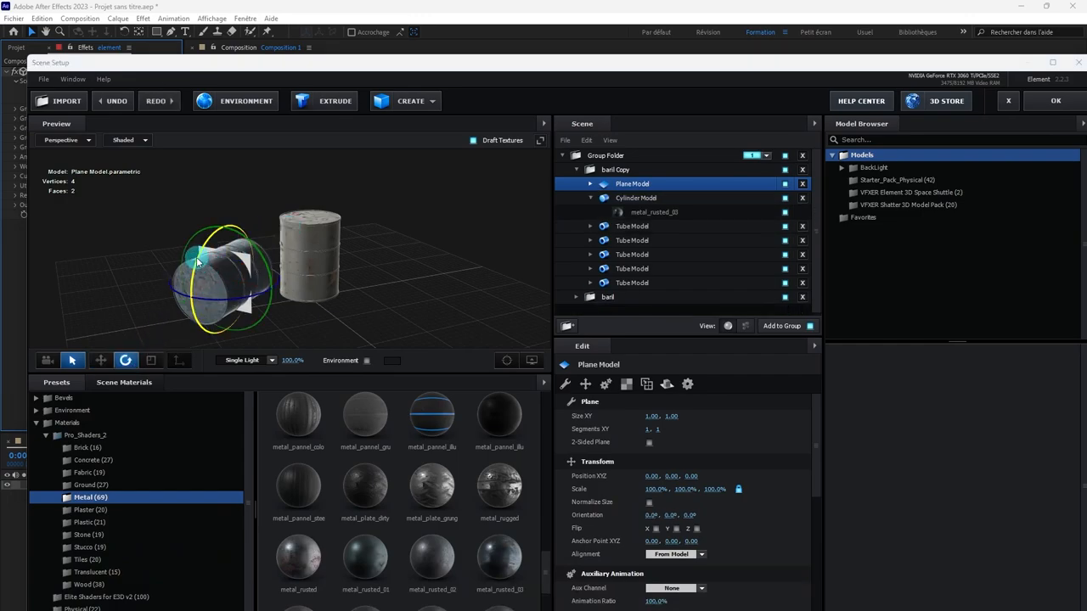
- Rotate the plane to 90° on the X axis and scale it uniformly to about 1475% as a floor
{"action": "left_click_drag", "start_coordinate": [198, 263], "coordinate": [244, 323]}
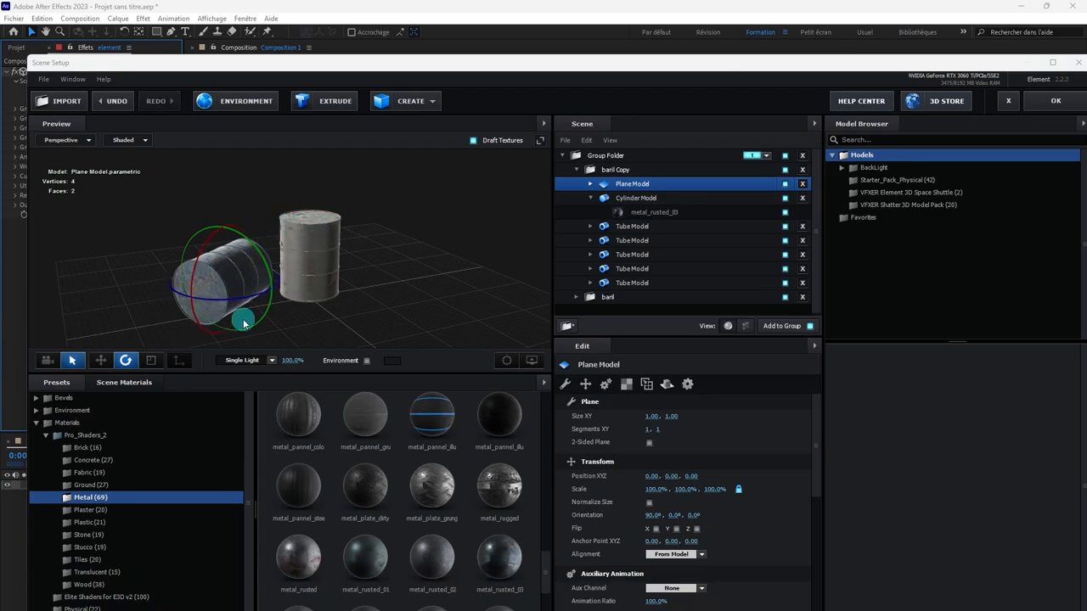
{"action": "left_click", "coordinate": [159, 363]}
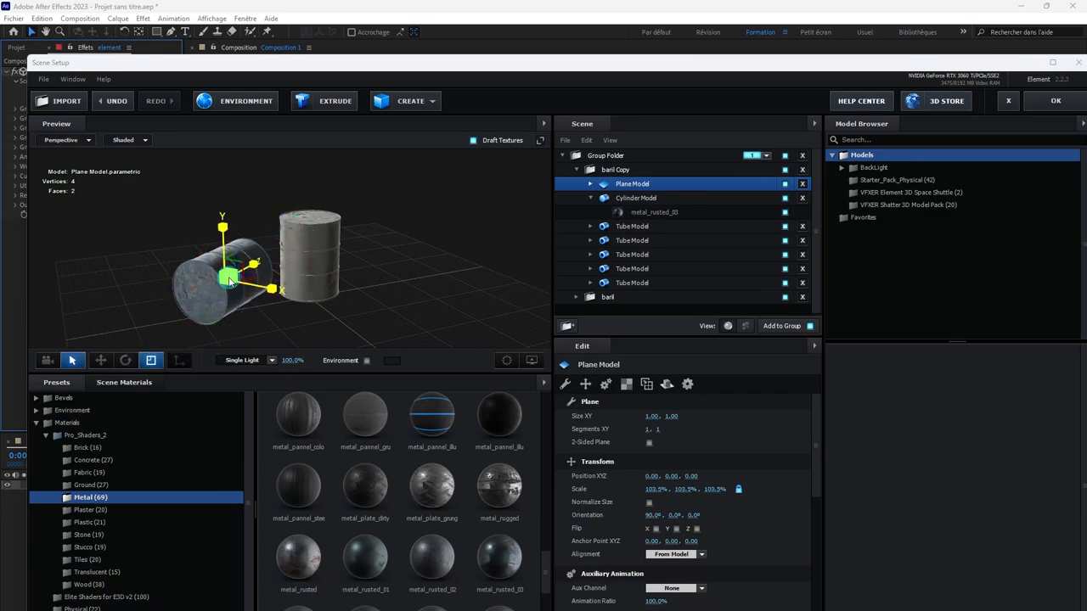
{"action": "left_click_drag", "start_coordinate": [229, 280], "coordinate": [669, 229]}
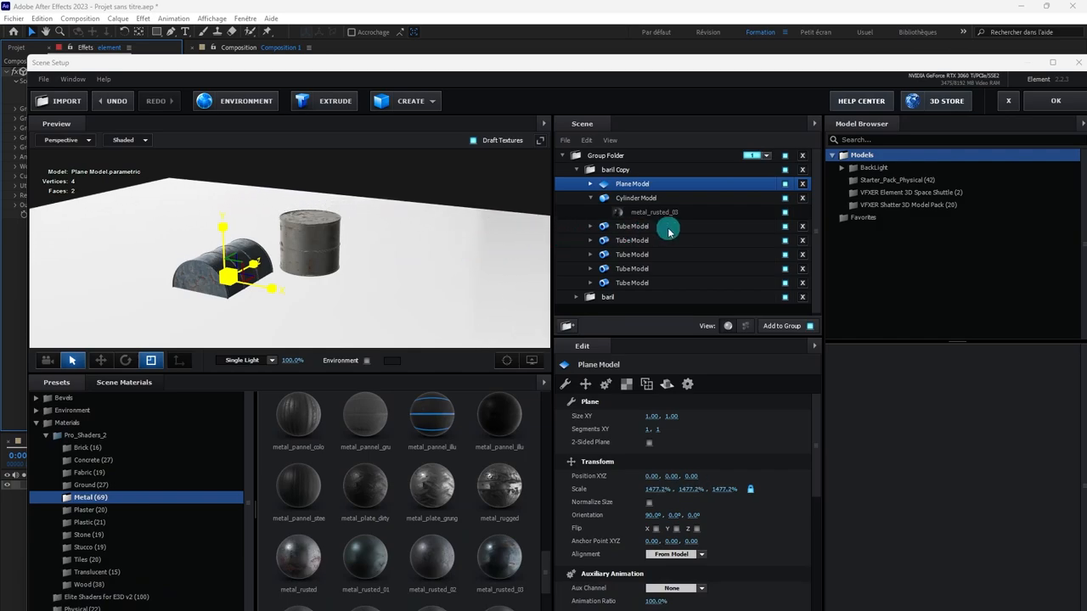
- Move the floor plane beneath the barrels, to a Z position of about -0.69 and a Y position of about -3.12
{"action": "left_click", "coordinate": [101, 362]}
{"action": "left_click_drag", "start_coordinate": [222, 242], "coordinate": [261, 264]}
{"action": "scroll", "coordinate": [261, 264], "scroll_direction": "down", "scroll_amount": 2}
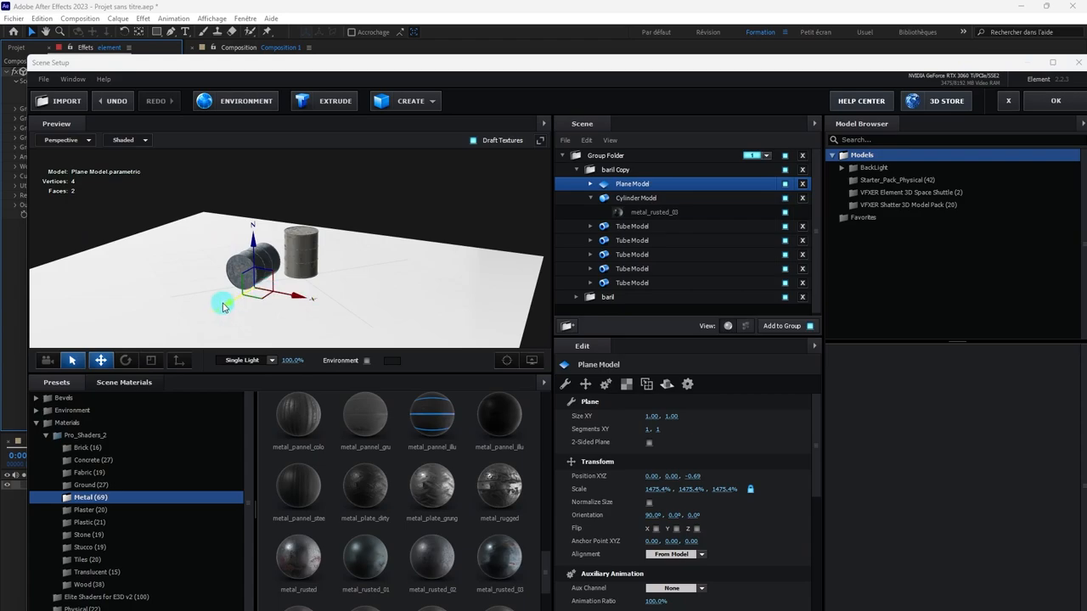
{"action": "left_click_drag", "start_coordinate": [223, 307], "coordinate": [293, 255]}
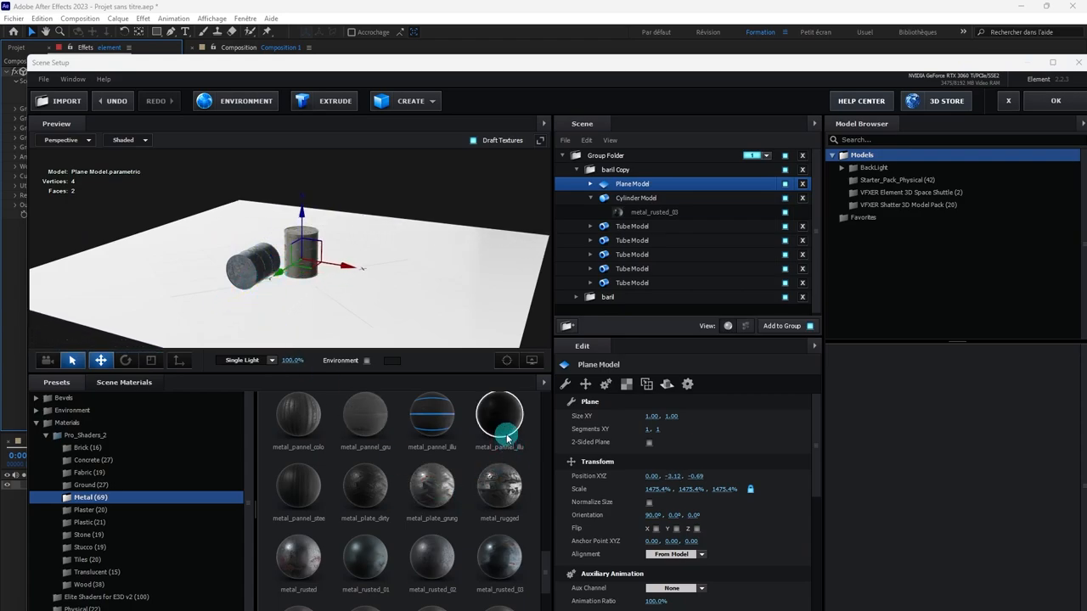
- Reposition the floor plane to about 1.39, -0.92, -0.69 and apply the plastic_roadblock preset from the Plastic materials
{"action": "scroll", "coordinate": [435, 425], "scroll_direction": "up", "scroll_amount": 1}
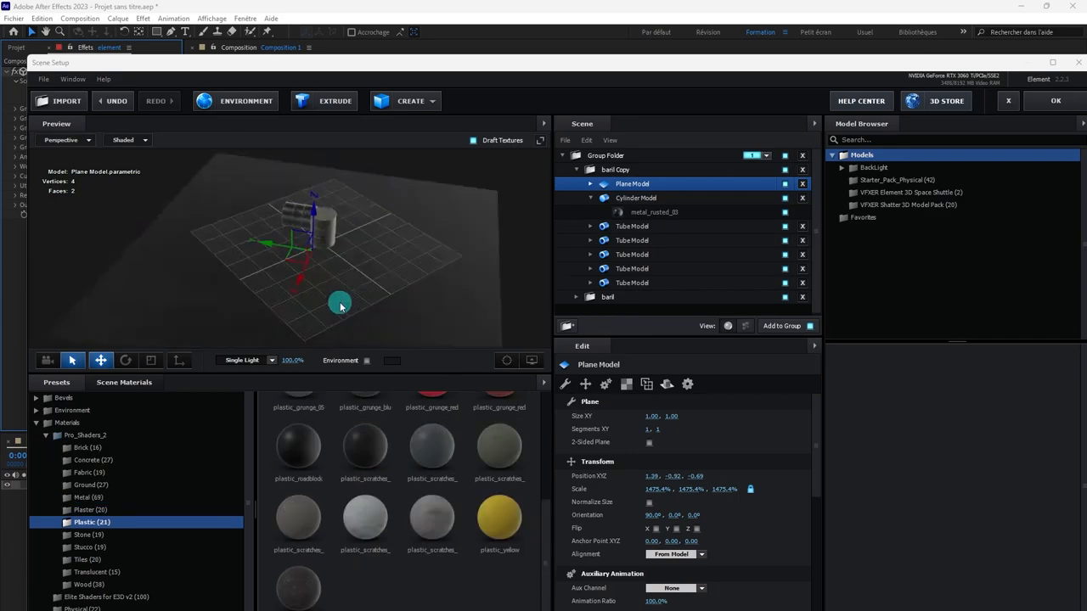
{"action": "left_click_drag", "start_coordinate": [340, 306], "coordinate": [410, 293]}
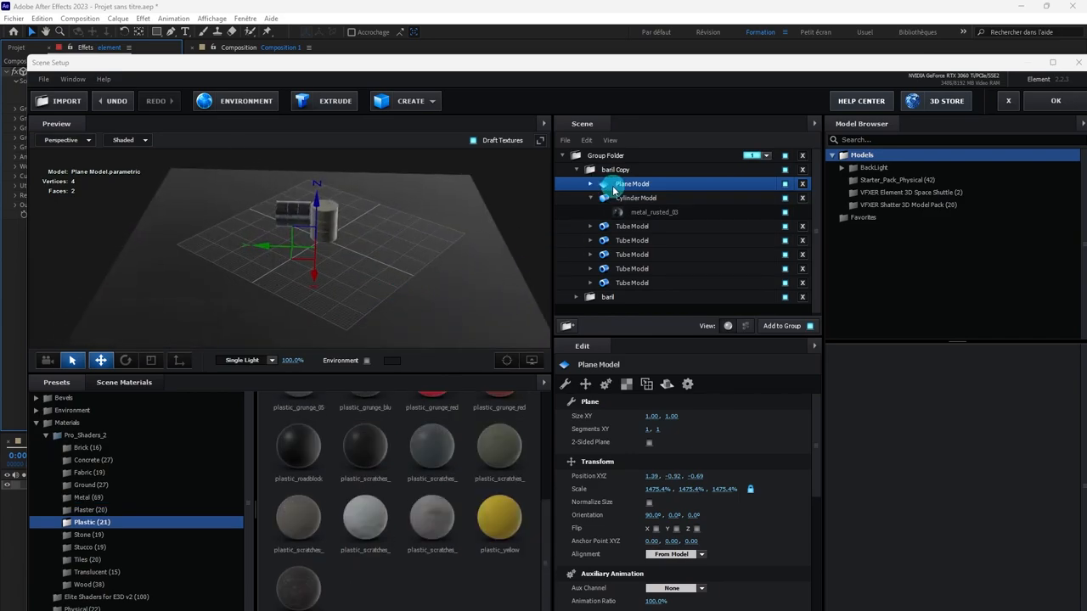
- Set the floor plane's plastic_roadblock material to 76% glossiness and 0% reflectivity intensity
{"action": "left_click", "coordinate": [590, 184]}
{"action": "left_click", "coordinate": [632, 197]}
{"action": "left_click", "coordinate": [655, 506]}
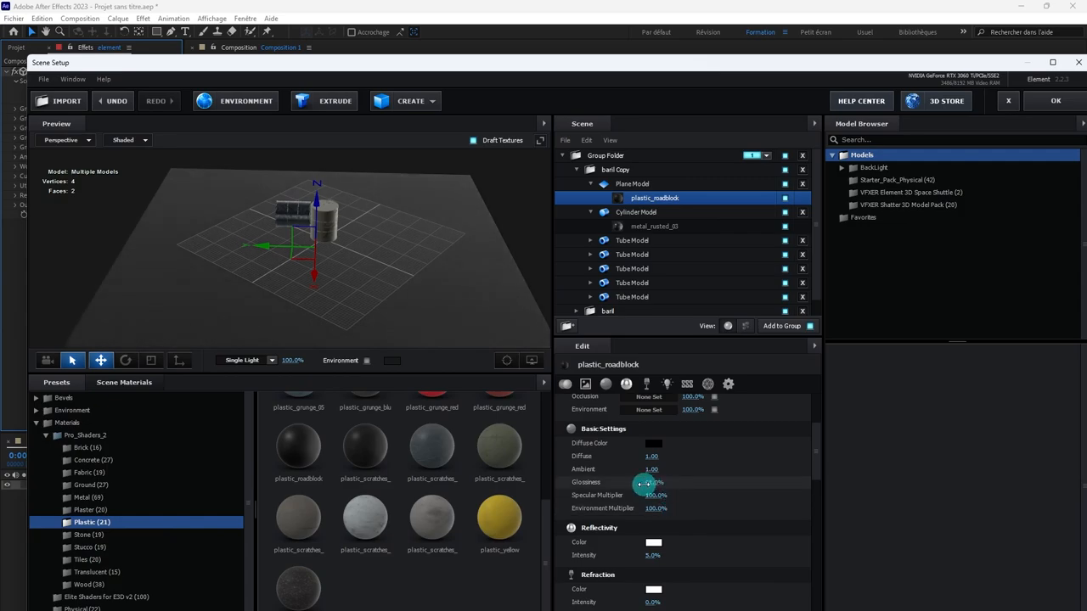
{"action": "mouse_move", "coordinate": [654, 483]}
{"action": "left_mouse_down"}
{"action": "mouse_move", "coordinate": [684, 483]}
{"action": "mouse_move", "coordinate": [669, 480]}
{"action": "left_mouse_up"}
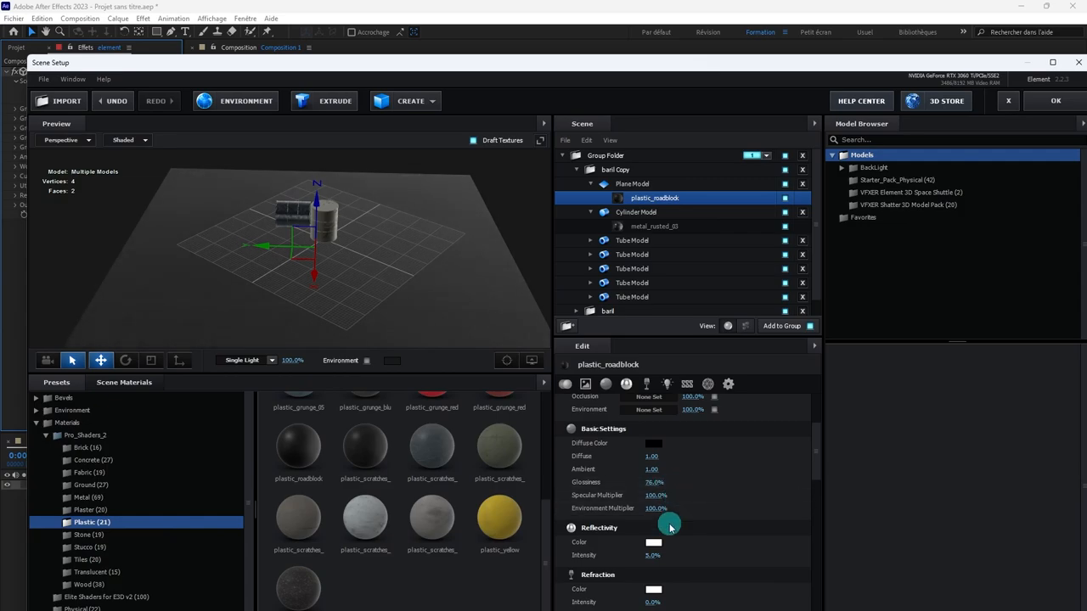
{"action": "scroll", "coordinate": [664, 493], "scroll_direction": "down", "scroll_amount": 2}
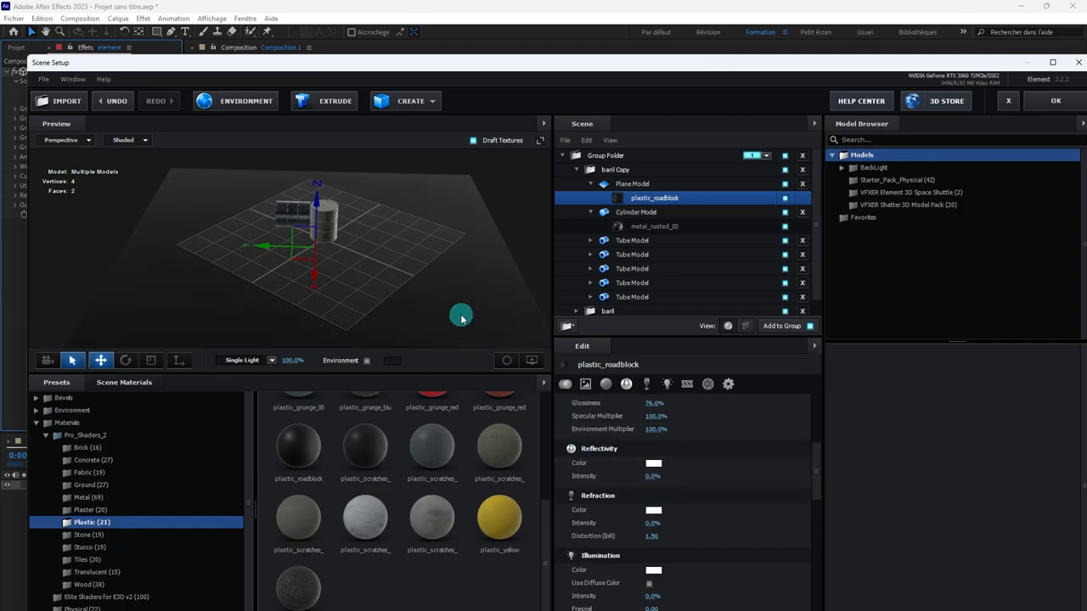
- Apply the scene to the composition and check how the floor plane sits beneath the barrels
{"action": "left_click", "coordinate": [425, 292]}
{"action": "left_click_drag", "start_coordinate": [418, 299], "coordinate": [450, 301]}
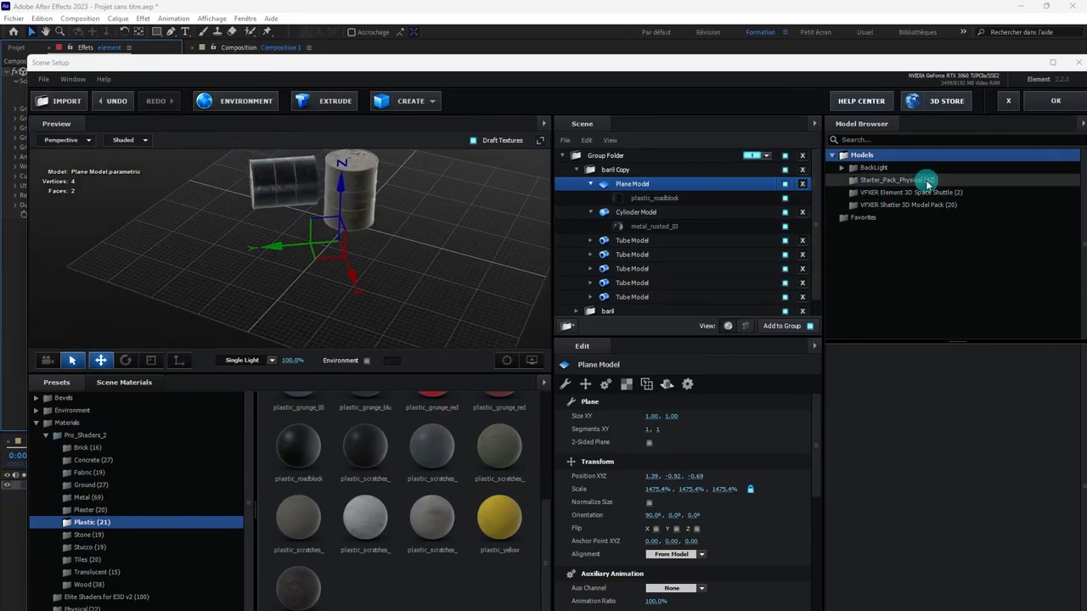
{"action": "left_click", "coordinate": [1057, 105]}
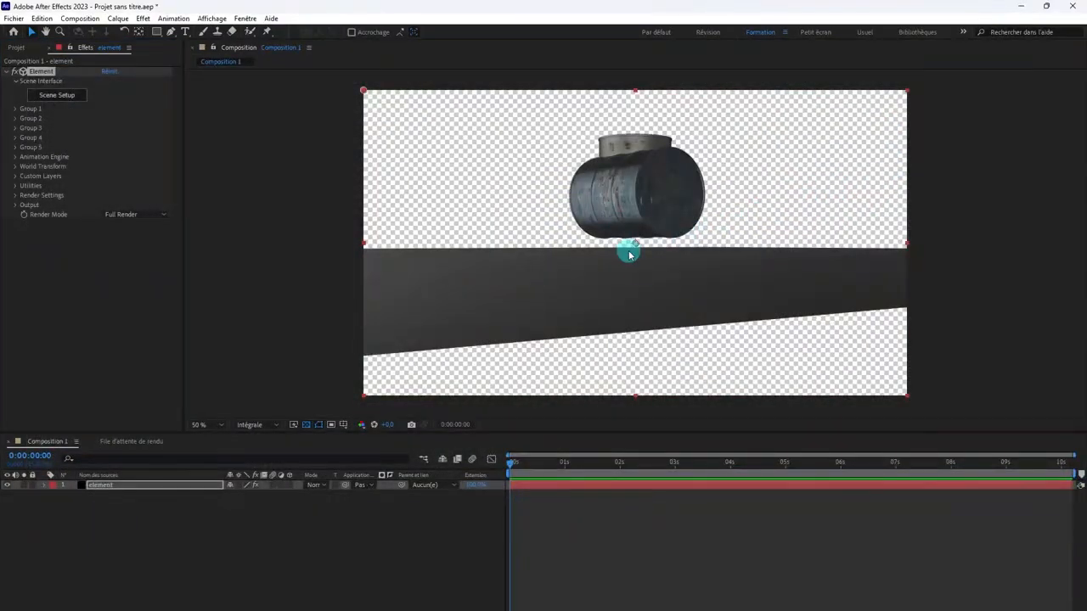
- Reopen the scene setup and raise the floor plane to a Z position of about -0.57, just under the barrels
{"action": "left_click", "coordinate": [66, 101]}
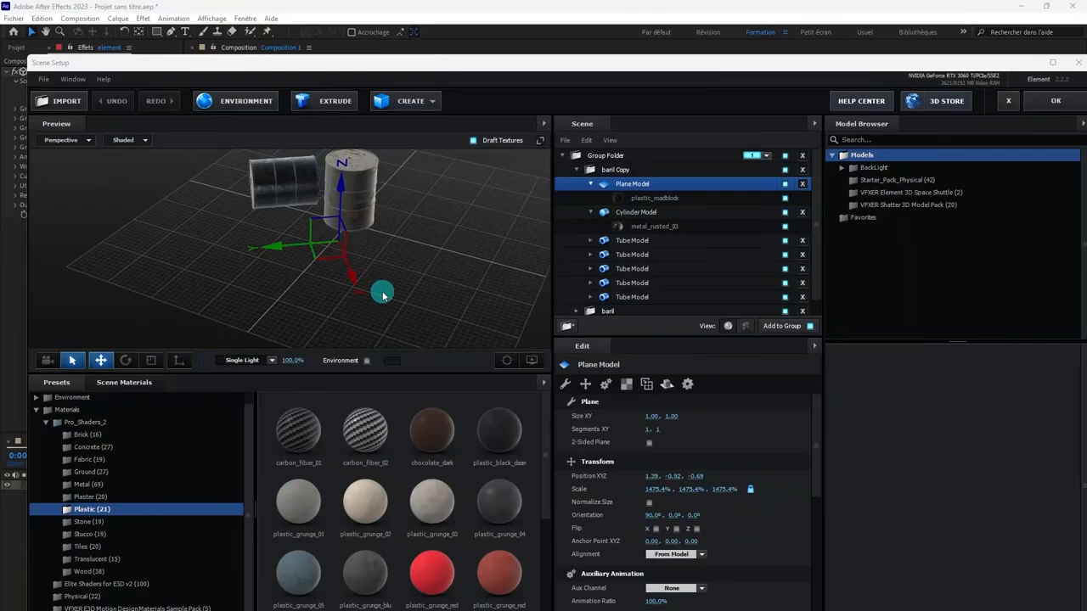
{"action": "left_click_drag", "start_coordinate": [327, 181], "coordinate": [334, 179]}
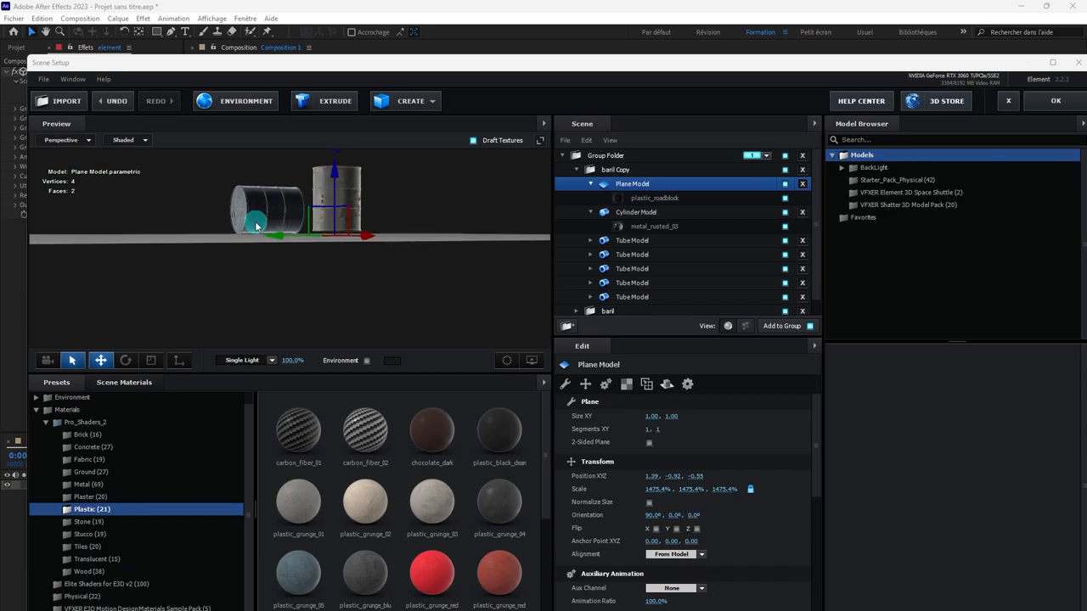
{"action": "scroll", "coordinate": [259, 238], "scroll_direction": "up", "scroll_amount": 5}
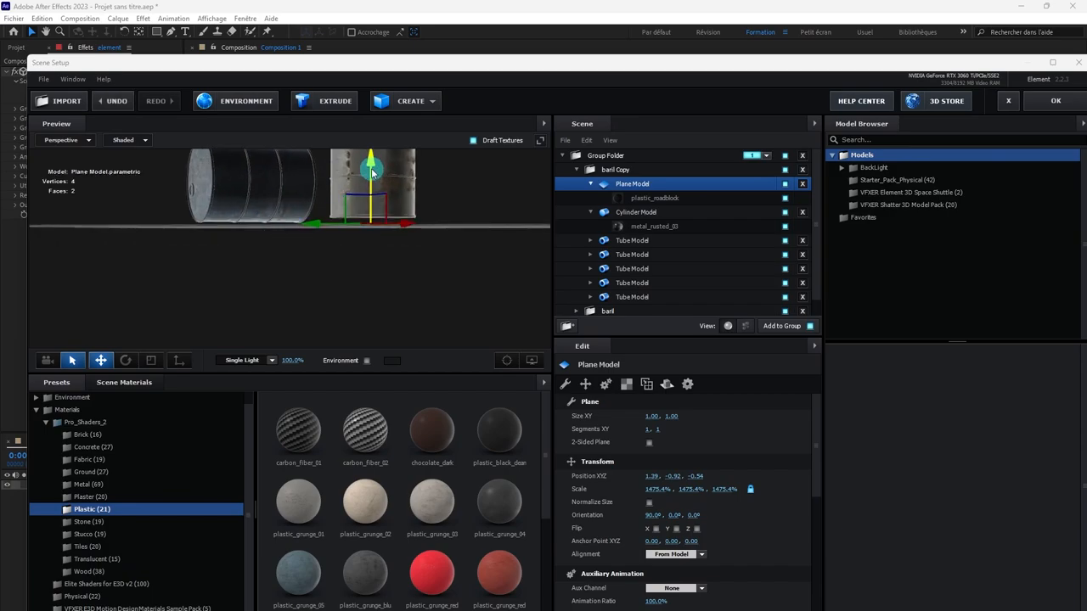
{"action": "left_click_drag", "start_coordinate": [370, 172], "coordinate": [509, 199]}
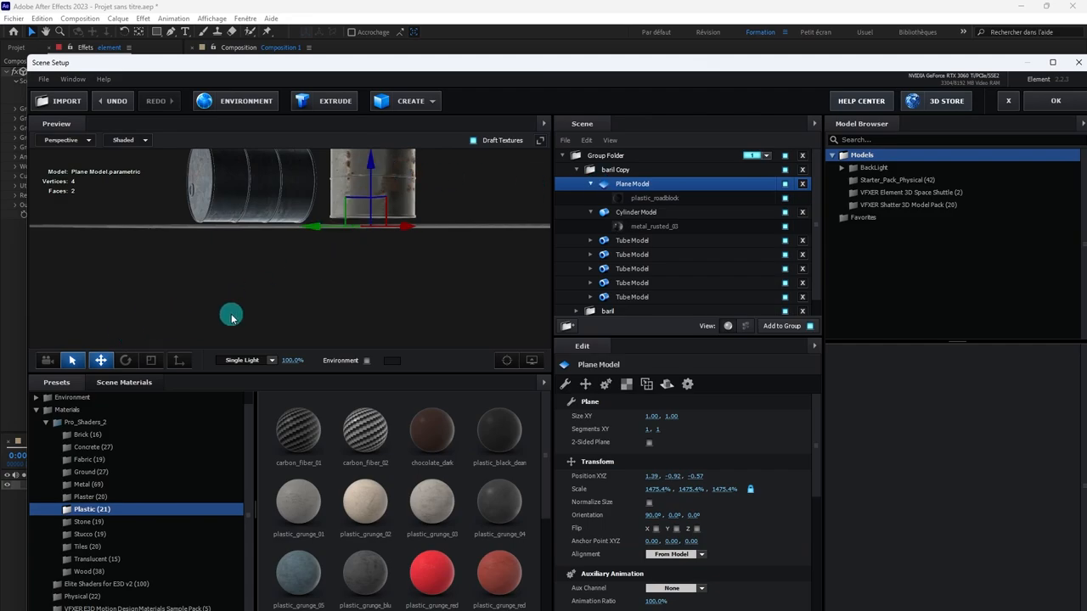
{"action": "left_click_drag", "start_coordinate": [314, 288], "coordinate": [311, 288]}
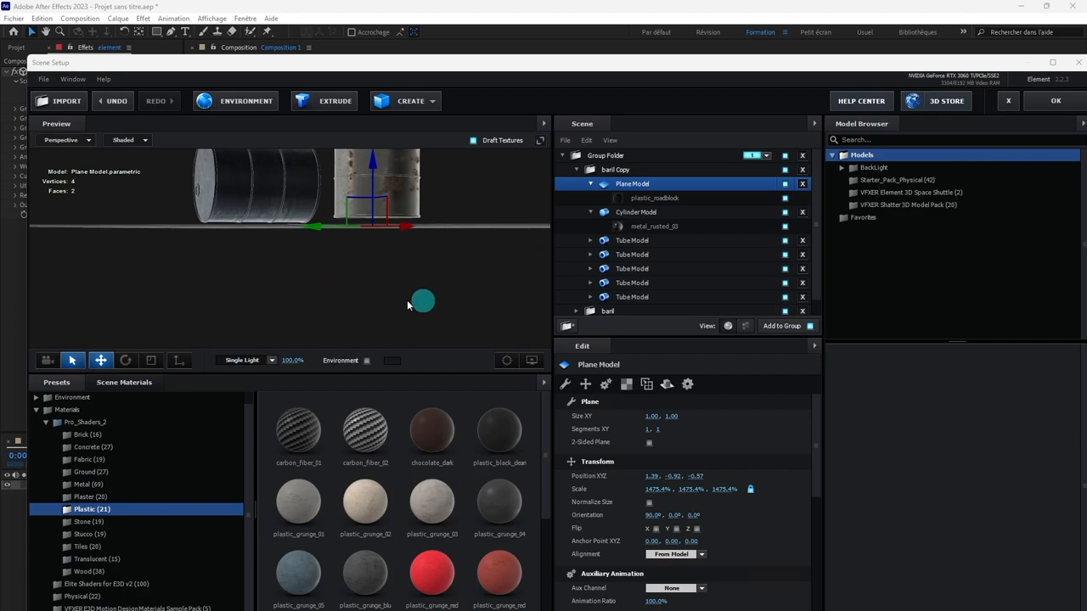
- Enable Draw Backfaces on the floor plane's plastic_roadblock material
{"action": "left_click", "coordinate": [623, 199]}
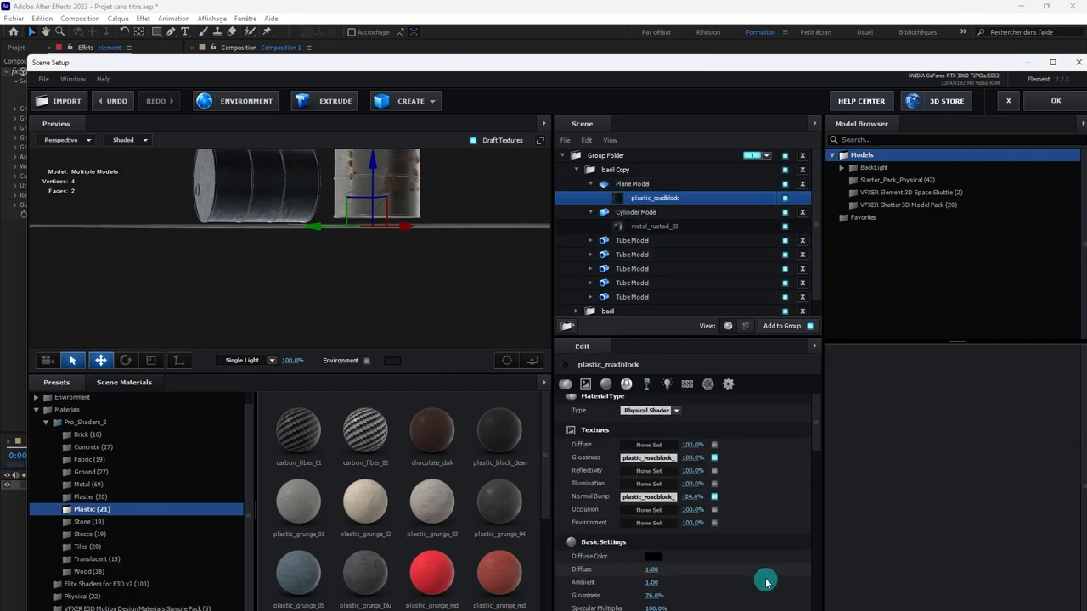
{"action": "scroll", "coordinate": [765, 582], "scroll_direction": "down", "scroll_amount": 10}
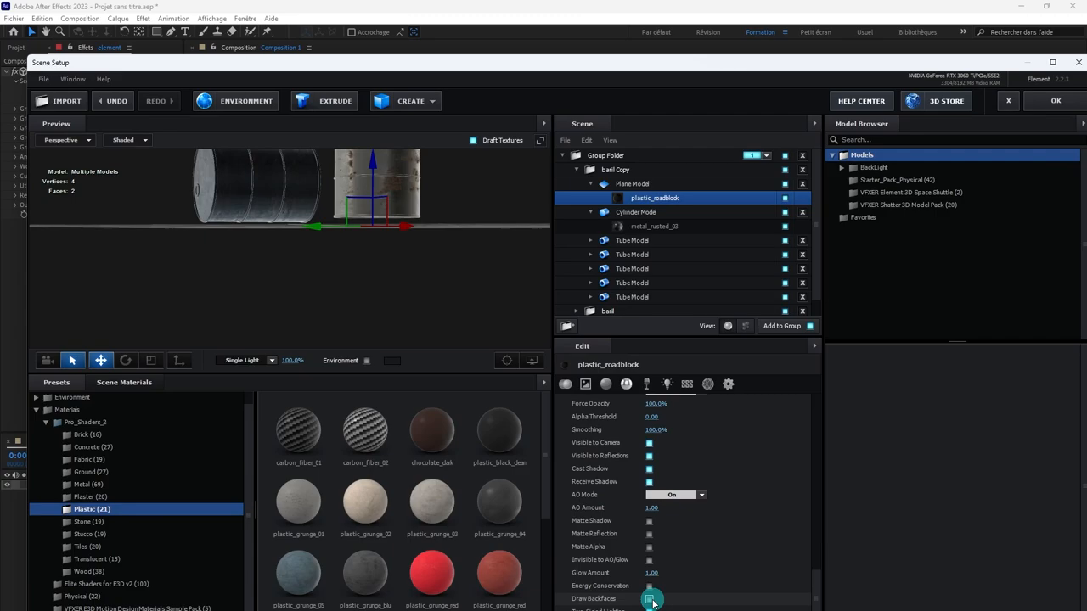
{"action": "left_click", "coordinate": [649, 599]}
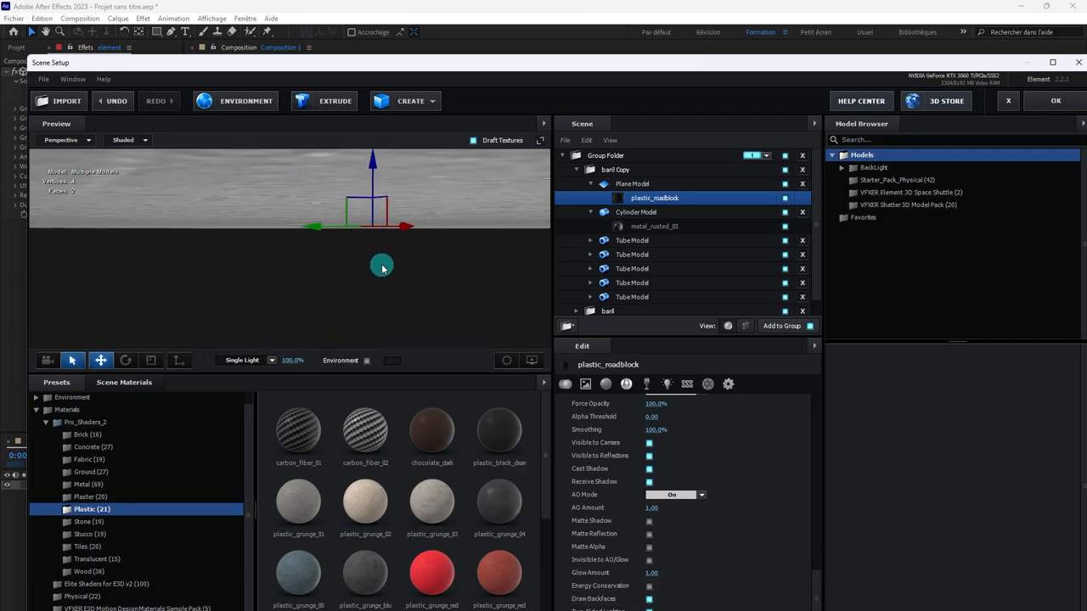
{"action": "mouse_move", "coordinate": [381, 268]}
{"action": "left_mouse_down"}
{"action": "mouse_move", "coordinate": [381, 254]}
{"action": "mouse_move", "coordinate": [385, 269]}
{"action": "left_mouse_up"}
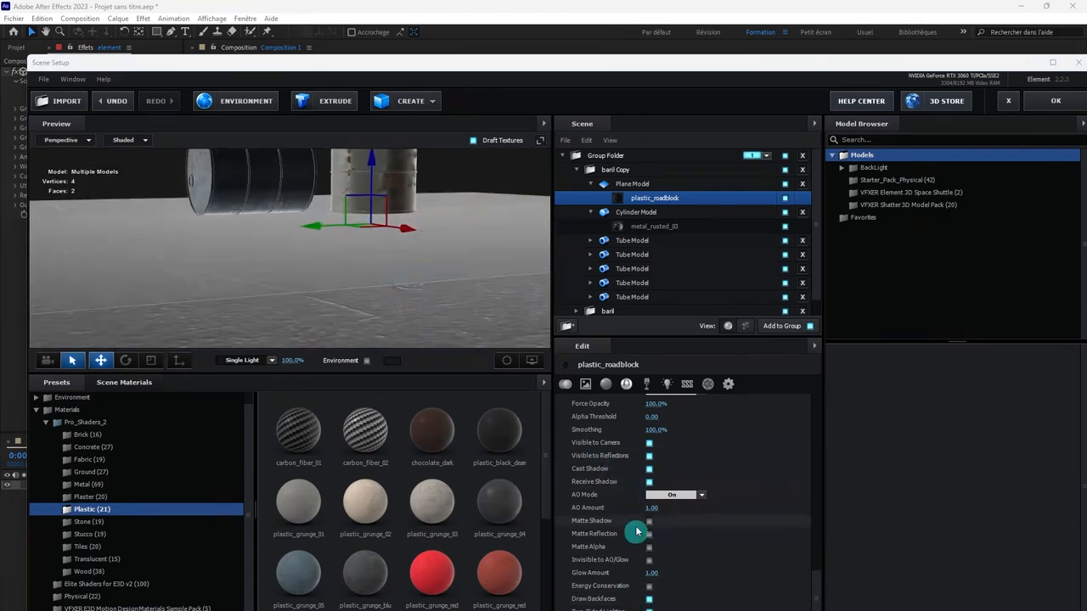
- Turn Draw Backfaces off and back on for plastic_roadblock to compare the plane from below
{"action": "left_click", "coordinate": [649, 599]}
{"action": "left_click_drag", "start_coordinate": [429, 323], "coordinate": [402, 238]}
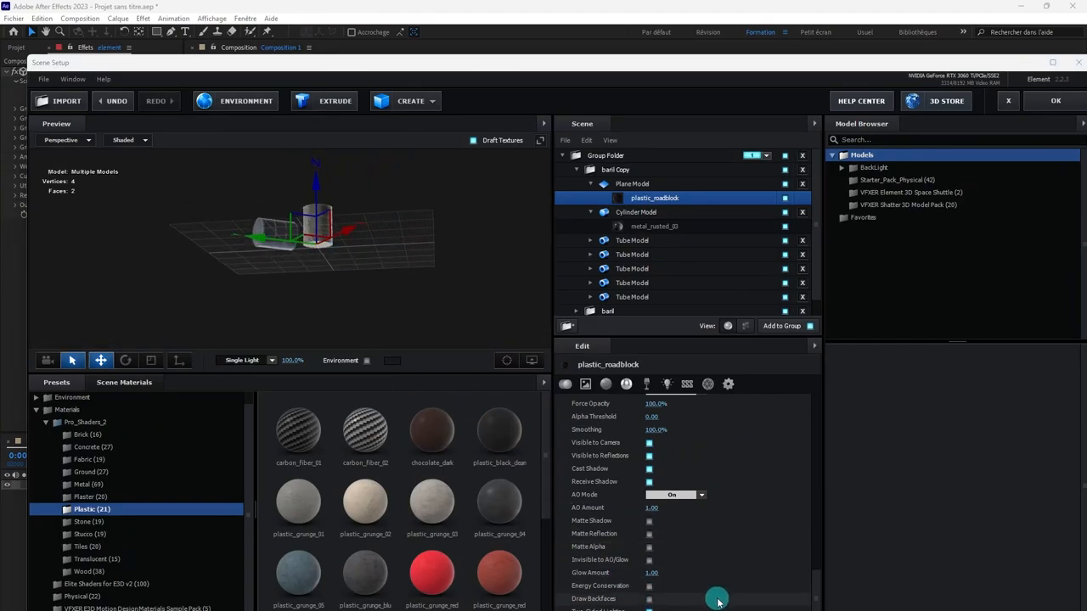
{"action": "left_click", "coordinate": [649, 599]}
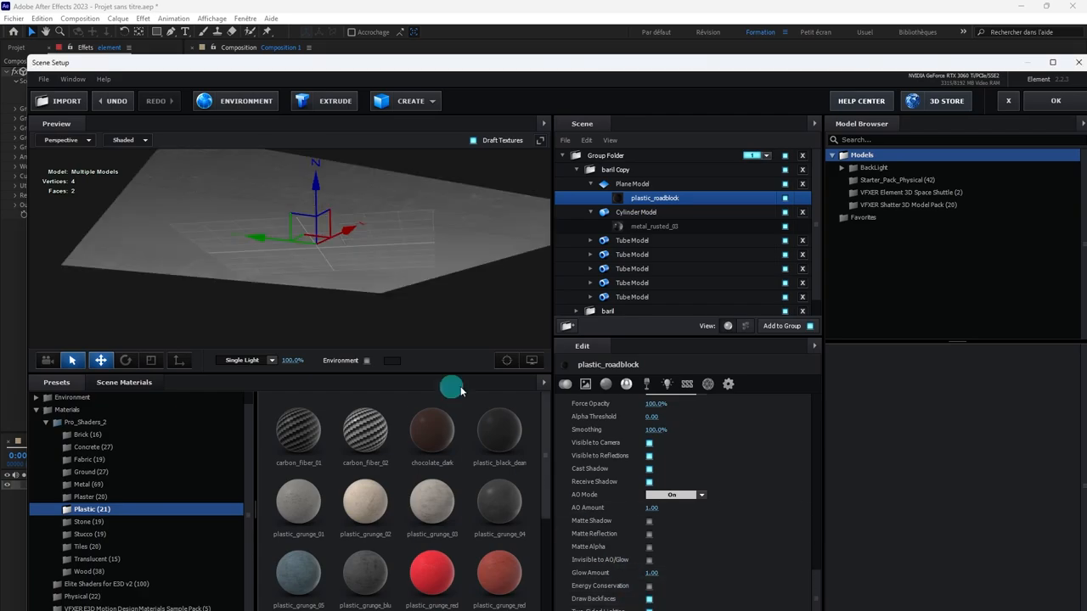
{"action": "mouse_move", "coordinate": [381, 279]}
{"action": "left_mouse_down"}
{"action": "mouse_move", "coordinate": [382, 301]}
{"action": "mouse_move", "coordinate": [376, 217]}
{"action": "mouse_move", "coordinate": [367, 266]}
{"action": "left_mouse_up"}
{"action": "left_click_drag", "start_coordinate": [382, 169], "coordinate": [387, 239]}
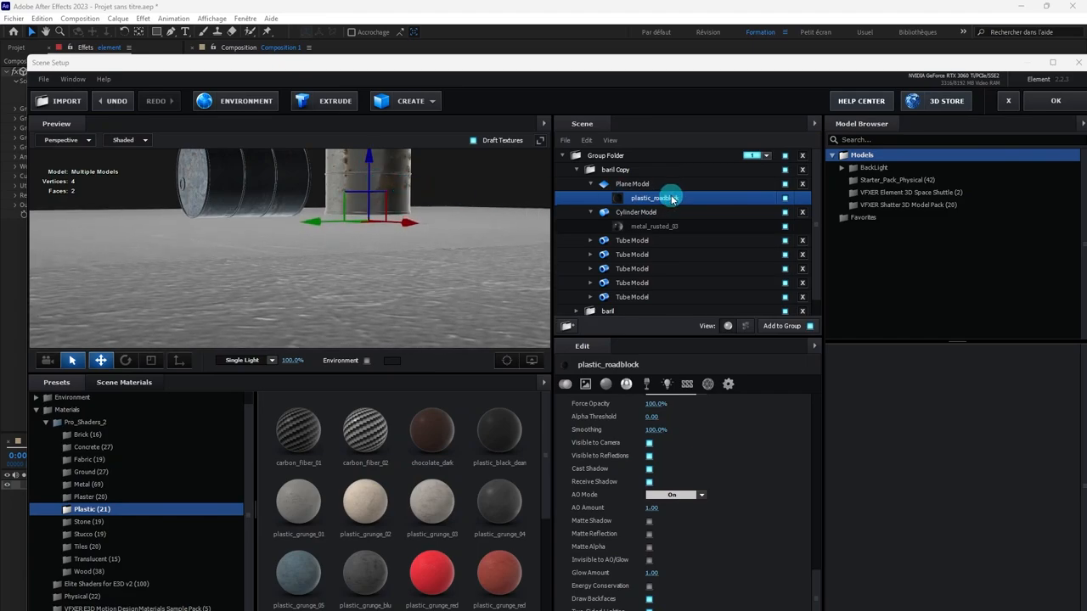
- Lower the standing barrel's baril group to a Y position of about 0.74 and apply the scene to the composition
{"action": "left_click", "coordinate": [582, 171]}
{"action": "left_click", "coordinate": [581, 183]}
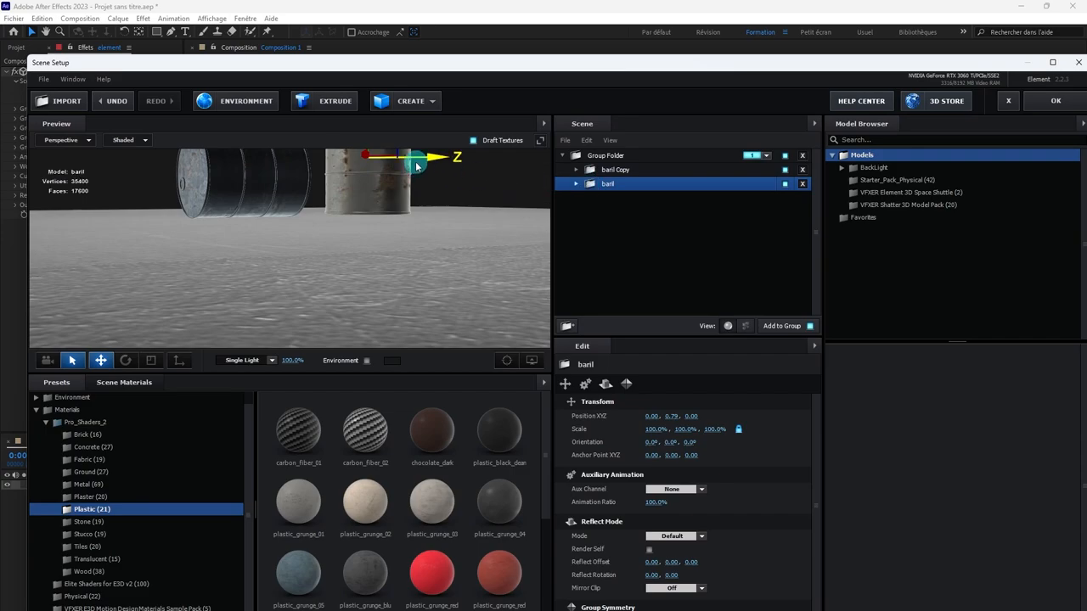
{"action": "left_click_drag", "start_coordinate": [441, 244], "coordinate": [436, 244]}
{"action": "middle_click_drag", "start_coordinate": [436, 244], "coordinate": [412, 256]}
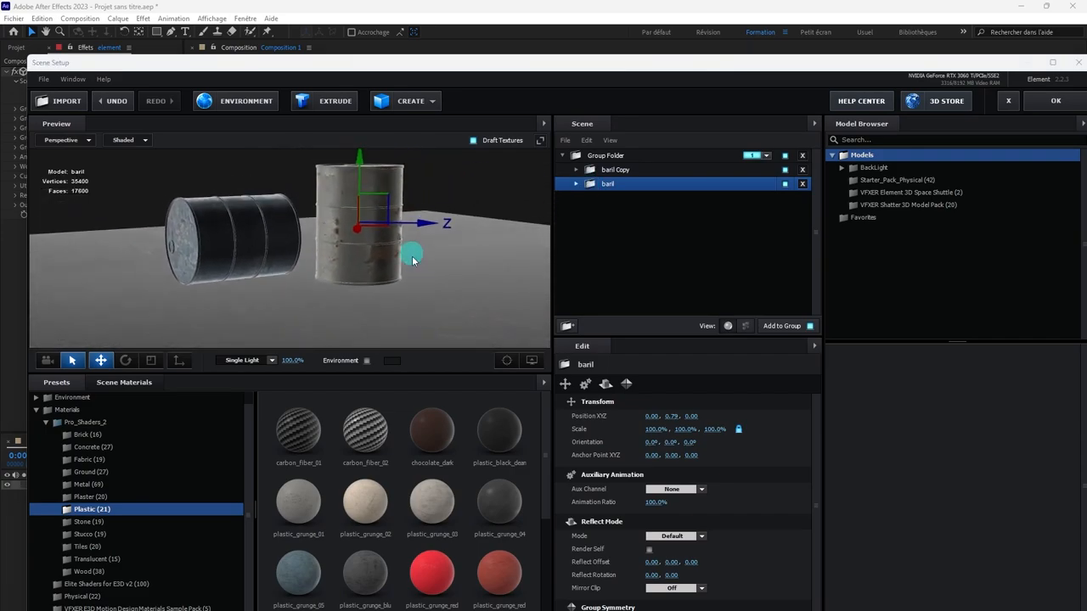
{"action": "left_click", "coordinate": [364, 166]}
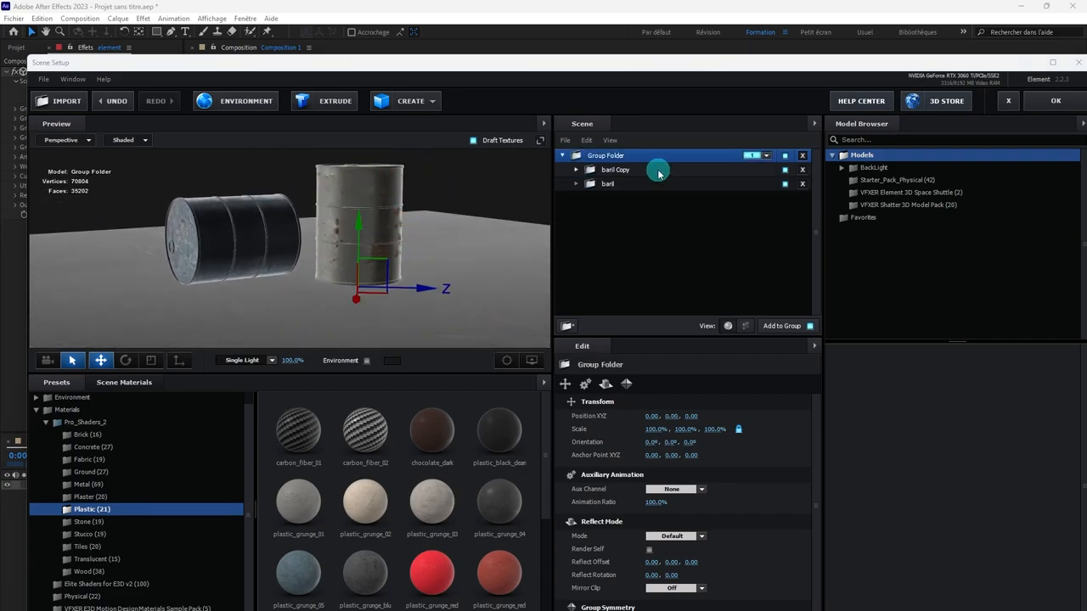
{"action": "left_click", "coordinate": [561, 185]}
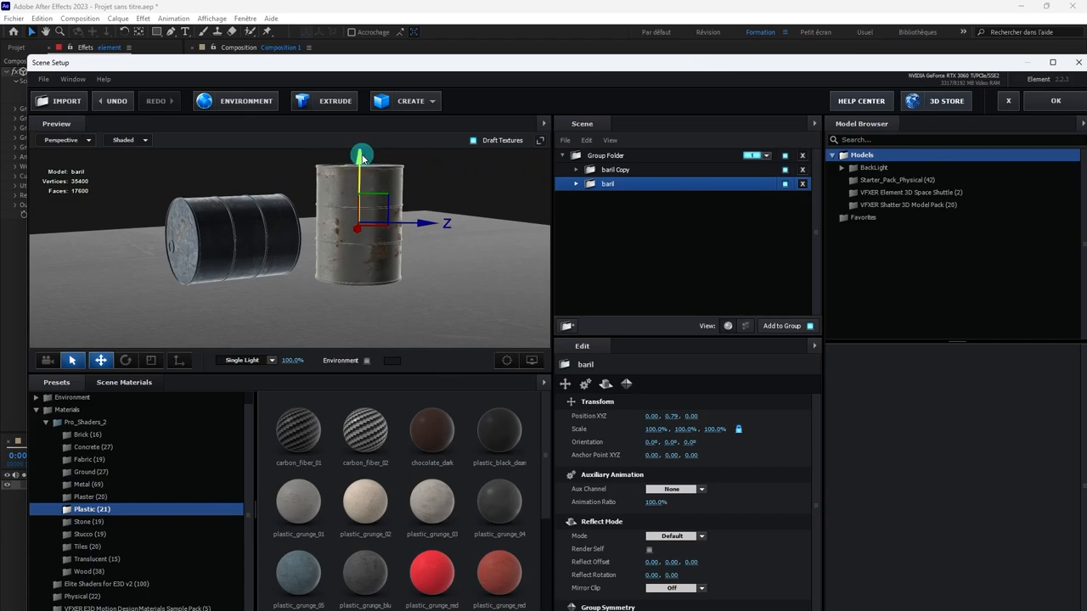
{"action": "left_click_drag", "start_coordinate": [361, 157], "coordinate": [363, 160]}
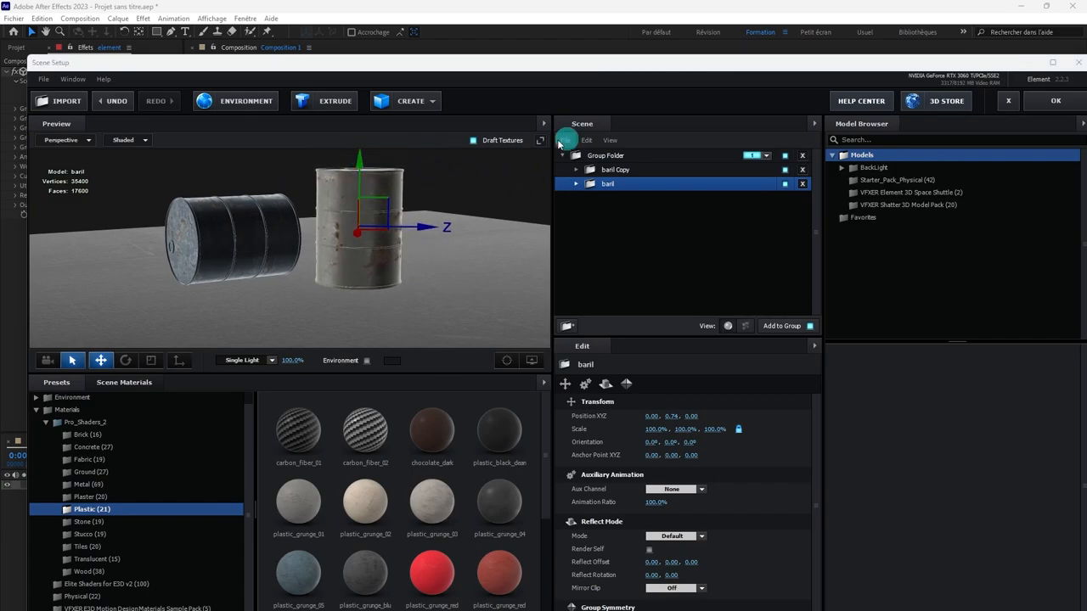
{"action": "scroll", "coordinate": [499, 178], "scroll_direction": "down", "scroll_amount": 3}
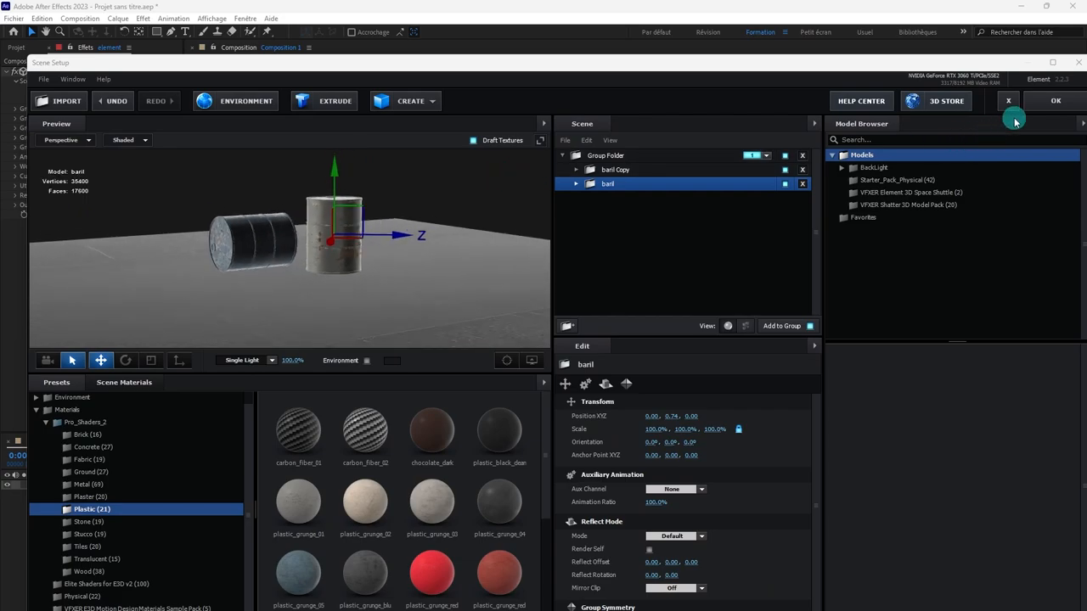
{"action": "left_click", "coordinate": [1055, 101]}
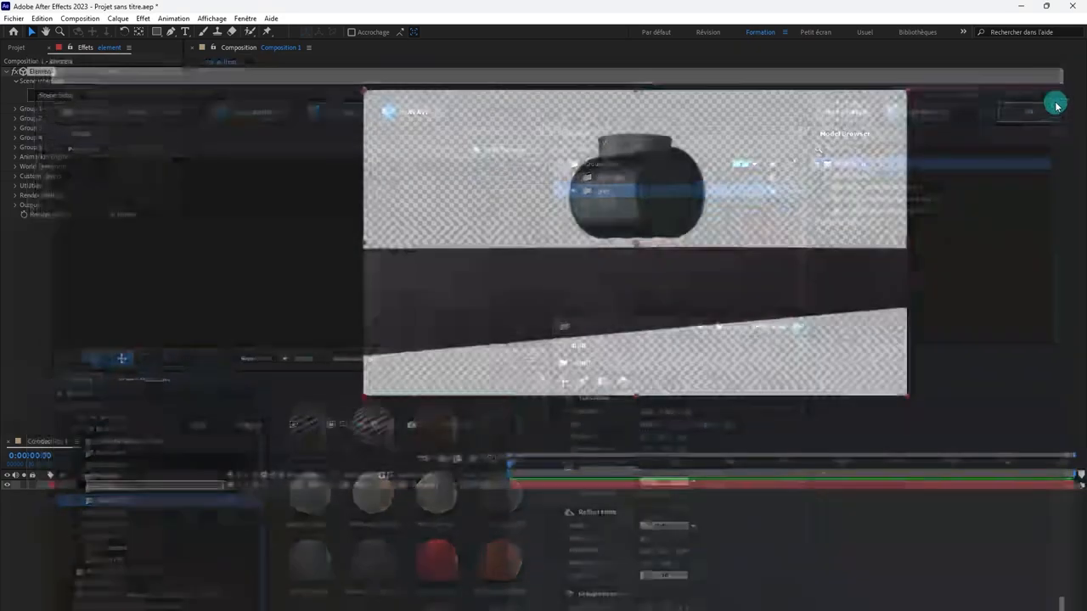
- Add a two-node camera layer named Caméra 1 to the composition
{"action": "right_click", "coordinate": [766, 581]}
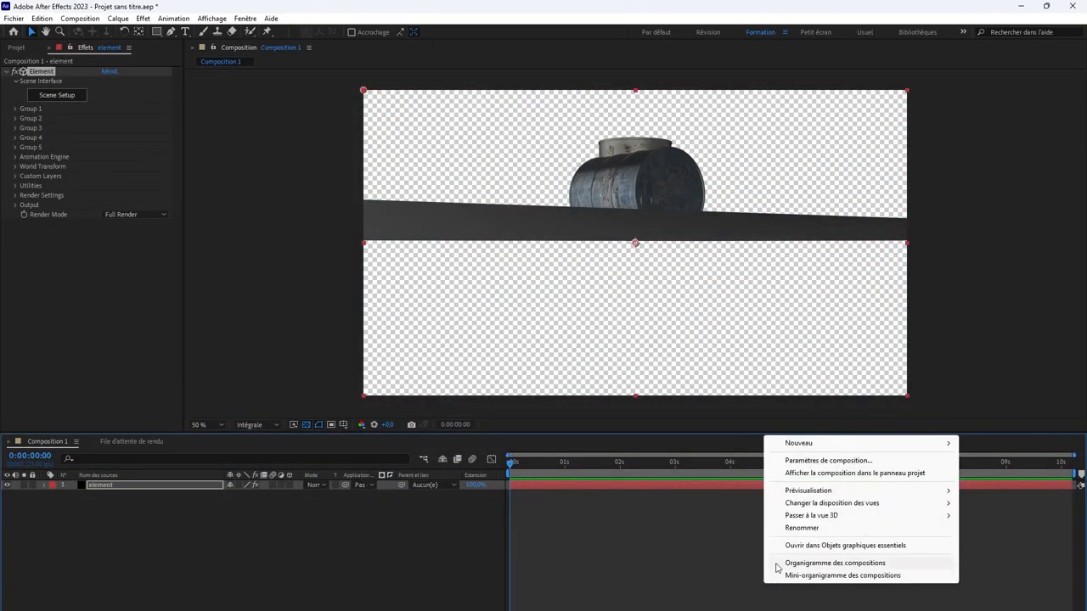
{"action": "mouse_move", "coordinate": [795, 443]}
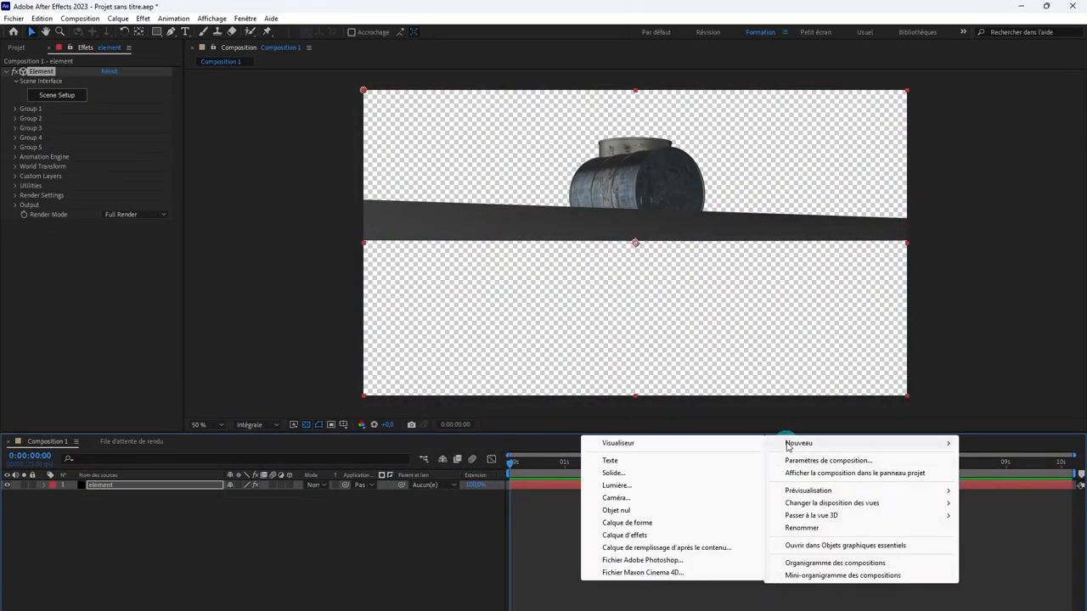
{"action": "left_click", "coordinate": [616, 499]}
{"action": "left_click", "coordinate": [673, 441]}
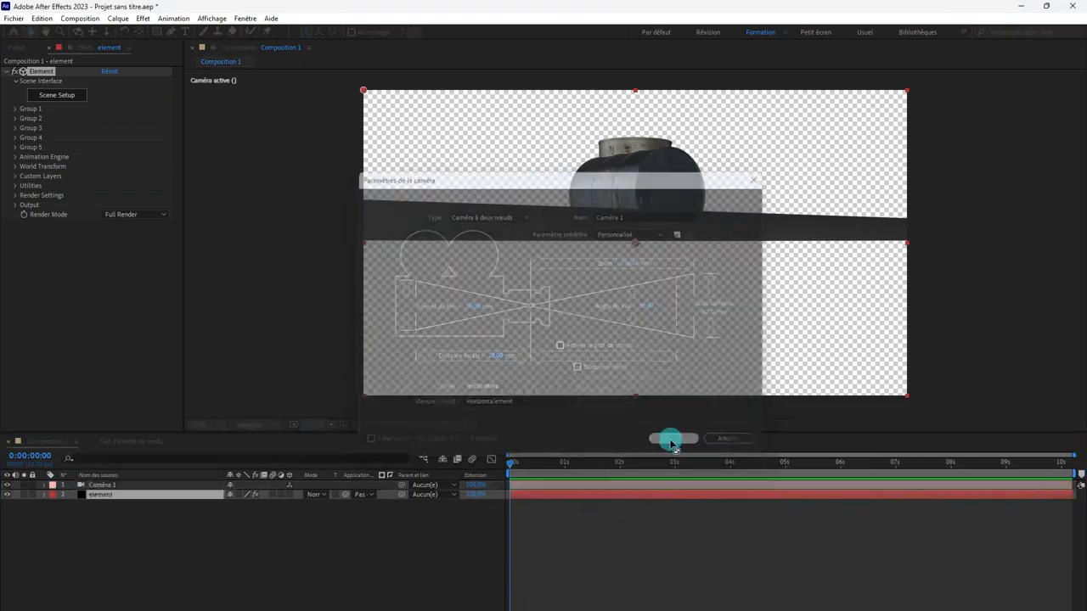
- Orbit and reposition Caméra 1 to frame both barrels from above, with the lying barrel left of the standing one
{"action": "left_click_drag", "start_coordinate": [617, 262], "coordinate": [608, 304]}
{"action": "key", "text": "c"}
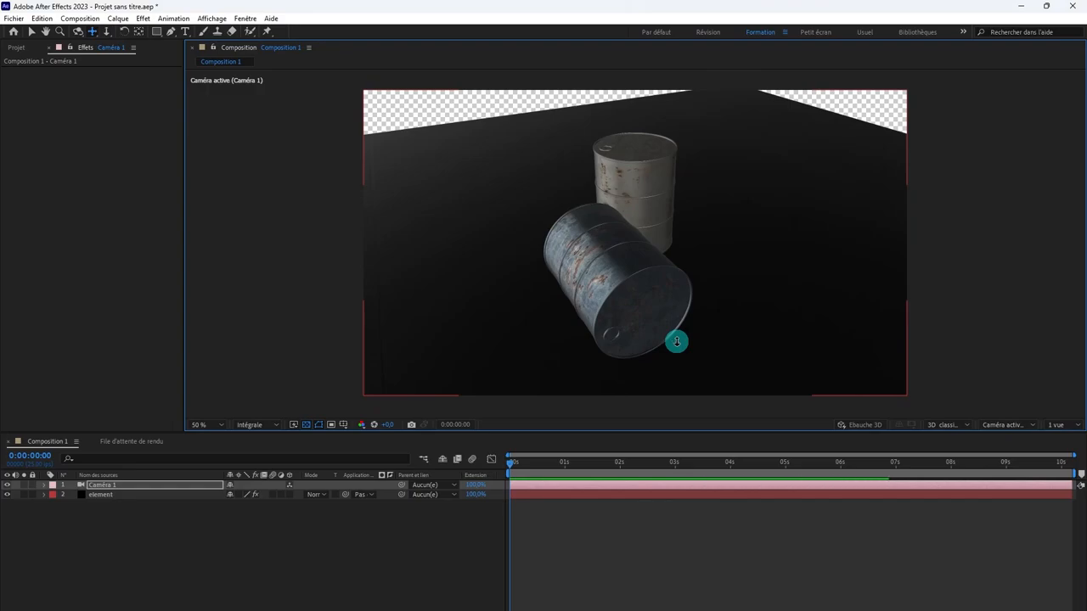
{"action": "key", "text": "c"}
{"action": "left_click_drag", "start_coordinate": [675, 341], "coordinate": [645, 323]}
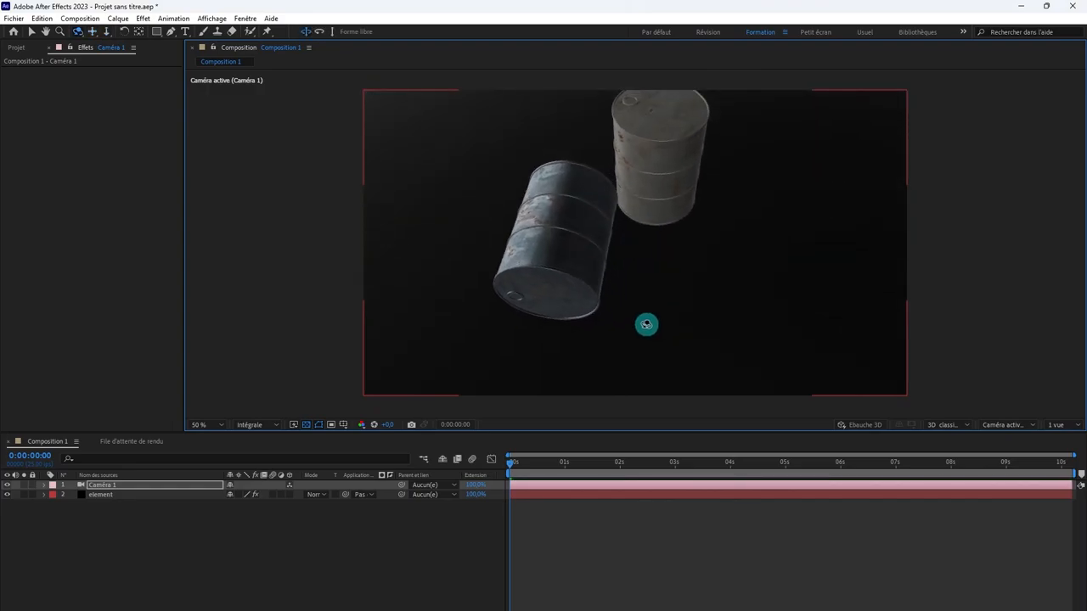
{"action": "left_click_drag", "start_coordinate": [715, 287], "coordinate": [662, 306]}
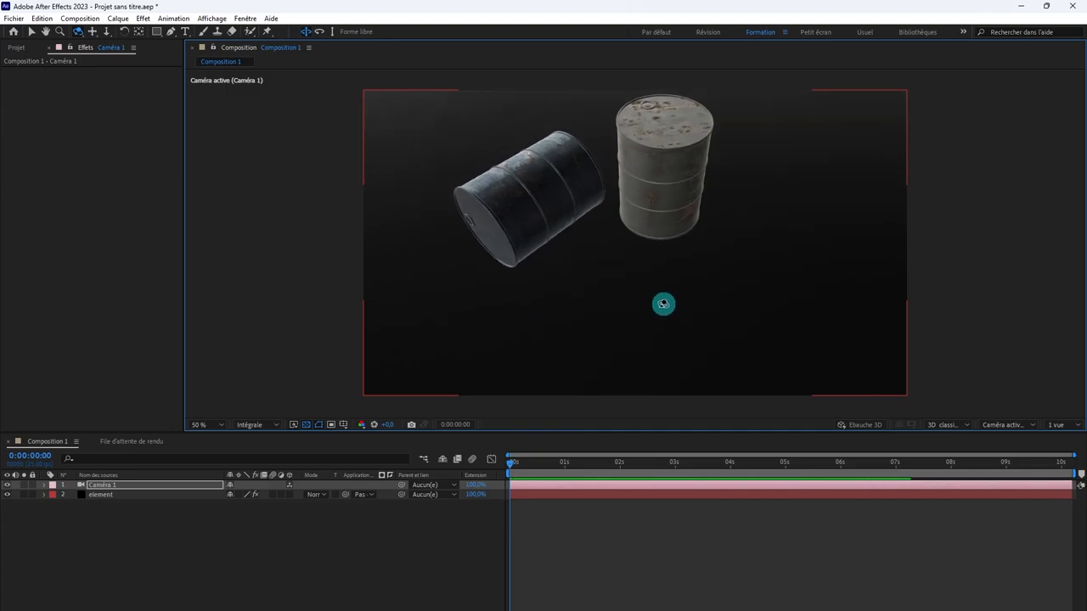
- Add a spot light (Concentrée) named Spot Lumière 1 with shadow casting enabled
{"action": "right_click", "coordinate": [669, 525]}
{"action": "mouse_move", "coordinate": [728, 388]}
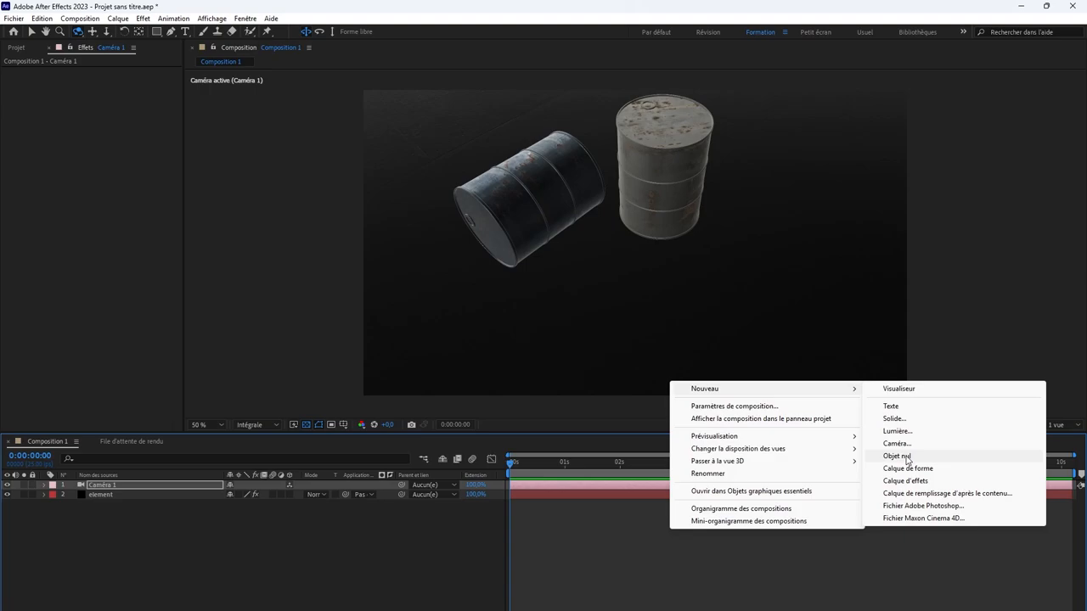
{"action": "left_click", "coordinate": [898, 431]}
{"action": "left_click", "coordinate": [557, 225]}
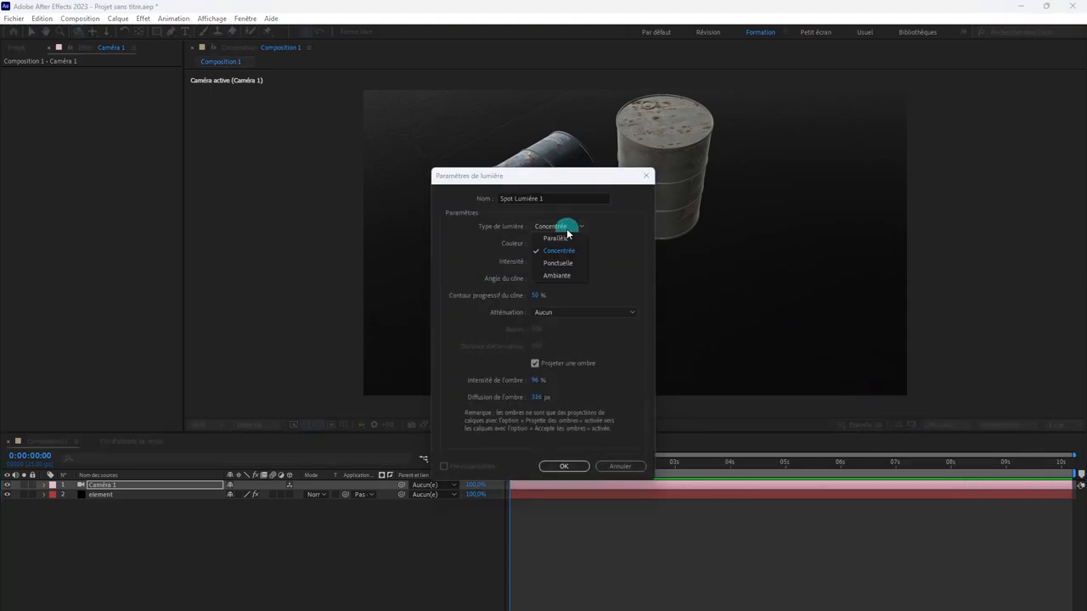
{"action": "left_click", "coordinate": [565, 230]}
{"action": "left_click", "coordinate": [583, 467]}
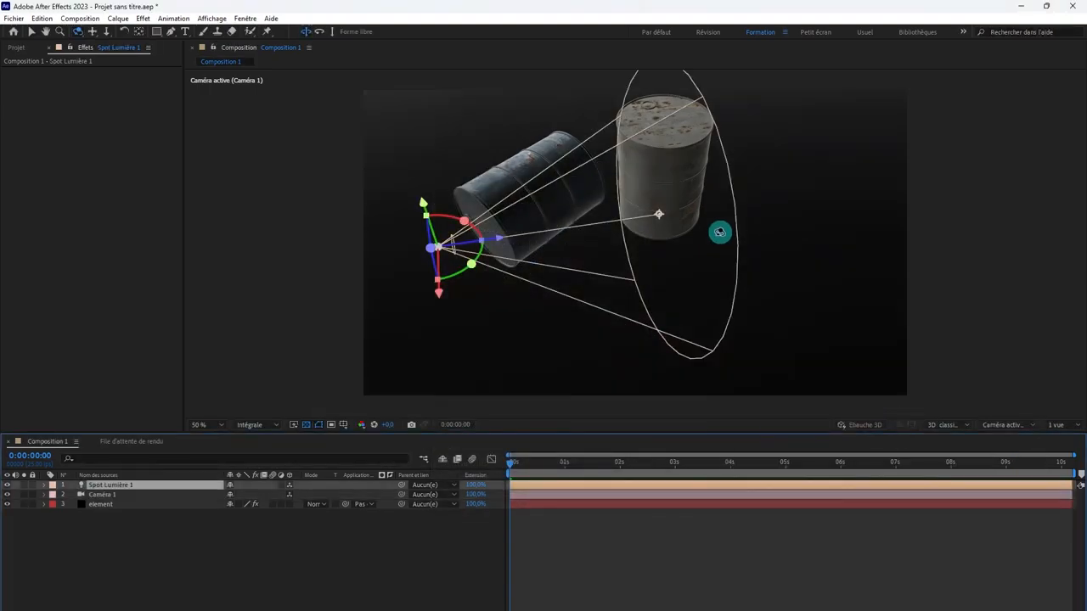
{"action": "left_click", "coordinate": [611, 520]}
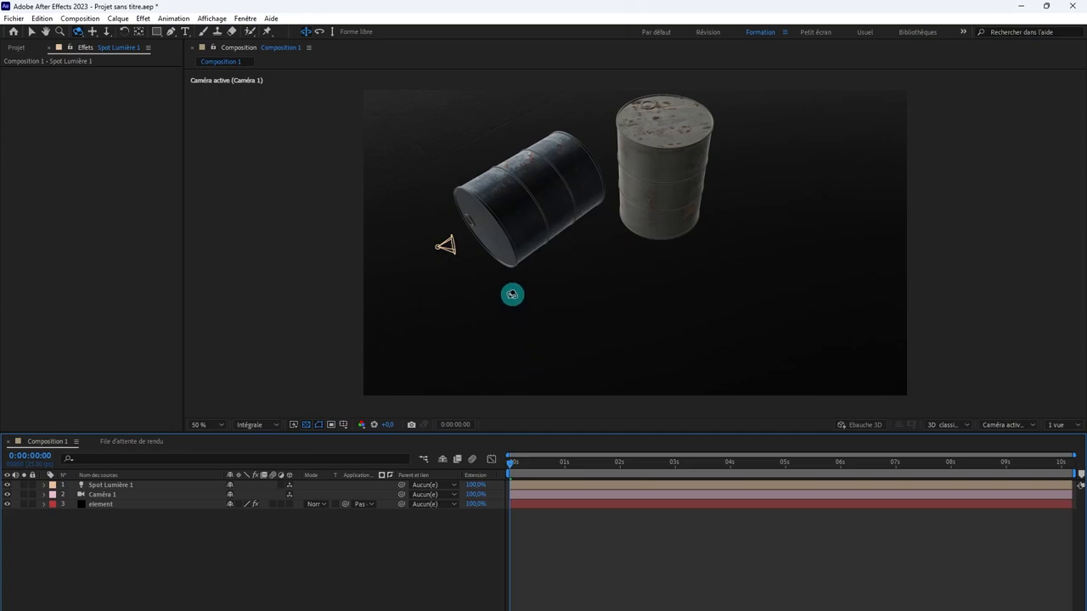
- Split the composition display into two views and select the Spot Lumière 1 layer
{"action": "key", "text": "v"}
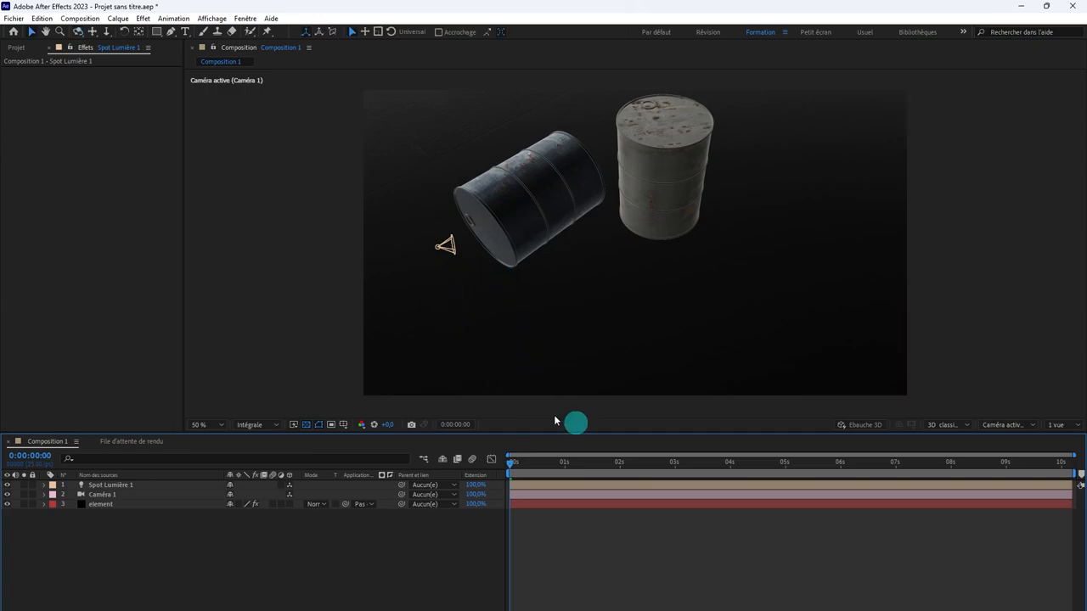
{"action": "left_click", "coordinate": [1067, 426]}
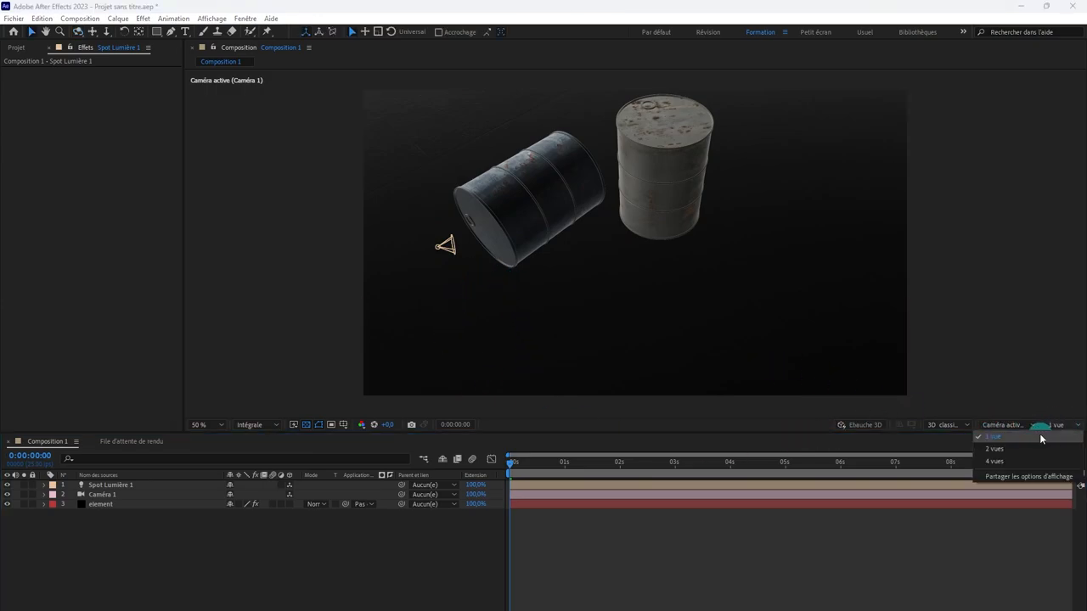
{"action": "left_click", "coordinate": [1000, 451]}
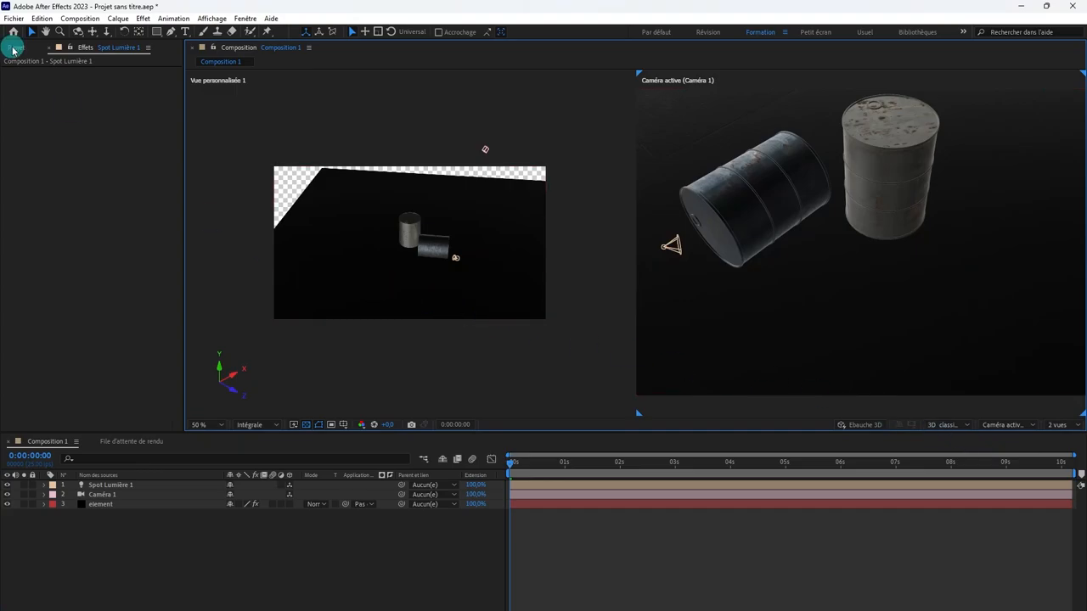
{"action": "left_click", "coordinate": [395, 352]}
{"action": "left_click_drag", "start_coordinate": [594, 486], "coordinate": [586, 486]}
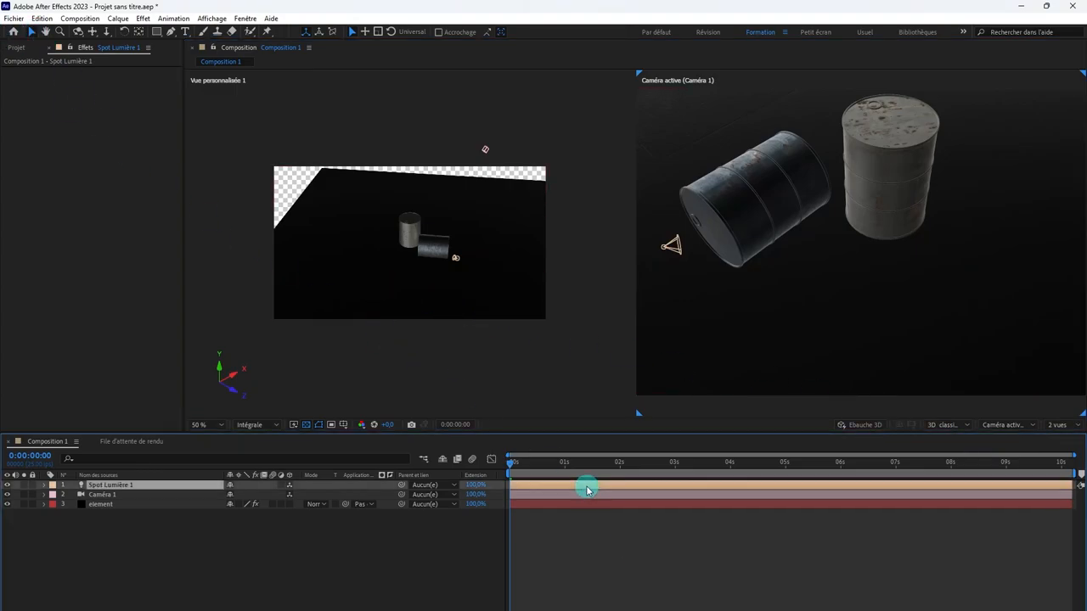
- Move Spot Lumière 1 above the barrels, aim it at the standing barrel, and set intensity to 54% and cone angle to 61°
{"action": "left_click", "coordinate": [486, 392]}
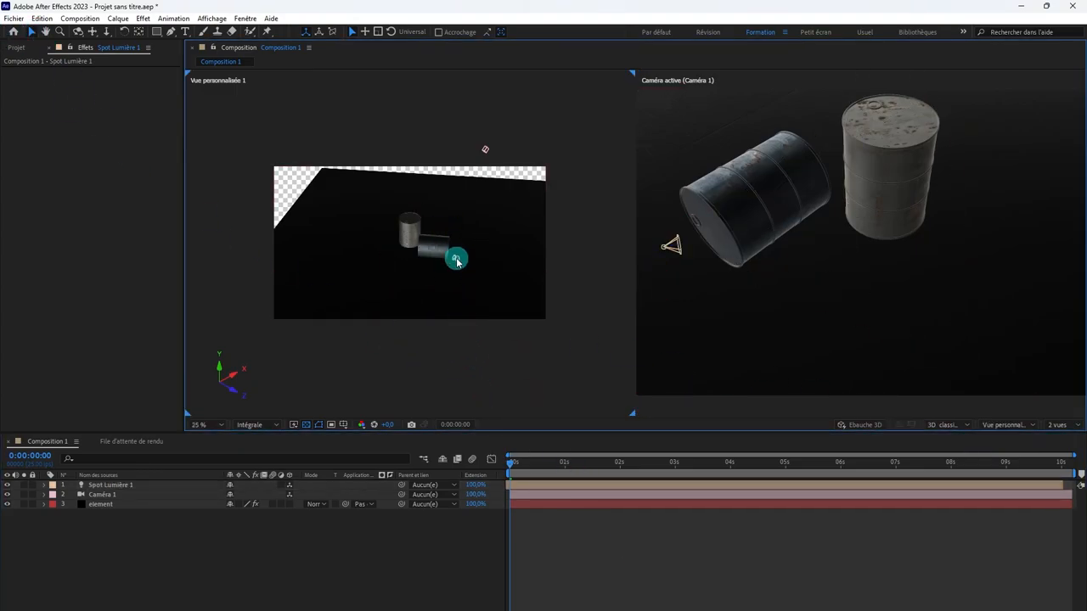
{"action": "left_click_drag", "start_coordinate": [456, 253], "coordinate": [386, 222]}
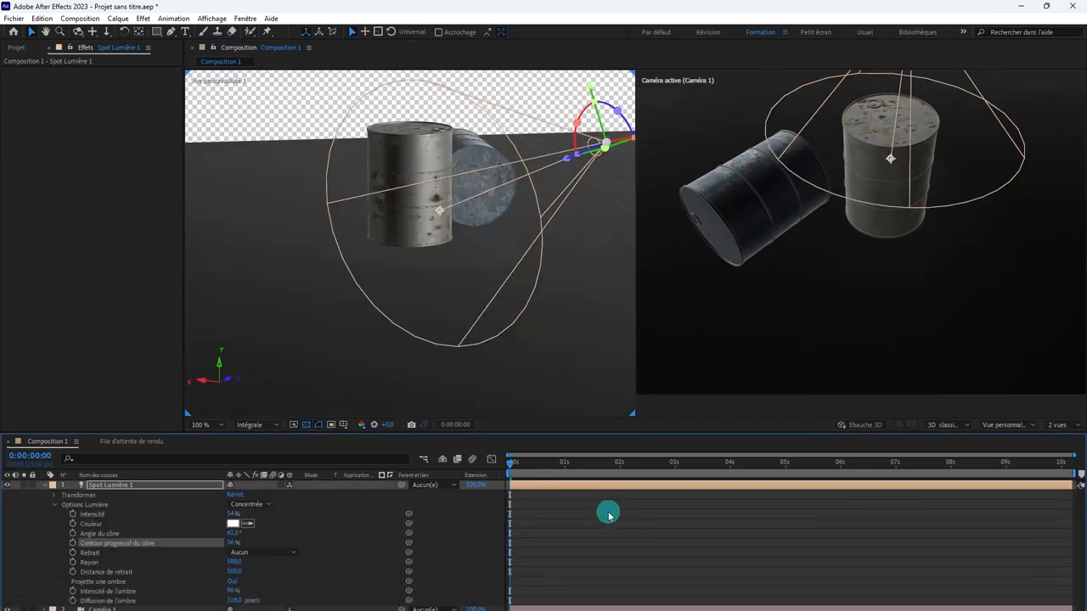
{"action": "scroll", "coordinate": [768, 192], "scroll_direction": "down", "scroll_amount": 2}
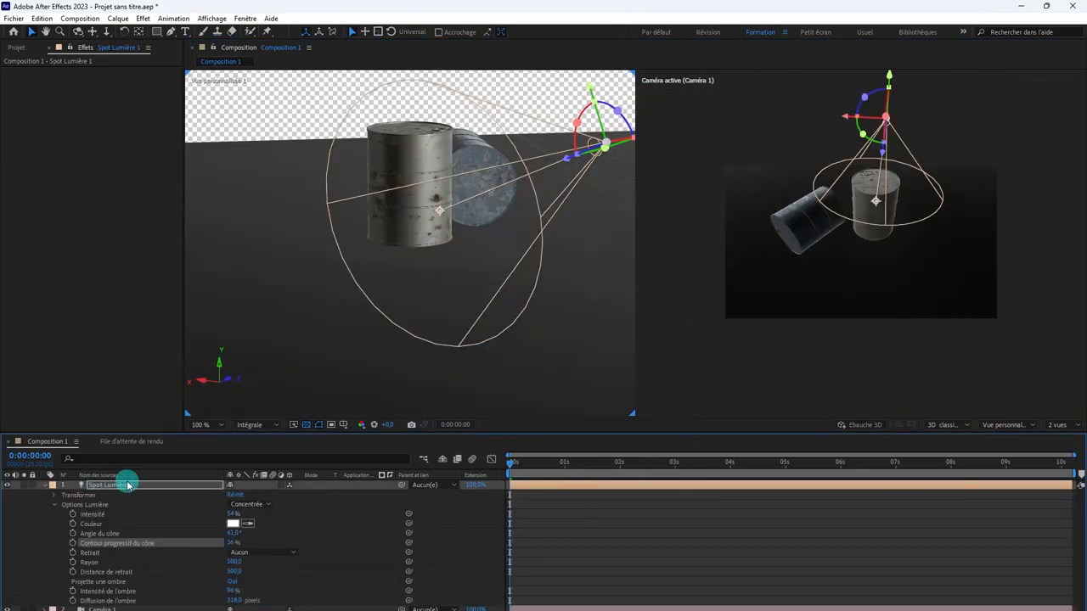
- Open the element layer's scene setup and preview Basic_2K_04 and Basic_2K_02 as candidate environment textures
{"action": "left_click", "coordinate": [747, 295]}
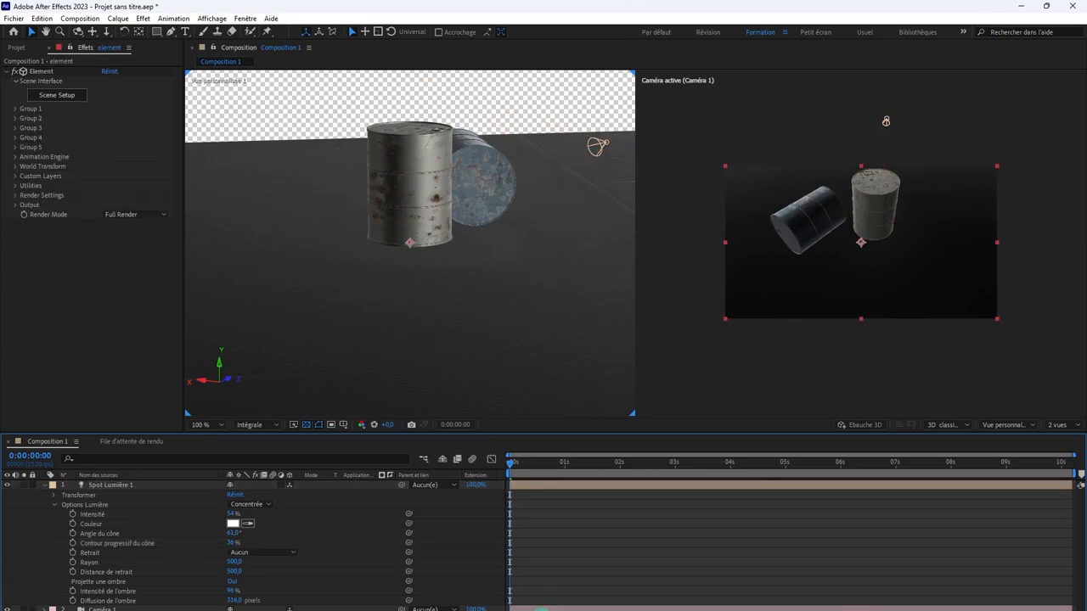
{"action": "left_click", "coordinate": [72, 95]}
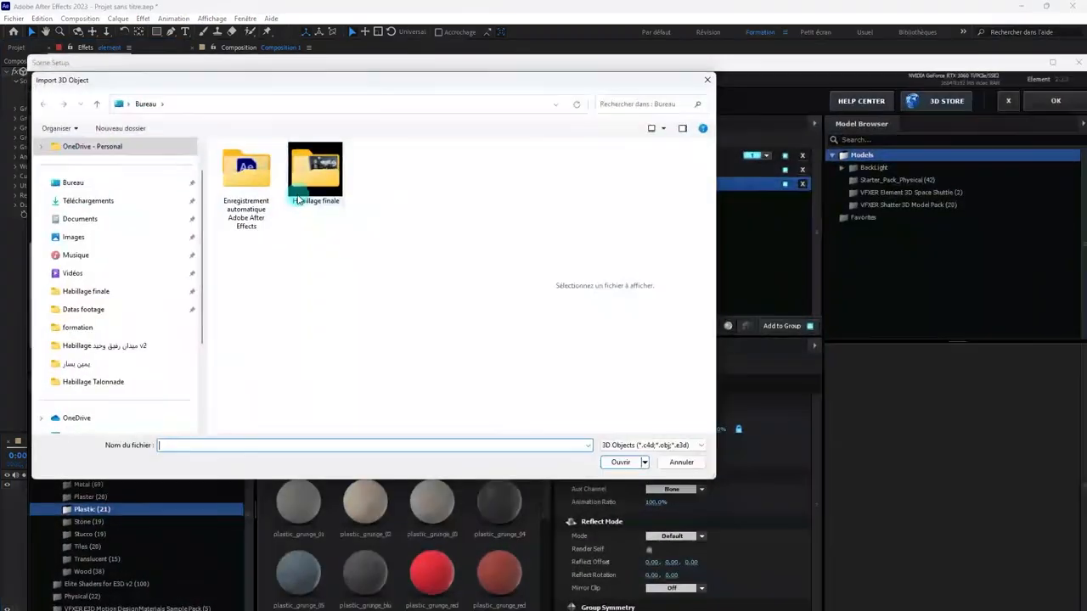
{"action": "left_click", "coordinate": [707, 81]}
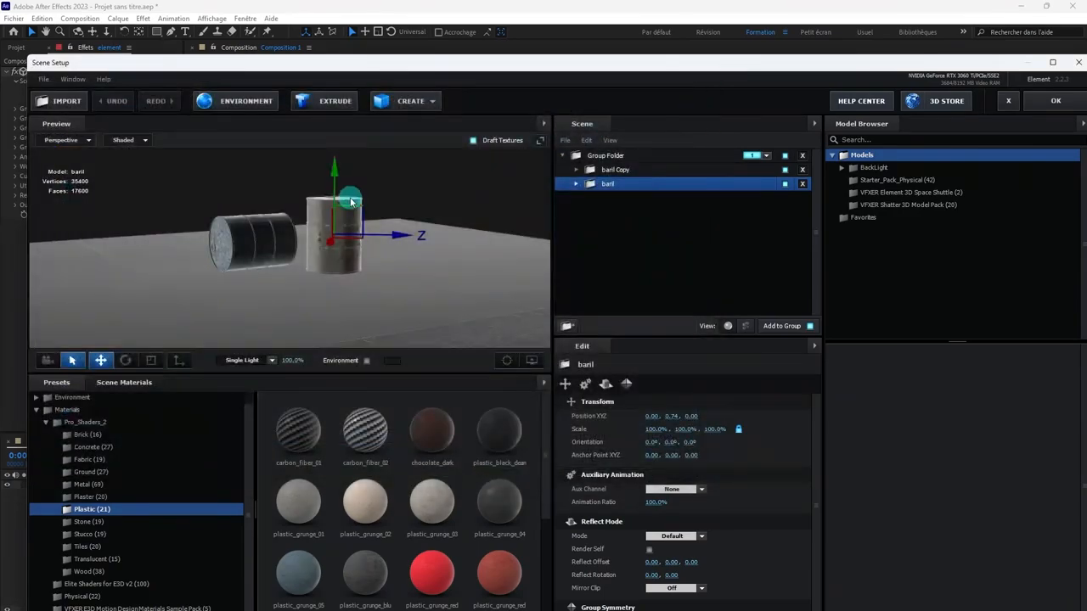
{"action": "left_click", "coordinate": [236, 99]}
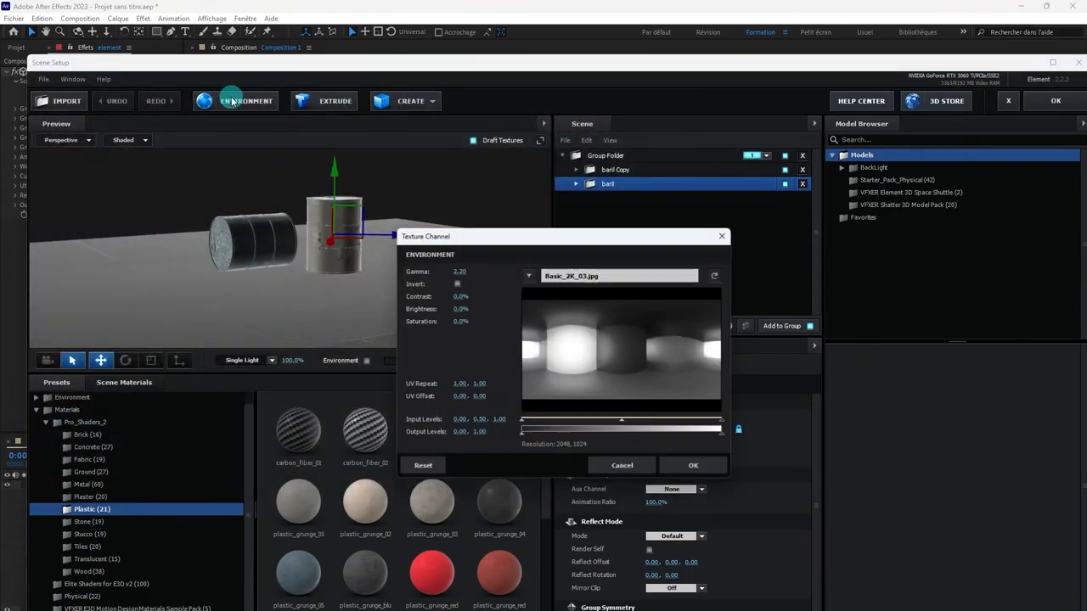
{"action": "left_click", "coordinate": [608, 311]}
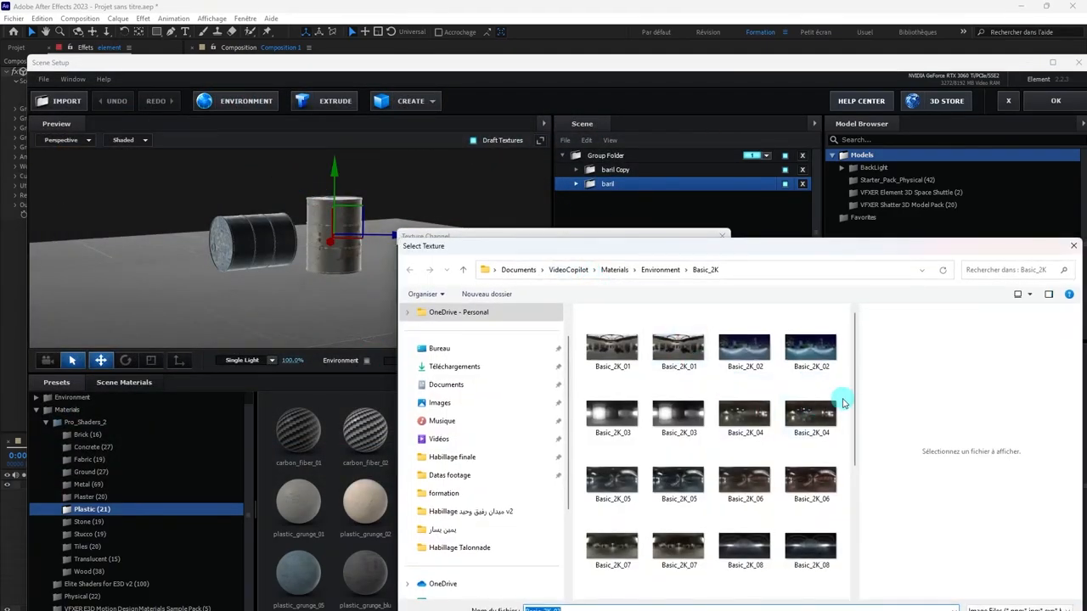
{"action": "left_click", "coordinate": [803, 414]}
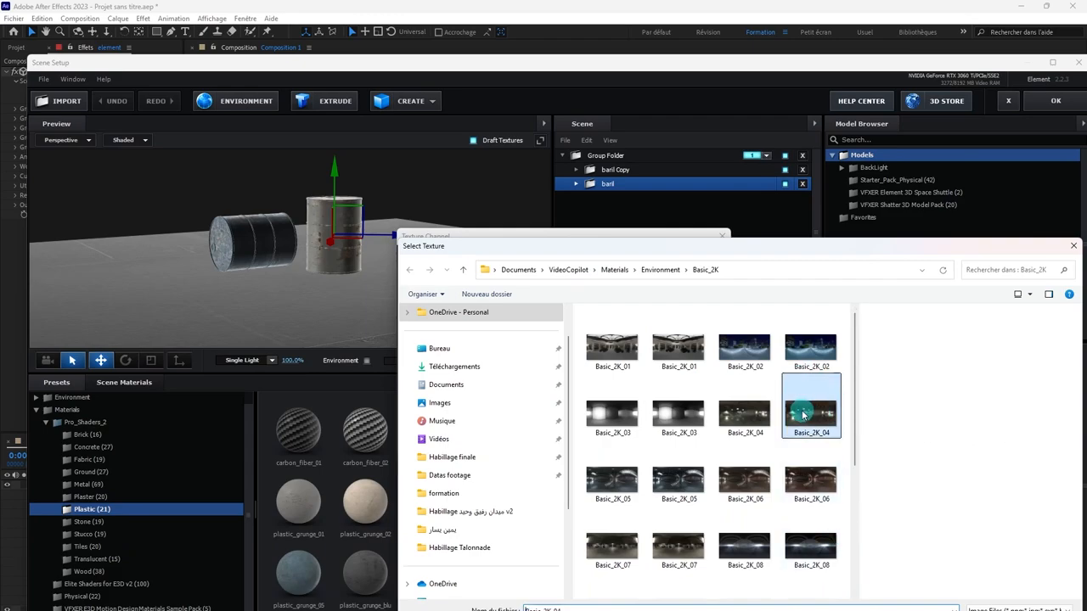
{"action": "left_click", "coordinate": [809, 346]}
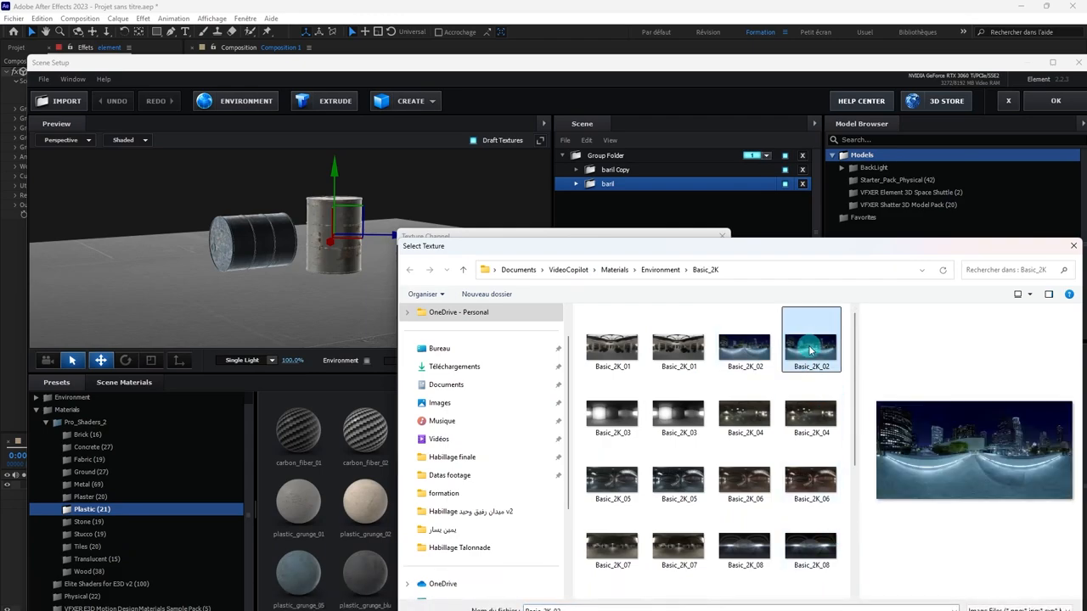
- Replace the environment texture with the Parking image from the V1_Environment folder and accept it
{"action": "left_click", "coordinate": [659, 269]}
{"action": "double_click", "coordinate": [638, 467]}
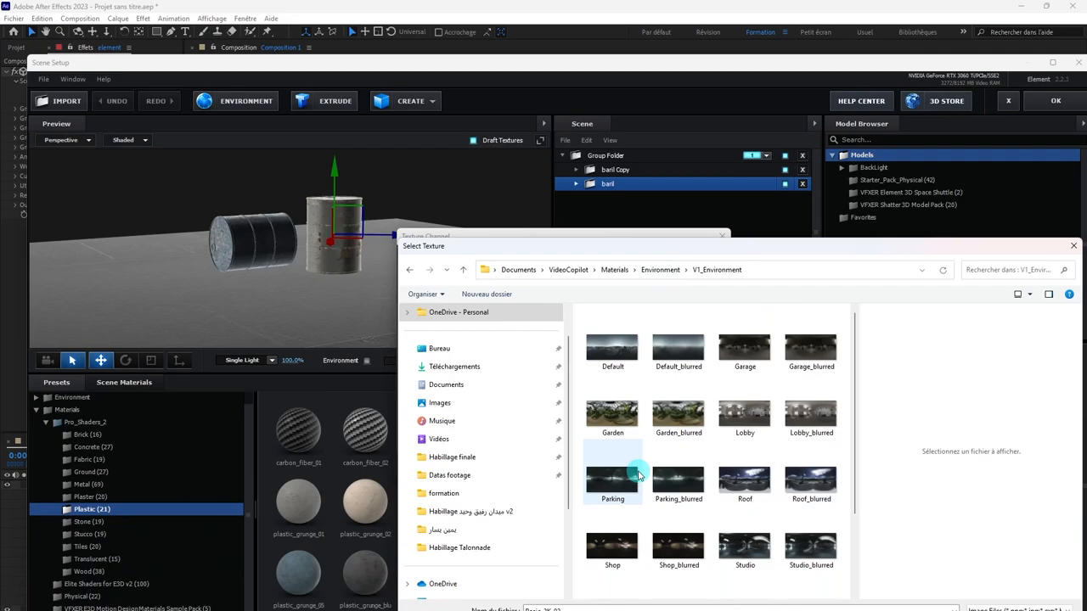
{"action": "scroll", "coordinate": [747, 501], "scroll_direction": "down", "scroll_amount": 3}
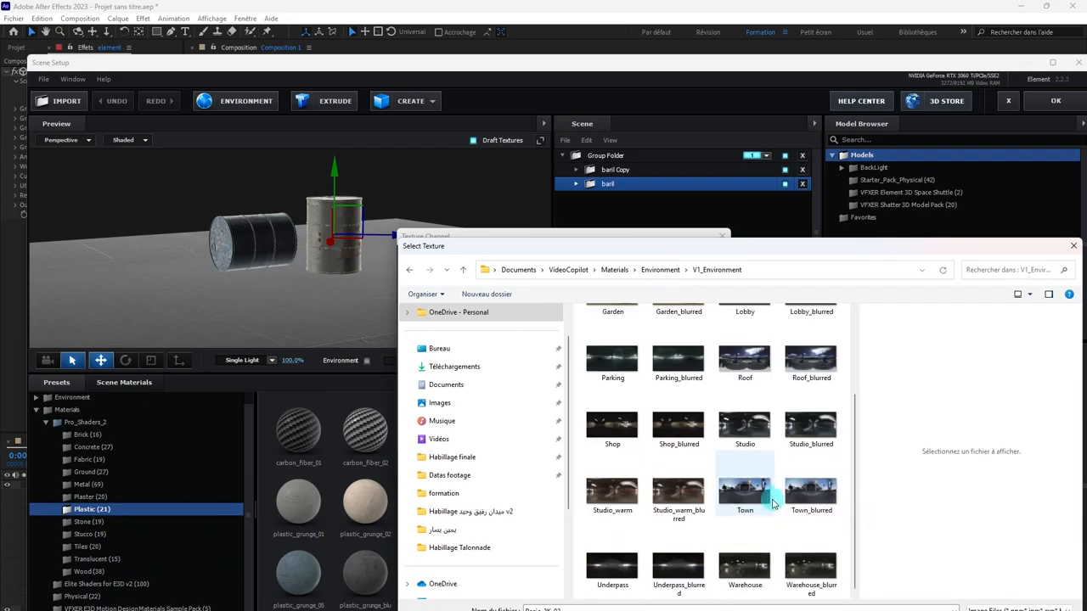
{"action": "left_click", "coordinate": [679, 567]}
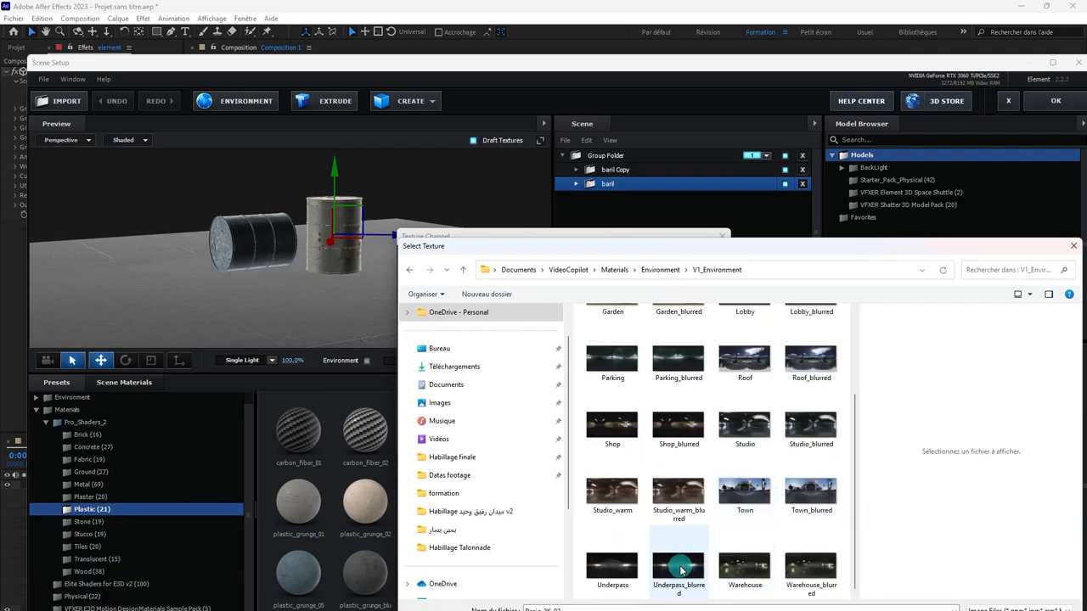
{"action": "left_click", "coordinate": [611, 567]}
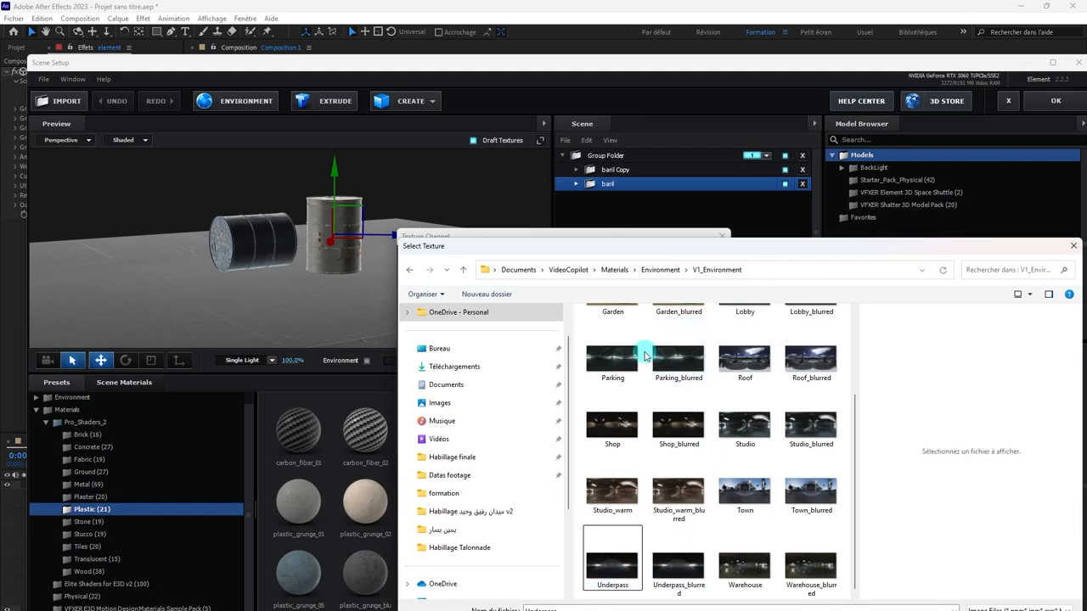
{"action": "left_click", "coordinate": [616, 361]}
{"action": "left_click", "coordinate": [677, 358]}
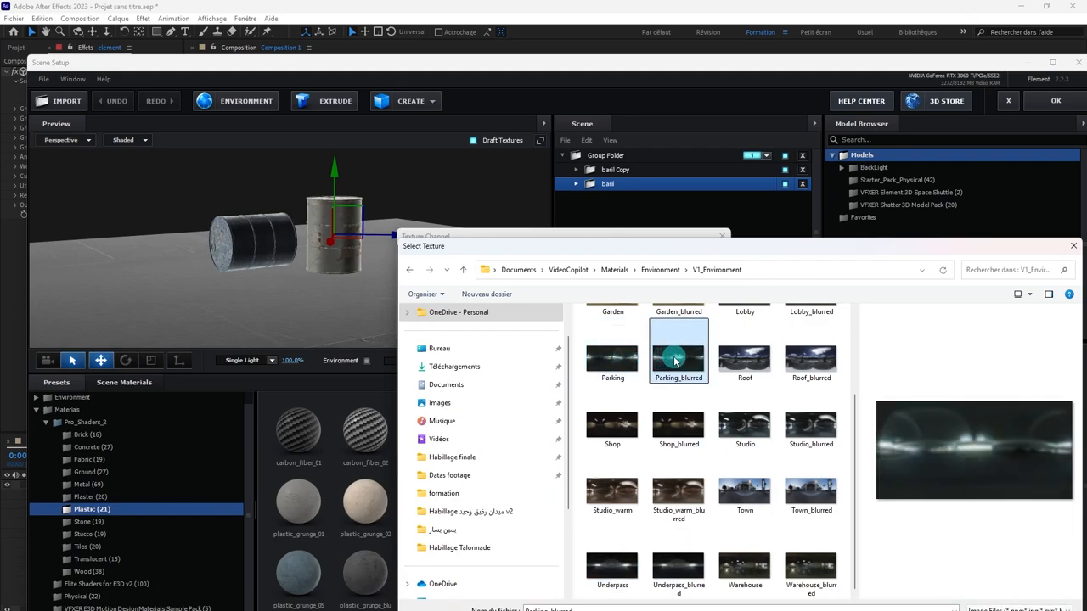
{"action": "left_click", "coordinate": [613, 356]}
{"action": "double_click", "coordinate": [613, 357]}
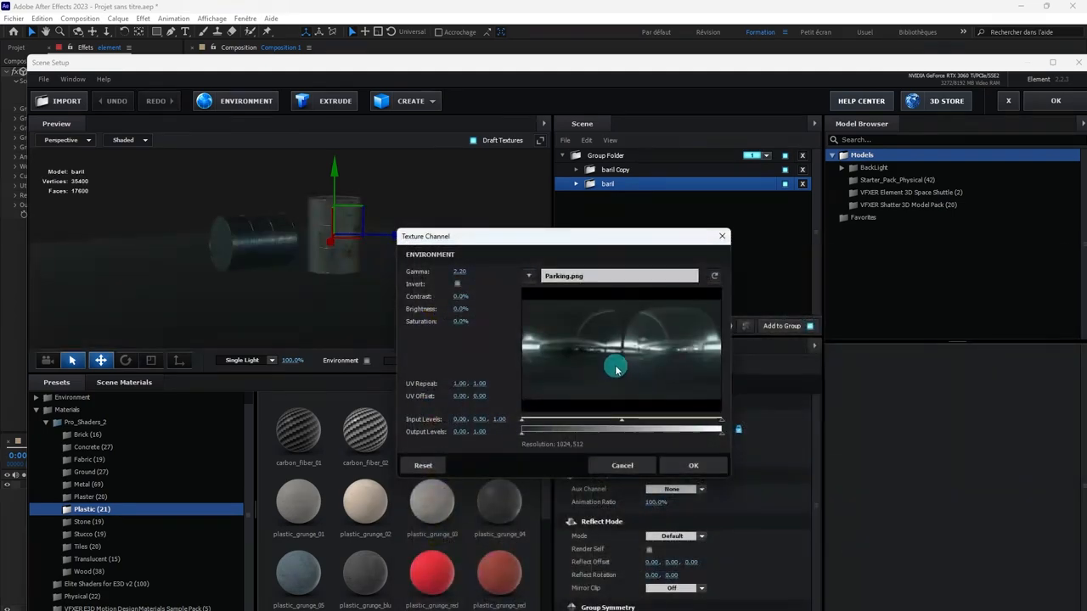
{"action": "left_click", "coordinate": [693, 465]}
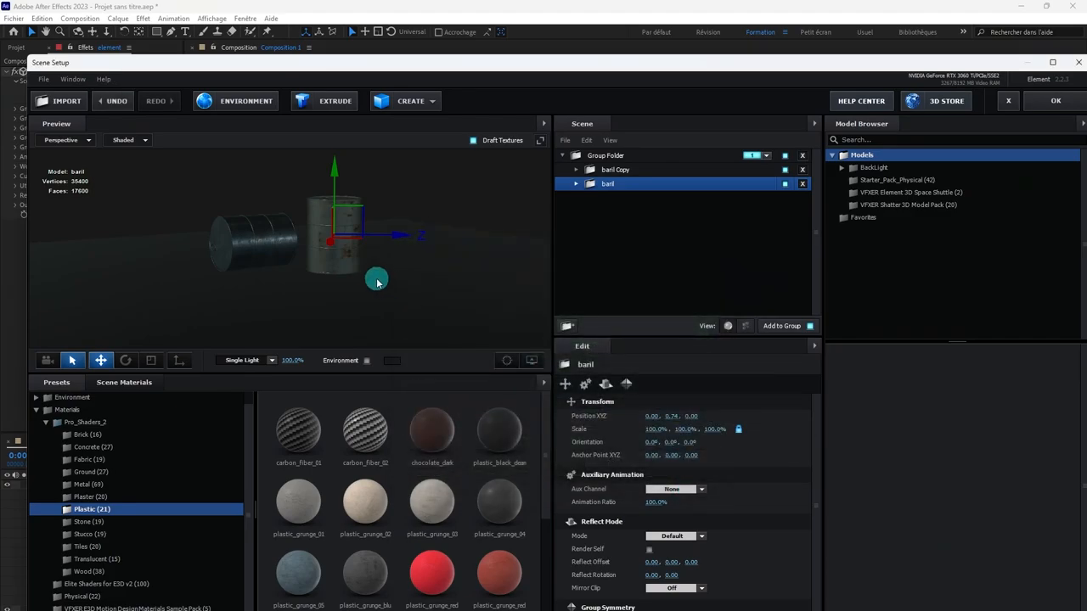
- Orbit the scene preview around the barrels to check the new environment, and accept the scene setup
{"action": "left_click", "coordinate": [371, 278]}
{"action": "left_click", "coordinate": [47, 360]}
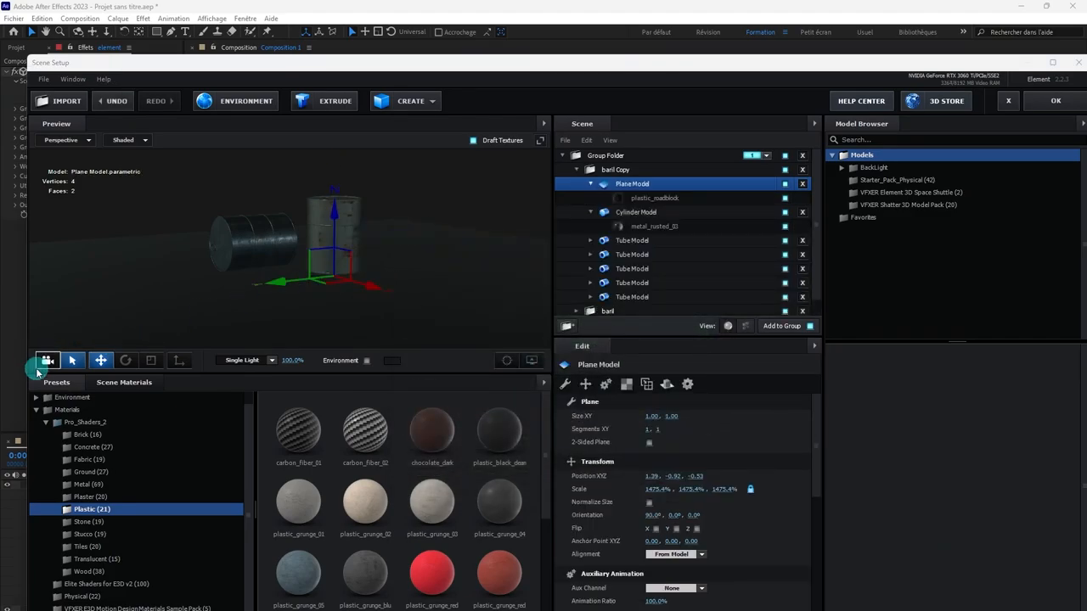
{"action": "left_click_drag", "start_coordinate": [204, 268], "coordinate": [223, 279]}
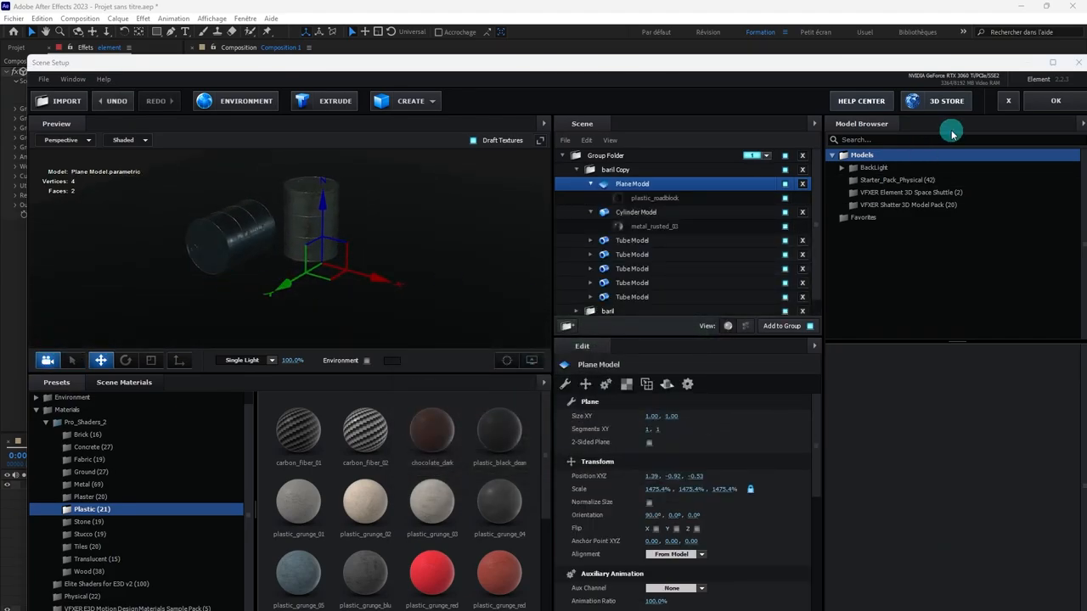
{"action": "left_click", "coordinate": [1052, 100]}
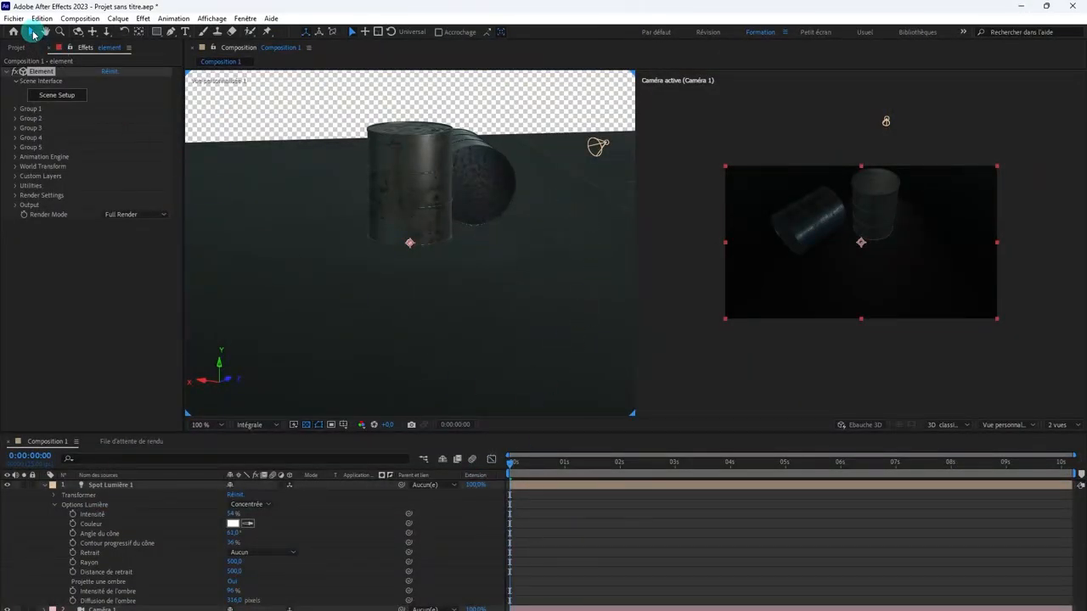
- Move Spot Lumière 1 to the far side of the standing barrel, aim it between the two barrels, and set its intensity to 100%
{"action": "left_click", "coordinate": [640, 167]}
{"action": "left_click", "coordinate": [593, 144]}
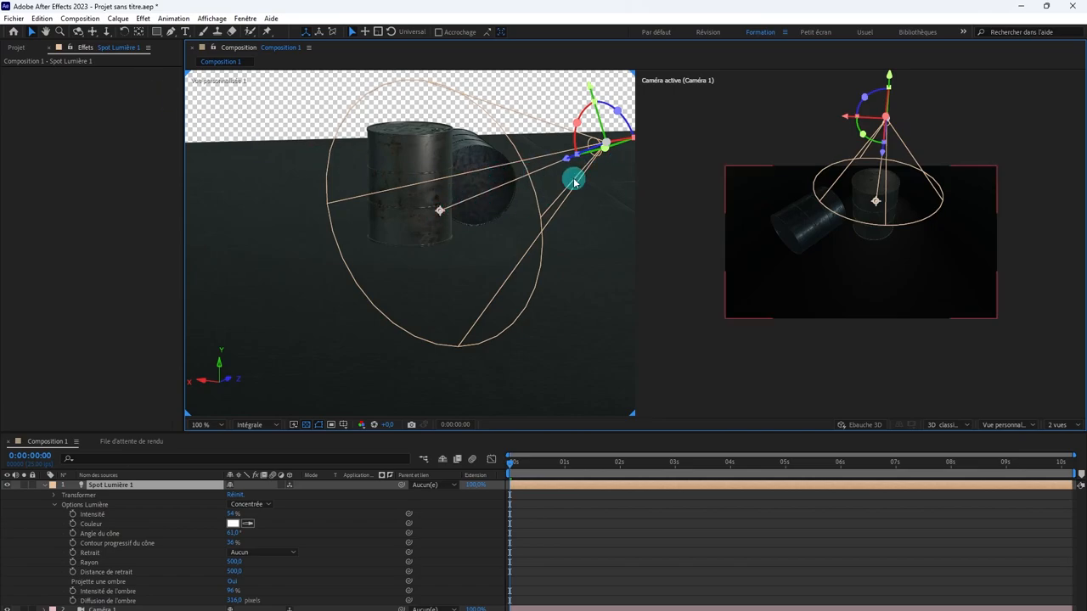
{"action": "left_click_drag", "start_coordinate": [574, 182], "coordinate": [679, 232]}
{"action": "left_click", "coordinate": [988, 235]}
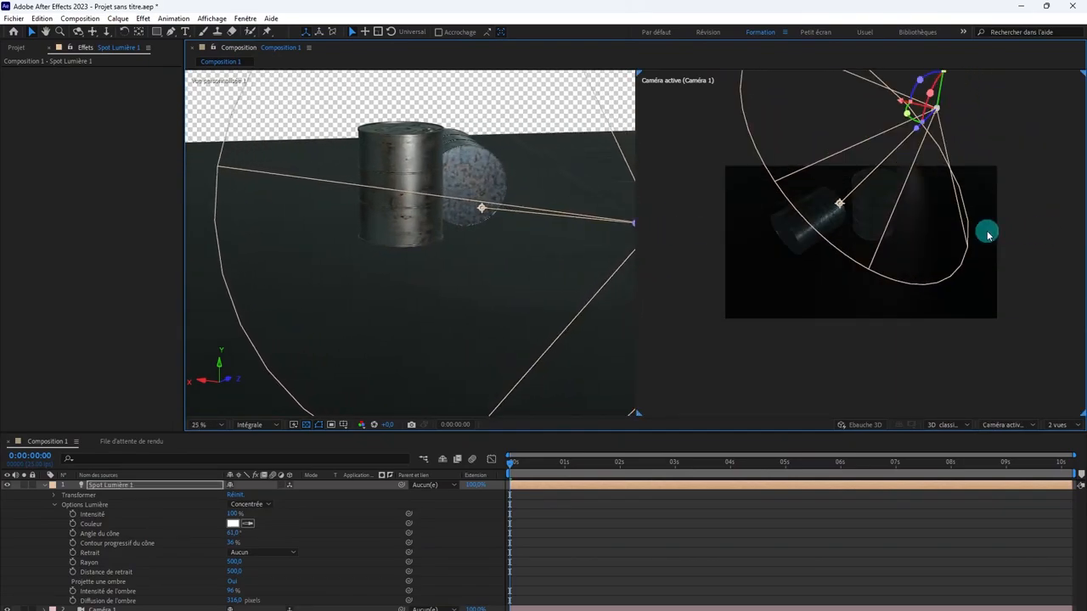
{"action": "left_click", "coordinate": [998, 351]}
{"action": "left_click", "coordinate": [955, 104]}
{"action": "left_click", "coordinate": [939, 111]}
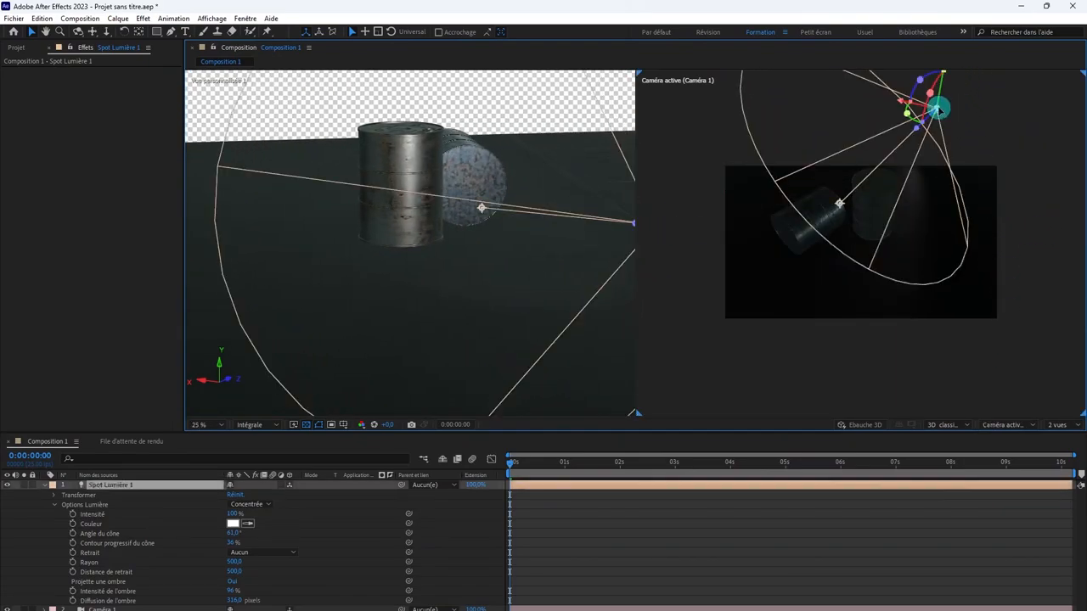
- Orbit Caméra 1 around the barrels and move Spot Lumière 1 out beyond the right edge of the camera frame
{"action": "key", "text": "c"}
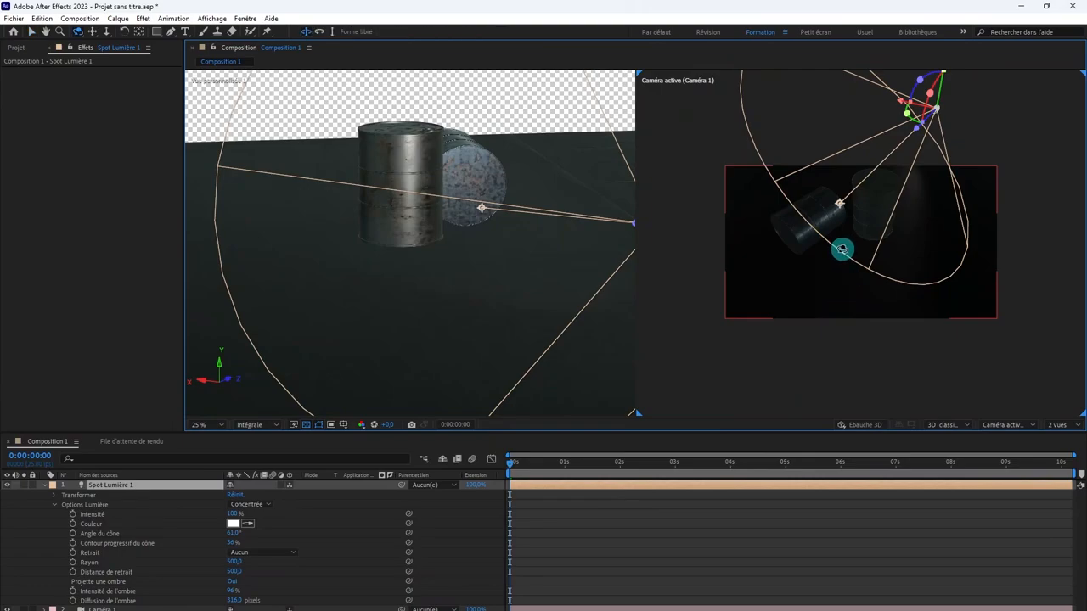
{"action": "left_click_drag", "start_coordinate": [842, 248], "coordinate": [844, 272]}
{"action": "scroll", "coordinate": [845, 271], "scroll_direction": "down", "scroll_amount": 1}
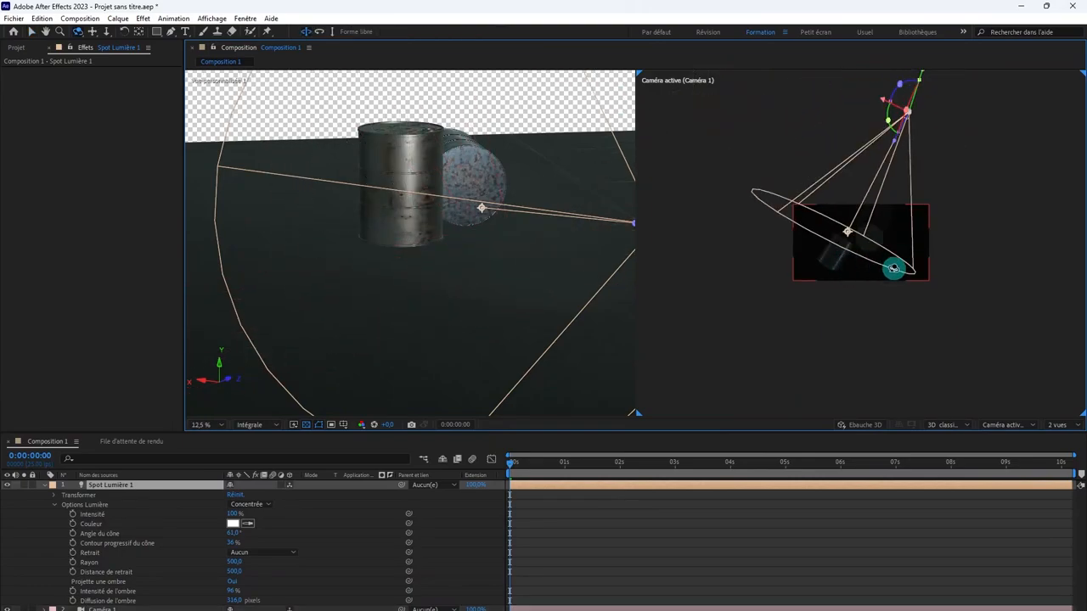
{"action": "left_click", "coordinate": [32, 32]}
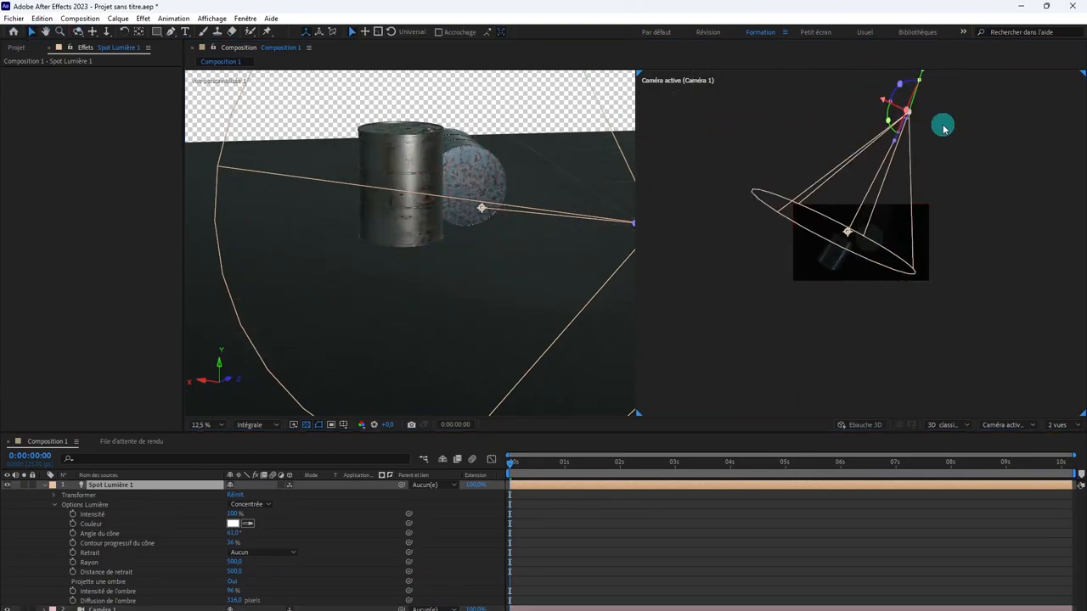
{"action": "left_click", "coordinate": [946, 113]}
{"action": "left_click_drag", "start_coordinate": [909, 110], "coordinate": [867, 240]}
{"action": "scroll", "coordinate": [867, 261], "scroll_direction": "up", "scroll_amount": 1}
{"action": "key", "text": "c"}
{"action": "left_click", "coordinate": [890, 502]}
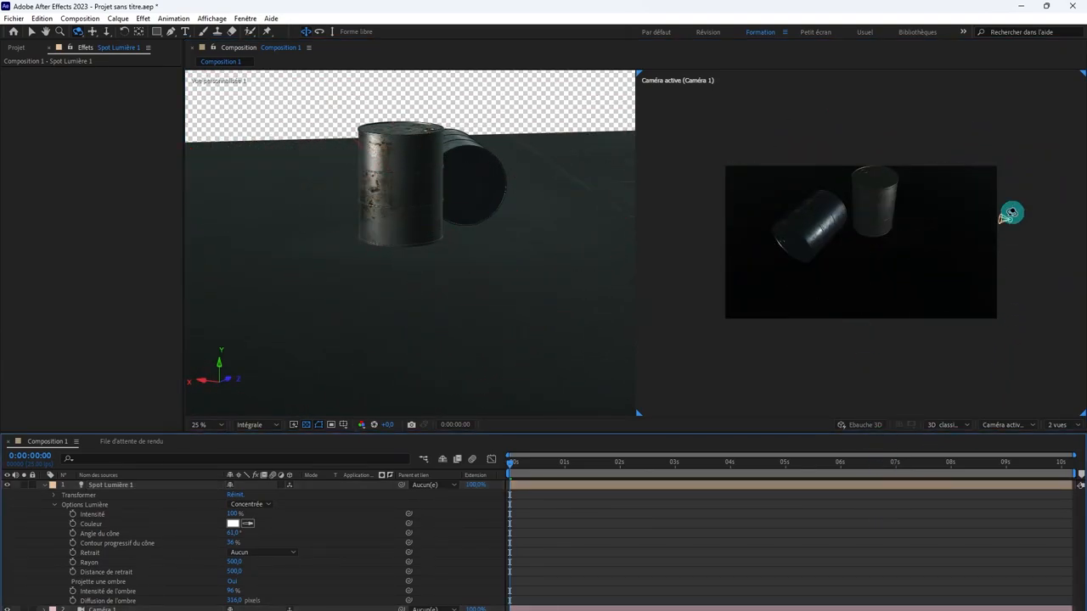
- Raise Spot Lumière 1 above the upper right of the camera frame, aim it at the standing barrel, and set its cone feather to 26%
{"action": "key", "text": "v"}
{"action": "left_click_drag", "start_coordinate": [1009, 222], "coordinate": [1020, 106]}
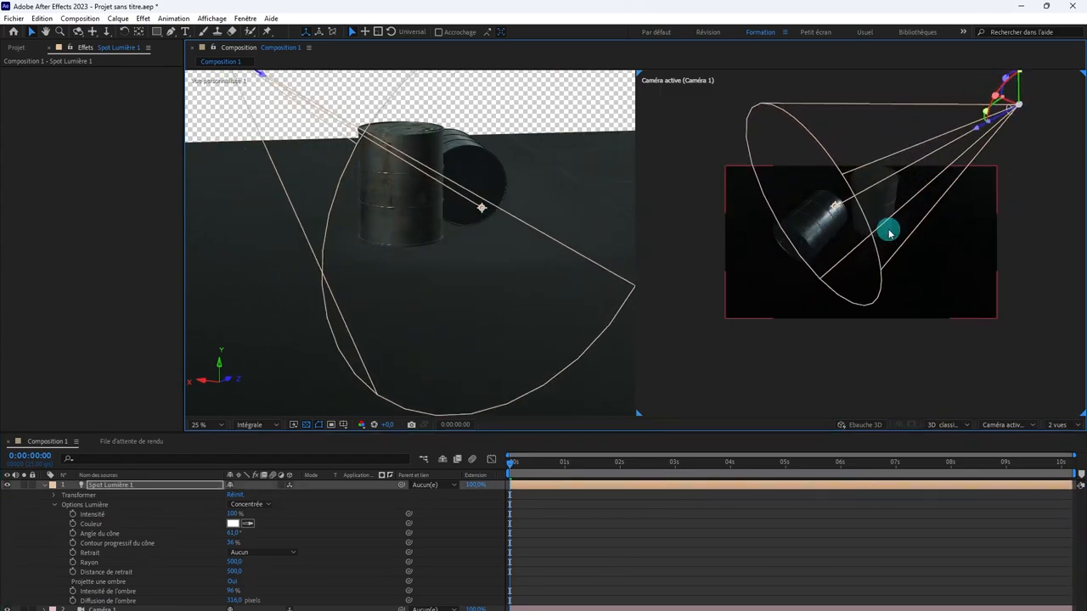
{"action": "mouse_move", "coordinate": [835, 206]}
{"action": "left_mouse_down"}
{"action": "mouse_move", "coordinate": [880, 211]}
{"action": "mouse_move", "coordinate": [888, 223]}
{"action": "left_mouse_up"}
- Raise the intensity of Spot Lumière 1 to 461%
{"action": "left_click", "coordinate": [232, 513]}
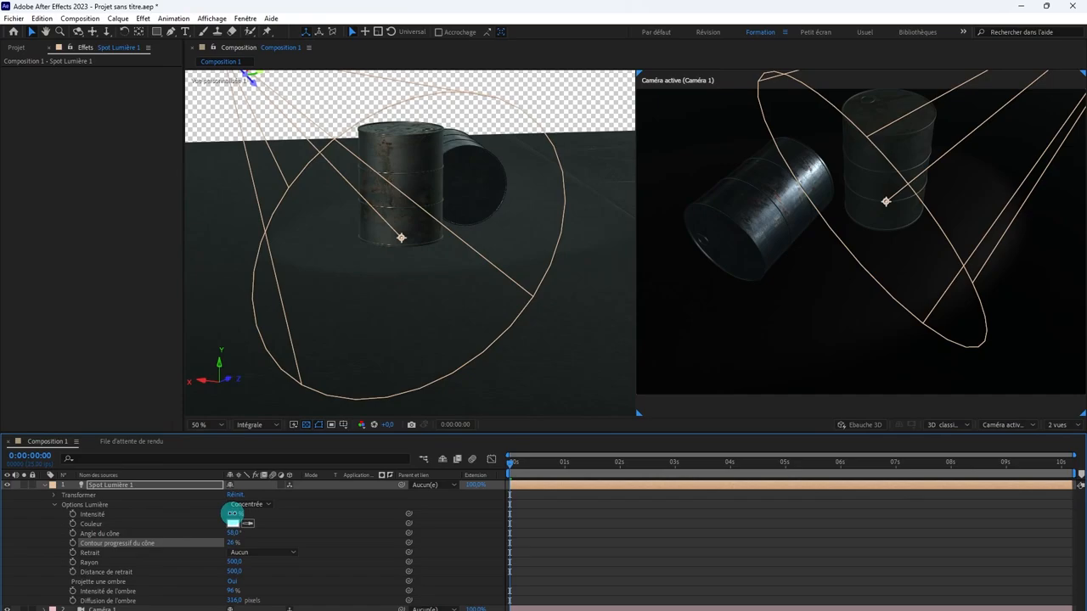
{"action": "left_click_drag", "start_coordinate": [231, 513], "coordinate": [341, 523]}
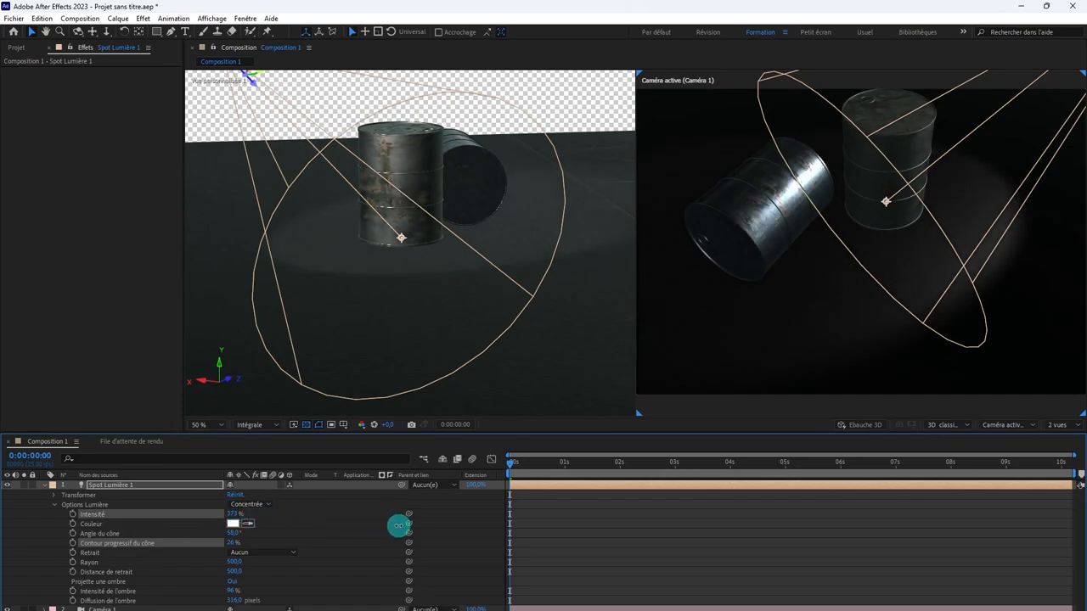
{"action": "left_click", "coordinate": [391, 526]}
{"action": "left_click", "coordinate": [252, 526]}
{"action": "left_click_drag", "start_coordinate": [232, 514], "coordinate": [299, 515]}
{"action": "scroll", "coordinate": [759, 286], "scroll_direction": "down", "scroll_amount": 2}
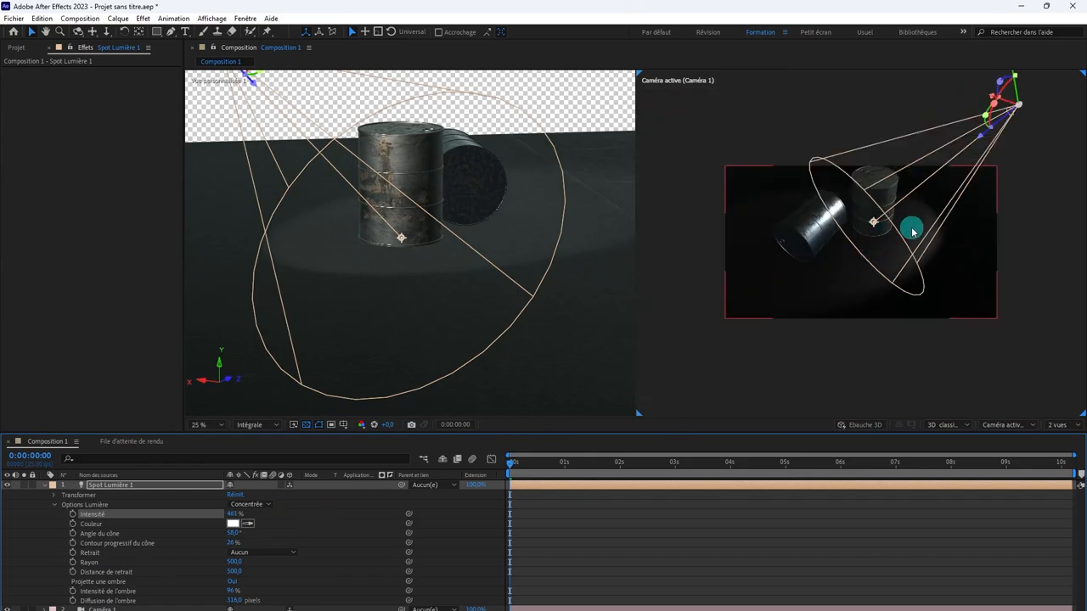
- Orbit Caméra 1 to reframe the lying and standing barrels from a slightly different angle
{"action": "left_click", "coordinate": [889, 369]}
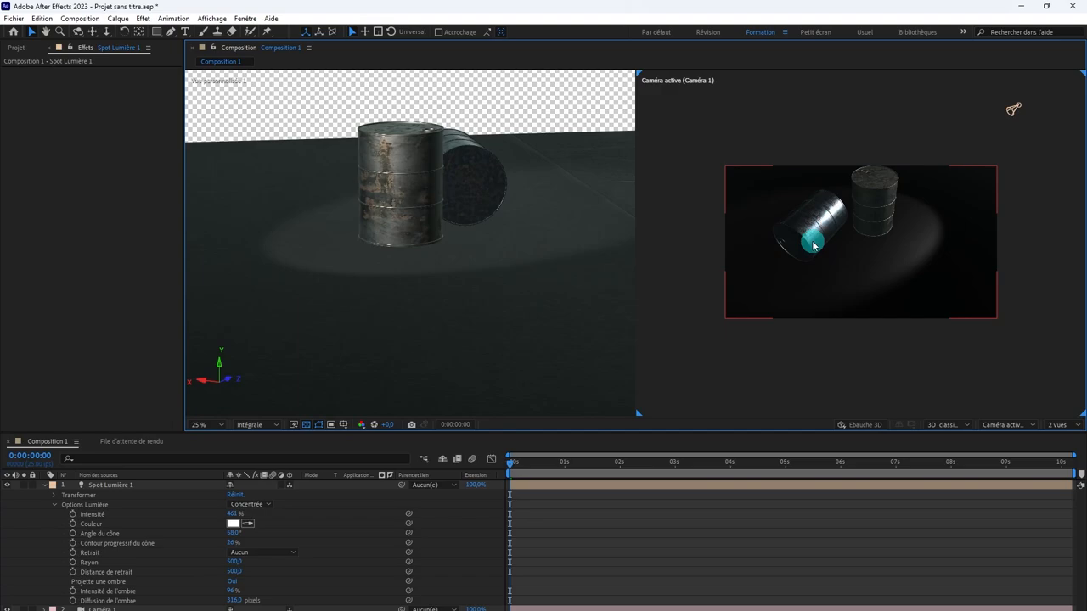
{"action": "key", "text": "c"}
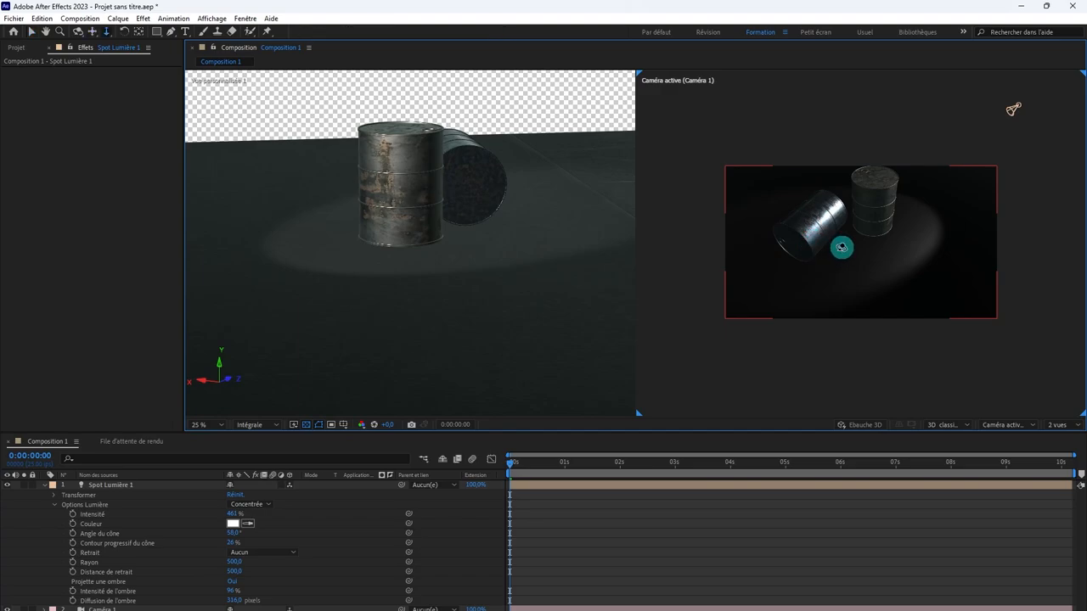
{"action": "key", "text": "c"}
{"action": "left_click_drag", "start_coordinate": [1013, 109], "coordinate": [1042, 120]}
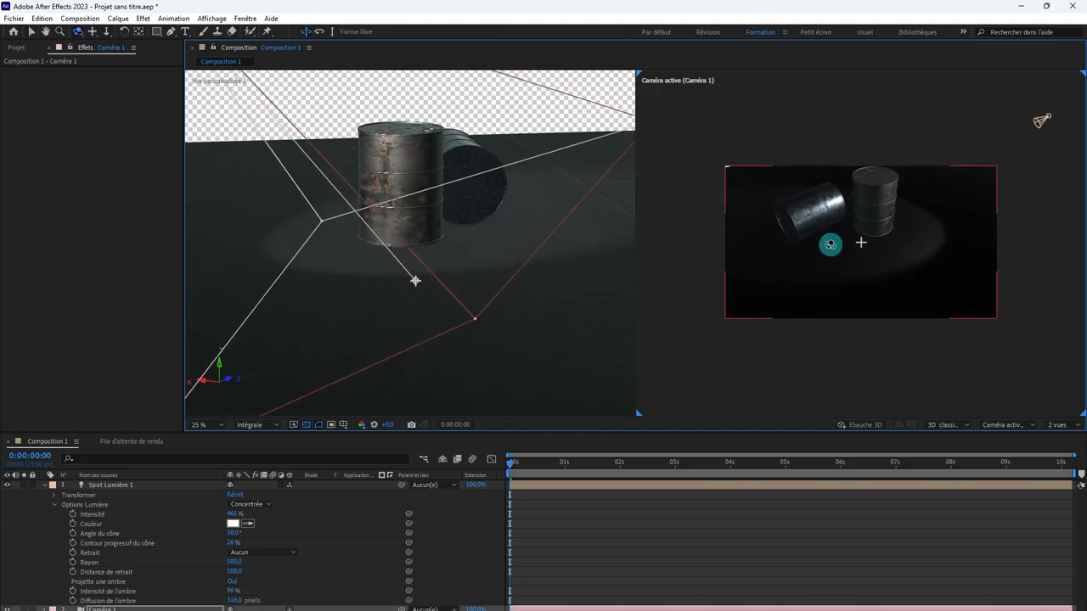
{"action": "key", "text": "ctrl+shift+a"}
{"action": "key", "text": "period"}
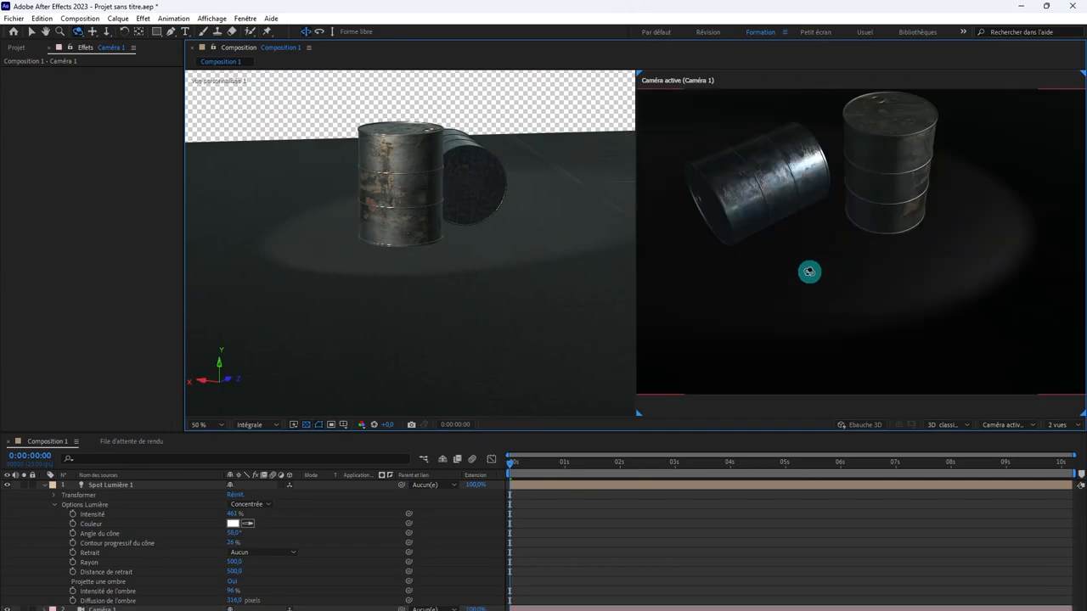
- Enable shadows and ambient occlusion in the Element effect's render settings on the element layer
{"action": "left_click", "coordinate": [875, 427]}
{"action": "left_click", "coordinate": [577, 610]}
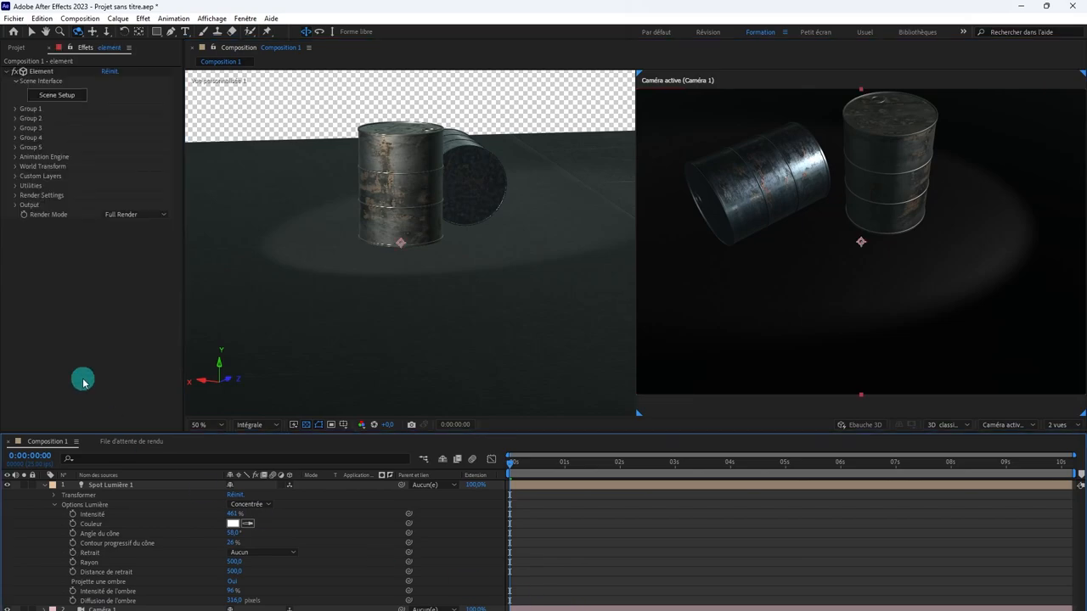
{"action": "left_click", "coordinate": [16, 196]}
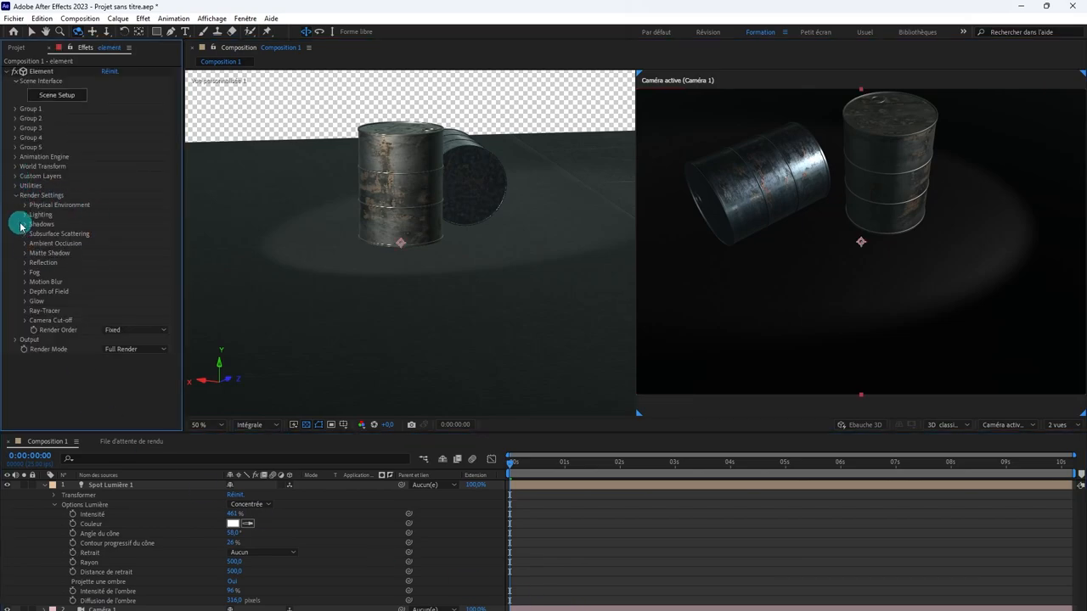
{"action": "left_click", "coordinate": [24, 225]}
{"action": "left_click", "coordinate": [105, 234]}
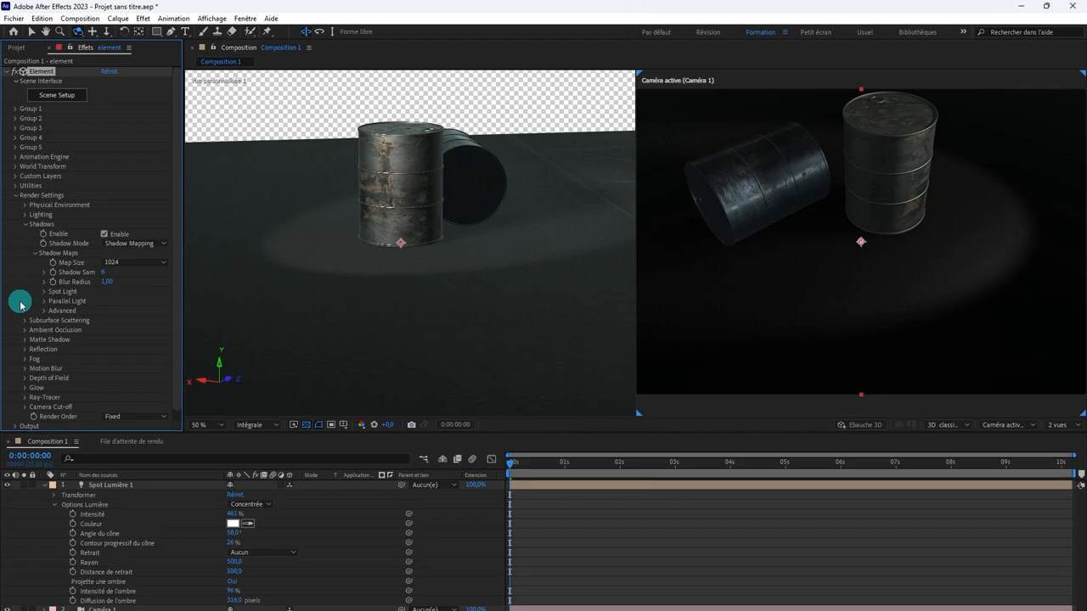
{"action": "left_click", "coordinate": [25, 330]}
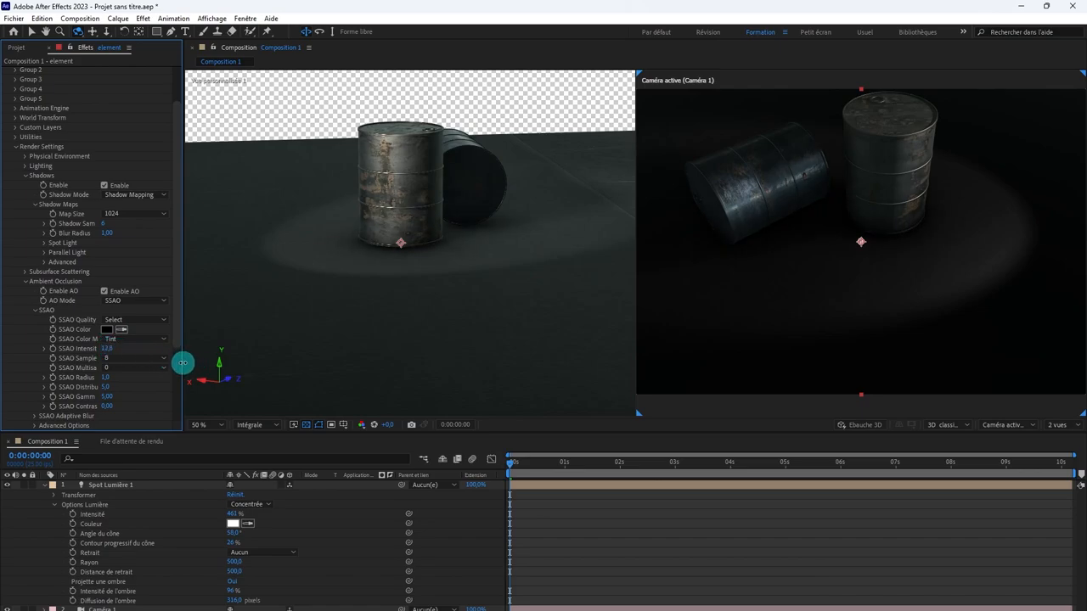
- Orbit Caméra 1 around the barrels to a higher angle, with the lying barrel behind the standing one
{"action": "scroll", "coordinate": [828, 282], "scroll_direction": "down", "scroll_amount": 2}
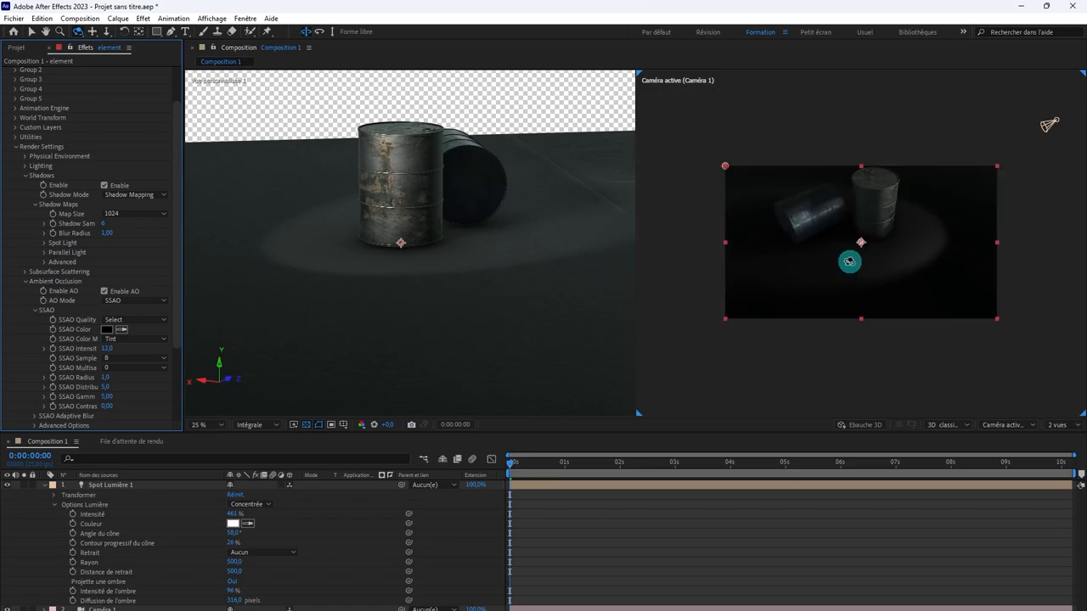
{"action": "left_click_drag", "start_coordinate": [851, 259], "coordinate": [855, 274]}
{"action": "key", "text": "1"}
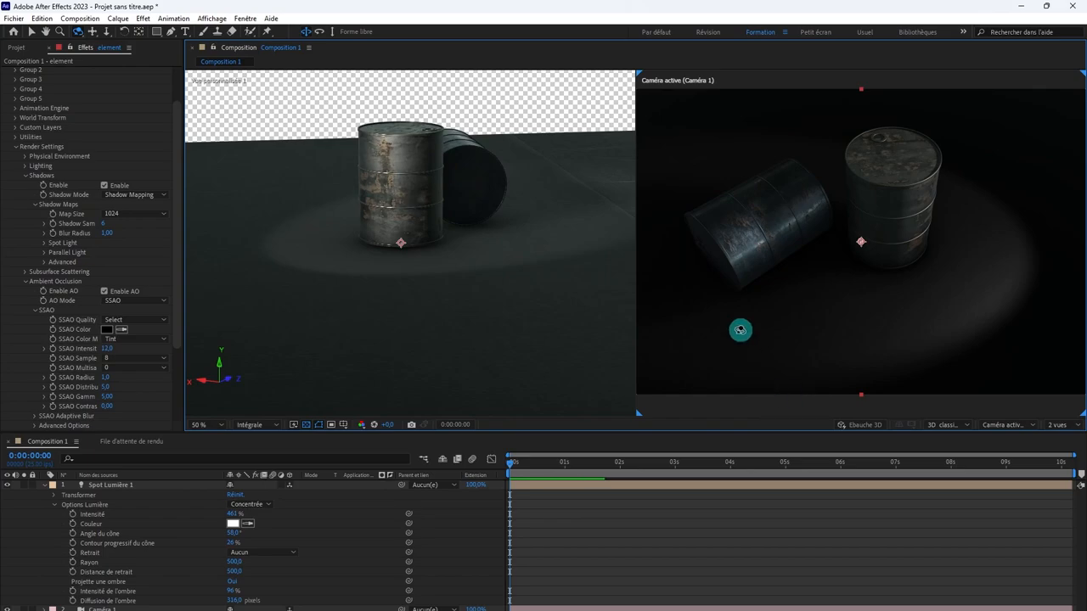
{"action": "left_click_drag", "start_coordinate": [756, 310], "coordinate": [848, 287]}
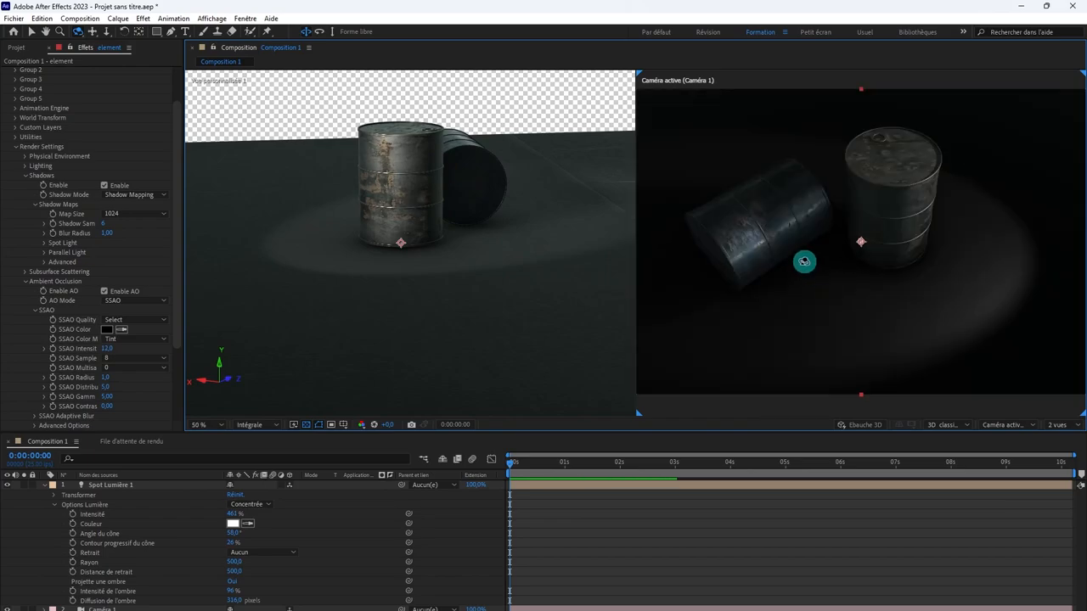
{"action": "left_click_drag", "start_coordinate": [764, 249], "coordinate": [694, 247]}
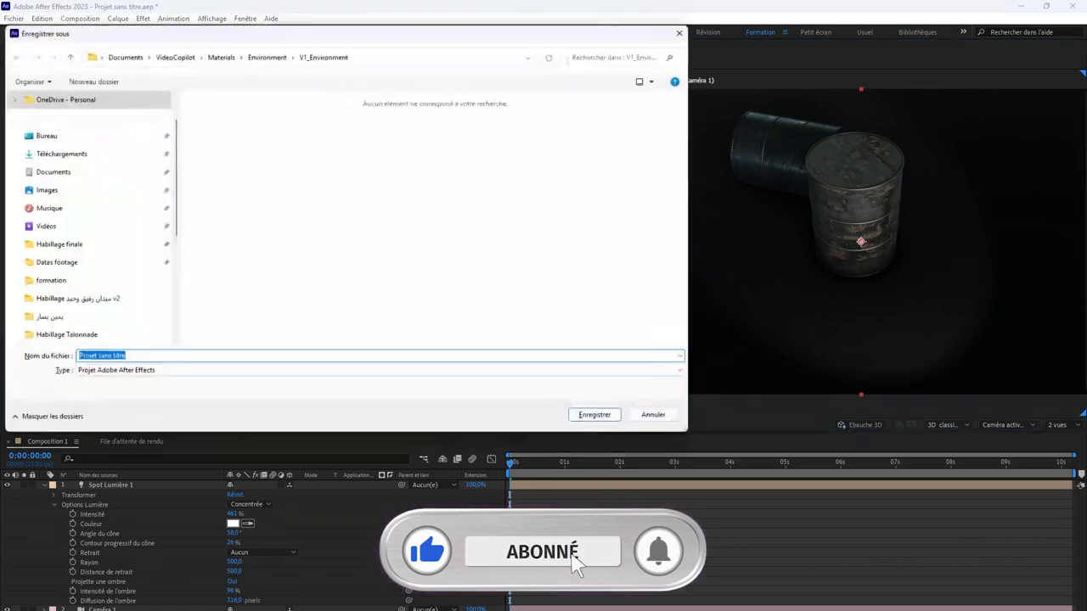
{"action": "key", "text": "ctrl+s"}
{"action": "left_click", "coordinate": [652, 414]}
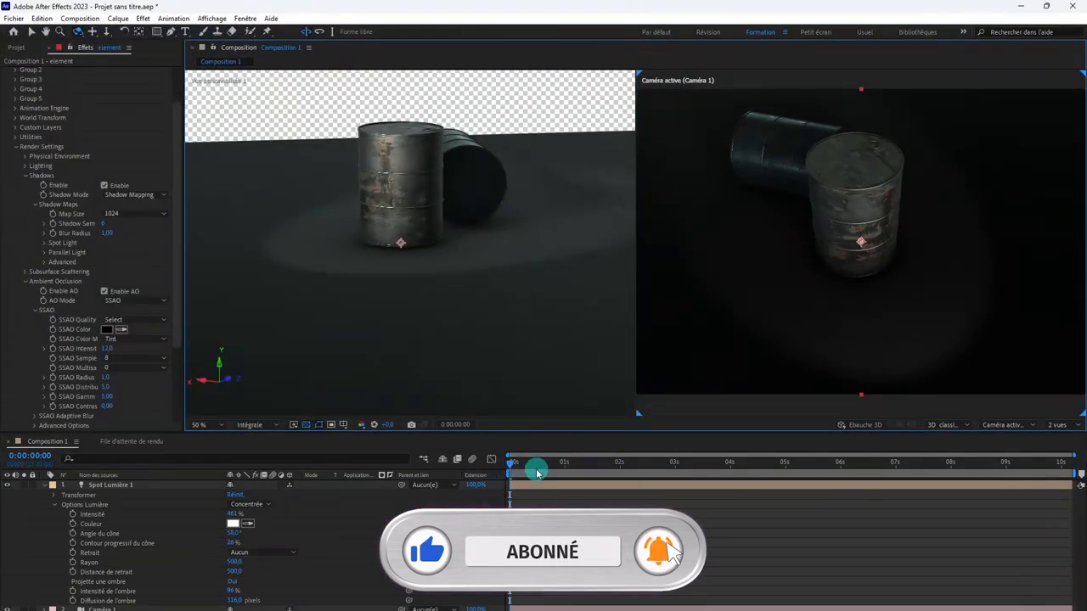
{"action": "left_click", "coordinate": [391, 429]}
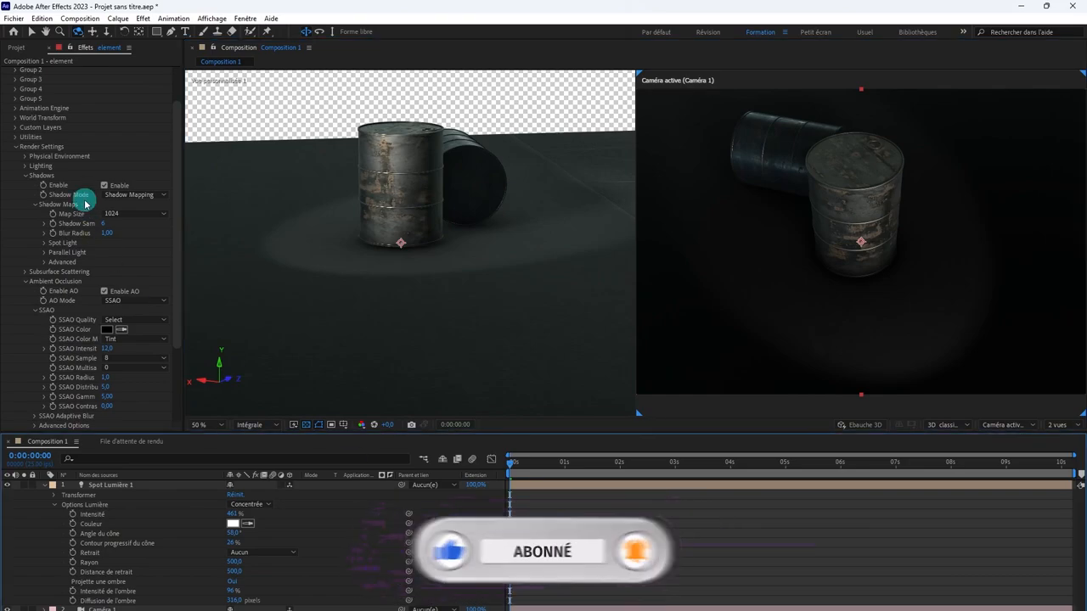
- Open Element's Scene Setup and set the preview lighting to Clean Blue
{"action": "scroll", "coordinate": [97, 158], "scroll_direction": "up", "scroll_amount": 3}
{"action": "left_click", "coordinate": [62, 94]}
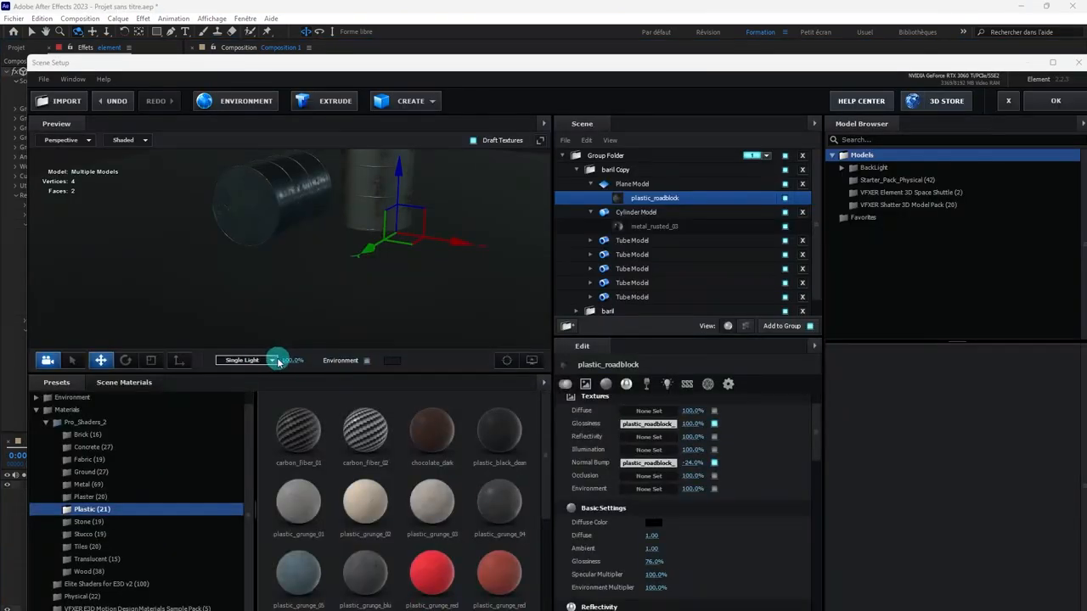
{"action": "left_click", "coordinate": [272, 360]}
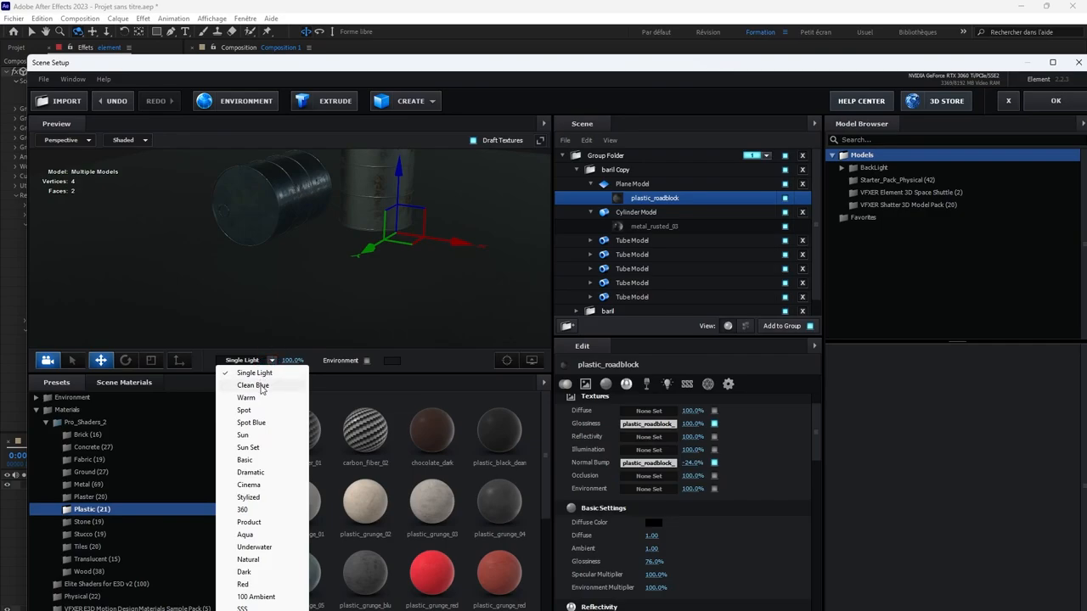
{"action": "left_click", "coordinate": [252, 385]}
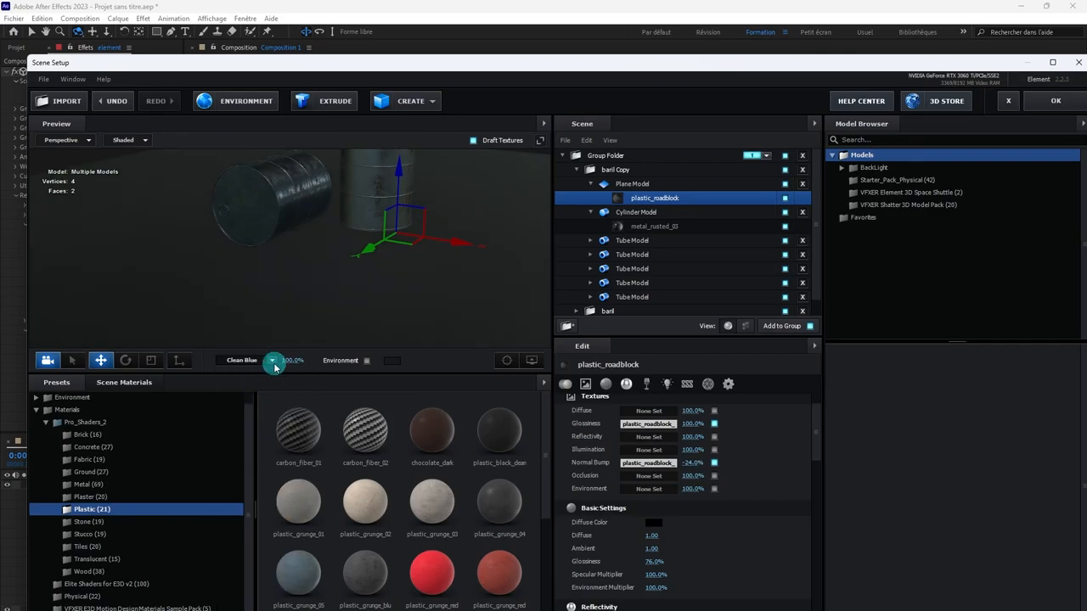
- Try the Warm, Spot Blue, Basic, Cinema, Stylized and 360 lighting presets on the scene preview
{"action": "left_click", "coordinate": [273, 361]}
{"action": "left_click", "coordinate": [253, 401]}
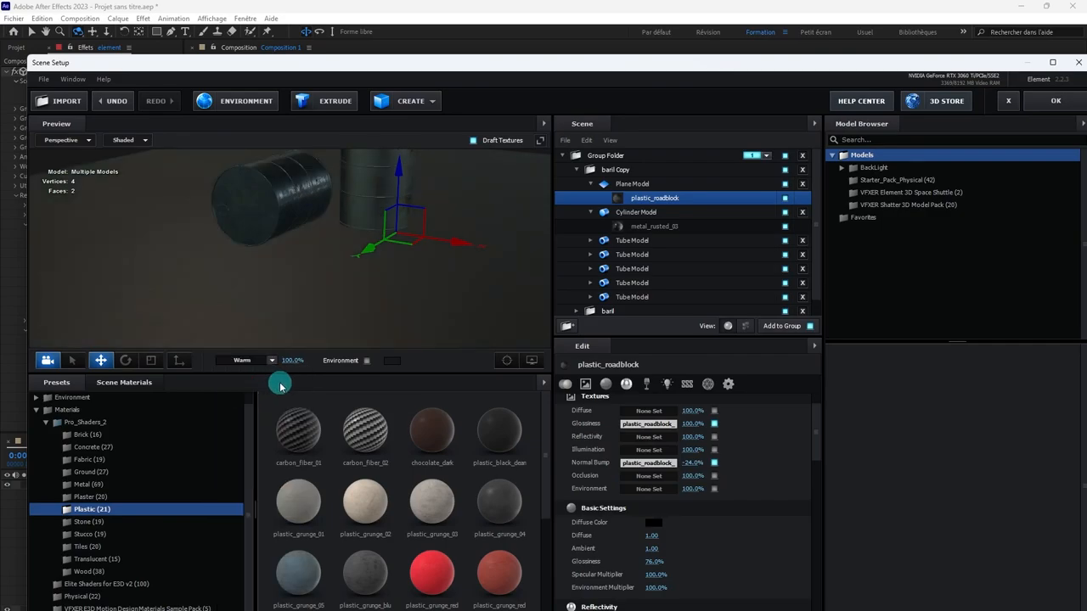
{"action": "left_click", "coordinate": [272, 360]}
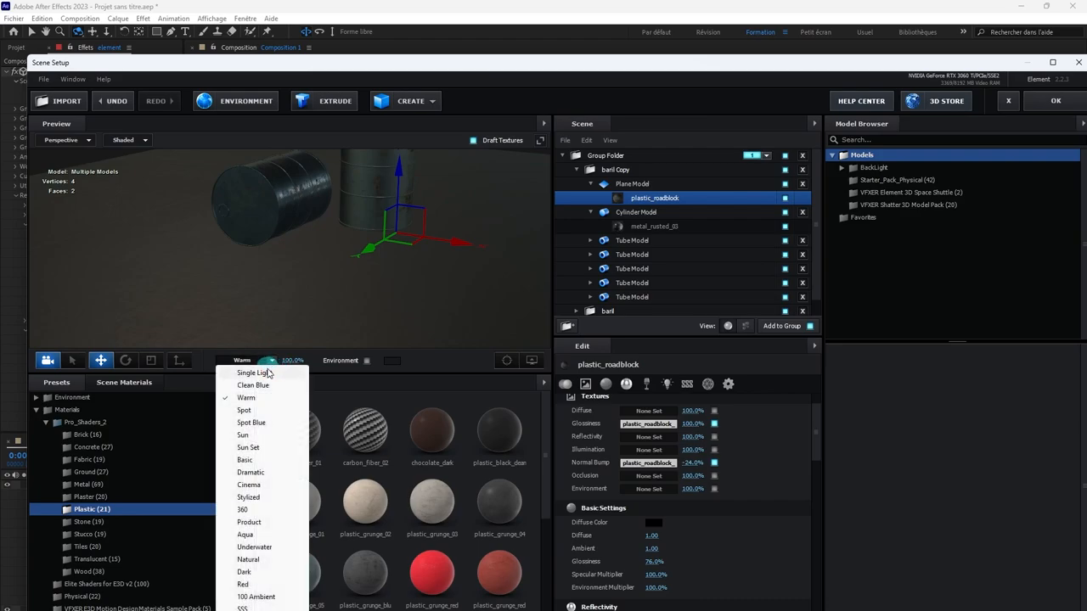
{"action": "left_click", "coordinate": [251, 429]}
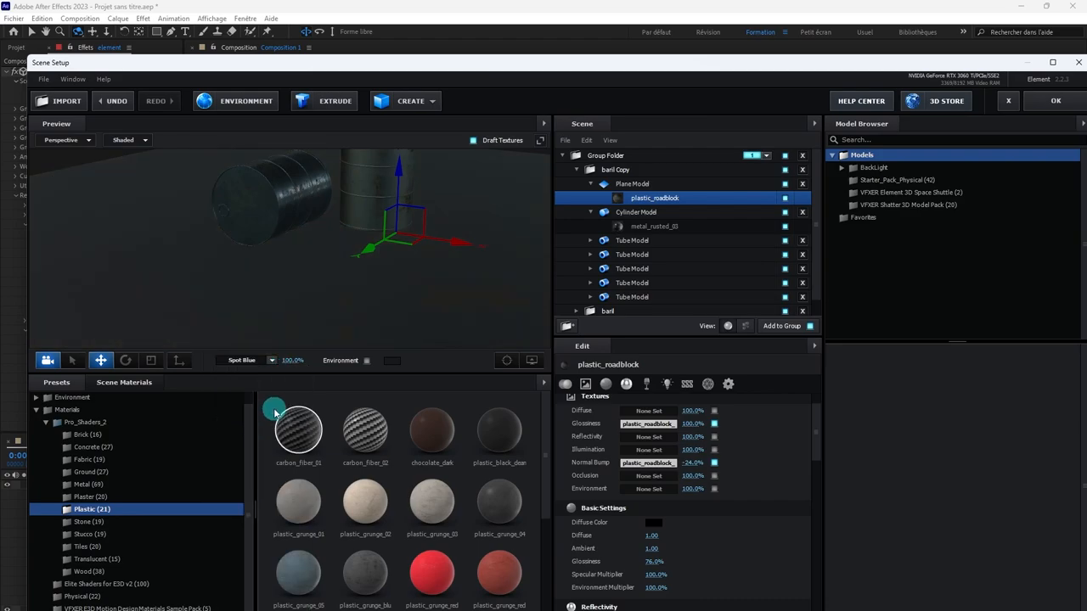
{"action": "left_click", "coordinate": [273, 361]}
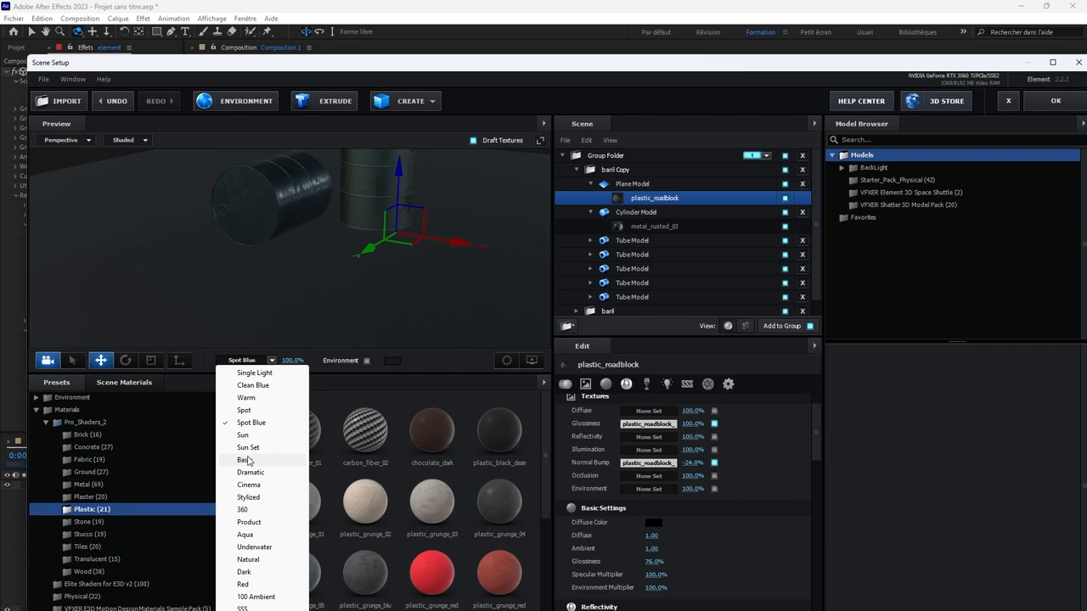
{"action": "left_click", "coordinate": [244, 459]}
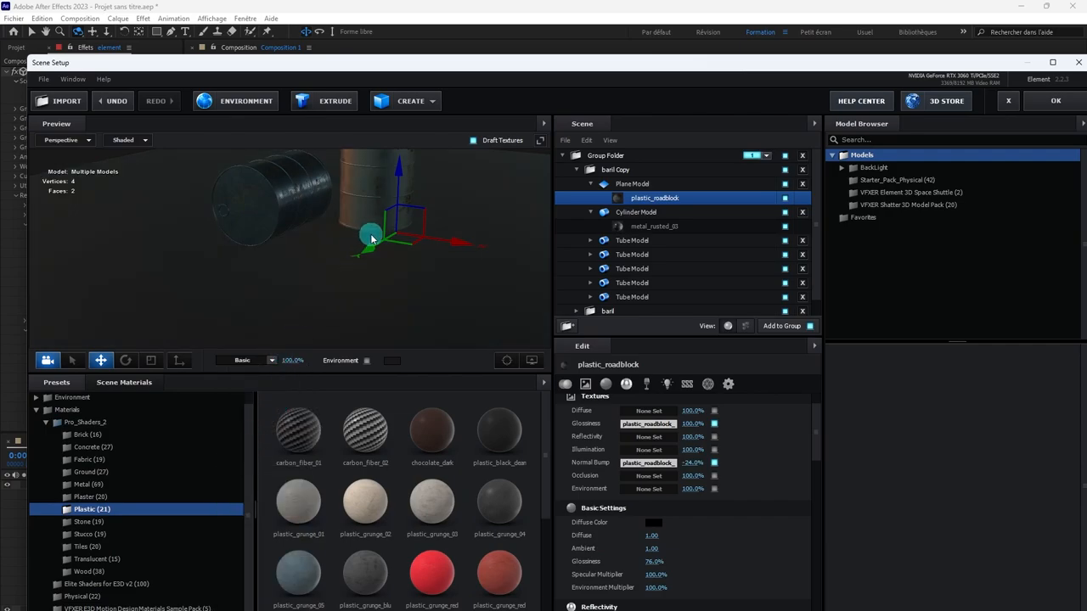
{"action": "left_click", "coordinate": [272, 361]}
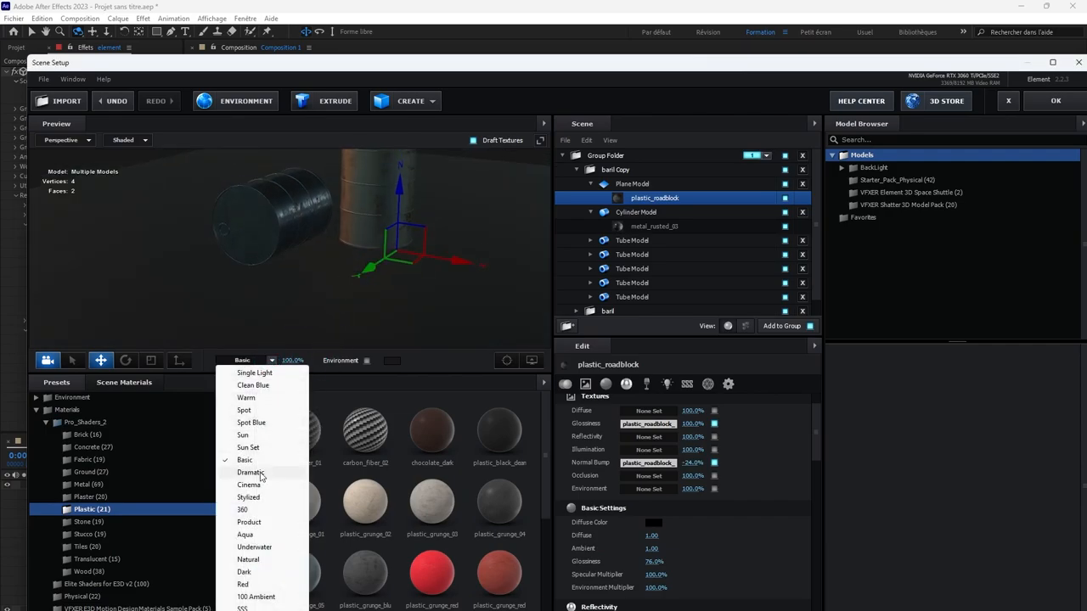
{"action": "left_click", "coordinate": [257, 485]}
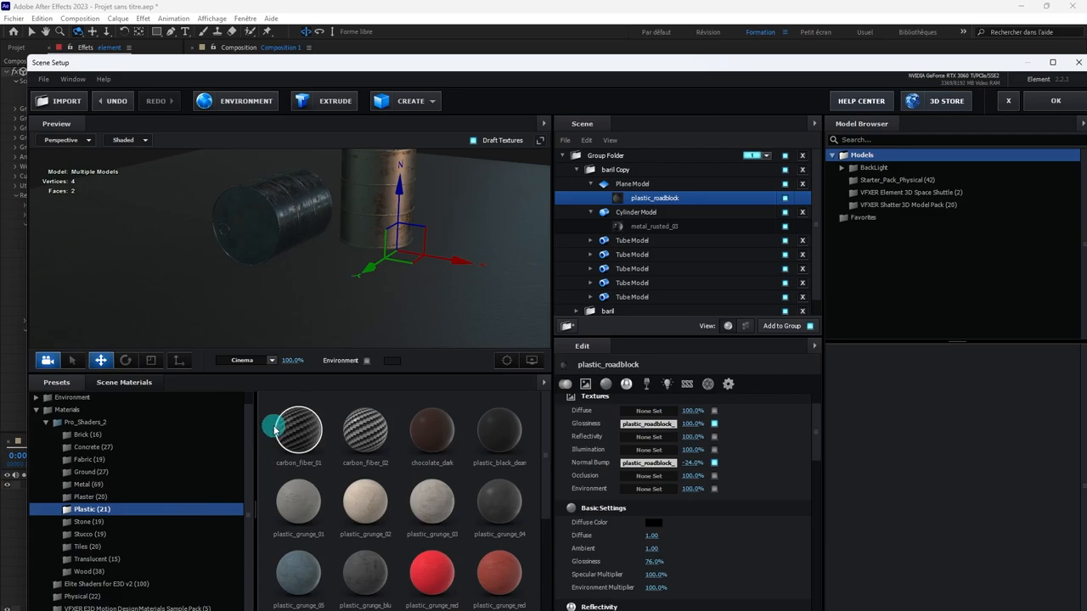
{"action": "left_click", "coordinate": [273, 361]}
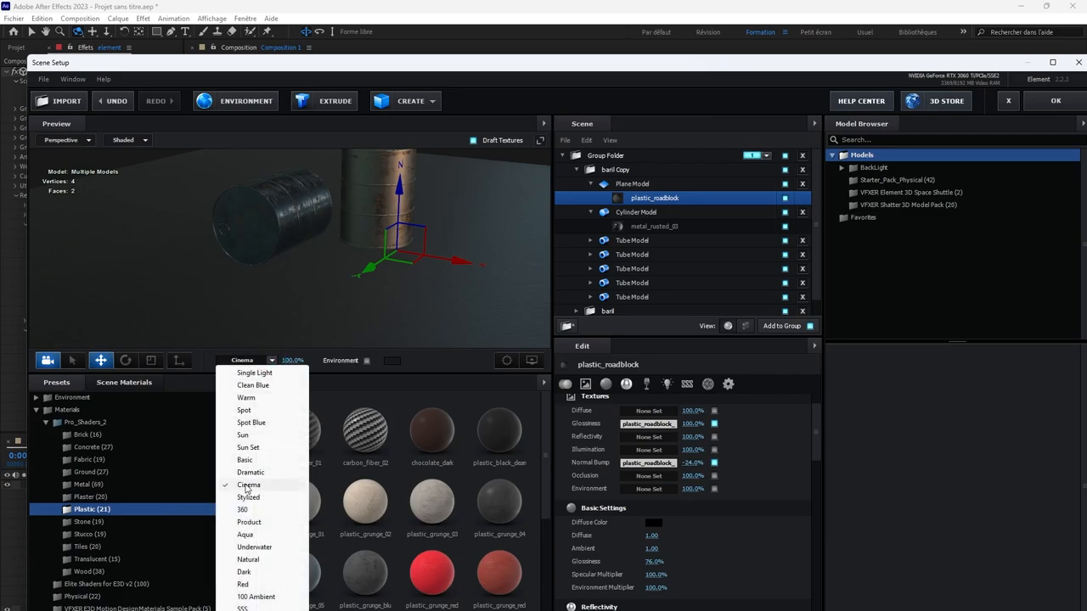
{"action": "left_click", "coordinate": [257, 498]}
{"action": "left_click", "coordinate": [272, 361]}
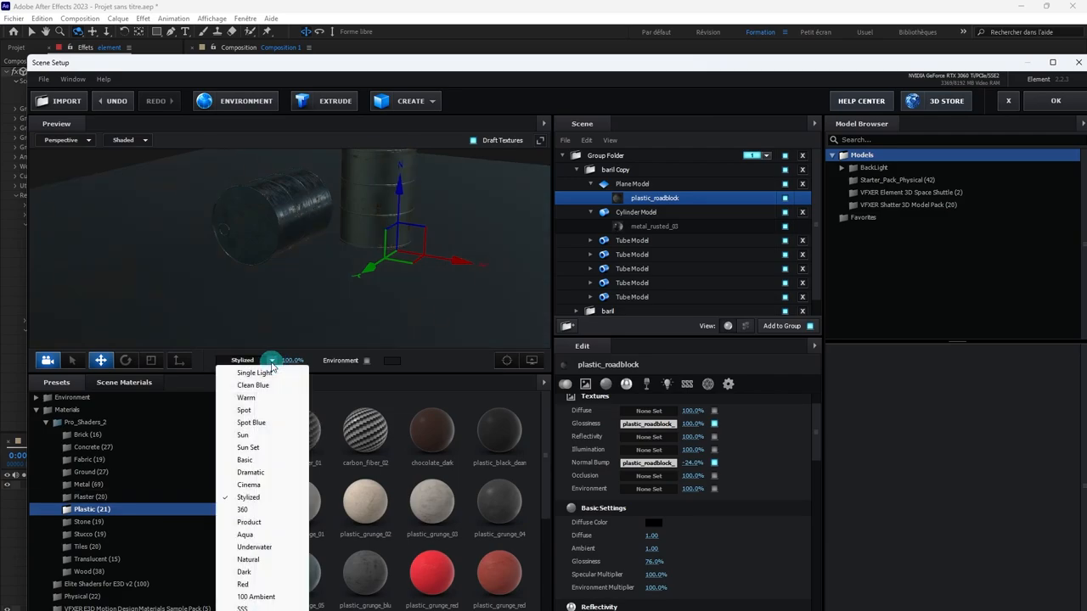
{"action": "left_click", "coordinate": [243, 509]}
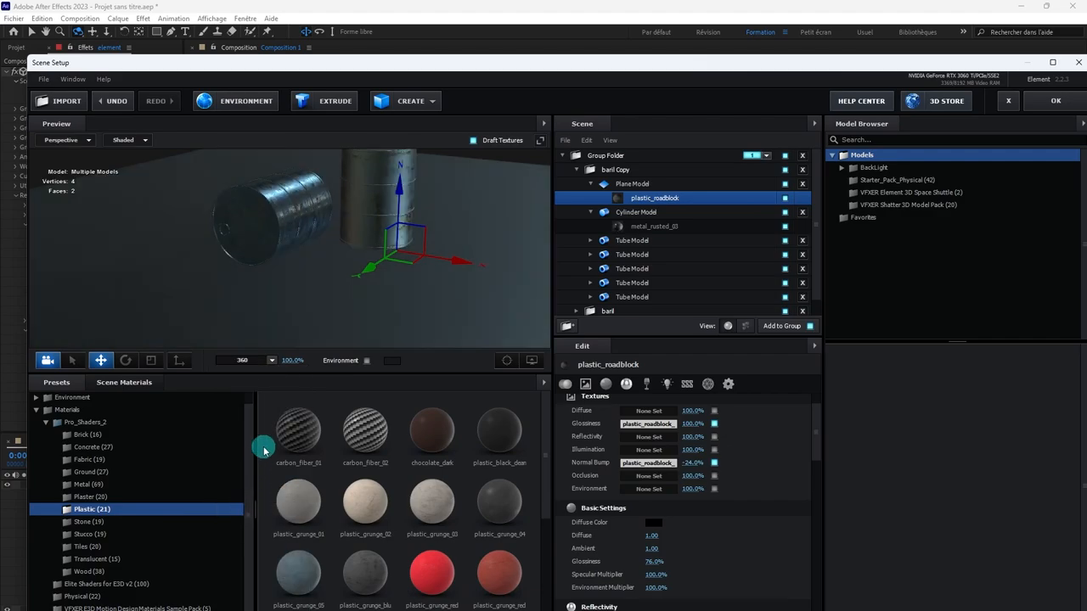
- Set the preview lighting to Product and accept the scene setup
{"action": "left_click", "coordinate": [273, 361]}
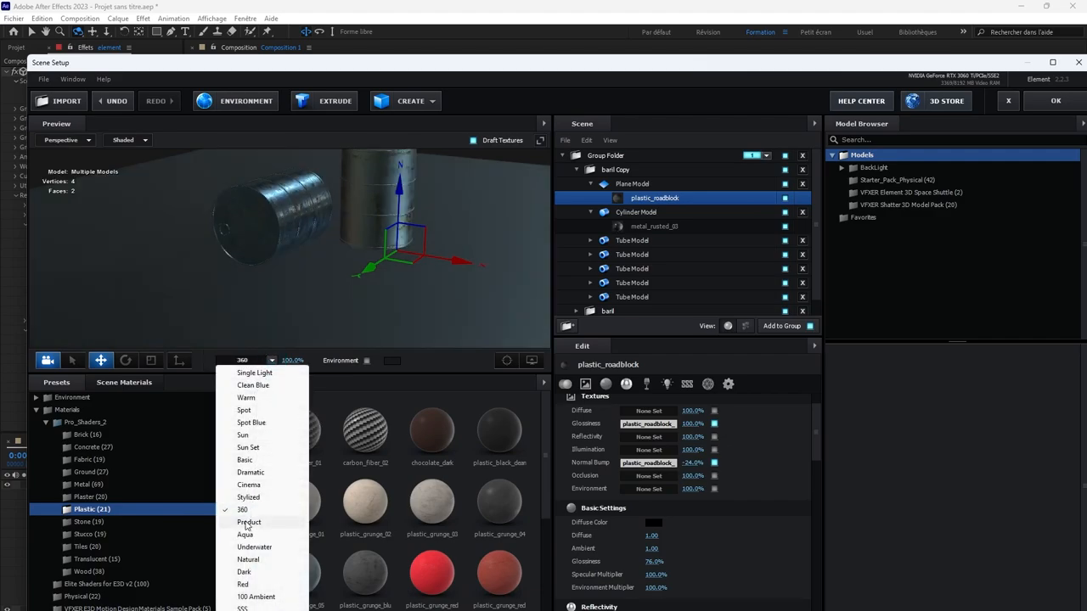
{"action": "left_click", "coordinate": [247, 523]}
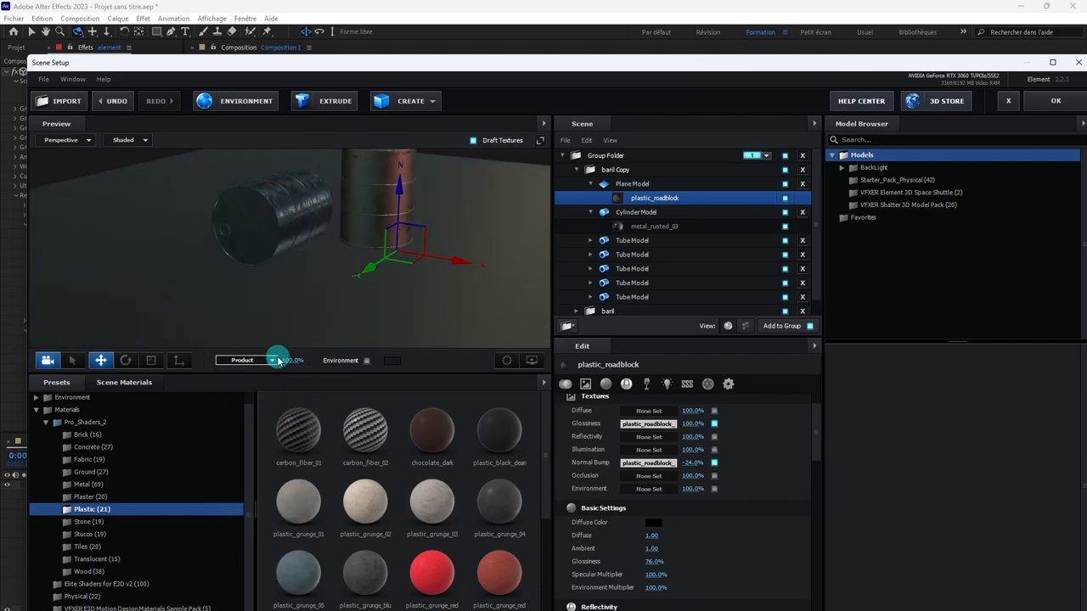
{"action": "left_click", "coordinate": [1053, 102]}
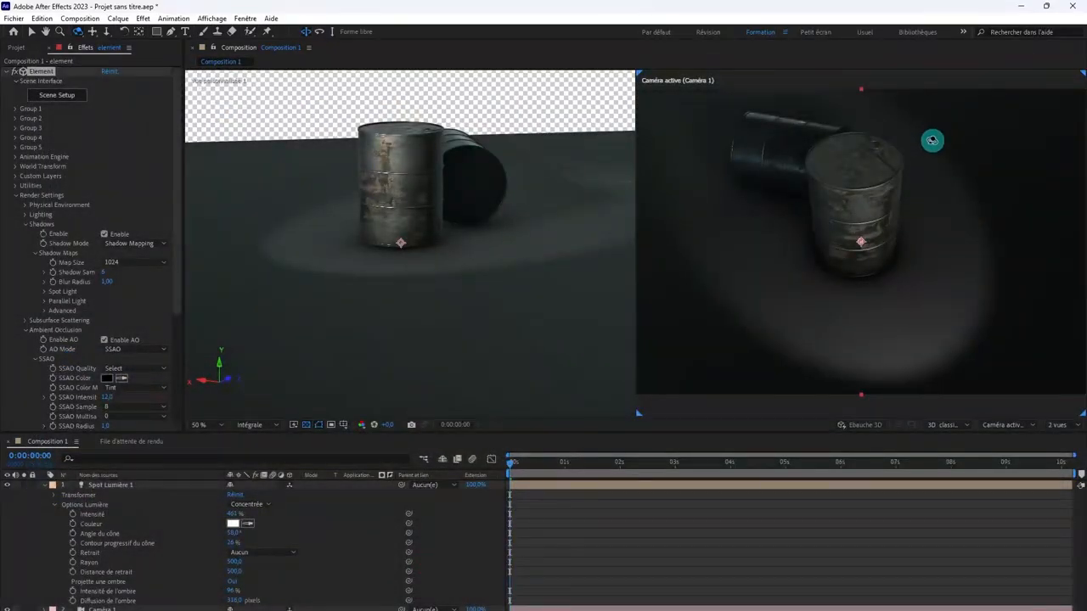
- Orbit Caméra 1 to a slightly lower angle so both barrels appear side by side, and check the standing barrel's base up close
{"action": "left_click_drag", "start_coordinate": [837, 249], "coordinate": [870, 257]}
{"action": "scroll", "coordinate": [870, 257], "scroll_direction": "up", "scroll_amount": 1}
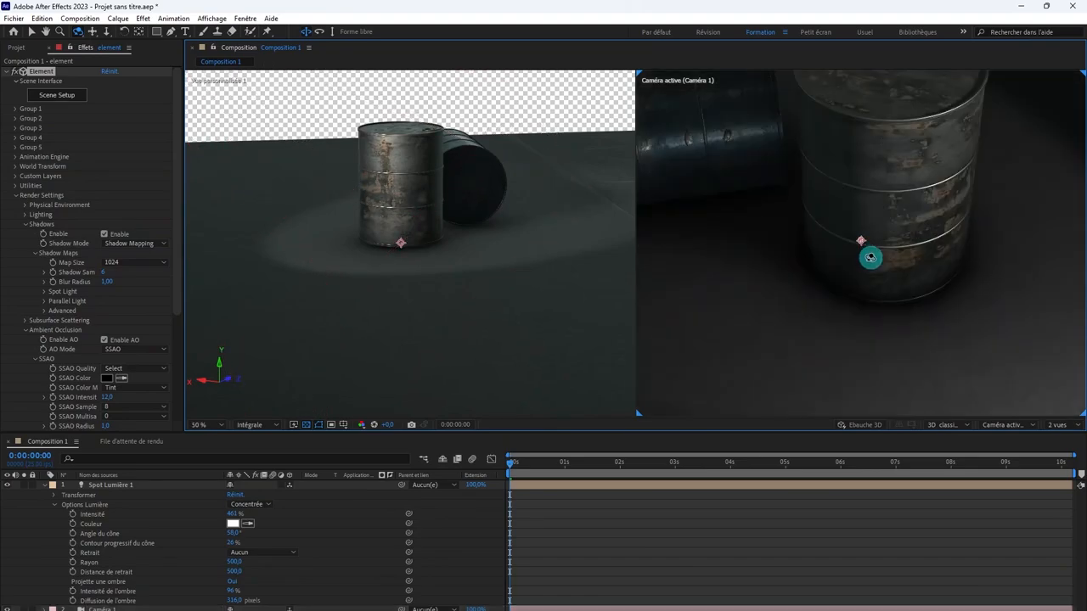
{"action": "scroll", "coordinate": [870, 257], "scroll_direction": "down", "scroll_amount": 1}
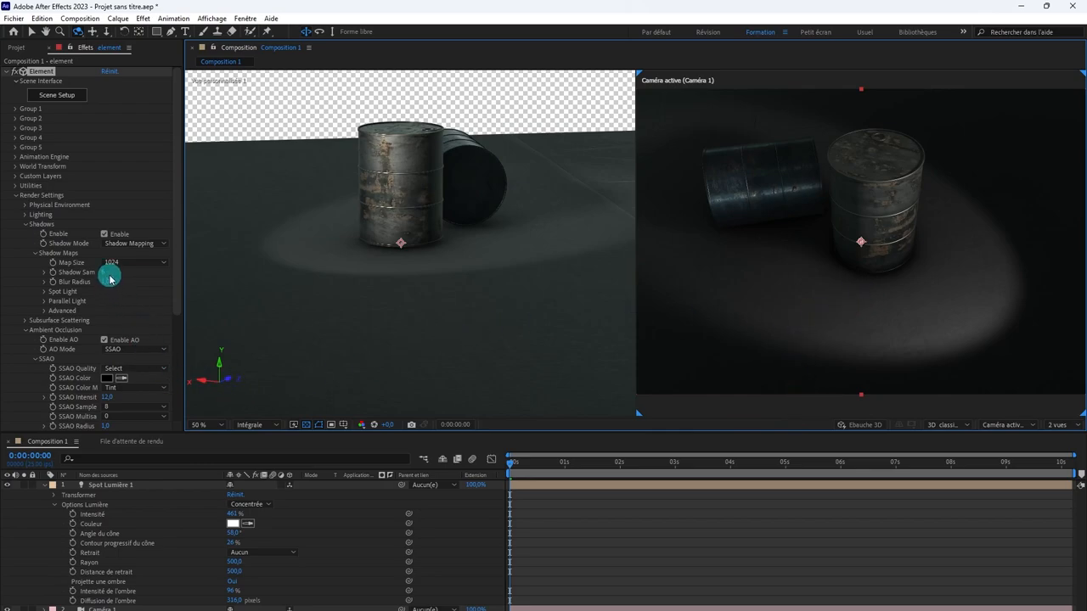
- Lower the SSAO intensity of the ambient occlusion to 1.3
{"action": "scroll", "coordinate": [59, 272], "scroll_direction": "down", "scroll_amount": 2}
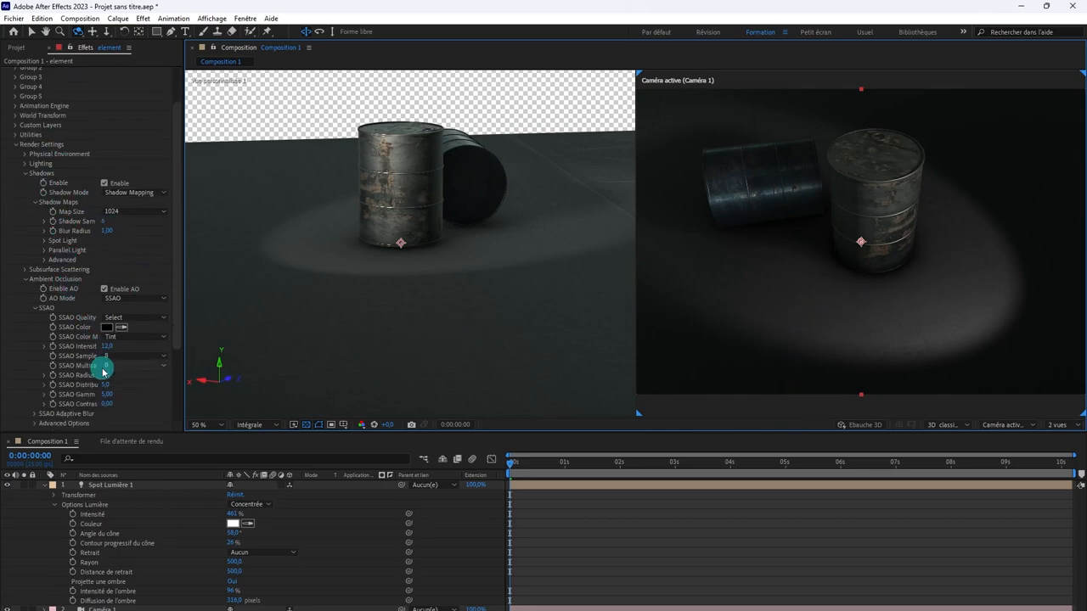
{"action": "left_click_drag", "start_coordinate": [104, 346], "coordinate": [50, 345]}
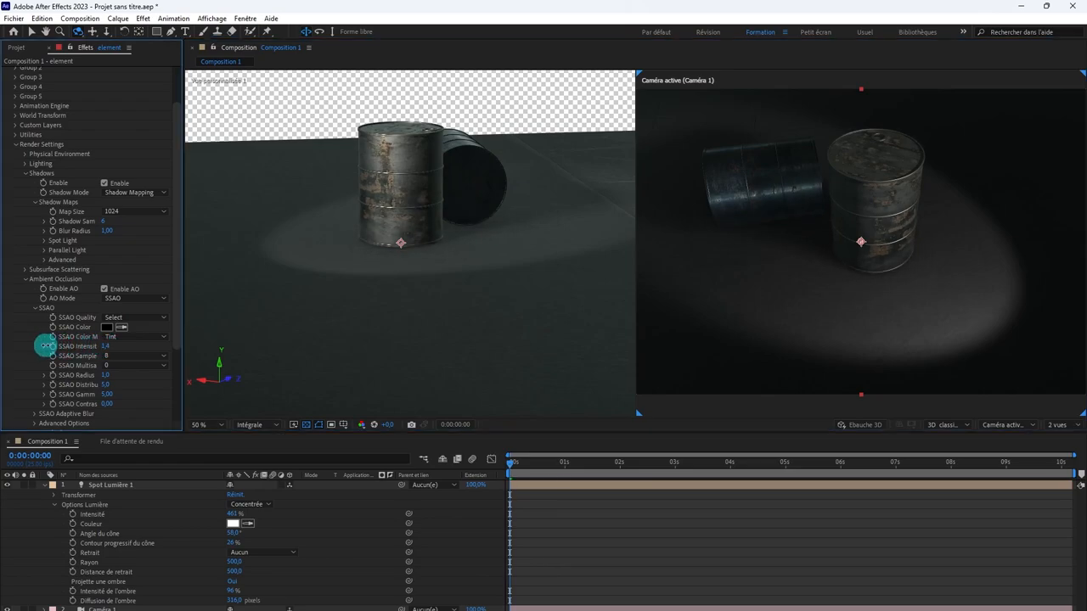
{"action": "left_click_drag", "start_coordinate": [46, 346], "coordinate": [46, 345]}
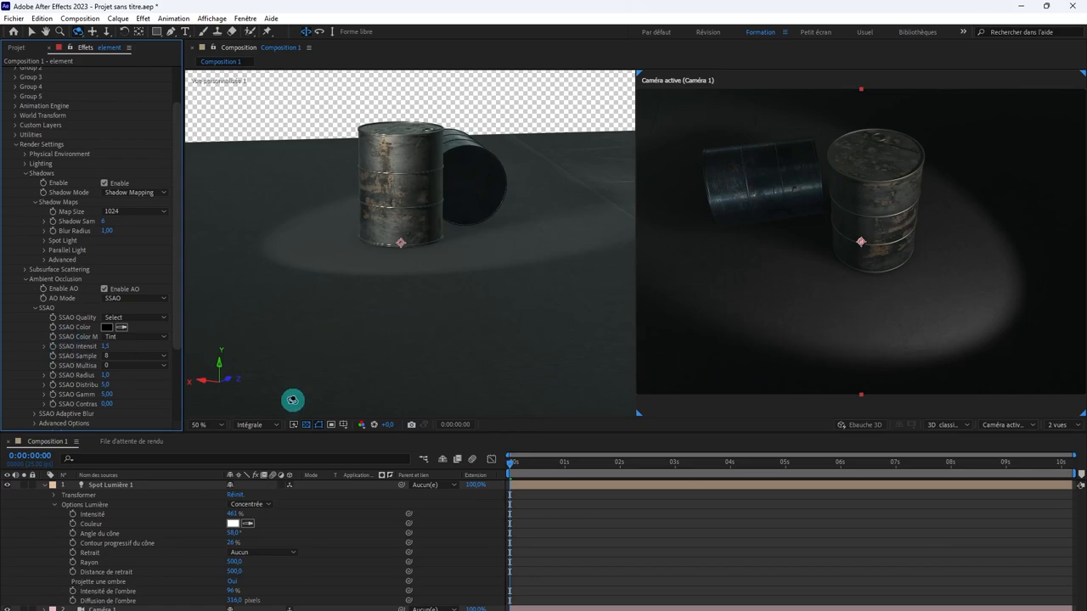
- Set the intensity of Spot Lumière 1 to 150%
{"action": "mouse_move", "coordinate": [234, 514]}
{"action": "left_mouse_down"}
{"action": "mouse_move", "coordinate": [119, 514]}
{"action": "mouse_move", "coordinate": [229, 519]}
{"action": "left_mouse_up"}
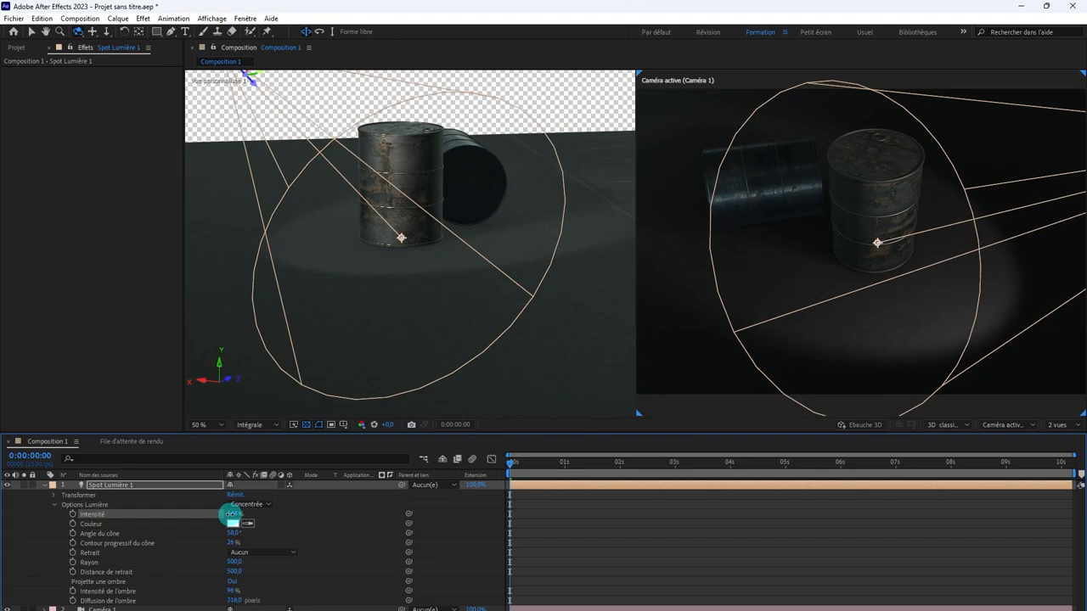
{"action": "left_click", "coordinate": [230, 514]}
{"action": "type", "text": "150"}
{"action": "key", "text": "Return"}
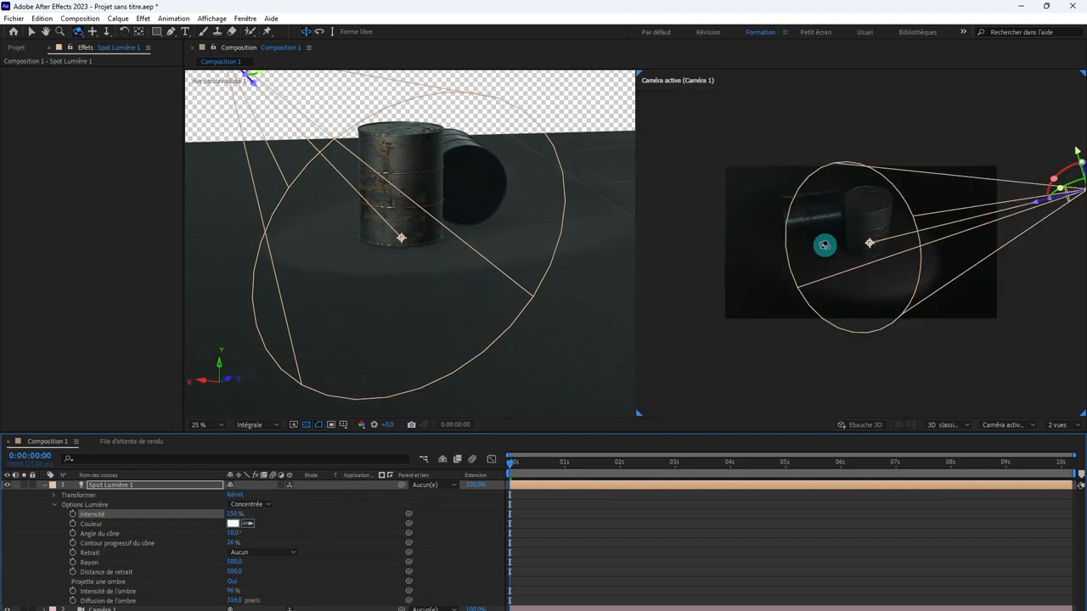
- Orbit Caméra 1 slightly around the barrels and switch the composition to a single view
{"action": "left_click_drag", "start_coordinate": [825, 245], "coordinate": [820, 237]}
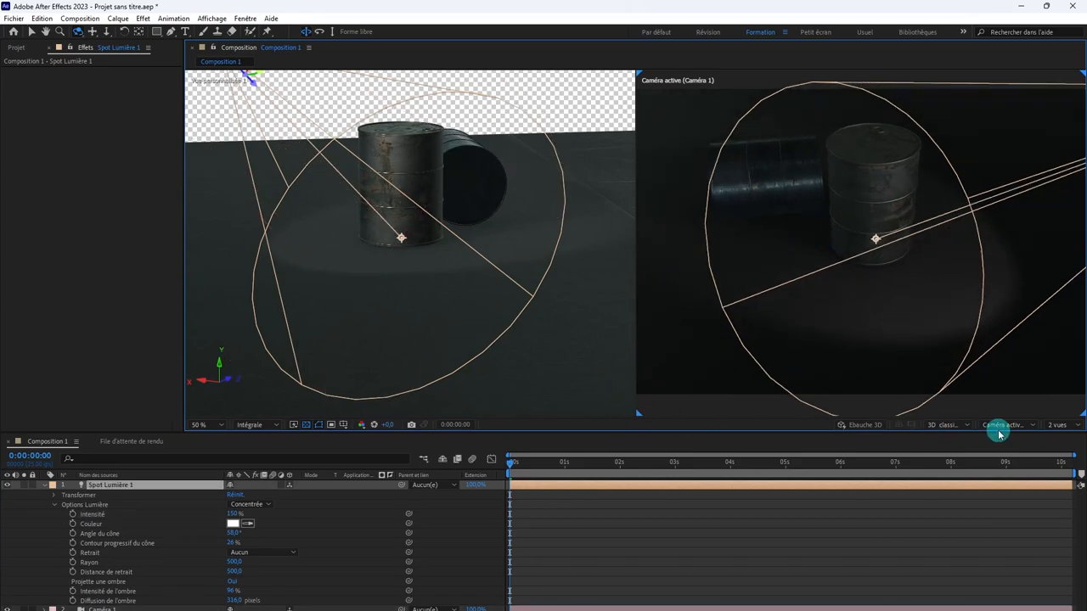
{"action": "left_click", "coordinate": [1059, 424]}
{"action": "left_click", "coordinate": [1022, 439]}
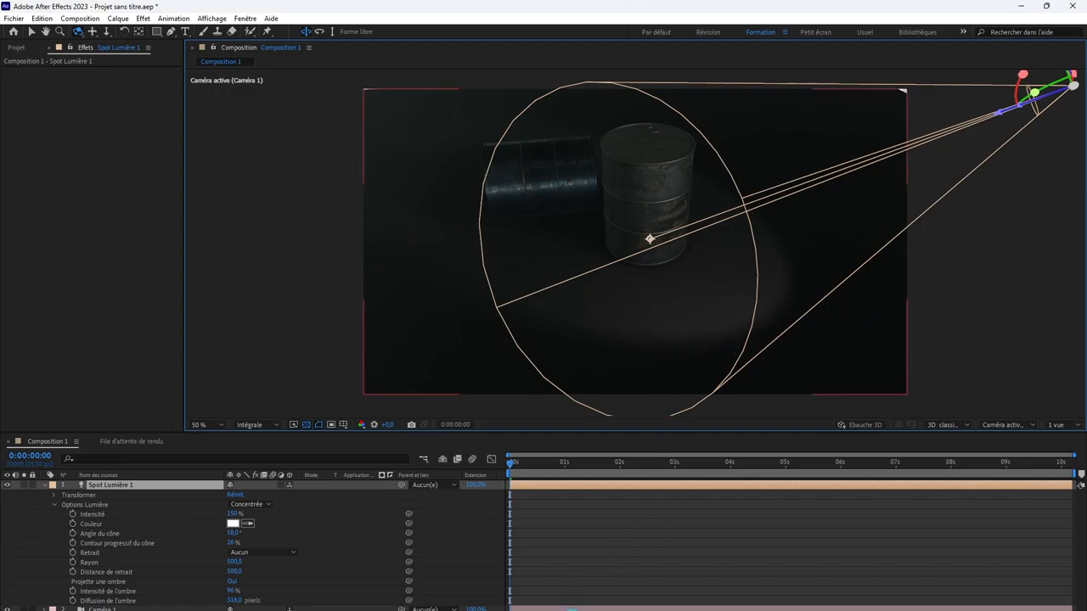
- Reopen the Element scene setup, scale the floor plane up to about 2545%, and apply the scene
{"action": "left_click", "coordinate": [563, 610]}
{"action": "left_click", "coordinate": [44, 93]}
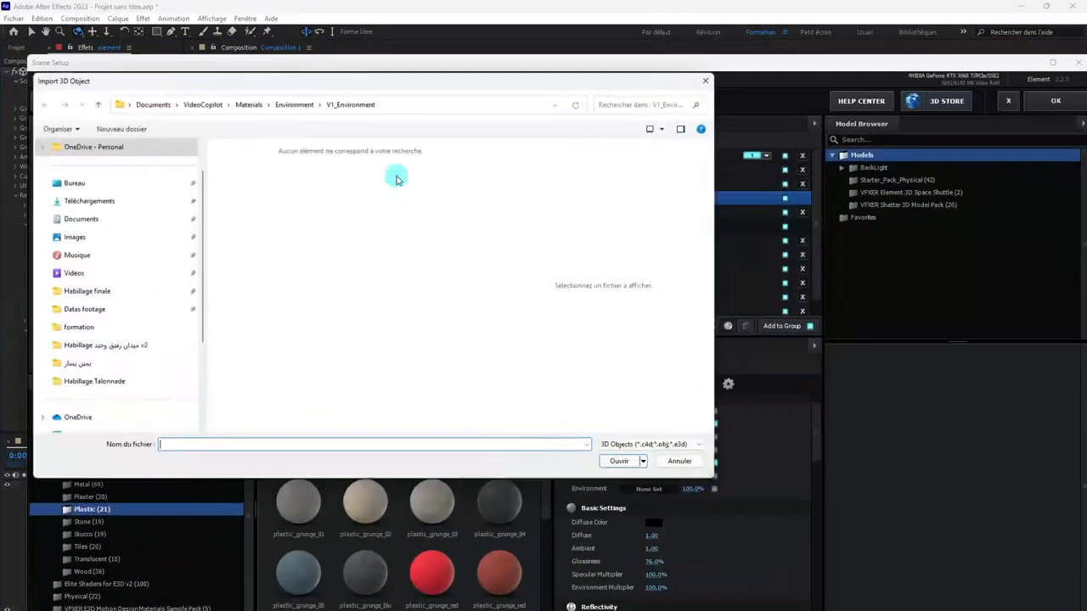
{"action": "left_click", "coordinate": [711, 79]}
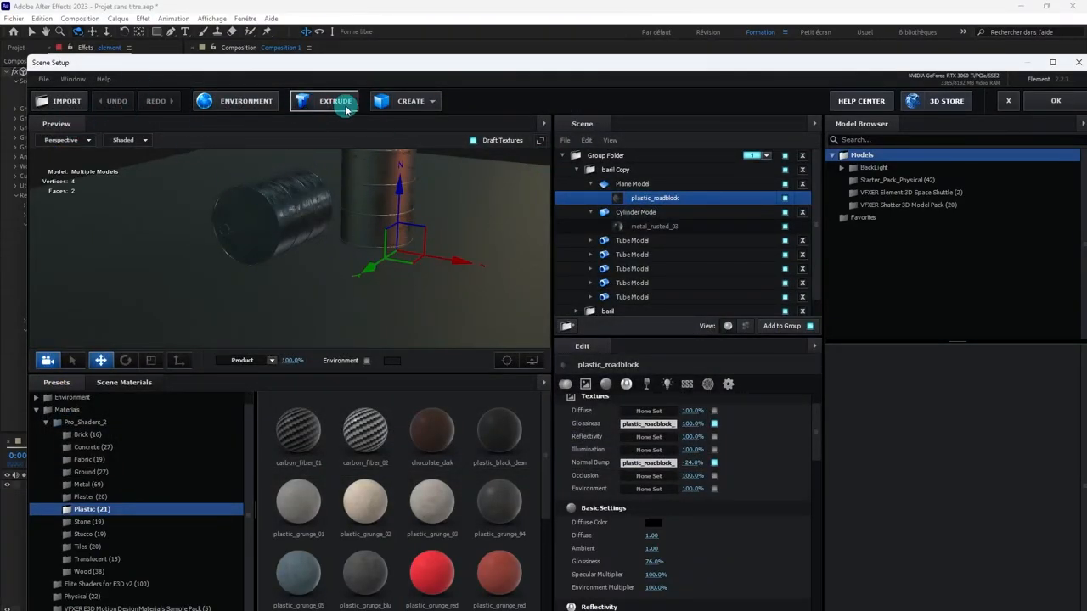
{"action": "left_click", "coordinate": [151, 360]}
{"action": "left_click_drag", "start_coordinate": [405, 252], "coordinate": [704, 174]}
{"action": "scroll", "coordinate": [490, 223], "scroll_direction": "down", "scroll_amount": 2}
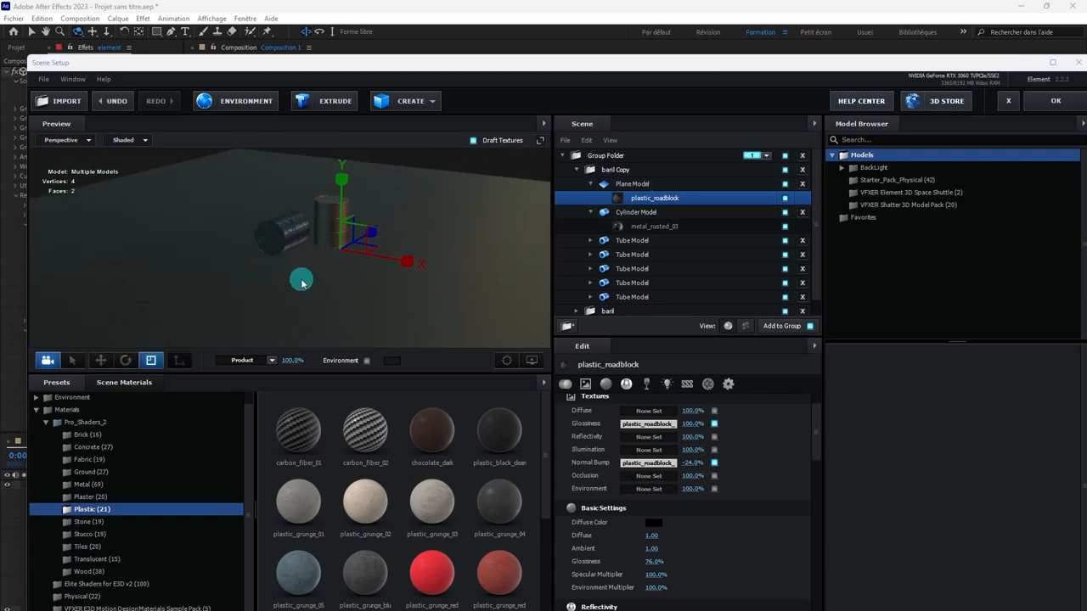
{"action": "left_click", "coordinate": [1044, 103]}
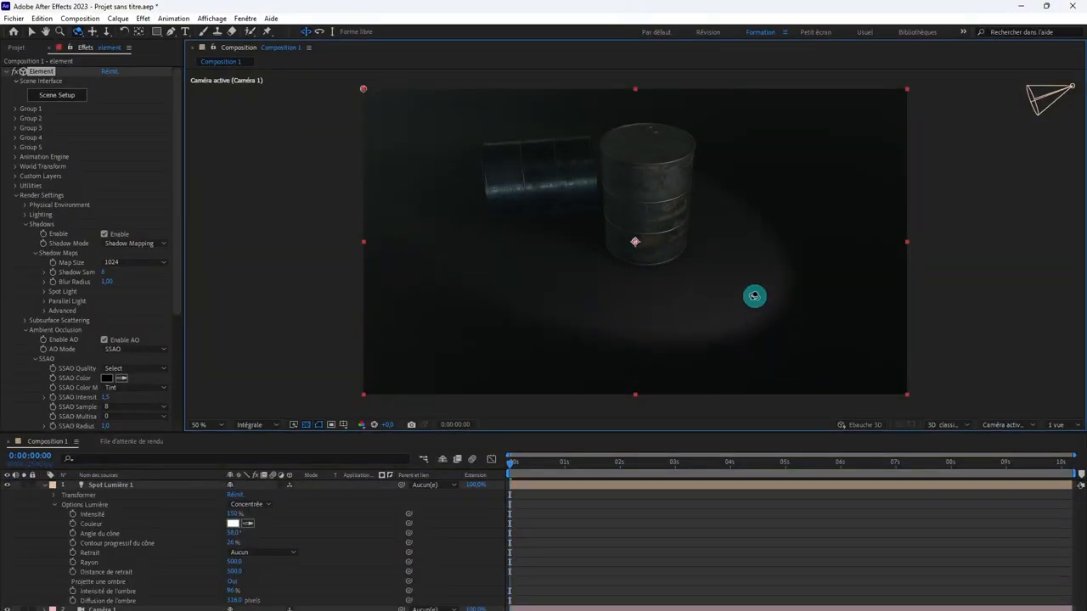
- Orbit Caméra 1 to look slightly more from above at the barrels, and move the current time to frame 9
{"action": "left_click_drag", "start_coordinate": [754, 296], "coordinate": [755, 306]}
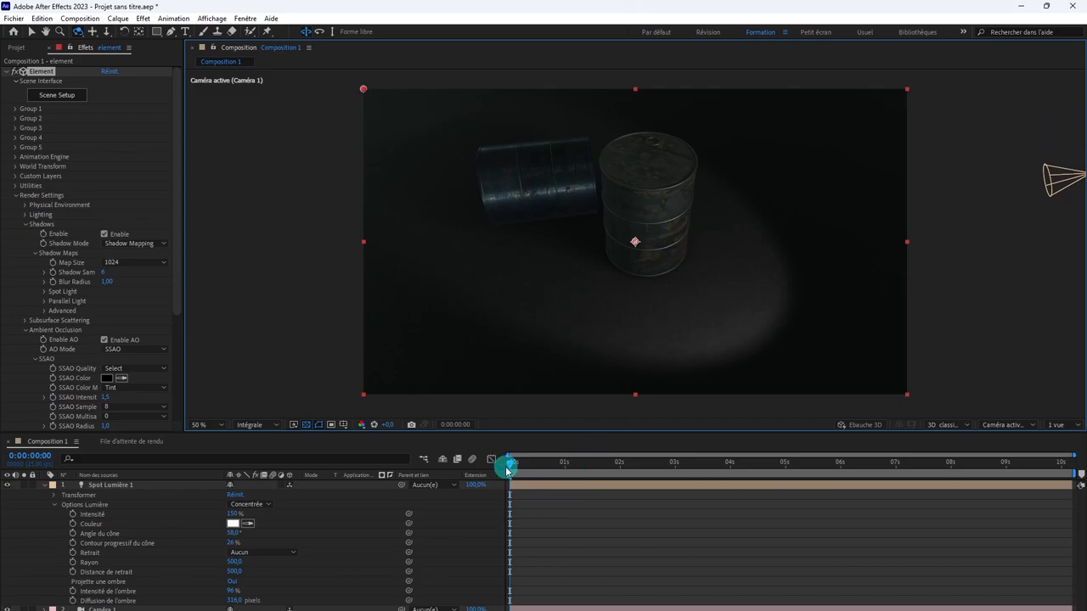
{"action": "left_click_drag", "start_coordinate": [513, 463], "coordinate": [526, 465]}
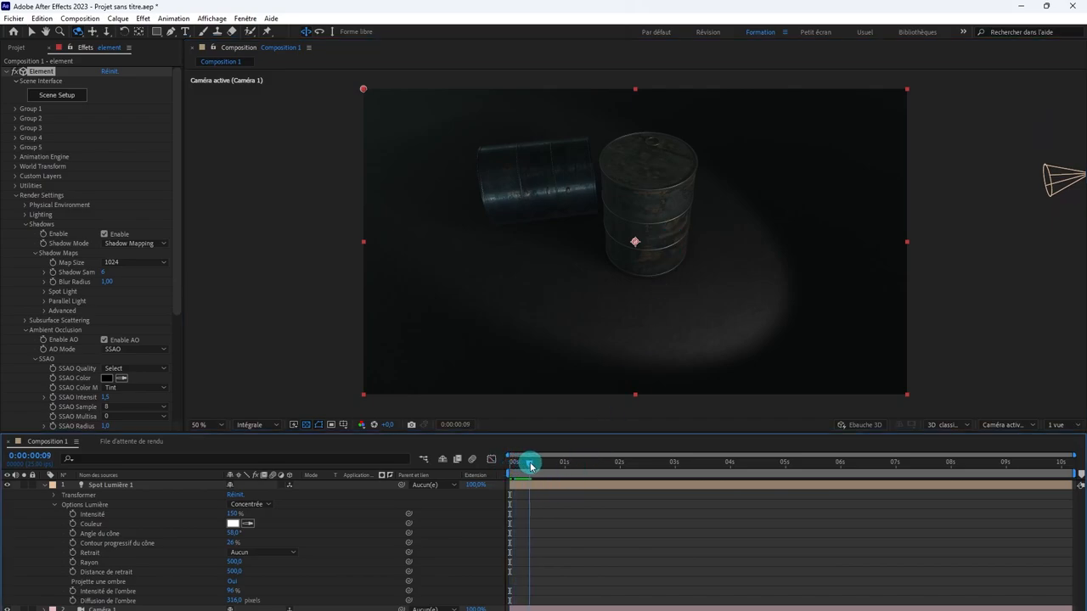
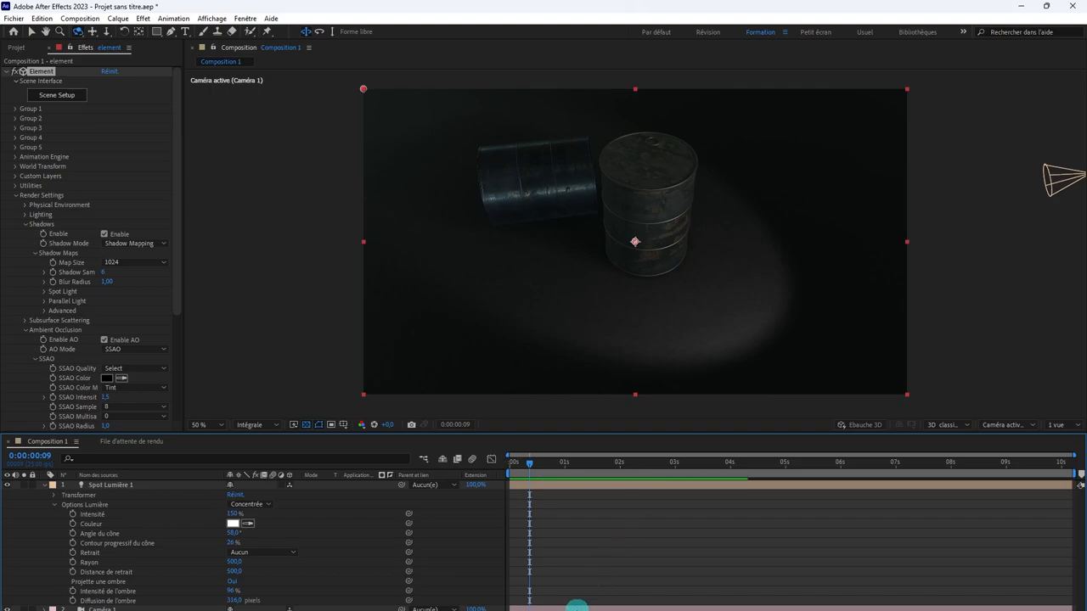
- Create a black 1920 × 1080 px solid and draw an irregular, curved puddle-shaped mask on it near the standing barrel's base
{"action": "key", "text": "ctrl+y"}
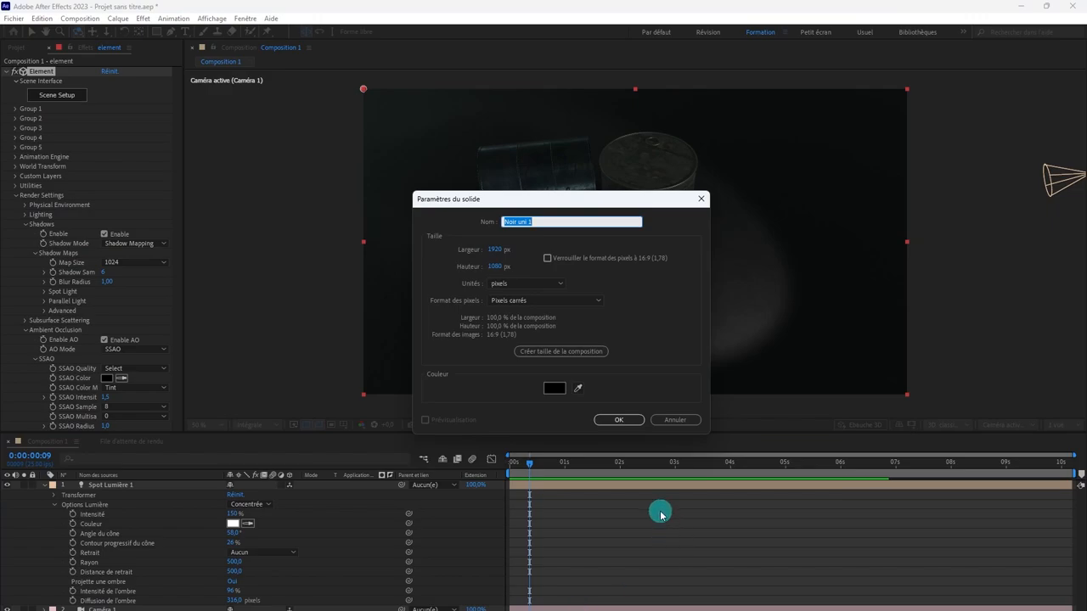
{"action": "left_click", "coordinate": [618, 420]}
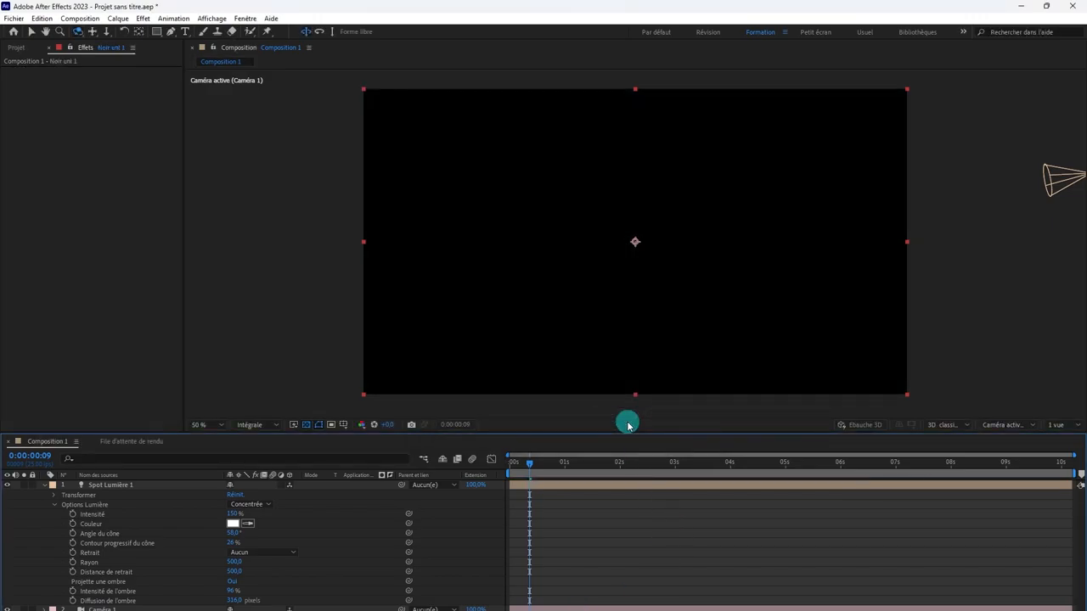
{"action": "left_click", "coordinate": [170, 31]}
{"action": "left_click", "coordinate": [598, 200]}
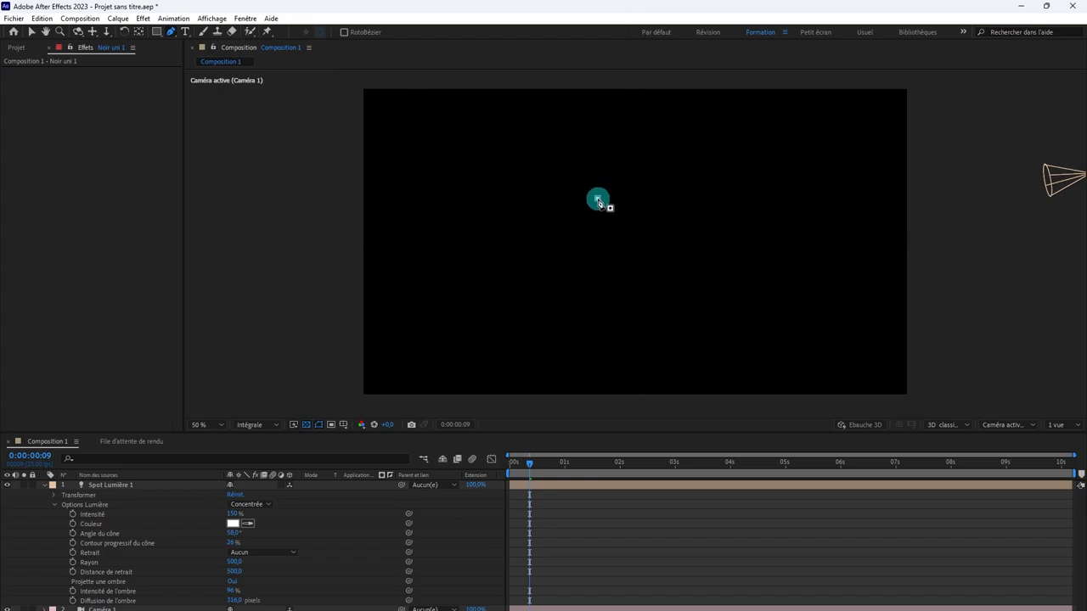
{"action": "left_click_drag", "start_coordinate": [598, 201], "coordinate": [591, 196]}
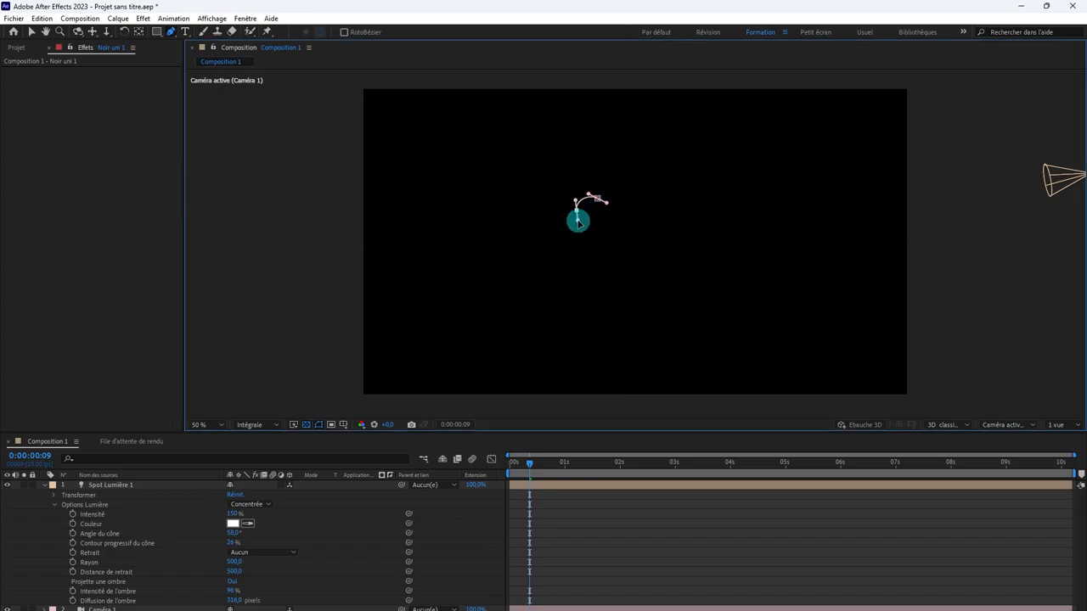
{"action": "left_click_drag", "start_coordinate": [572, 277], "coordinate": [575, 276]}
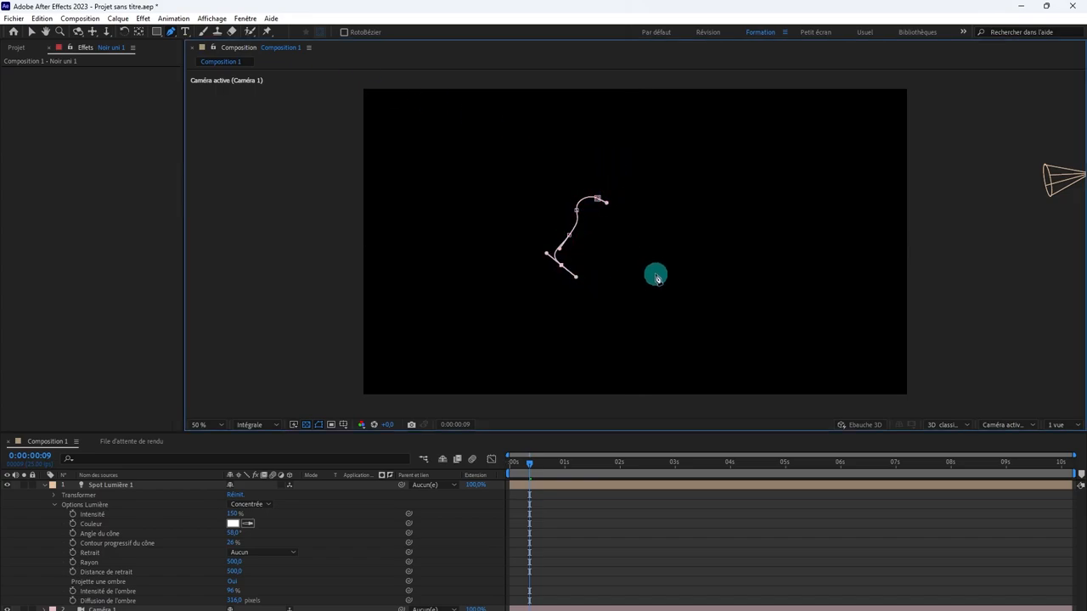
{"action": "left_click_drag", "start_coordinate": [663, 263], "coordinate": [665, 247]}
{"action": "left_click_drag", "start_coordinate": [660, 206], "coordinate": [627, 212]}
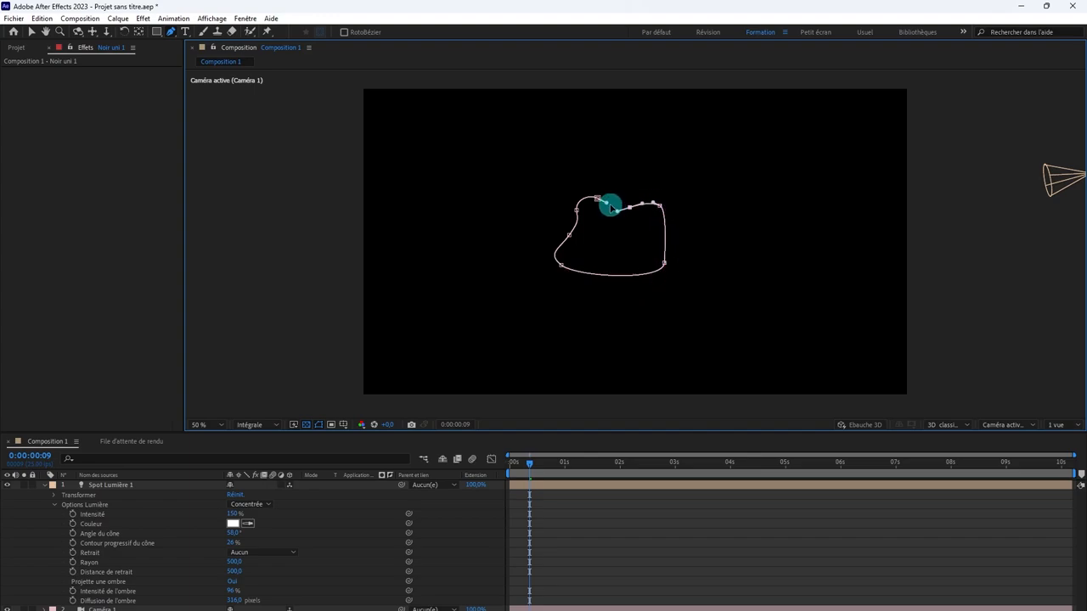
{"action": "left_click", "coordinate": [599, 202]}
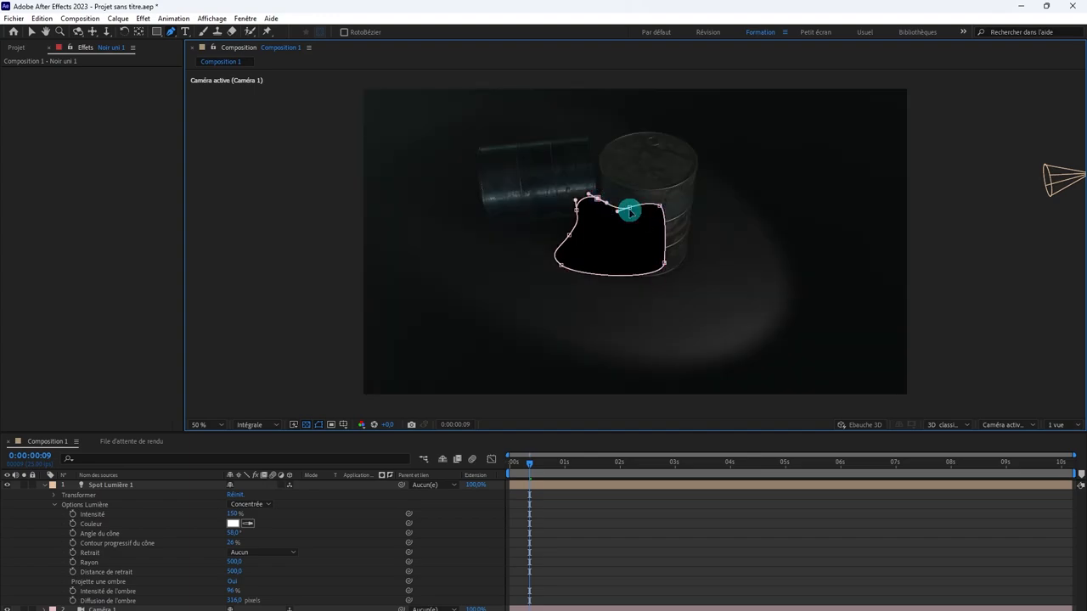
{"action": "left_click_drag", "start_coordinate": [560, 267], "coordinate": [572, 283]}
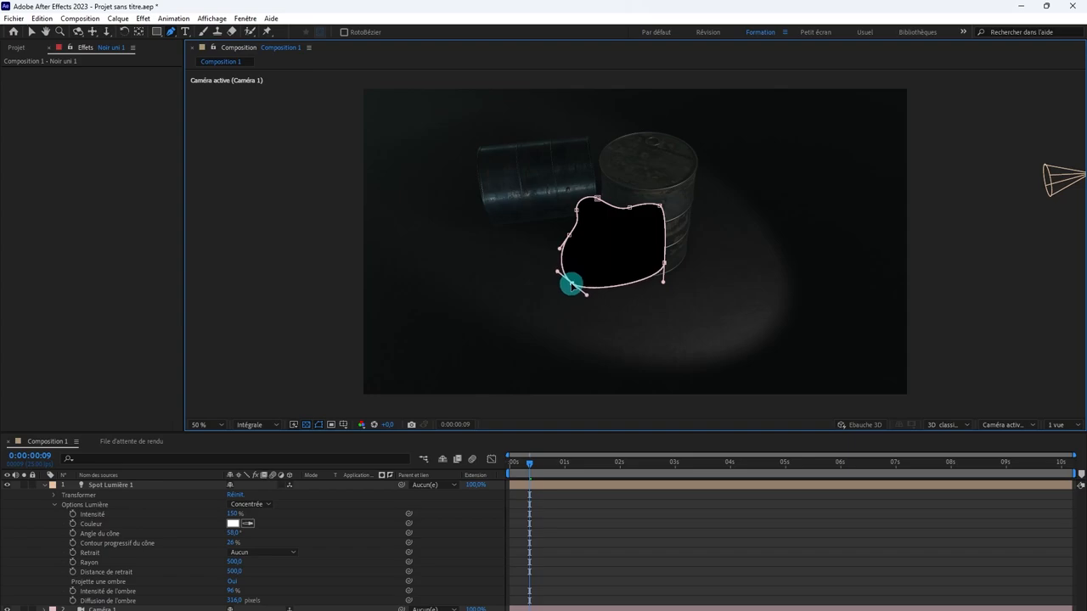
{"action": "left_click", "coordinate": [649, 528]}
{"action": "left_click", "coordinate": [579, 299]}
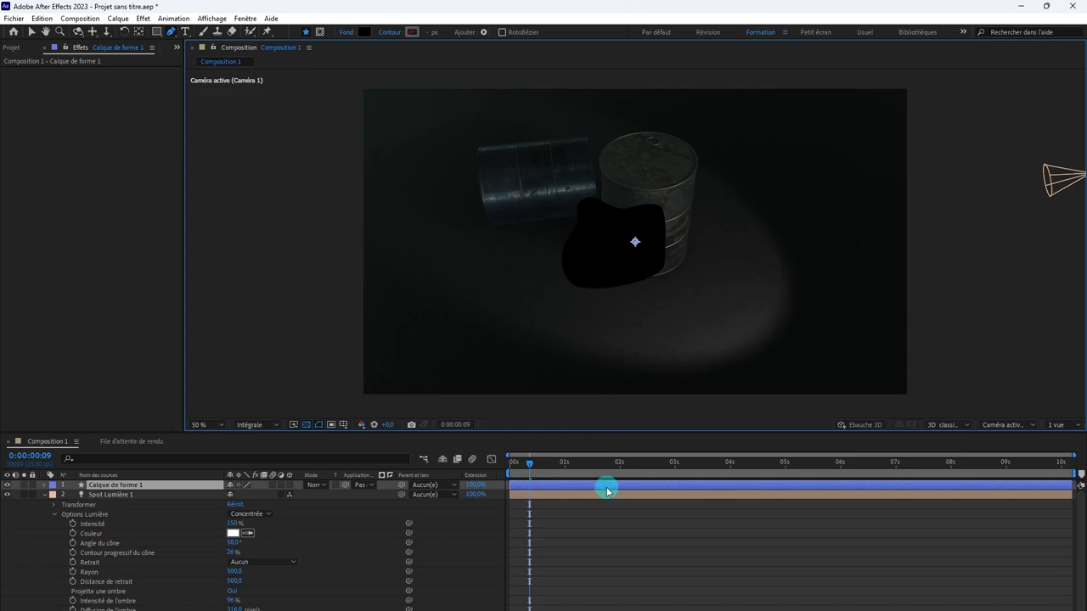
{"action": "key", "text": "ctrl+z"}
- Add a small round droplet mask just below the puddle mask on the black solid and rename the layer petrole
{"action": "left_click", "coordinate": [585, 609]}
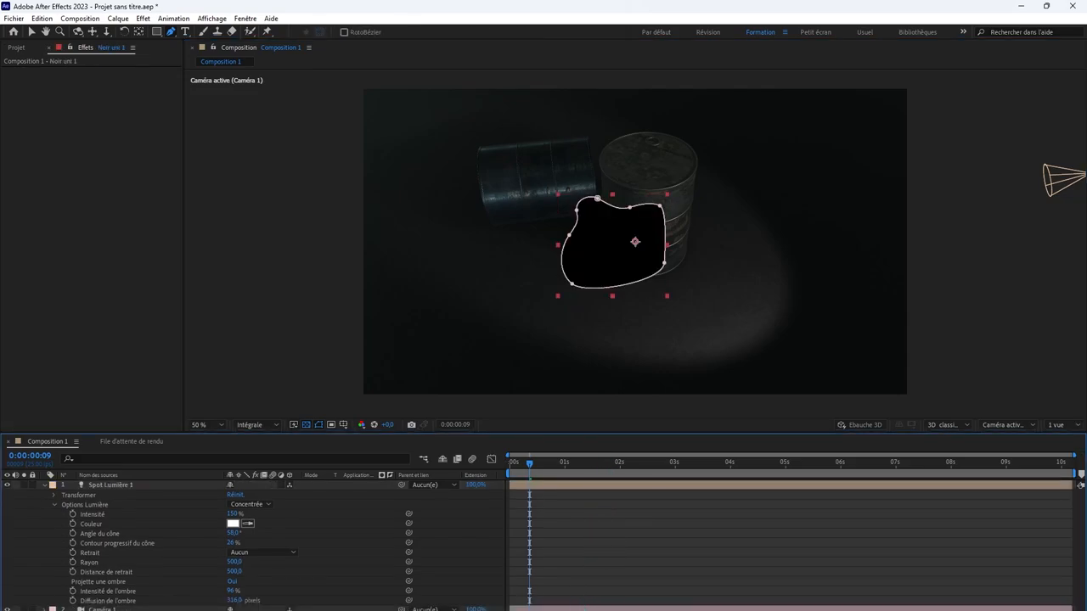
{"action": "left_click", "coordinate": [584, 303]}
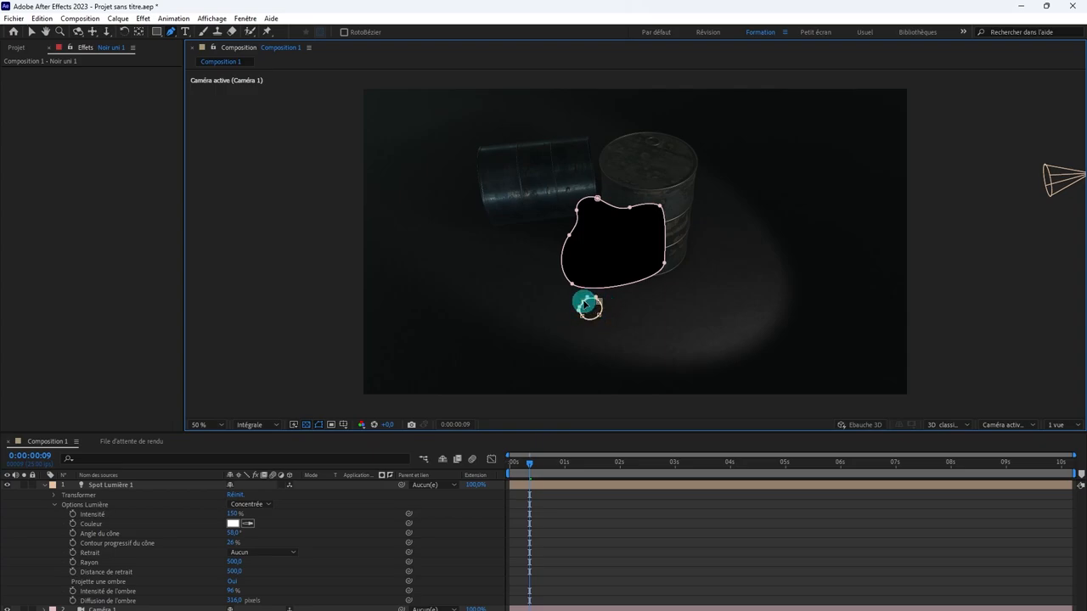
{"action": "left_click", "coordinate": [32, 32]}
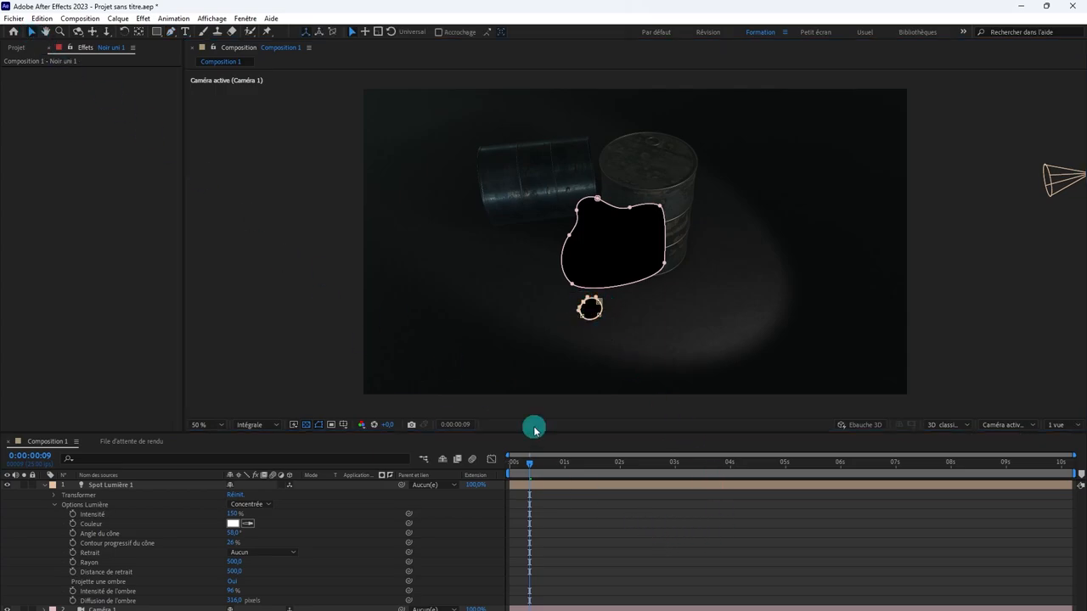
{"action": "left_click", "coordinate": [642, 525]}
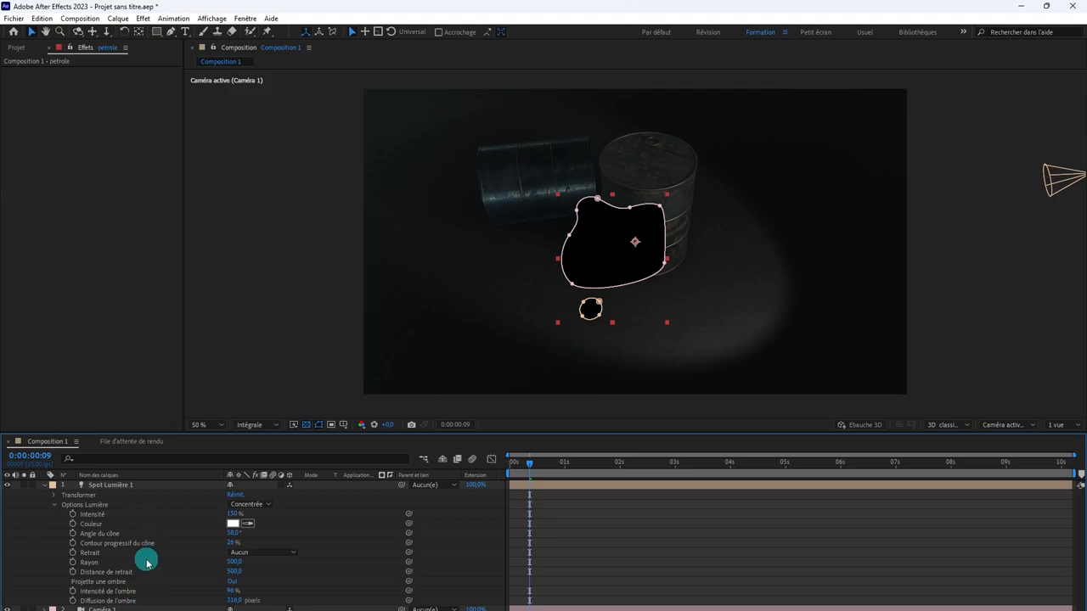
- Hide the petrole layer and assign it as Path Layer 1 in the Element effect's custom text and masks
{"action": "left_click", "coordinate": [7, 610]}
{"action": "left_click", "coordinate": [102, 610]}
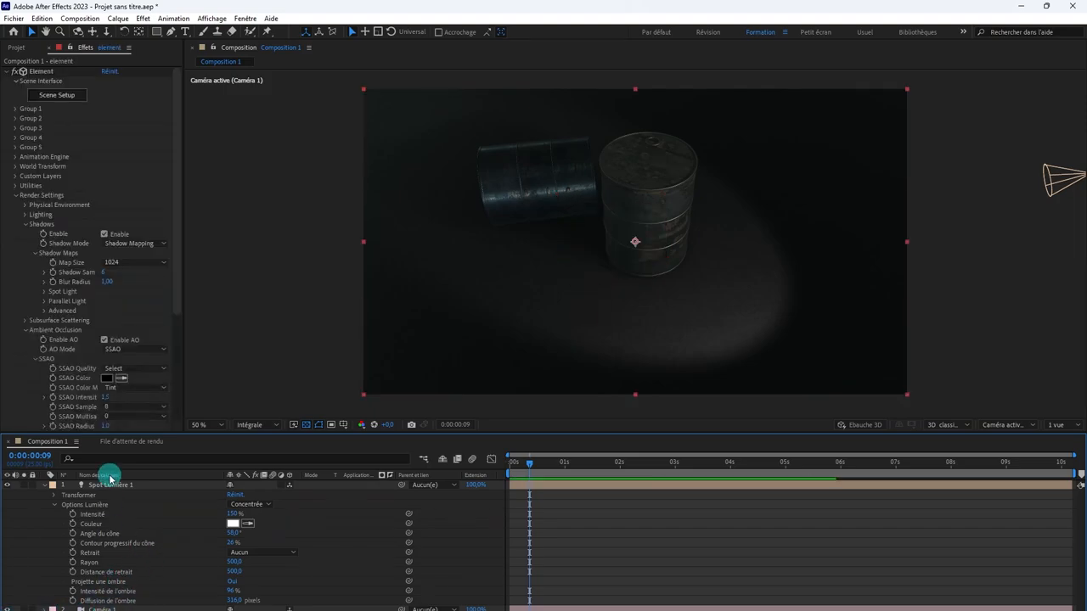
{"action": "left_click", "coordinate": [16, 175]}
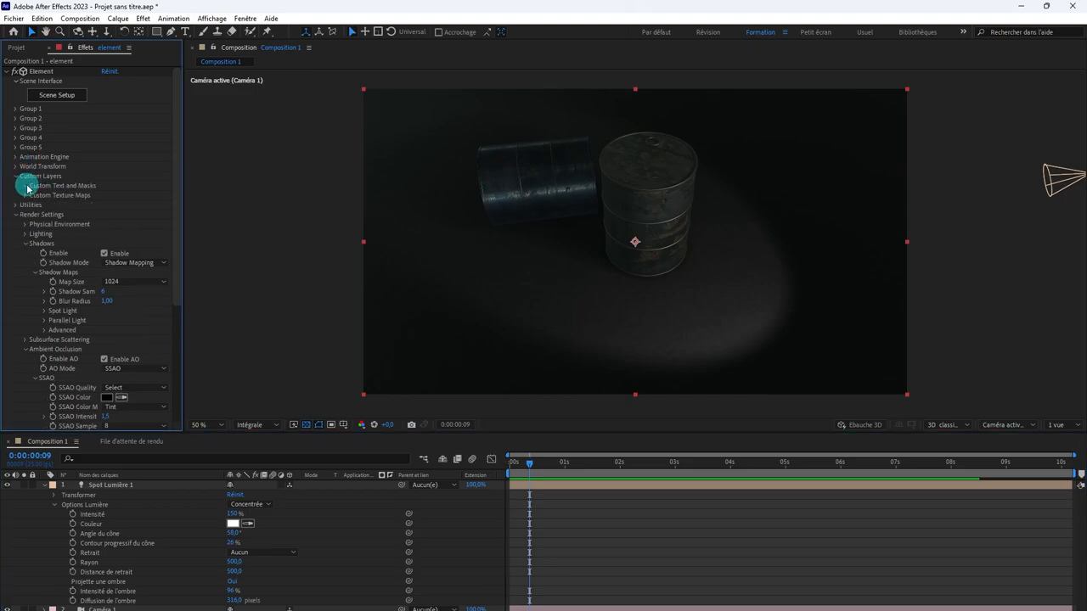
{"action": "left_click", "coordinate": [26, 185]}
{"action": "left_click", "coordinate": [116, 195]}
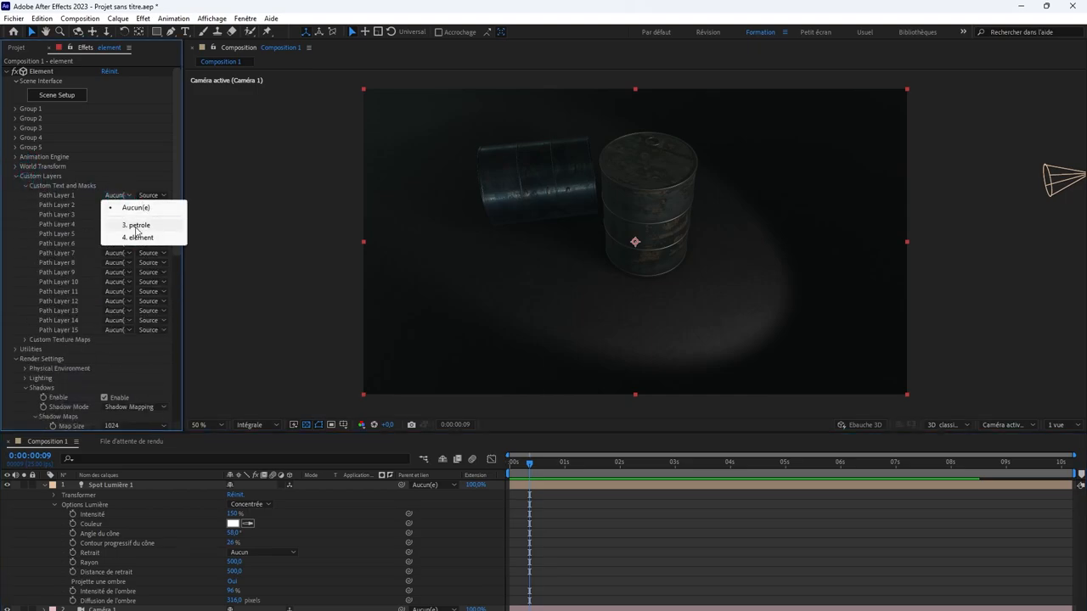
{"action": "left_click", "coordinate": [136, 226]}
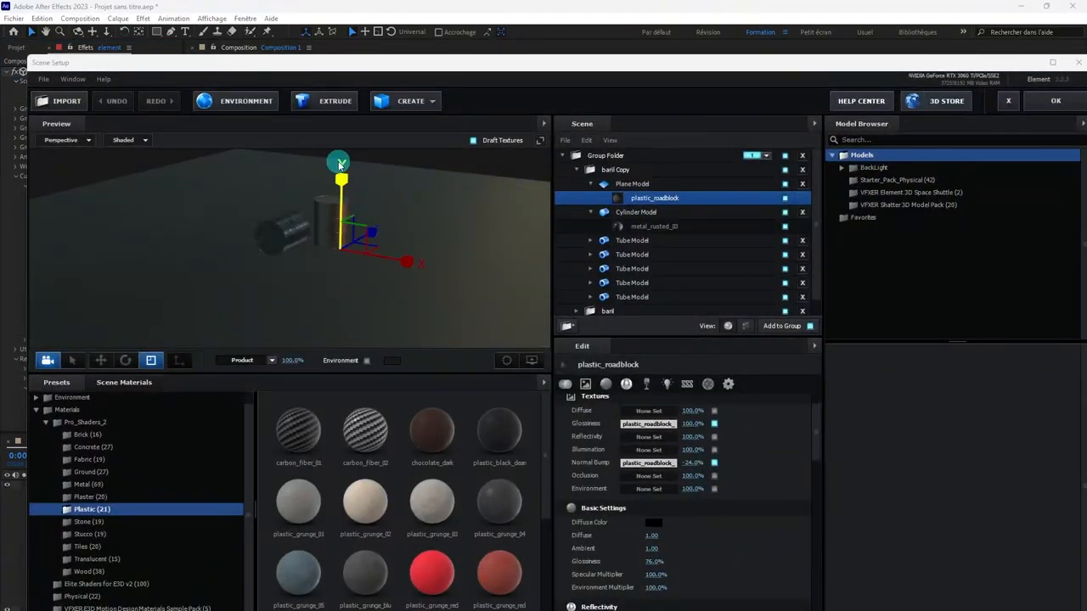
- Extrude Custom Path 1 in the scene setup and move the extruded puddle in front of the standing barrel
{"action": "left_click", "coordinate": [324, 101]}
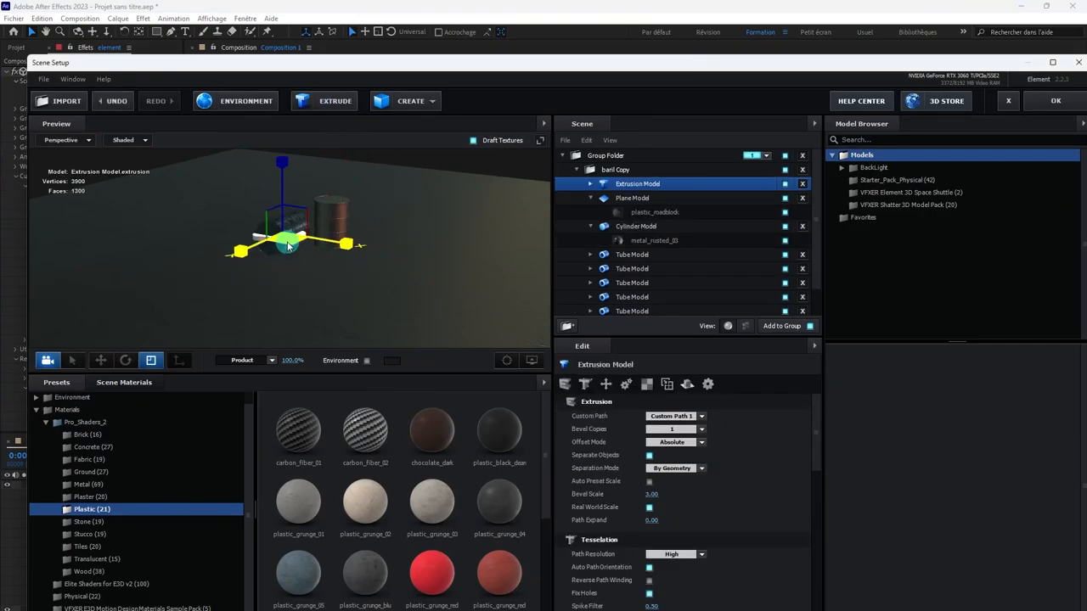
{"action": "left_click", "coordinate": [100, 360]}
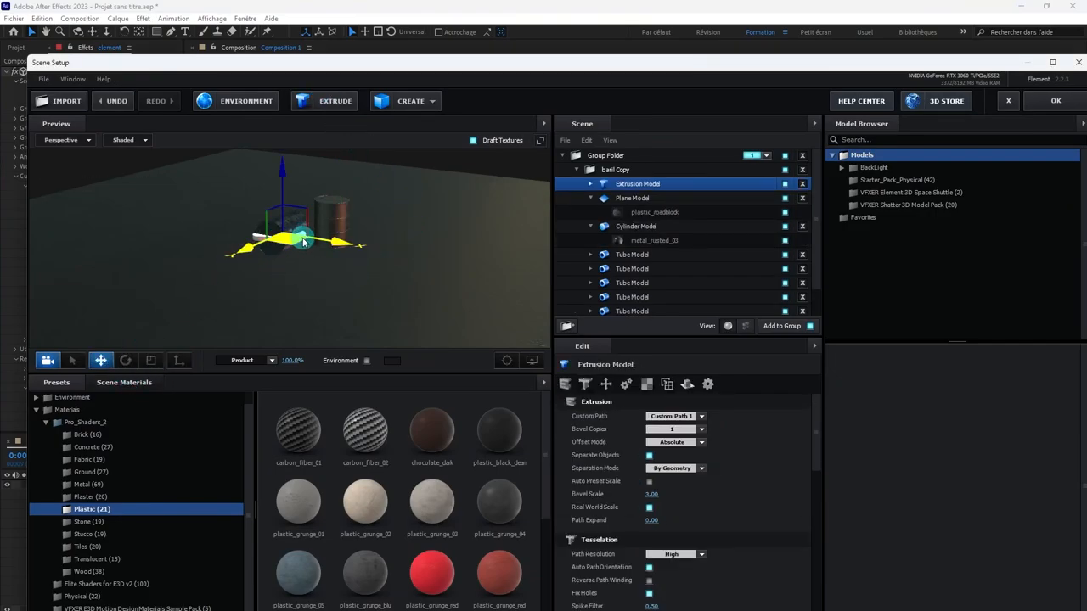
{"action": "left_click_drag", "start_coordinate": [316, 242], "coordinate": [337, 276]}
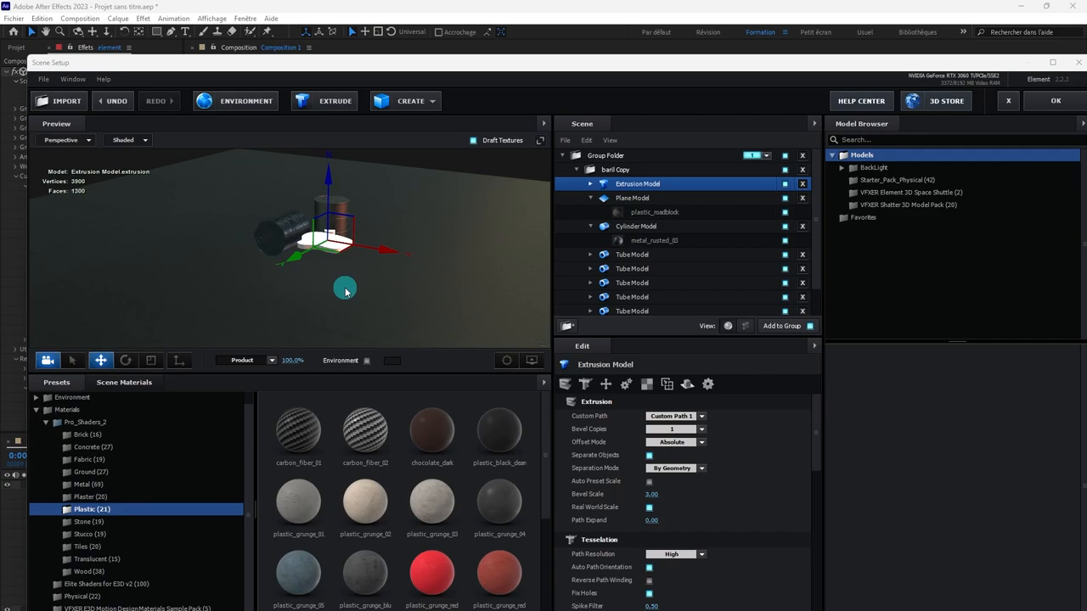
{"action": "left_click", "coordinate": [342, 306]}
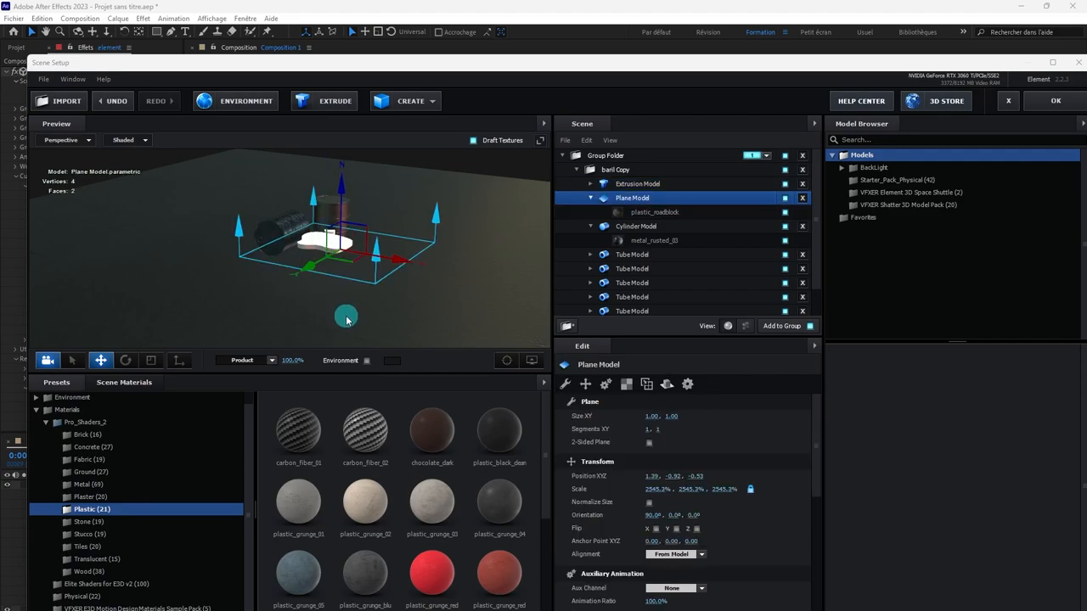
{"action": "left_click_drag", "start_coordinate": [342, 304], "coordinate": [344, 326]}
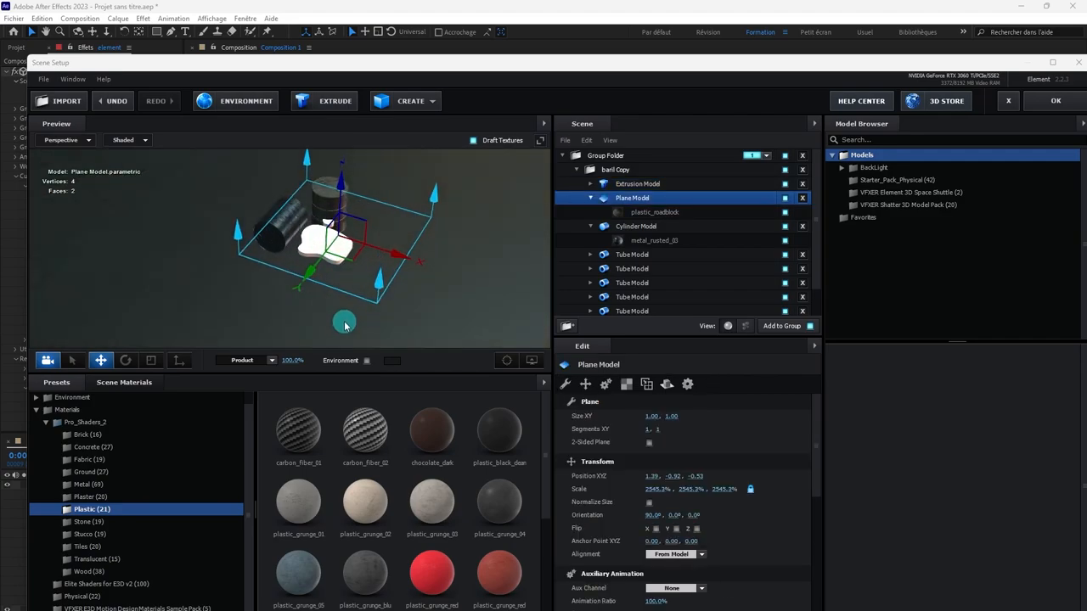
{"action": "key", "text": "super"}
{"action": "left_click_drag", "start_coordinate": [344, 248], "coordinate": [339, 265]}
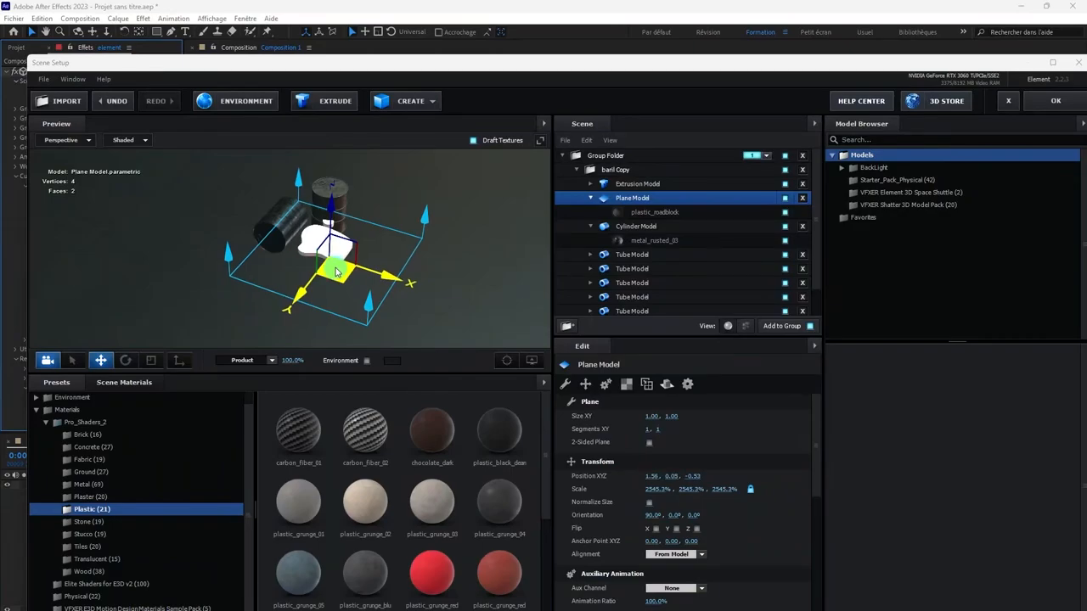
{"action": "key", "text": "ctrl+z"}
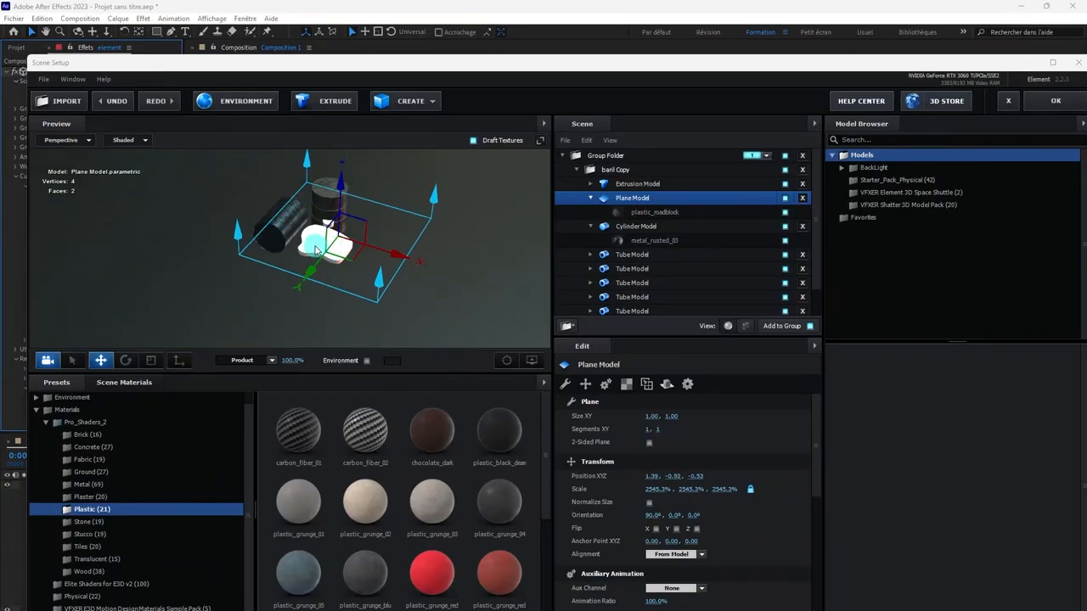
- Move the extruded puddle onto the open floor in front of both barrels and scale it down uniformly
{"action": "left_click", "coordinate": [72, 360]}
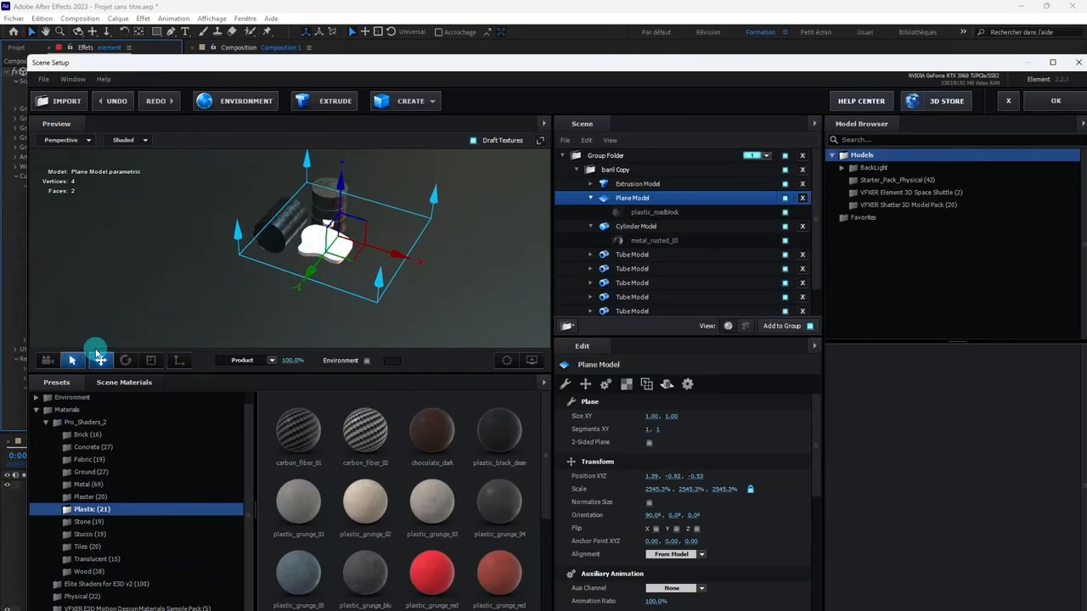
{"action": "left_click", "coordinate": [321, 248]}
{"action": "left_click_drag", "start_coordinate": [321, 248], "coordinate": [291, 285]}
{"action": "left_click", "coordinate": [150, 360]}
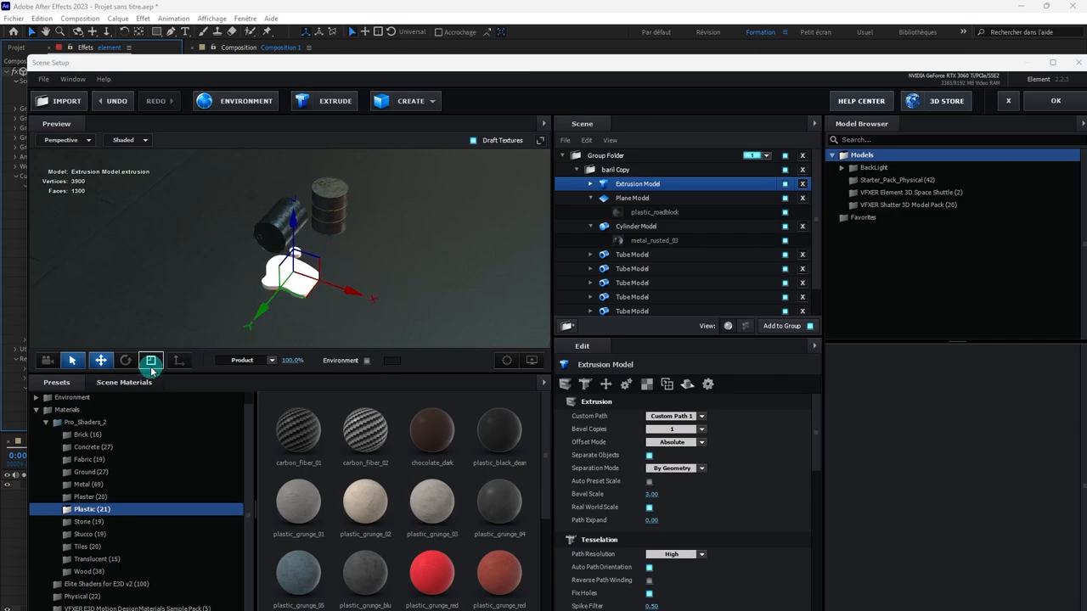
{"action": "left_click_drag", "start_coordinate": [294, 278], "coordinate": [286, 276]}
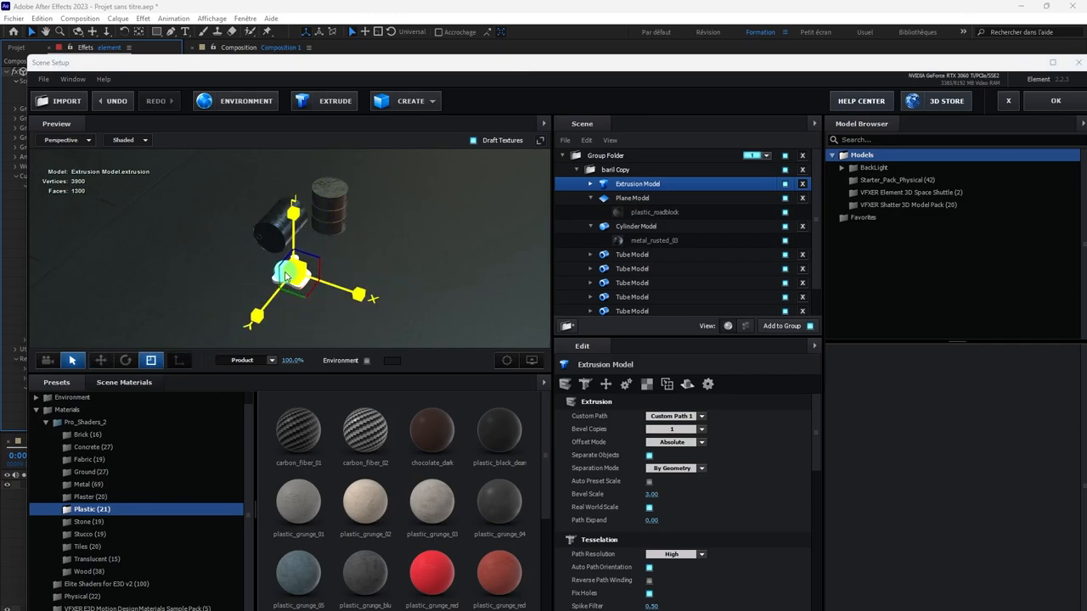
{"action": "scroll", "coordinate": [352, 301], "scroll_direction": "up", "scroll_amount": 5}
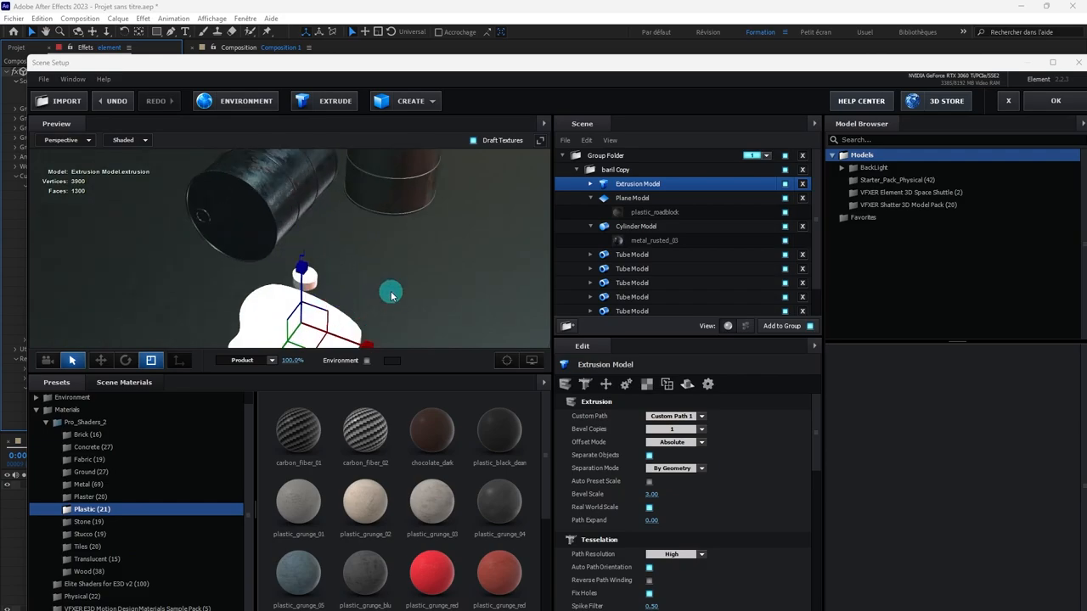
- Lower the extruded puddle vertically so that it sits close to the floor in front of the barrels
{"action": "middle_click_drag", "start_coordinate": [397, 291], "coordinate": [400, 209]}
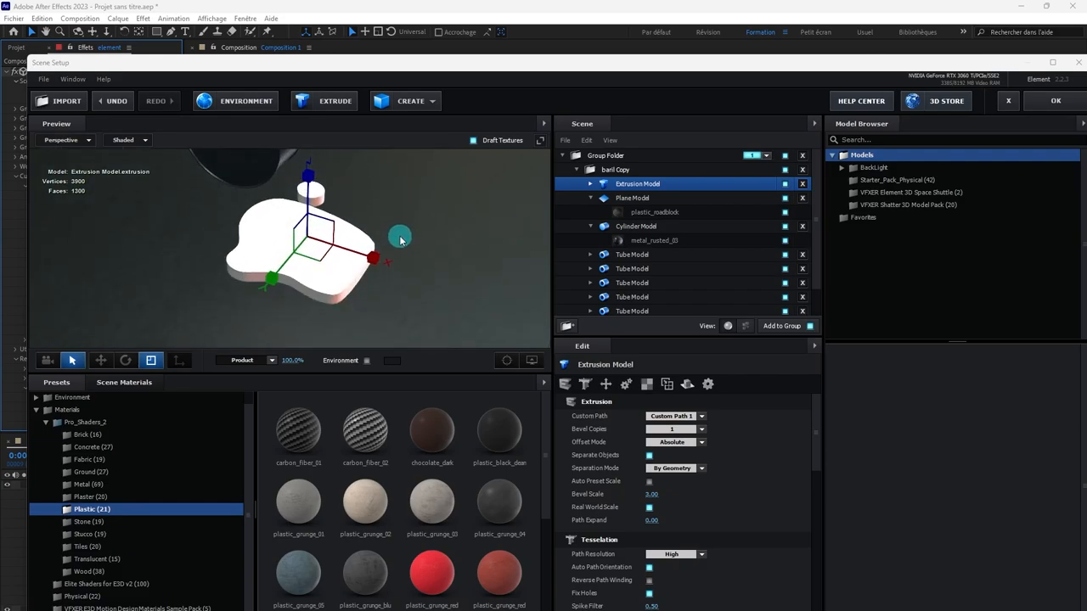
{"action": "left_click_drag", "start_coordinate": [424, 278], "coordinate": [416, 249]}
{"action": "left_click", "coordinate": [101, 359]}
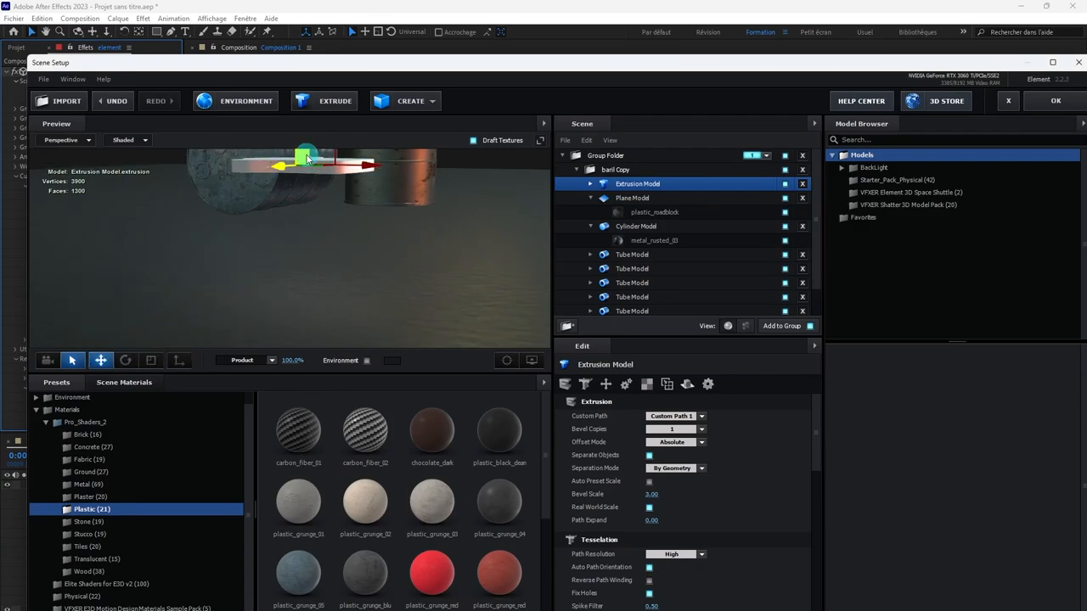
{"action": "left_click_drag", "start_coordinate": [309, 158], "coordinate": [321, 222]}
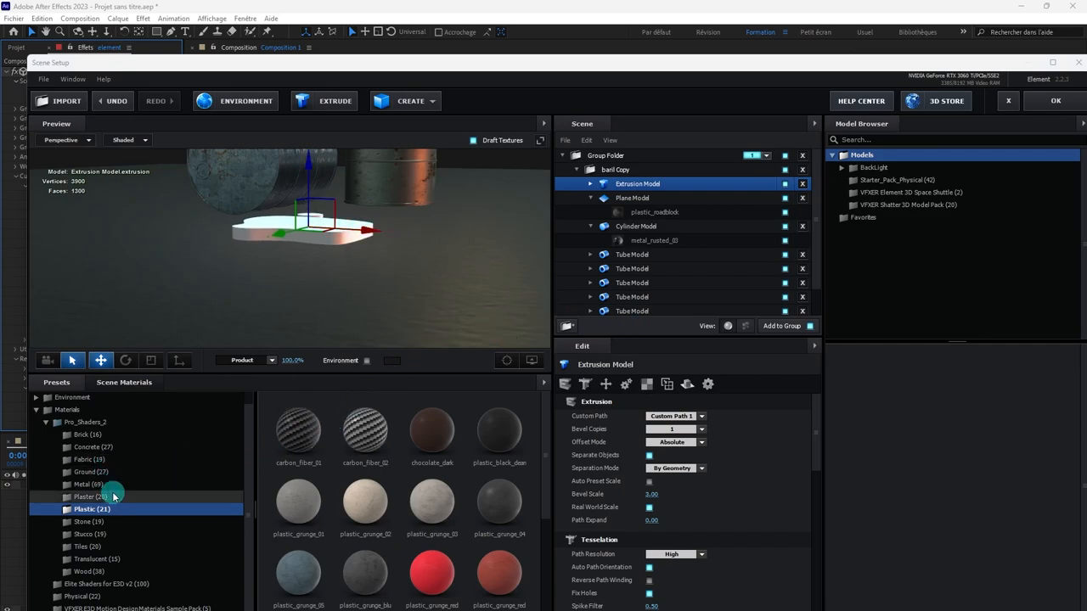
- Find the Black_Outline material among the Physical presets and apply it to the extruded puddle
{"action": "left_click", "coordinate": [56, 425]}
{"action": "left_click", "coordinate": [77, 433]}
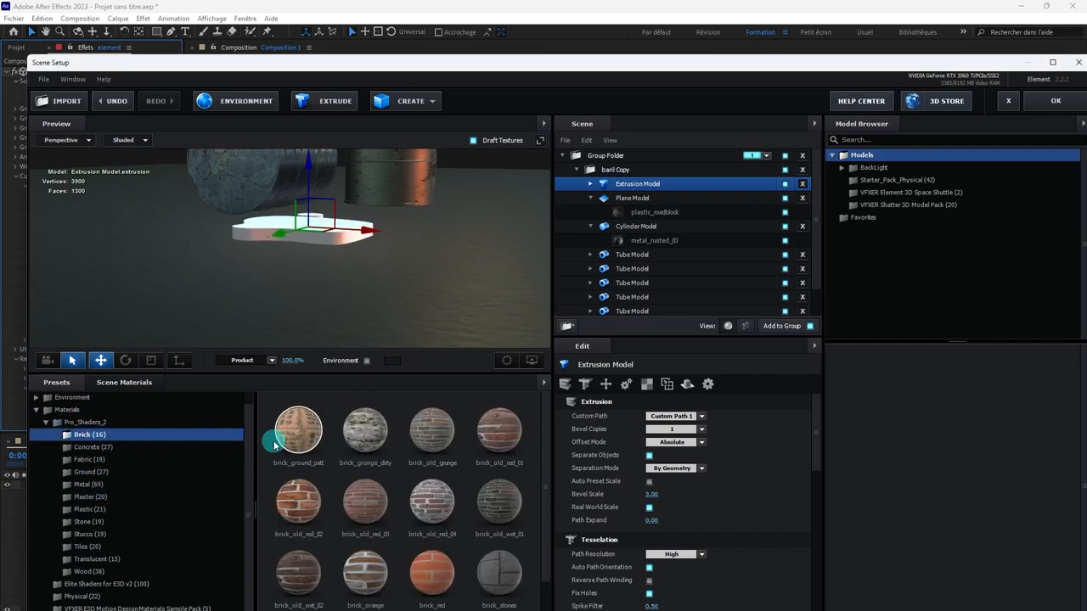
{"action": "left_click", "coordinate": [72, 425]}
{"action": "left_click", "coordinate": [44, 423]}
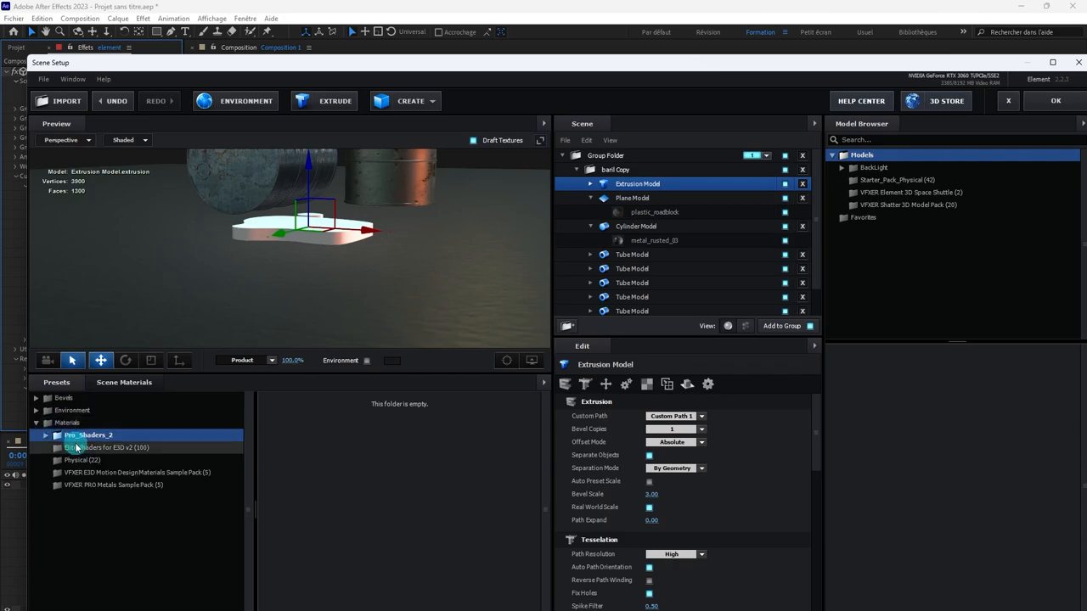
{"action": "left_click", "coordinate": [83, 459]}
{"action": "left_click_drag", "start_coordinate": [360, 431], "coordinate": [386, 308]}
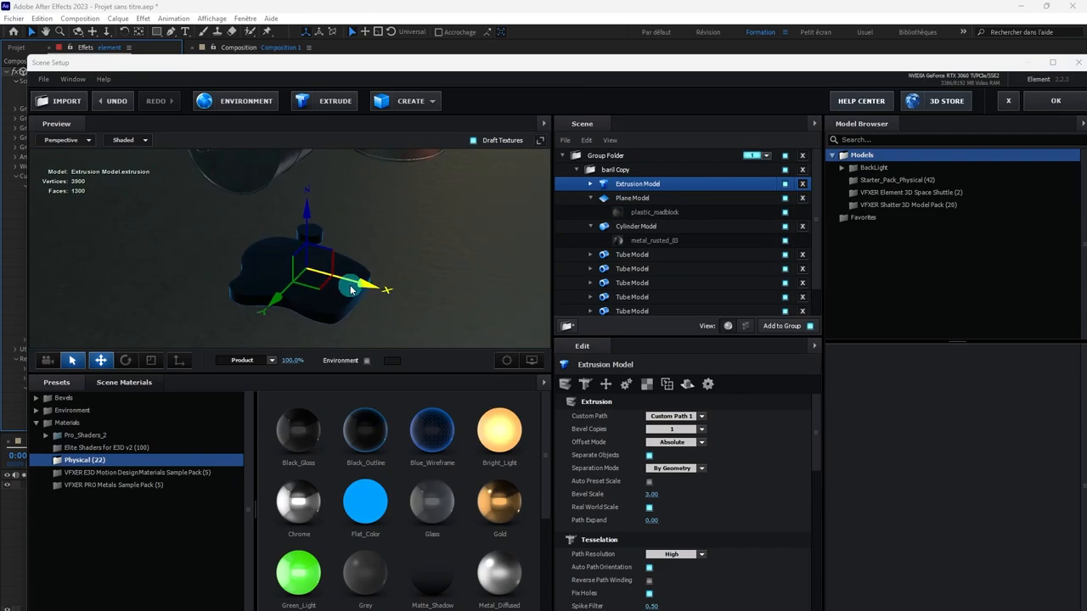
- Flatten the puddle's Black_Outline bevel with Extrude 0.00, Expand Edges -2.79, Bevel Size 1.33, Depth 1.02, Segments 23 and Curve 0.94
{"action": "left_click", "coordinate": [587, 183]}
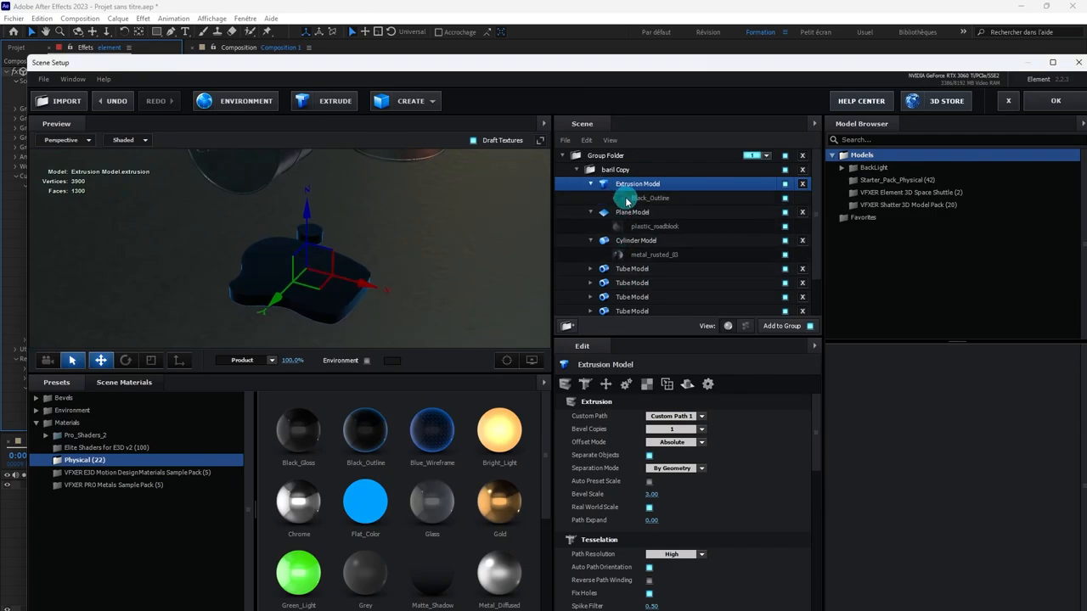
{"action": "left_click", "coordinate": [626, 198]}
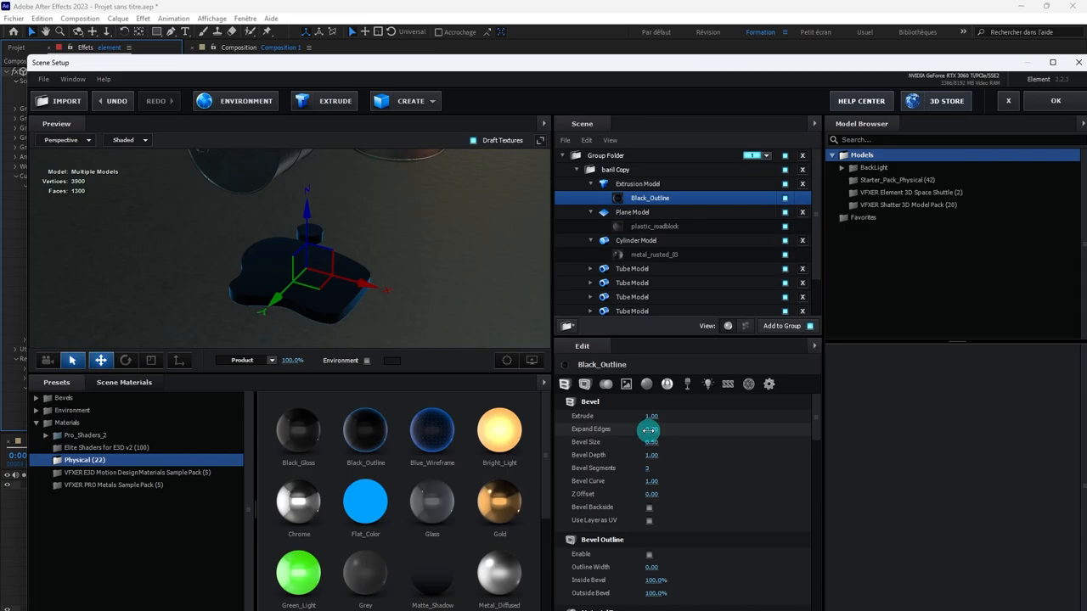
{"action": "left_click_drag", "start_coordinate": [655, 416], "coordinate": [621, 417]}
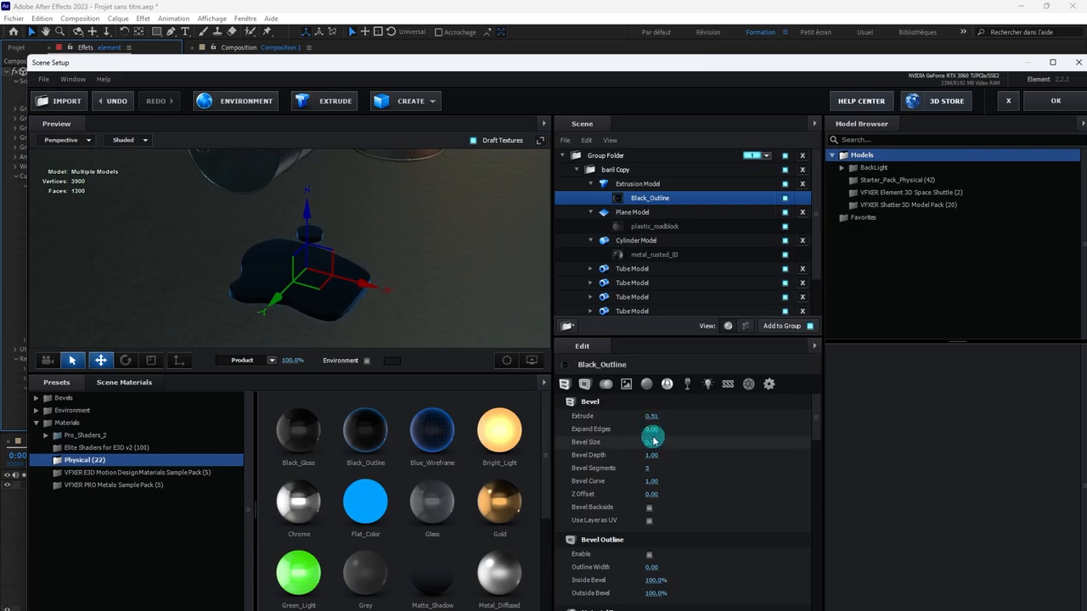
{"action": "mouse_move", "coordinate": [684, 429]}
{"action": "left_mouse_down"}
{"action": "mouse_move", "coordinate": [720, 431]}
{"action": "mouse_move", "coordinate": [688, 435]}
{"action": "left_mouse_up"}
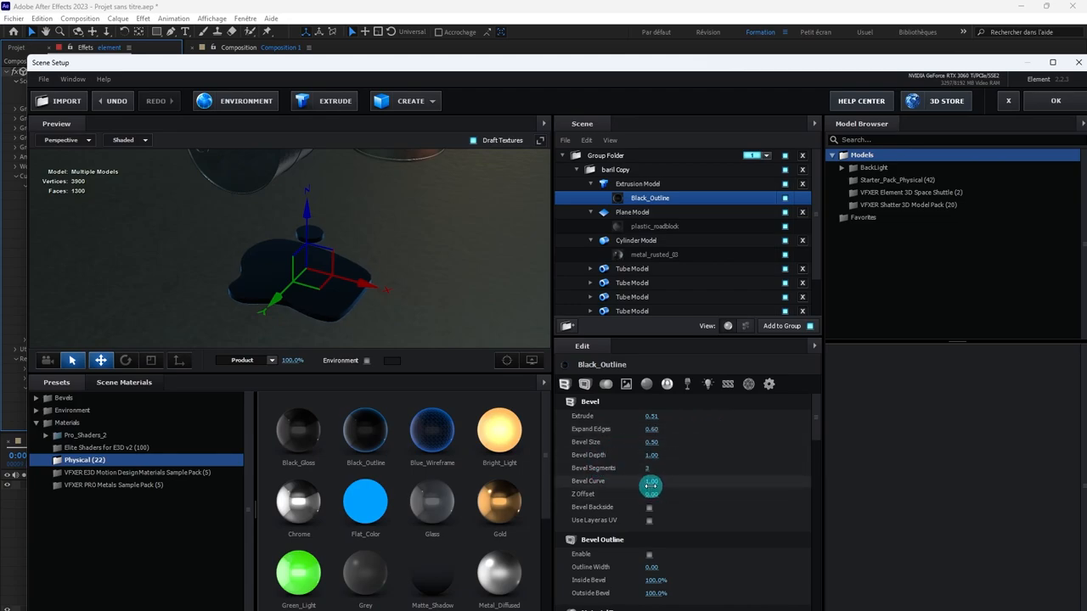
{"action": "mouse_move", "coordinate": [661, 482]}
{"action": "left_mouse_down"}
{"action": "mouse_move", "coordinate": [756, 486]}
{"action": "mouse_move", "coordinate": [671, 482]}
{"action": "left_mouse_up"}
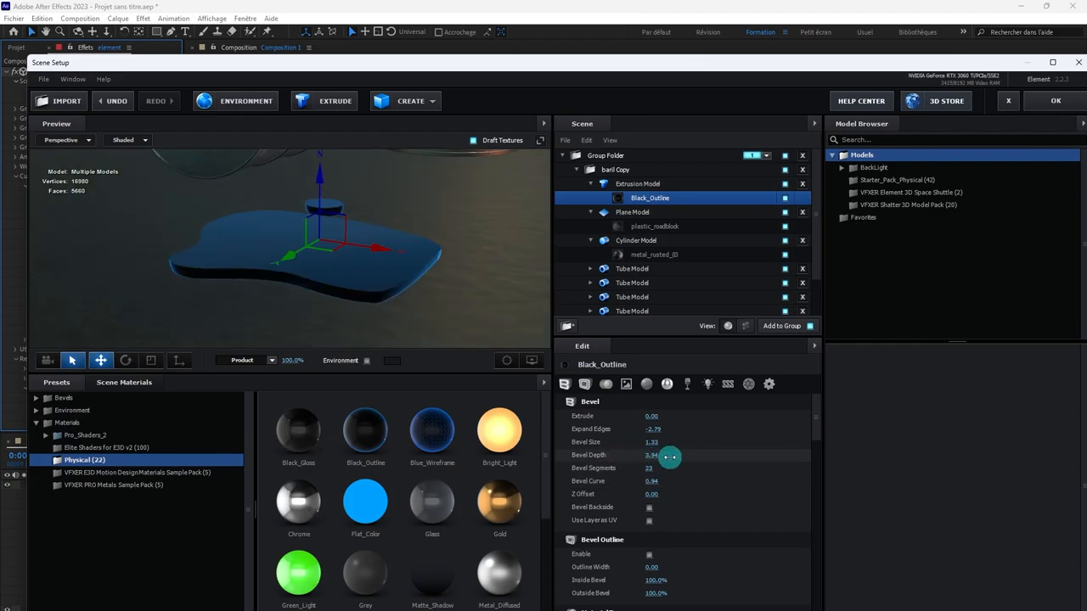
{"action": "left_click_drag", "start_coordinate": [670, 456], "coordinate": [548, 443]}
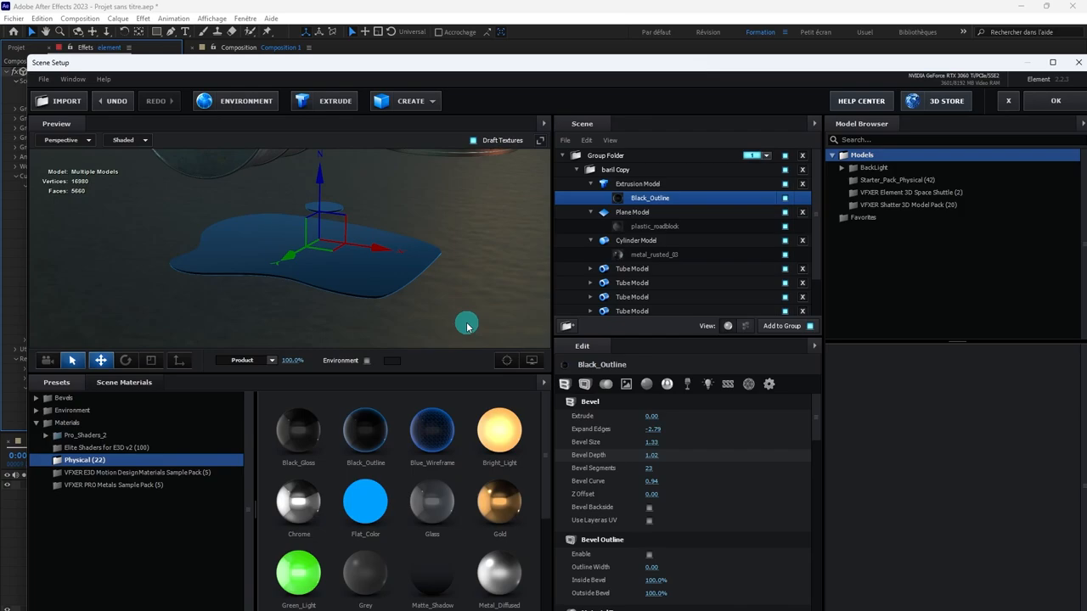
- Set the puddle's Bevel Depth to 0.88 and Bevel Size to 2.22, checking the shape from several angles
{"action": "left_click_drag", "start_coordinate": [466, 315], "coordinate": [448, 311]}
{"action": "mouse_move", "coordinate": [420, 277]}
{"action": "left_mouse_down"}
{"action": "mouse_move", "coordinate": [400, 284]}
{"action": "mouse_move", "coordinate": [427, 291]}
{"action": "left_mouse_up"}
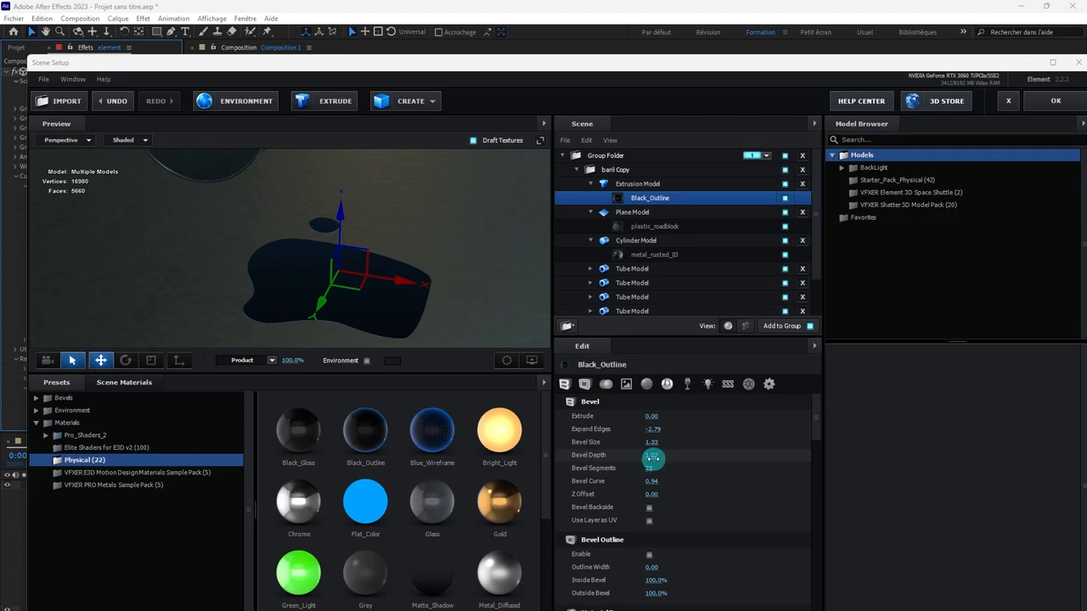
{"action": "left_click_drag", "start_coordinate": [656, 456], "coordinate": [676, 427]}
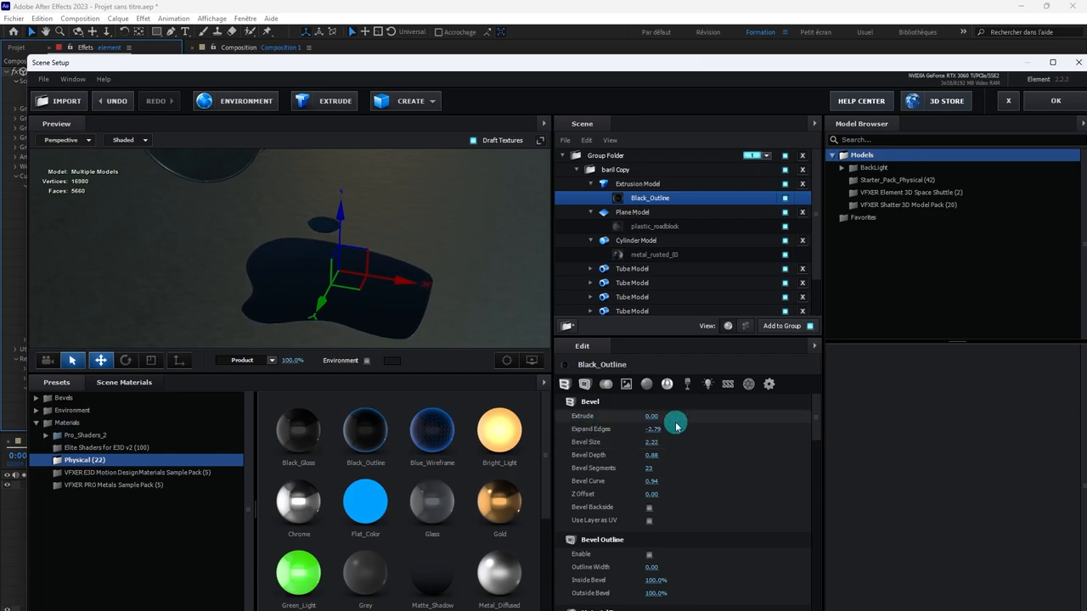
{"action": "scroll", "coordinate": [450, 308], "scroll_direction": "up", "scroll_amount": 3}
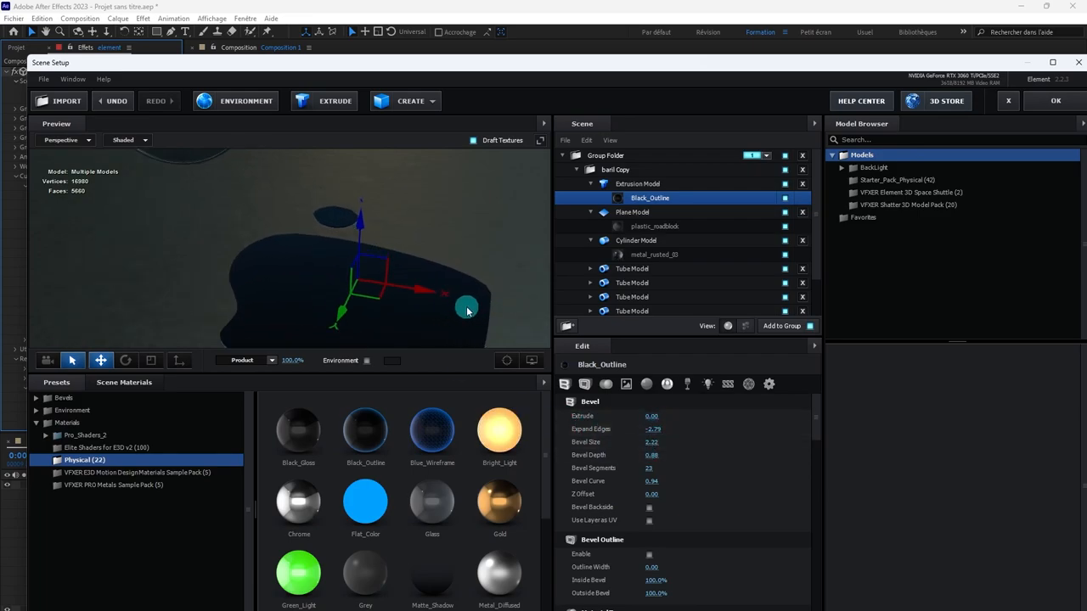
{"action": "scroll", "coordinate": [452, 304], "scroll_direction": "down", "scroll_amount": 3}
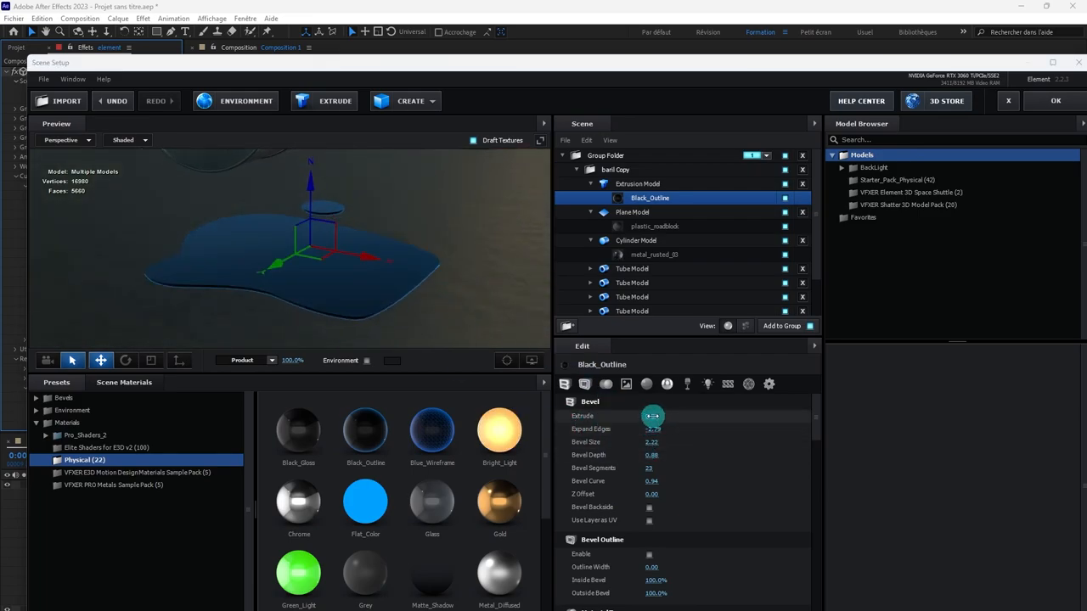
{"action": "mouse_move", "coordinate": [498, 392]}
{"action": "left_mouse_down"}
{"action": "mouse_move", "coordinate": [480, 393]}
{"action": "mouse_move", "coordinate": [491, 392]}
{"action": "left_mouse_up"}
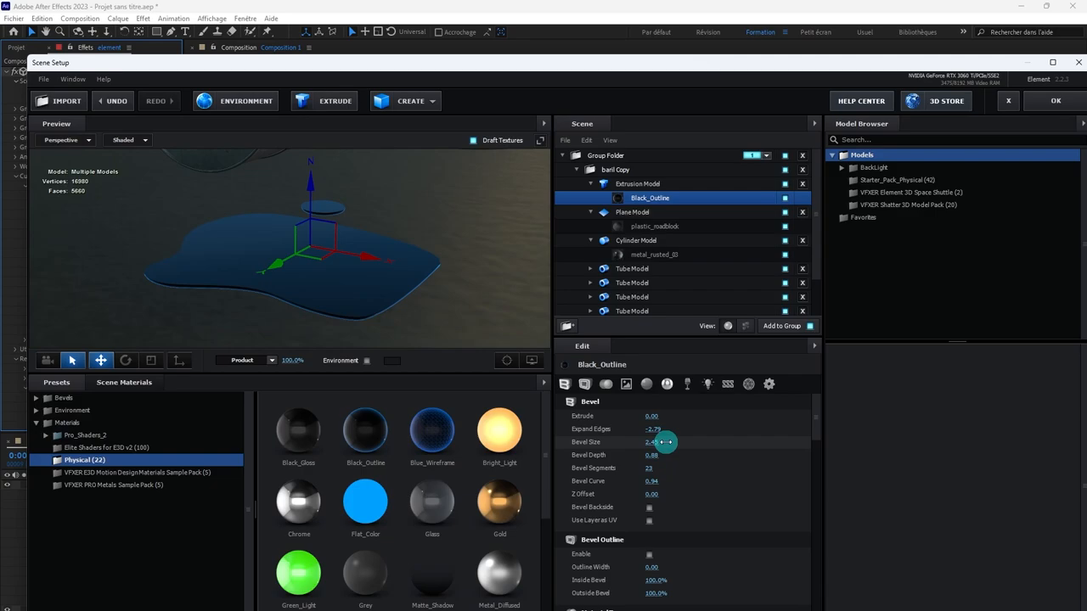
- Round the puddle's edges with Bevel Size 3.47 and 28 Bevel Segments, and enable Bevel Backside
{"action": "left_click_drag", "start_coordinate": [665, 442], "coordinate": [727, 447]}
{"action": "left_click_drag", "start_coordinate": [655, 468], "coordinate": [678, 467]}
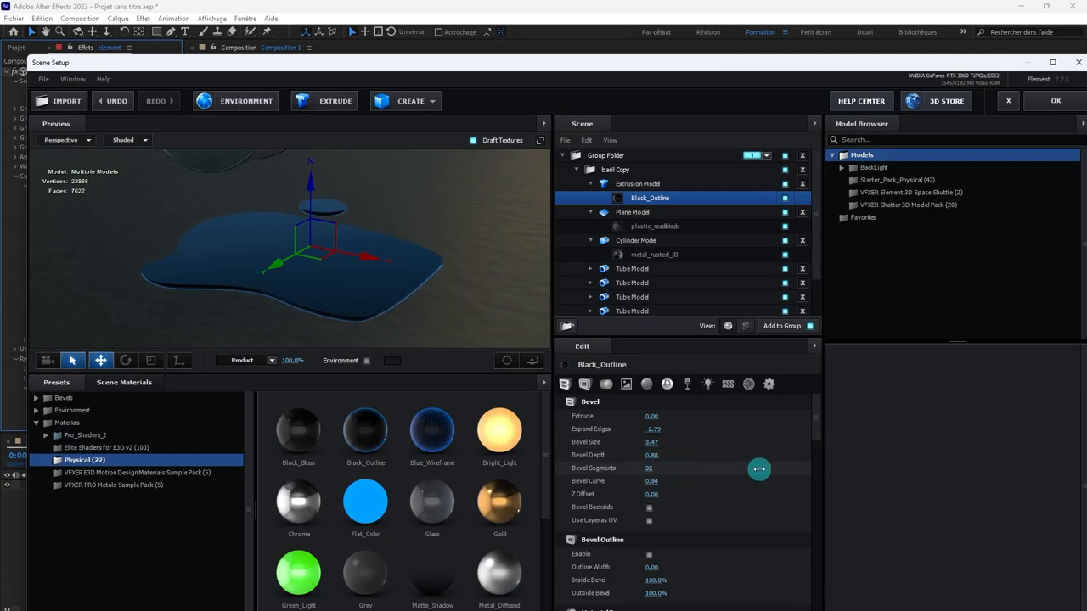
{"action": "left_click_drag", "start_coordinate": [759, 469], "coordinate": [887, 498]}
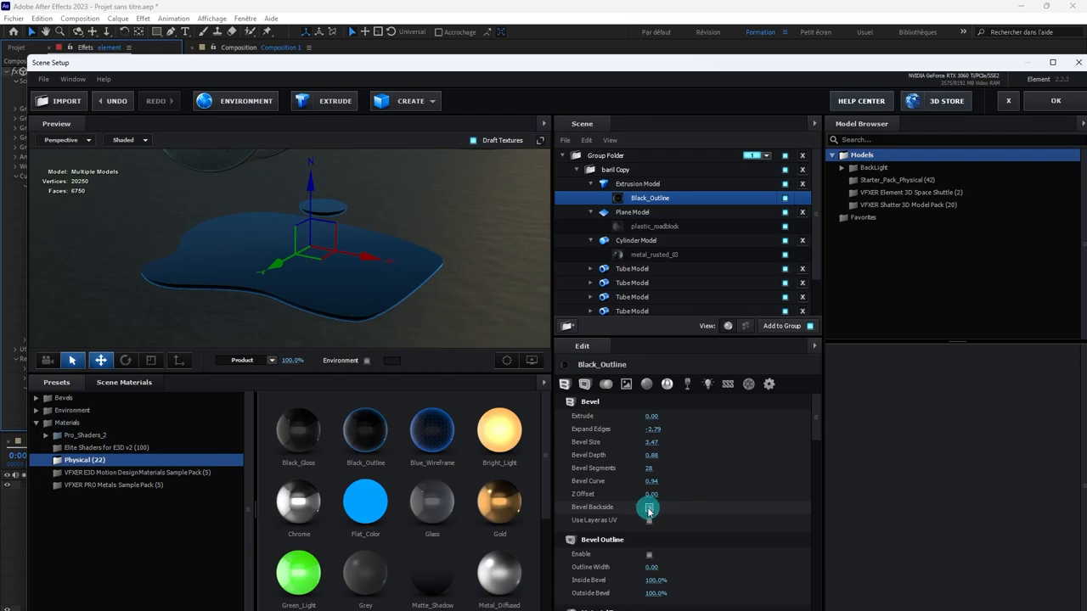
{"action": "left_click", "coordinate": [649, 520]}
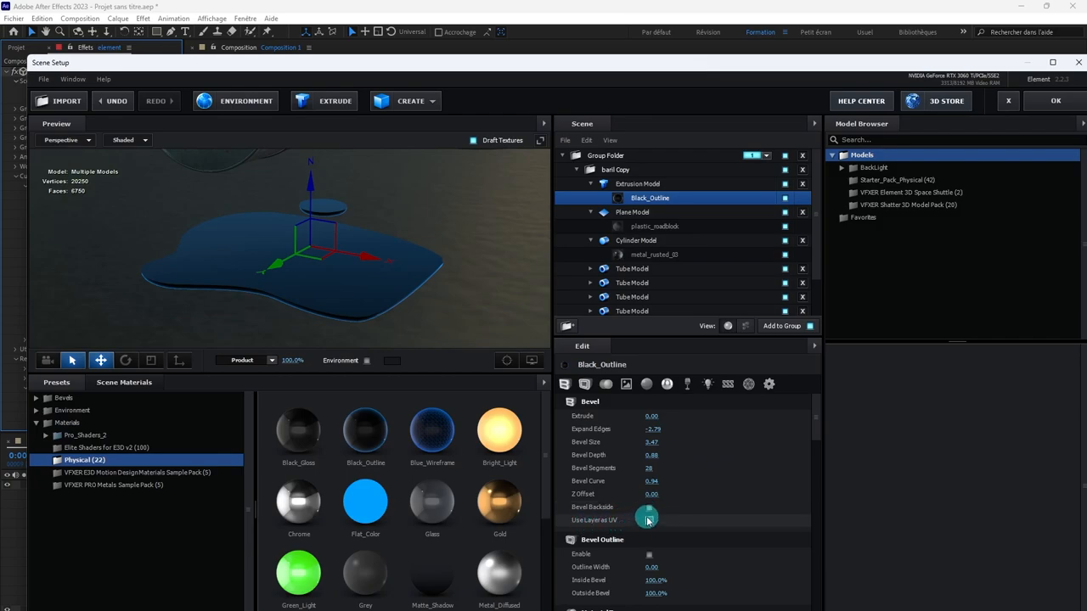
{"action": "left_click", "coordinate": [649, 507]}
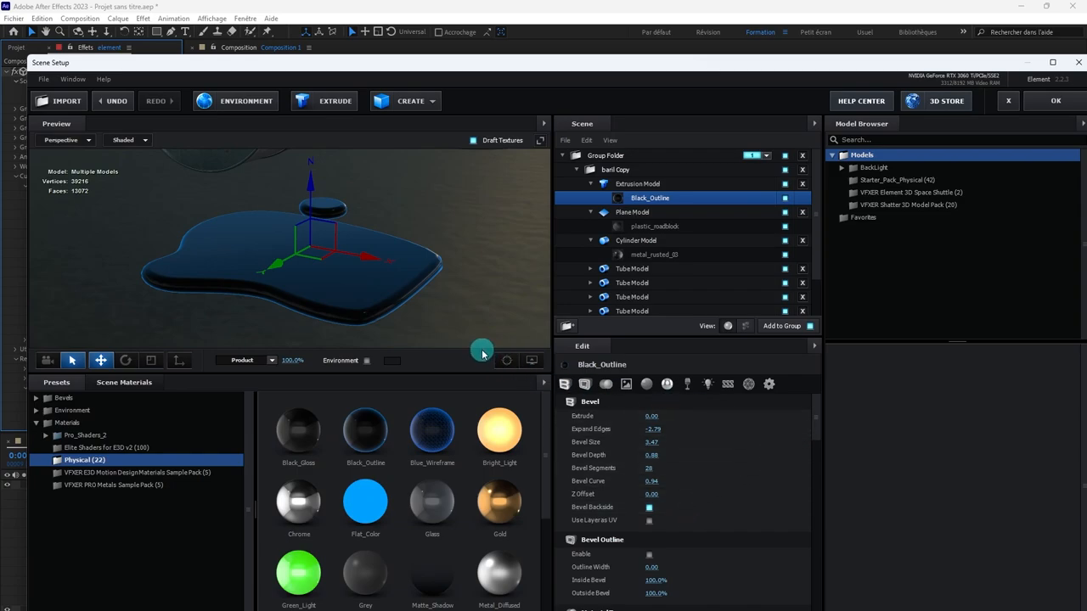
- Set the puddle's Expand Edges to -5.59, apply the scene setup and check the puddle in the composition
{"action": "left_click_drag", "start_coordinate": [473, 332], "coordinate": [474, 323]}
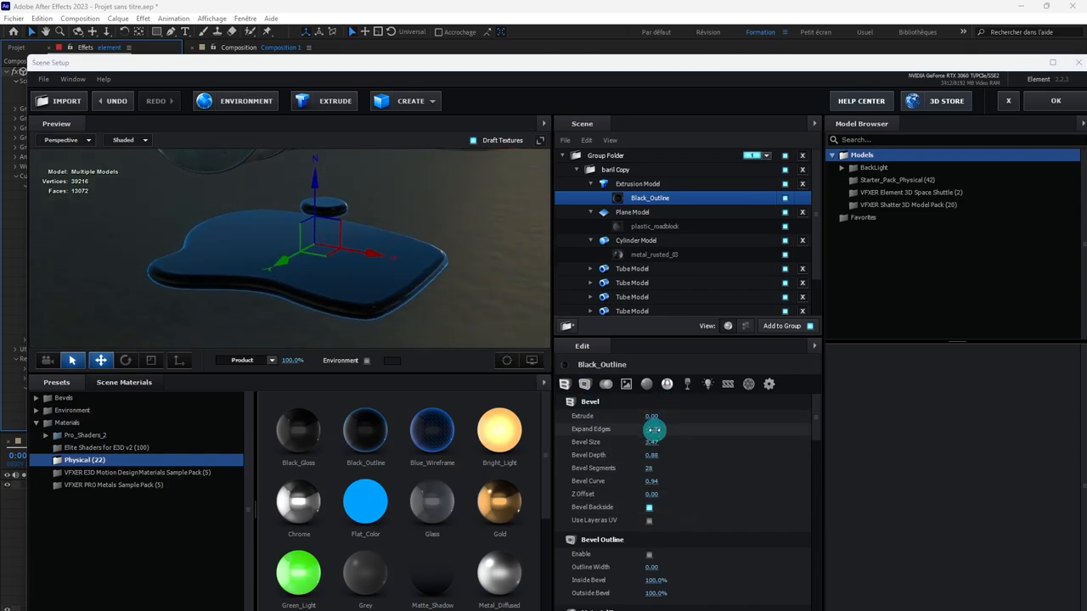
{"action": "left_click_drag", "start_coordinate": [649, 430], "coordinate": [435, 375]}
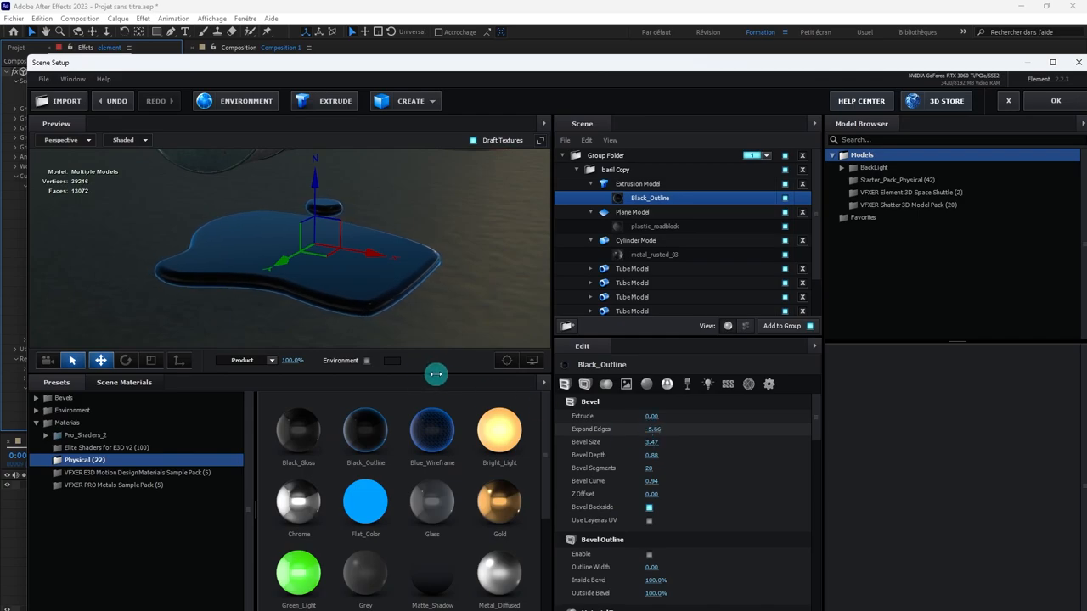
{"action": "left_click", "coordinate": [1052, 102]}
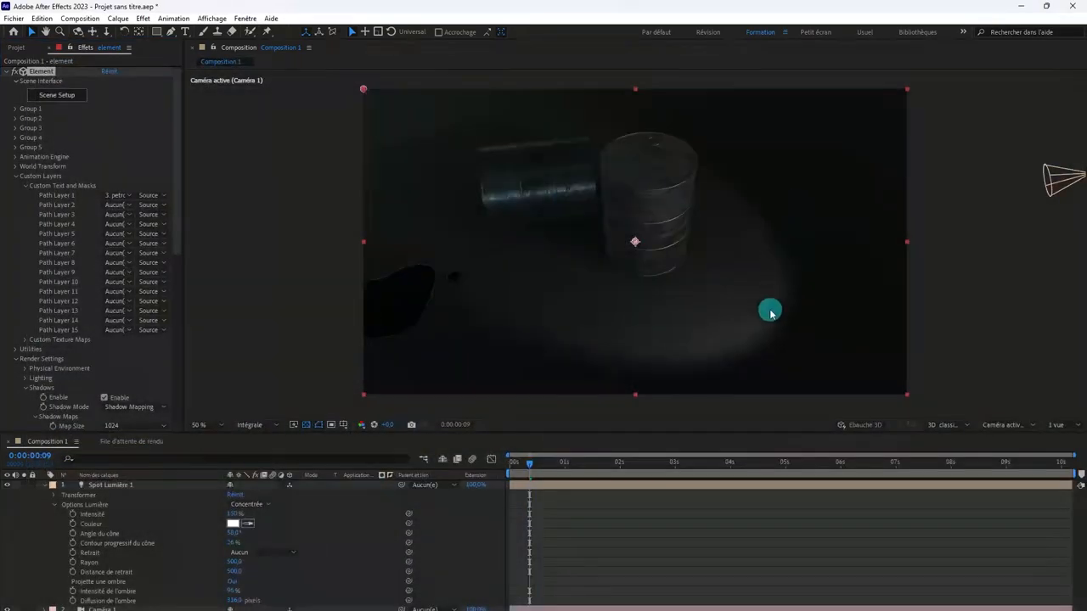
{"action": "scroll", "coordinate": [442, 339], "scroll_direction": "down", "scroll_amount": 2}
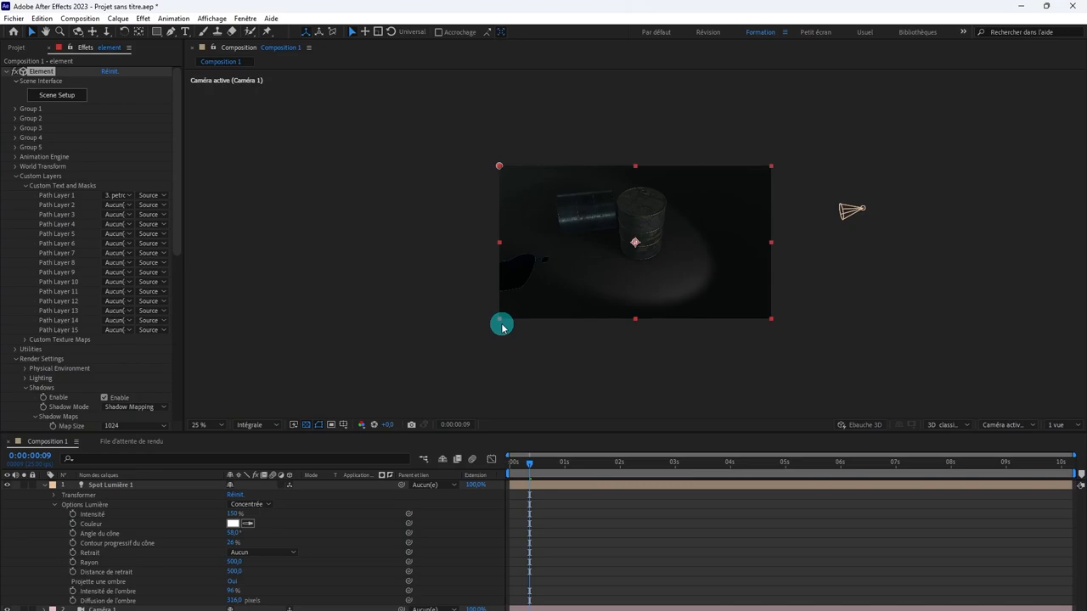
{"action": "scroll", "coordinate": [510, 327], "scroll_direction": "up", "scroll_amount": 2}
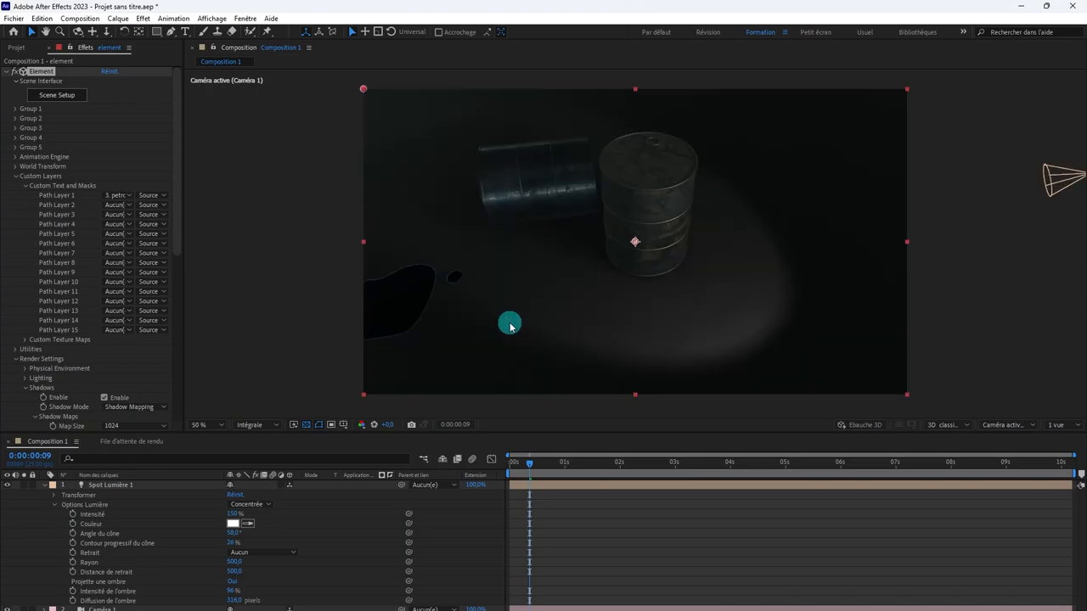
- Move the puddle closer to the barrels, in front of the lying one, and inspect it in the composition
{"action": "left_click", "coordinate": [51, 97]}
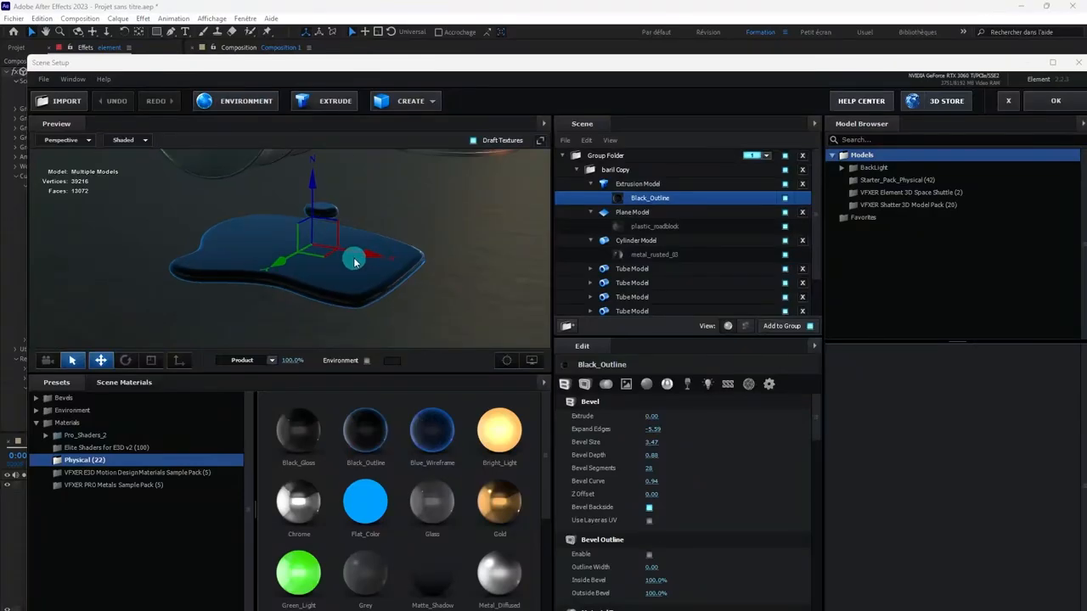
{"action": "left_click_drag", "start_coordinate": [444, 276], "coordinate": [355, 238]}
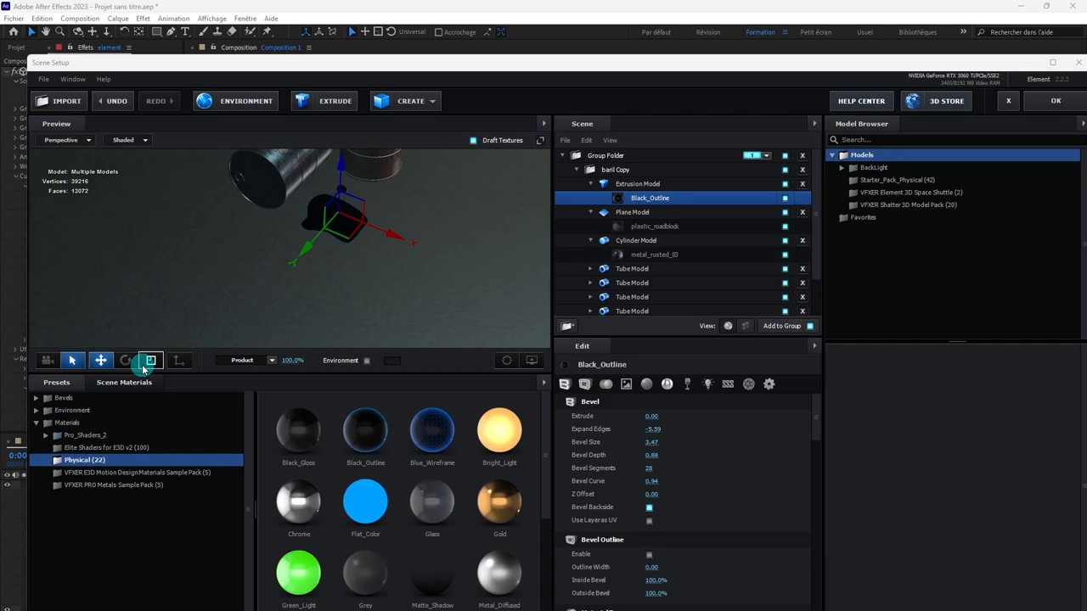
{"action": "left_click", "coordinate": [1049, 101]}
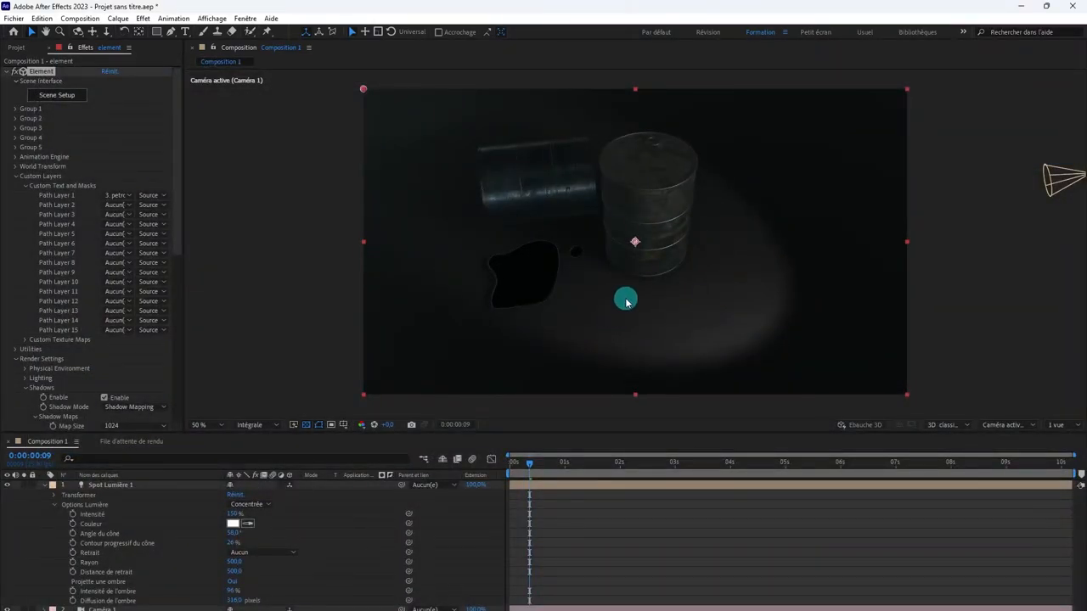
{"action": "key", "text": "period"}
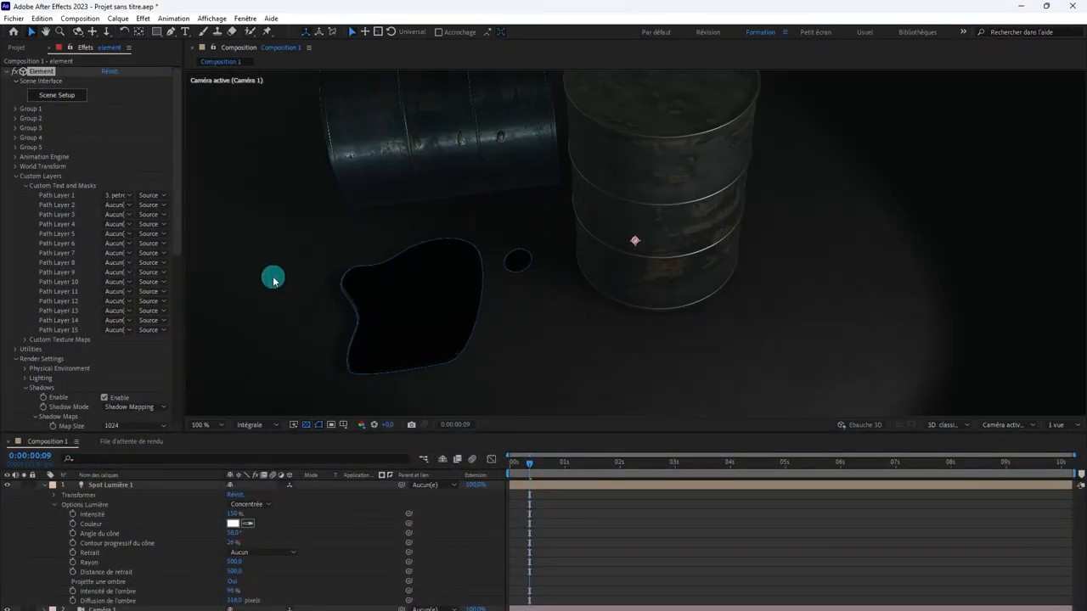
- Lower the puddle slightly in a floor-level view so that it rests on the floor, and apply the scene setup
{"action": "left_click", "coordinate": [70, 100]}
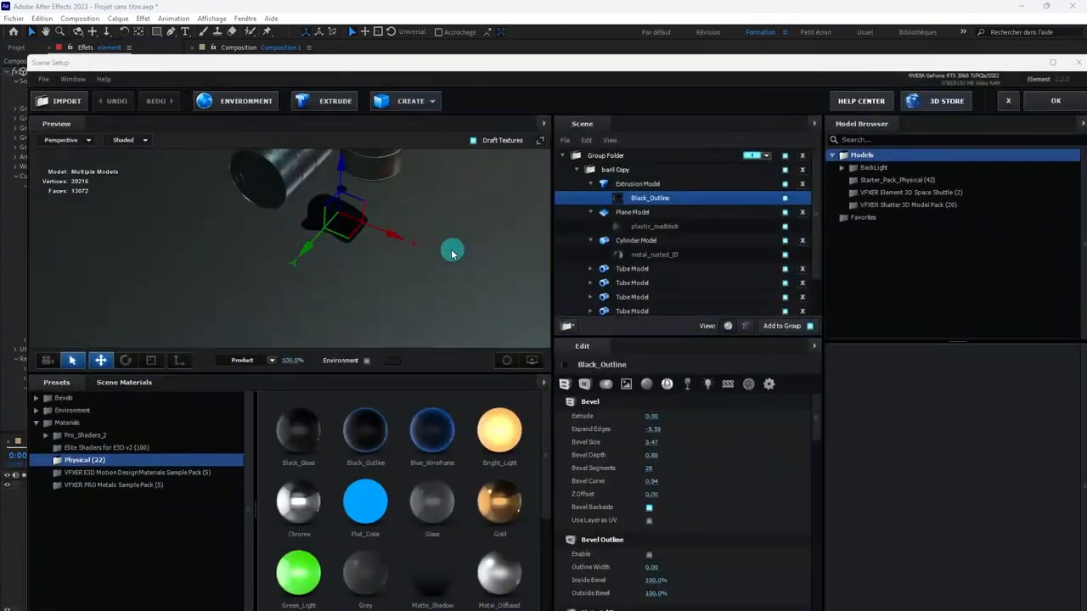
{"action": "left_click_drag", "start_coordinate": [441, 209], "coordinate": [445, 213]}
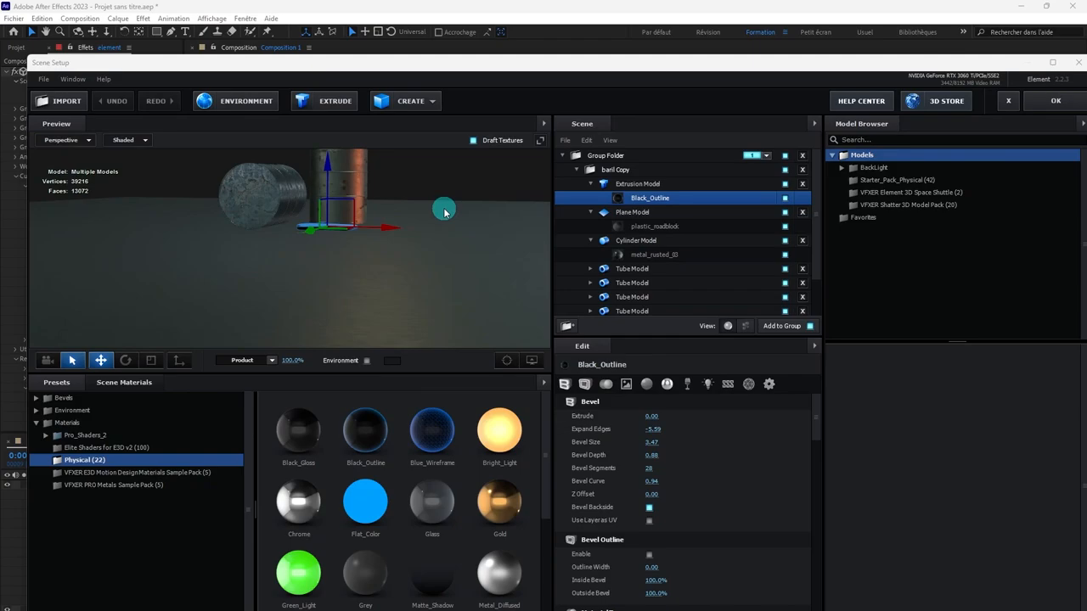
{"action": "scroll", "coordinate": [376, 209], "scroll_direction": "up", "scroll_amount": 2}
{"action": "left_click_drag", "start_coordinate": [376, 209], "coordinate": [372, 158]}
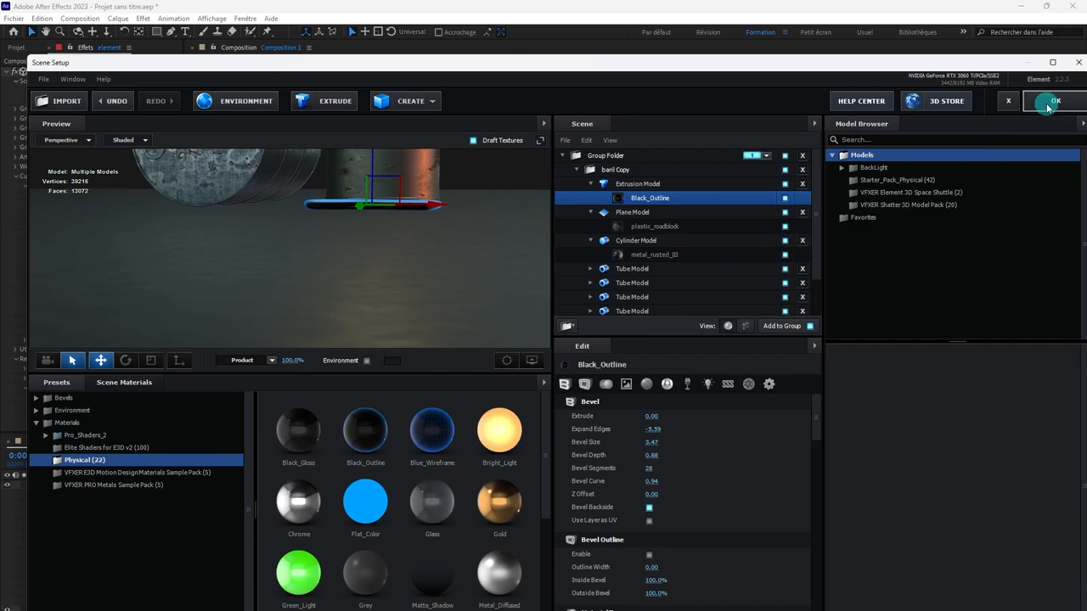
{"action": "left_click", "coordinate": [1055, 101]}
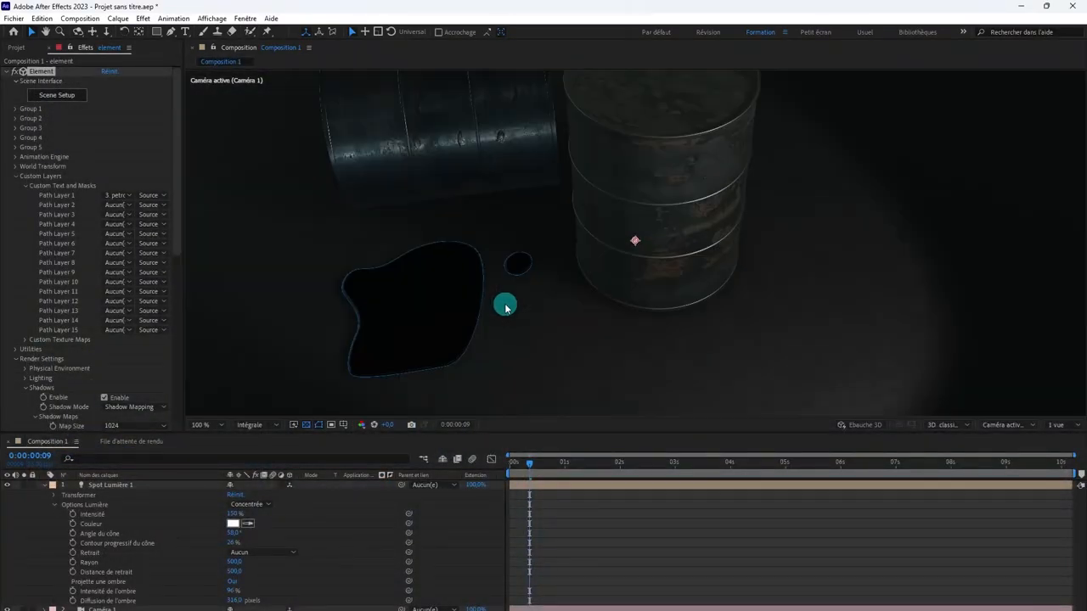
- Open the texture selection for the Environment channel of the puddle's Black_Outline material in the scene setup
{"action": "left_click", "coordinate": [58, 95]}
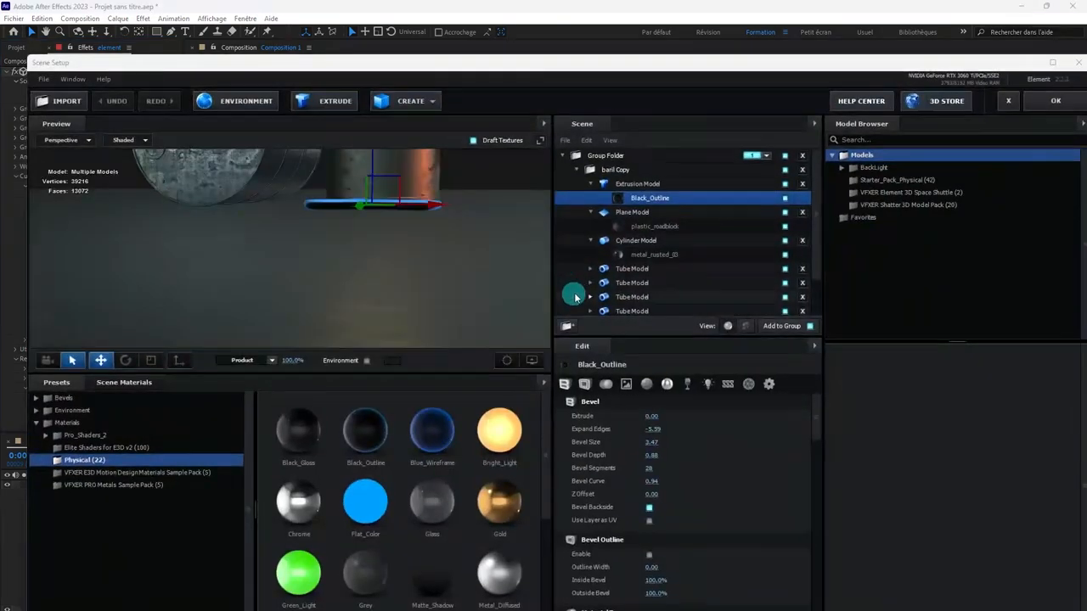
{"action": "left_click_drag", "start_coordinate": [404, 251], "coordinate": [383, 306]}
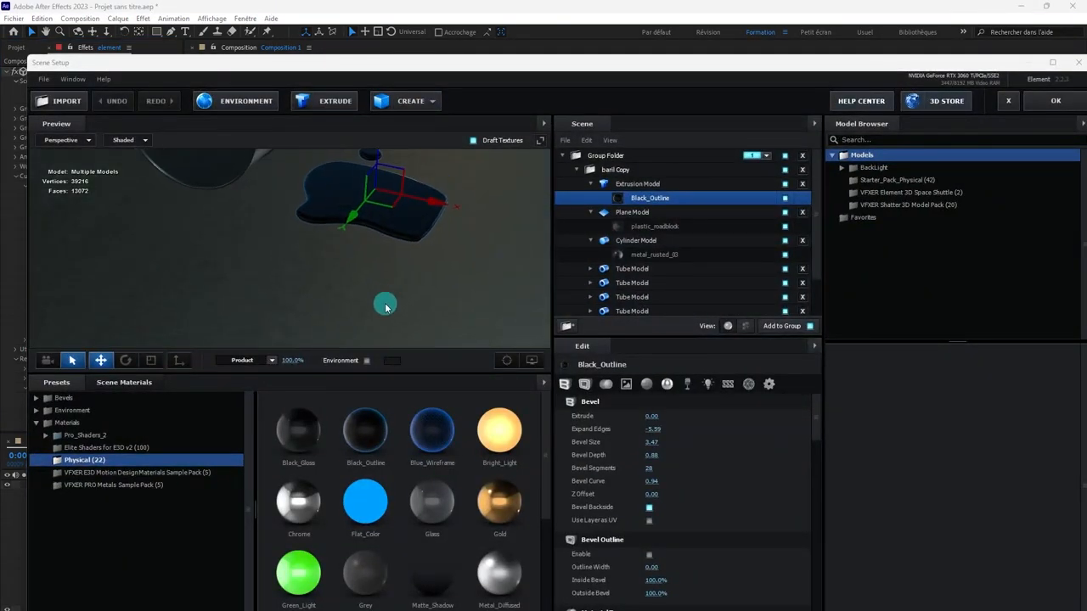
{"action": "left_click", "coordinate": [666, 383]}
{"action": "scroll", "coordinate": [586, 484], "scroll_direction": "up", "scroll_amount": 3}
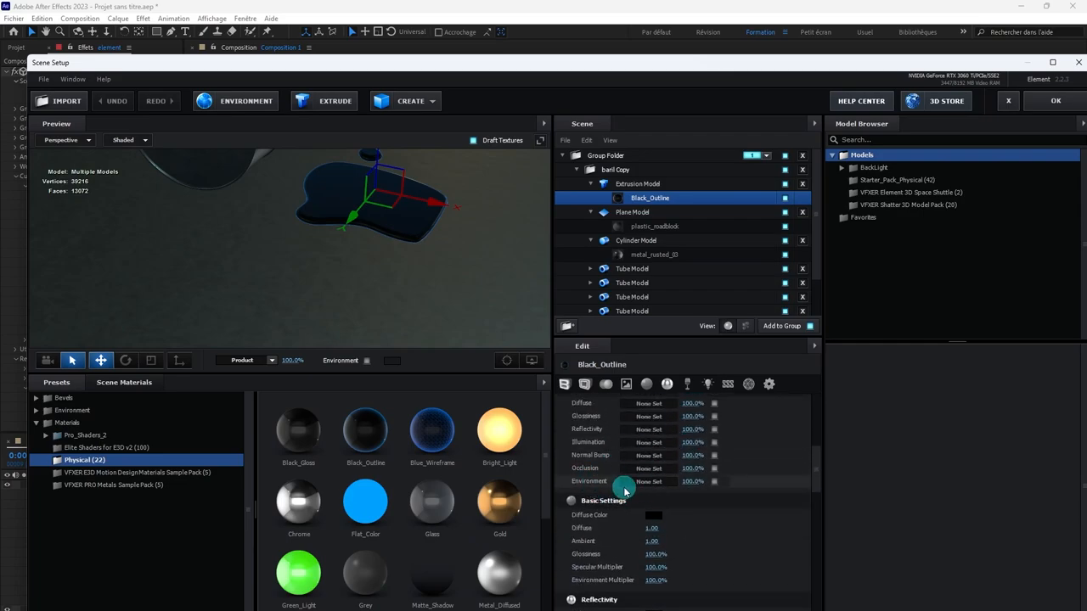
{"action": "left_click", "coordinate": [649, 481]}
{"action": "left_click", "coordinate": [699, 416]}
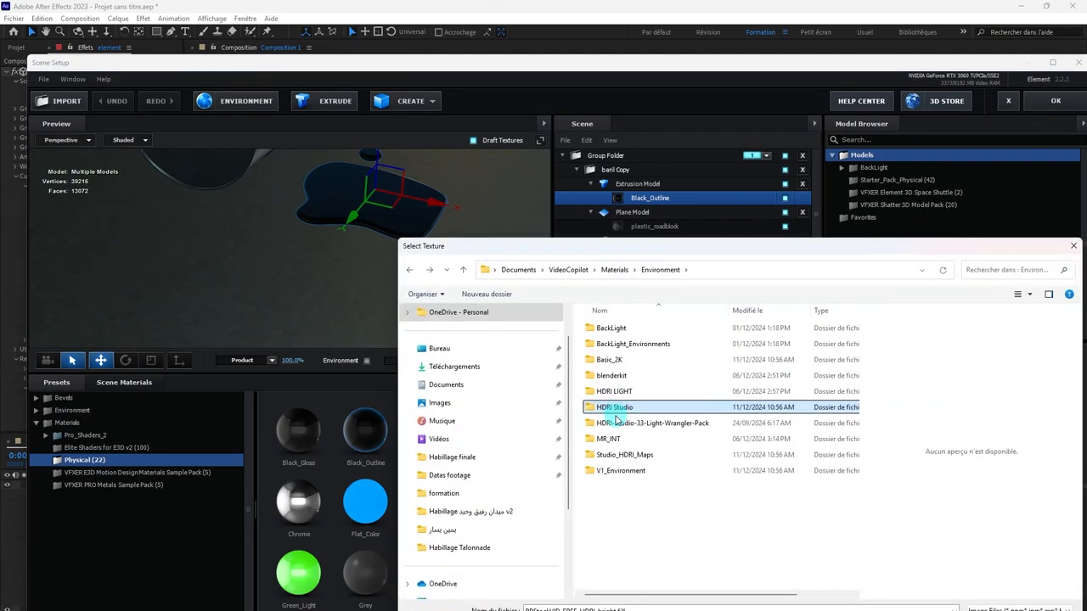
- Load HDRI_8K_025_preview from the HDRI-Studio-33-Light-Wrangler-Pack folder as the puddle's environment texture
{"action": "double_click", "coordinate": [617, 424]}
{"action": "left_click", "coordinate": [671, 349]}
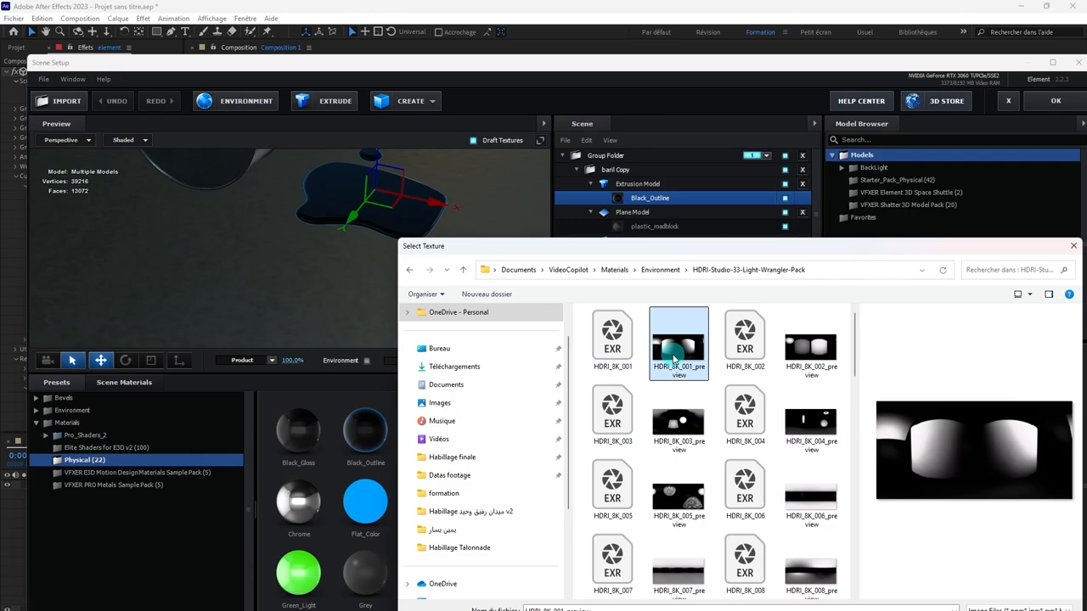
{"action": "left_click", "coordinate": [820, 417]}
{"action": "scroll", "coordinate": [762, 453], "scroll_direction": "down", "scroll_amount": 5}
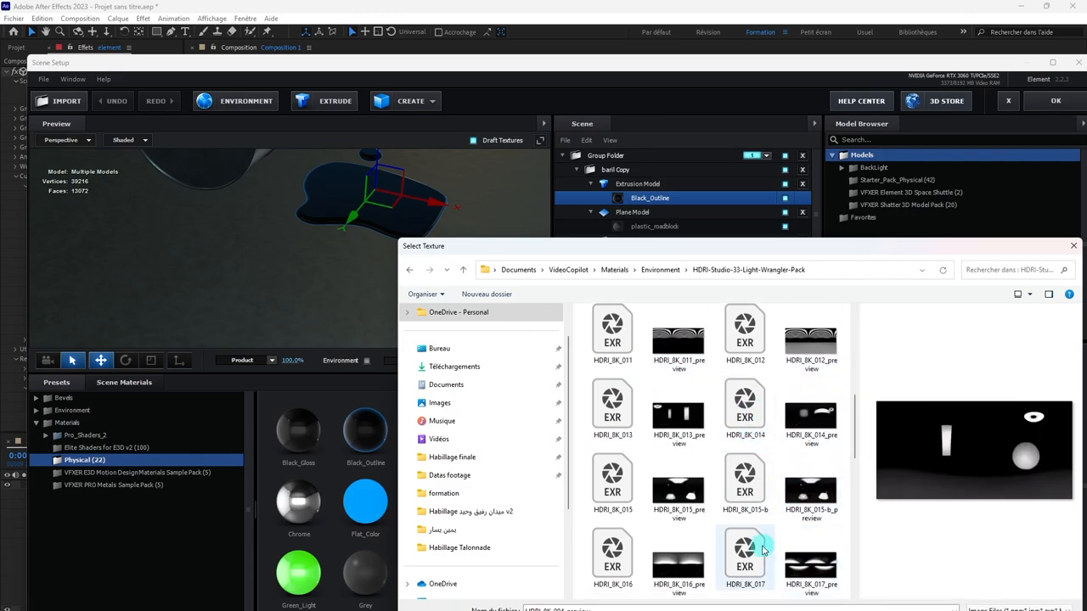
{"action": "scroll", "coordinate": [794, 445], "scroll_direction": "down", "scroll_amount": 3}
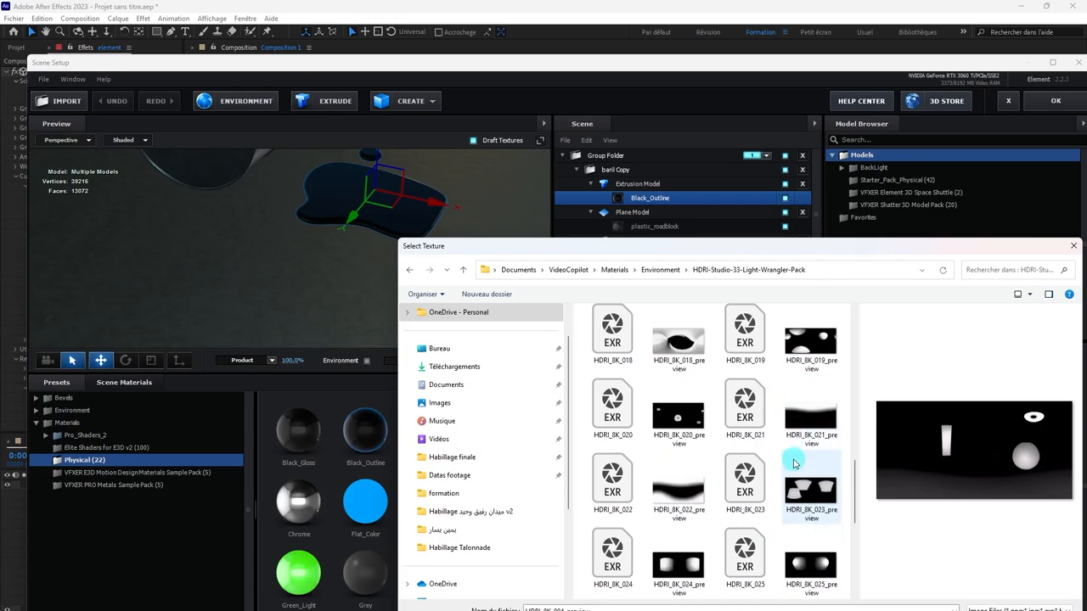
{"action": "left_click", "coordinate": [816, 563]}
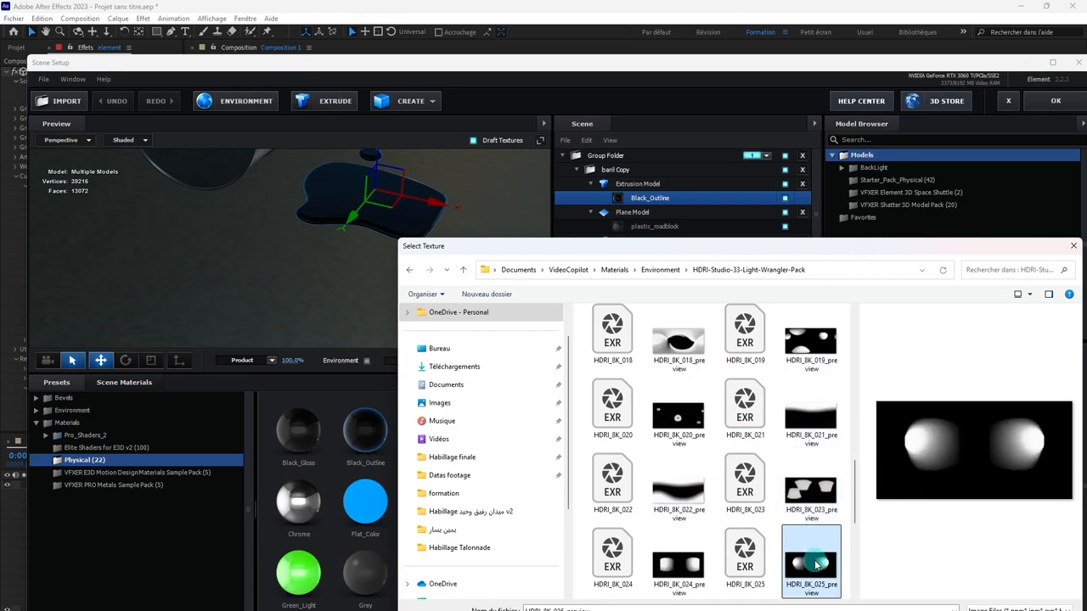
{"action": "double_click", "coordinate": [810, 560]}
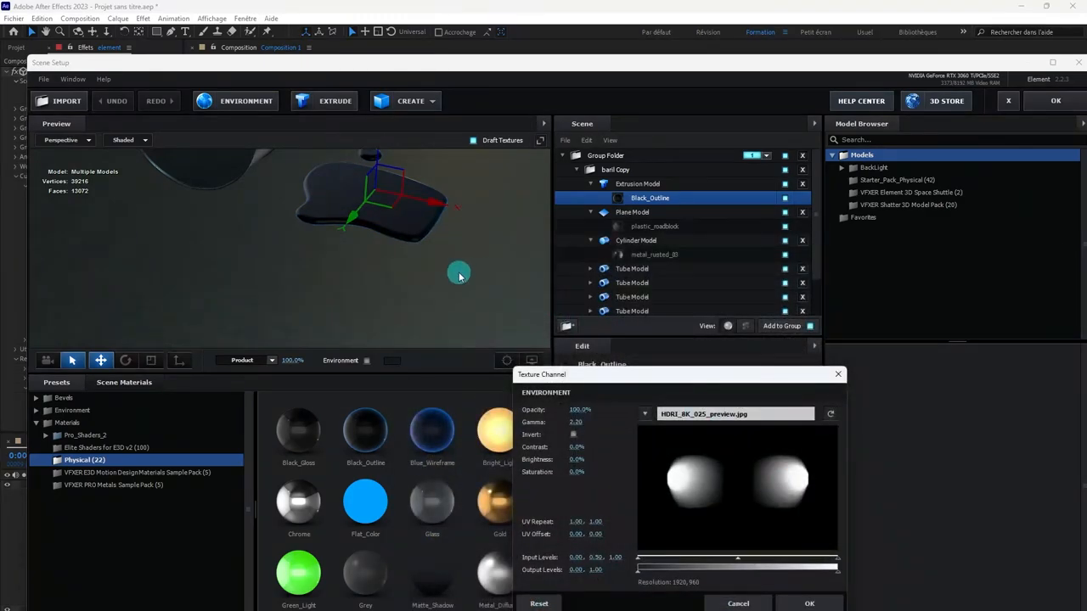
- Tile the environment texture by raising its UV Repeat in both directions, apply it, and orbit the camera to check the puddle's reflections
{"action": "left_click_drag", "start_coordinate": [614, 520], "coordinate": [662, 519]}
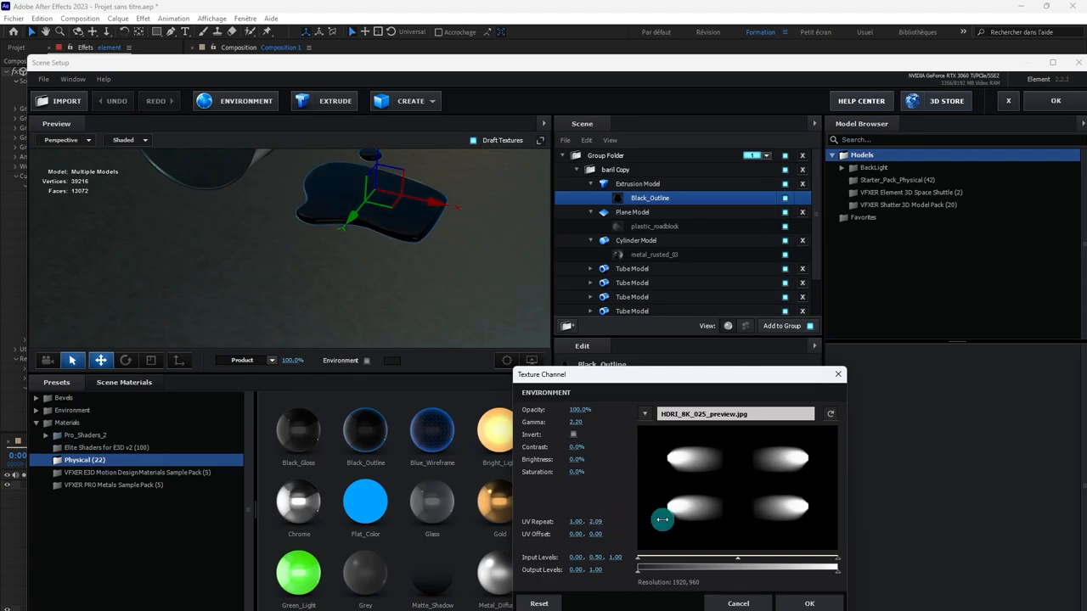
{"action": "mouse_move", "coordinate": [732, 512]}
{"action": "left_mouse_down"}
{"action": "mouse_move", "coordinate": [744, 500]}
{"action": "mouse_move", "coordinate": [731, 499]}
{"action": "left_mouse_up"}
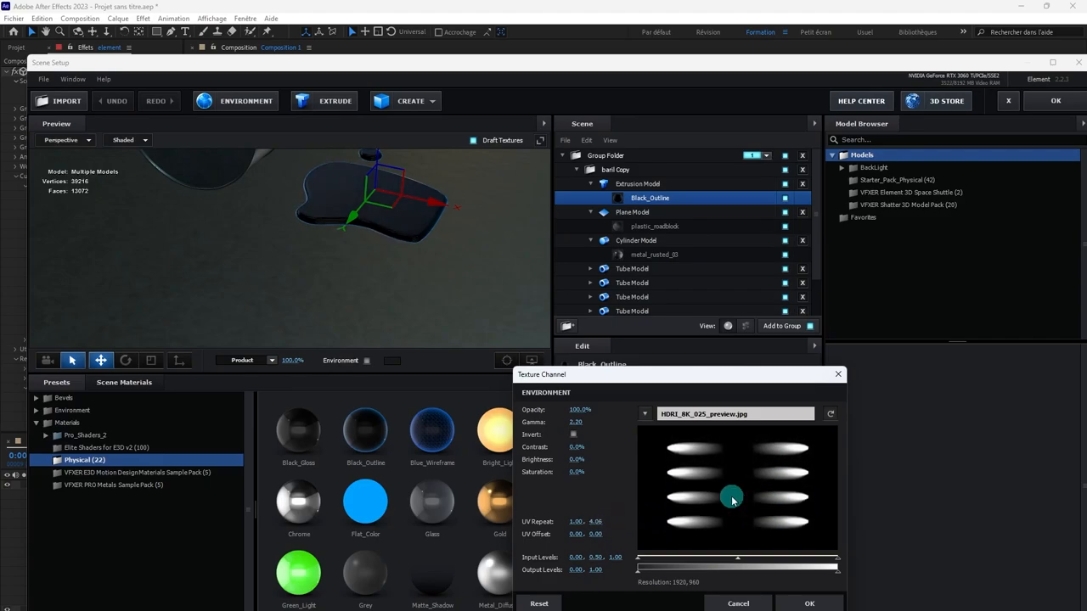
{"action": "mouse_move", "coordinate": [577, 523]}
{"action": "left_mouse_down"}
{"action": "mouse_move", "coordinate": [703, 517]}
{"action": "mouse_move", "coordinate": [677, 519]}
{"action": "left_mouse_up"}
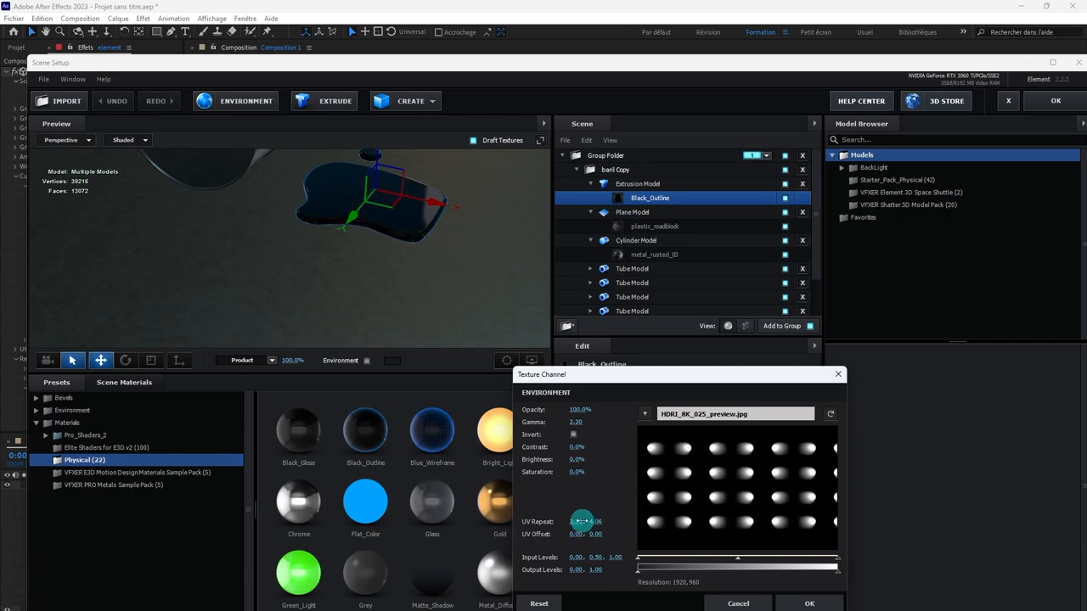
{"action": "left_click_drag", "start_coordinate": [597, 520], "coordinate": [676, 515]}
{"action": "mouse_move", "coordinate": [576, 521]}
{"action": "left_mouse_down"}
{"action": "mouse_move", "coordinate": [710, 508]}
{"action": "mouse_move", "coordinate": [810, 457]}
{"action": "mouse_move", "coordinate": [787, 457]}
{"action": "mouse_move", "coordinate": [795, 447]}
{"action": "left_mouse_up"}
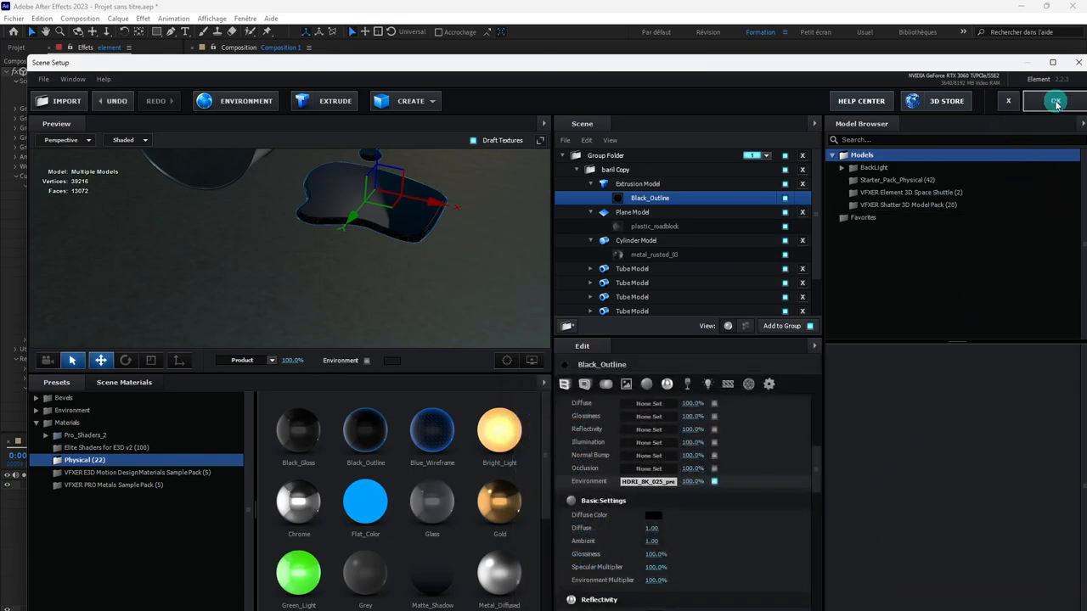
{"action": "left_click", "coordinate": [1055, 100]}
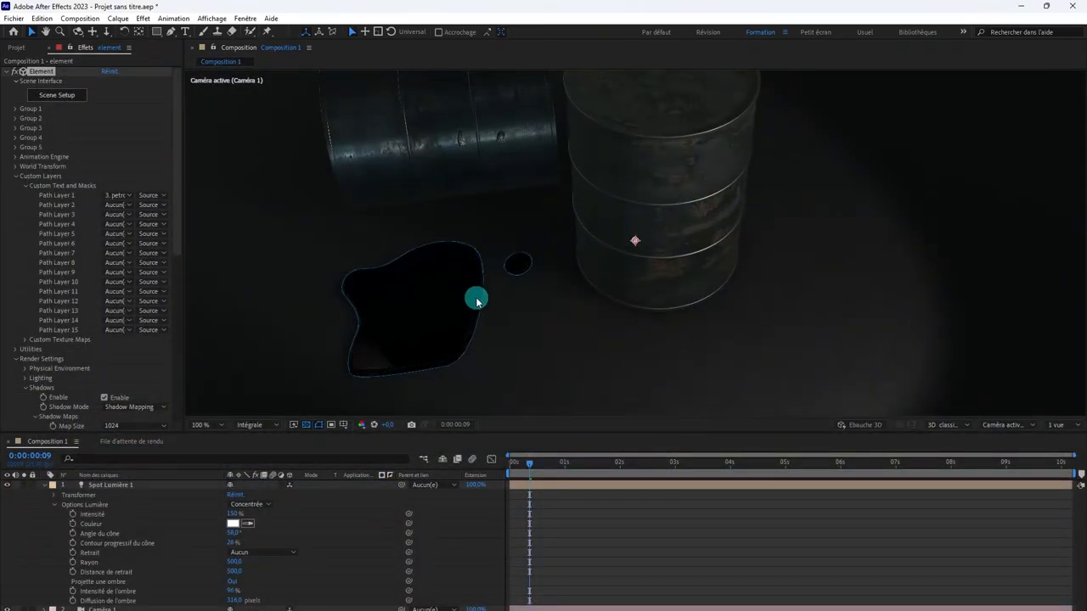
{"action": "key", "text": "c"}
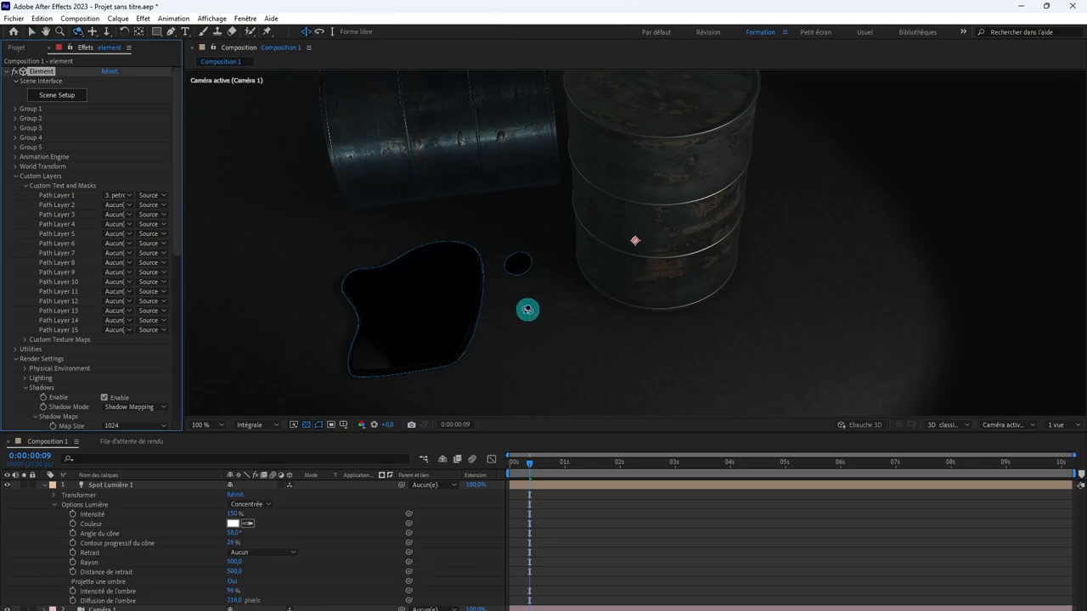
{"action": "left_click_drag", "start_coordinate": [527, 308], "coordinate": [637, 263]}
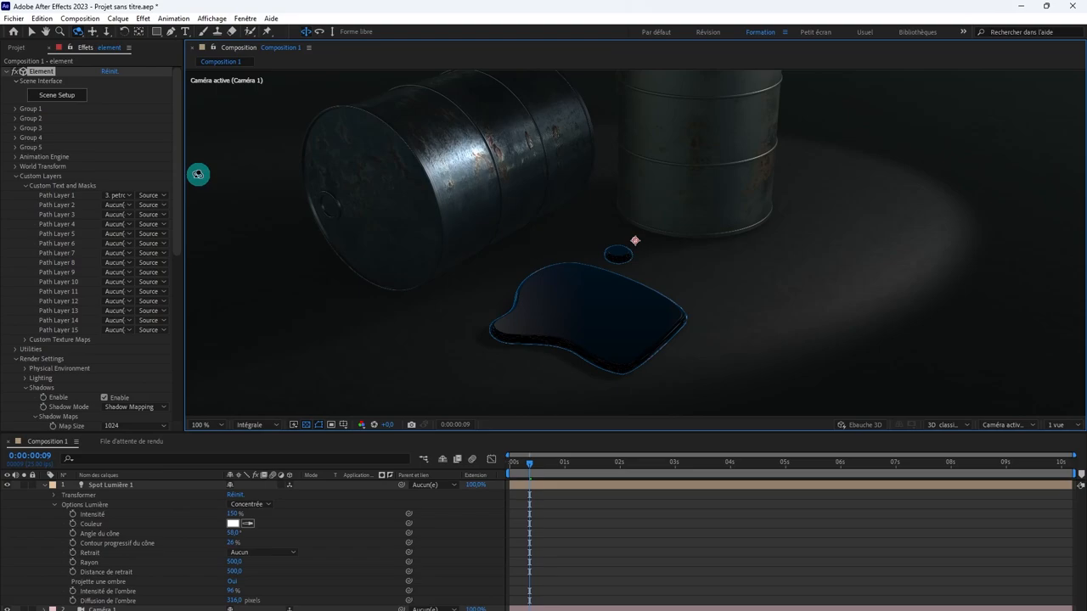
- Flatten the puddle with Extrude 0.01, Expand Edges 0.00, Bevel Depth 0.35, 19 Bevel Segments and Bevel Curve 0.91, and apply the scene setup
{"action": "left_click", "coordinate": [75, 91]}
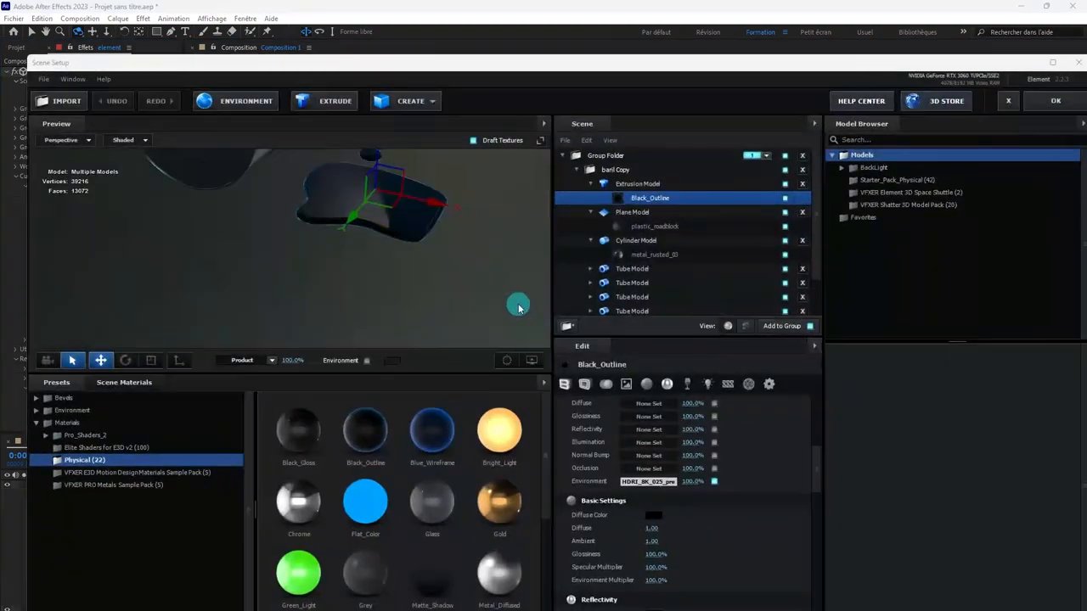
{"action": "scroll", "coordinate": [439, 268], "scroll_direction": "up", "scroll_amount": 4}
{"action": "mouse_move", "coordinate": [439, 268]}
{"action": "left_mouse_down"}
{"action": "mouse_move", "coordinate": [439, 258]}
{"action": "mouse_move", "coordinate": [416, 287]}
{"action": "mouse_move", "coordinate": [423, 256]}
{"action": "left_mouse_up"}
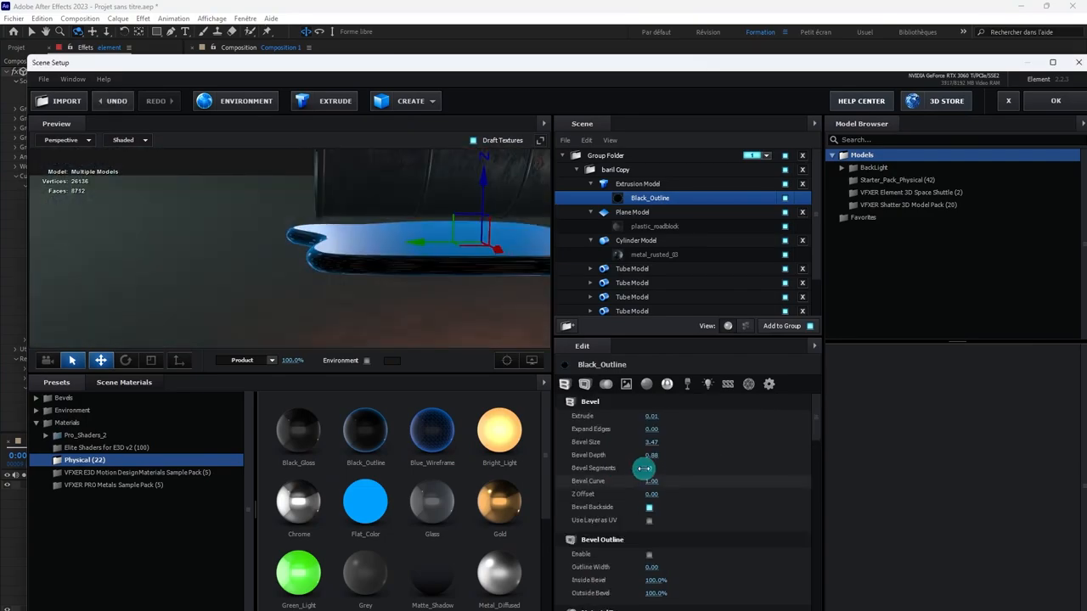
{"action": "left_click_drag", "start_coordinate": [725, 466], "coordinate": [719, 466]}
{"action": "left_click_drag", "start_coordinate": [653, 458], "coordinate": [622, 457]}
{"action": "left_click", "coordinate": [1051, 102]}
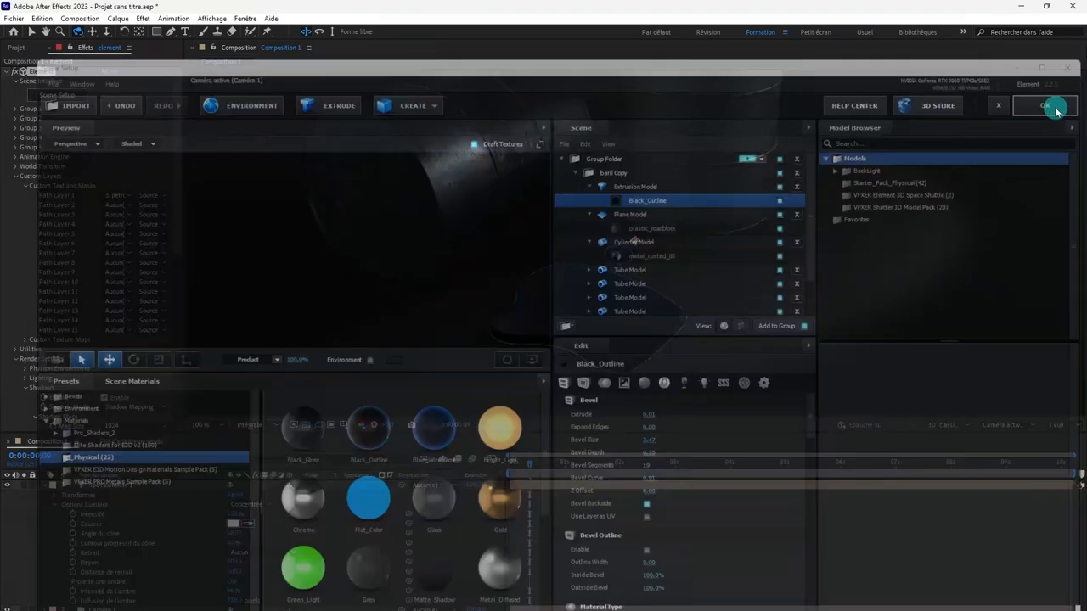
{"action": "scroll", "coordinate": [640, 301], "scroll_direction": "down", "scroll_amount": 3}
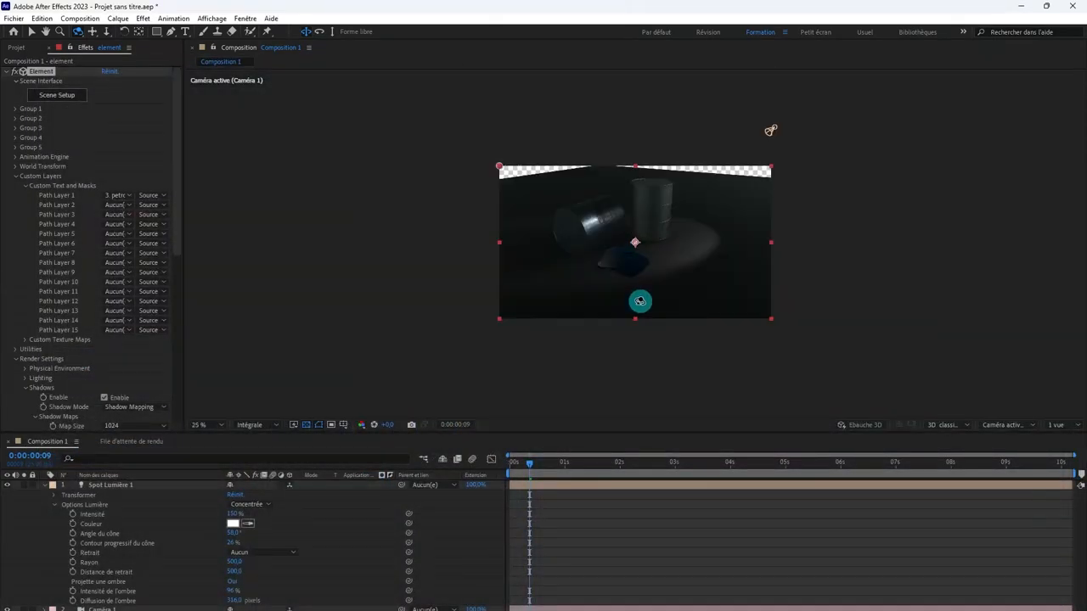
{"action": "scroll", "coordinate": [640, 301], "scroll_direction": "up", "scroll_amount": 2}
{"action": "scroll", "coordinate": [640, 301], "scroll_direction": "up", "scroll_amount": 1}
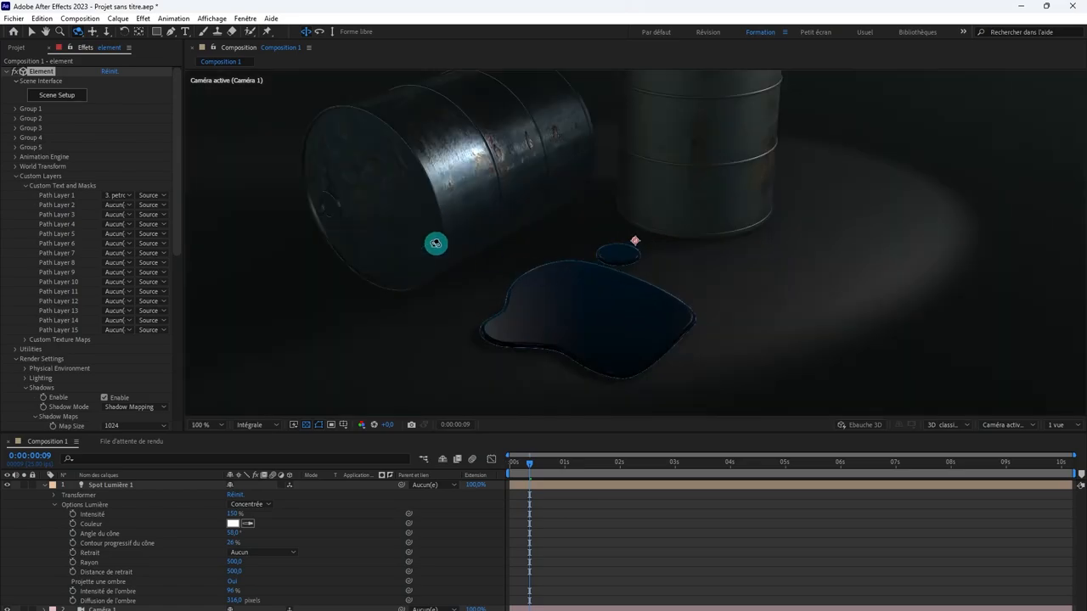
- Scale the puddle down to a small spill beside the barrels and apply the scene setup
{"action": "left_click", "coordinate": [58, 95]}
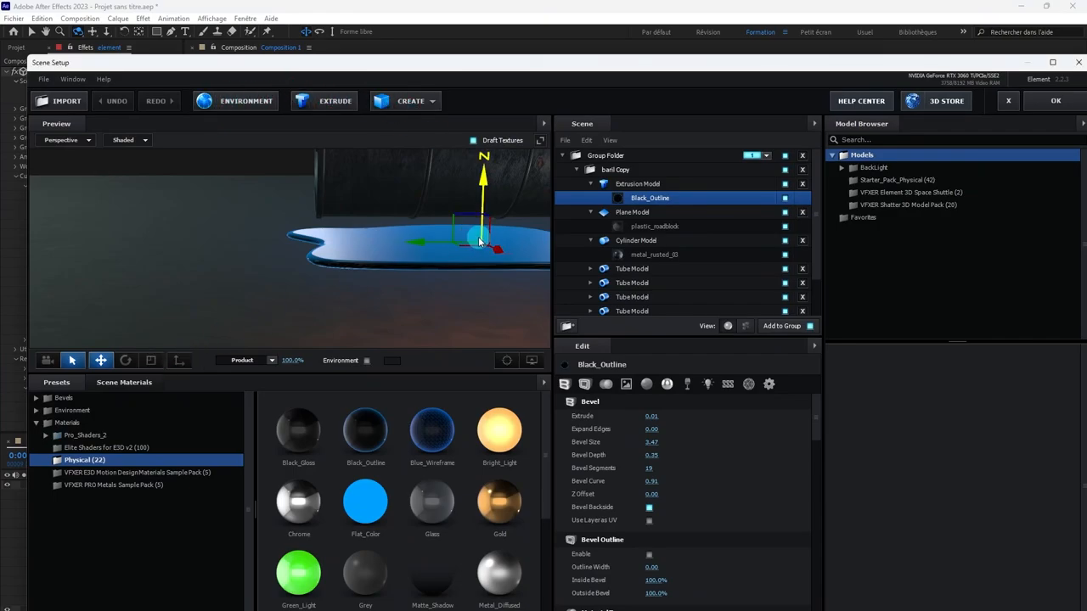
{"action": "left_click", "coordinate": [151, 360]}
{"action": "left_click_drag", "start_coordinate": [468, 253], "coordinate": [404, 228]}
{"action": "left_click_drag", "start_coordinate": [395, 270], "coordinate": [451, 291]}
{"action": "scroll", "coordinate": [445, 221], "scroll_direction": "down", "scroll_amount": 1}
{"action": "left_click_drag", "start_coordinate": [450, 248], "coordinate": [404, 231]}
{"action": "left_click", "coordinate": [99, 360]}
{"action": "left_click", "coordinate": [1053, 100]}
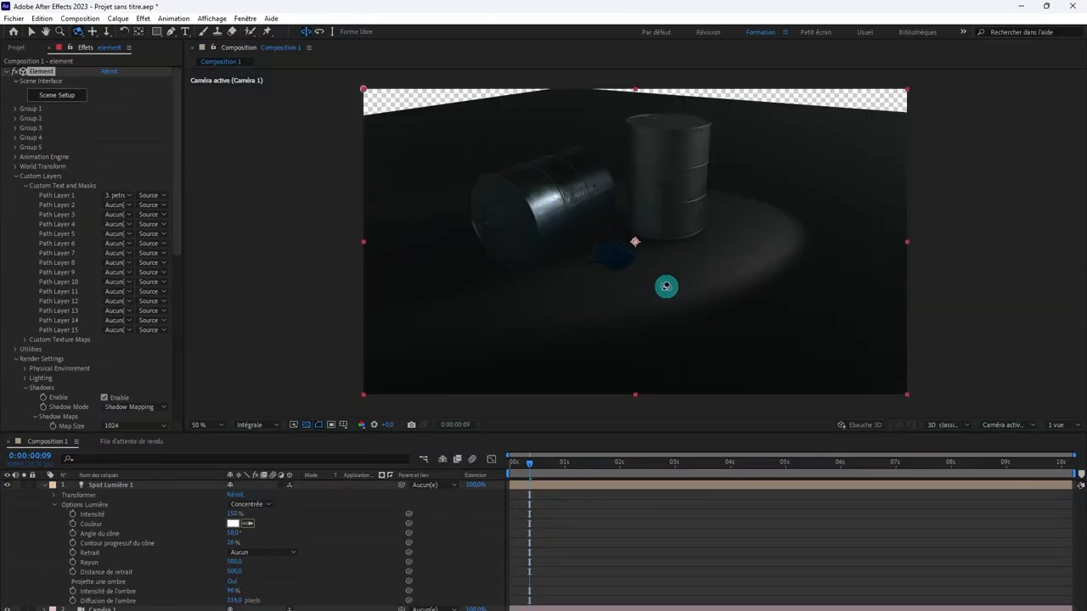
- Set the Illumination color of the puddle's material to dark blue 062B5D and check the applied result in the composition
{"action": "left_click", "coordinate": [74, 95]}
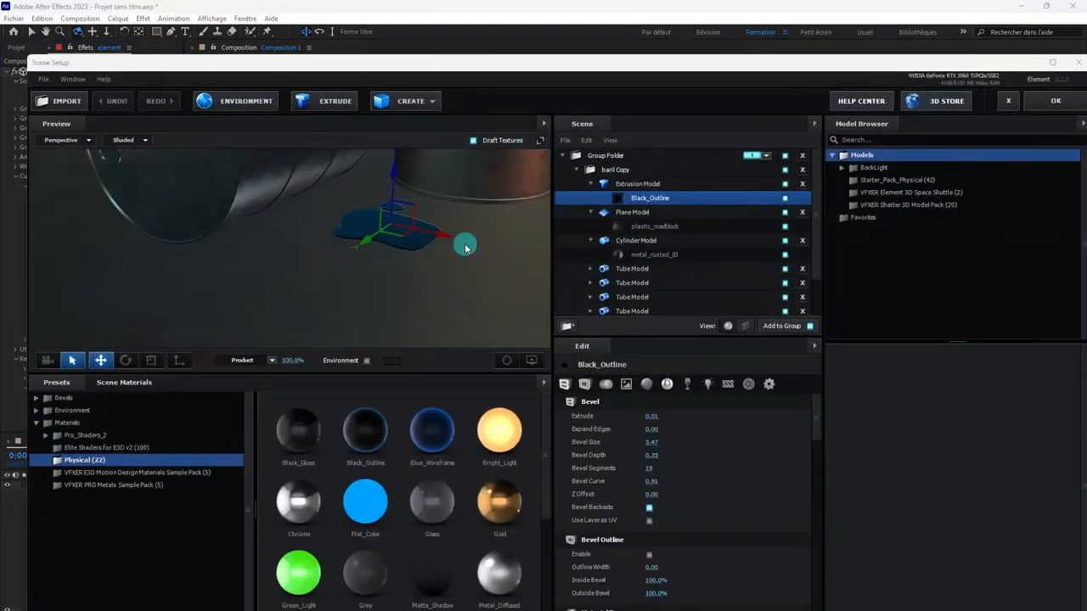
{"action": "scroll", "coordinate": [727, 519], "scroll_direction": "down", "scroll_amount": 10}
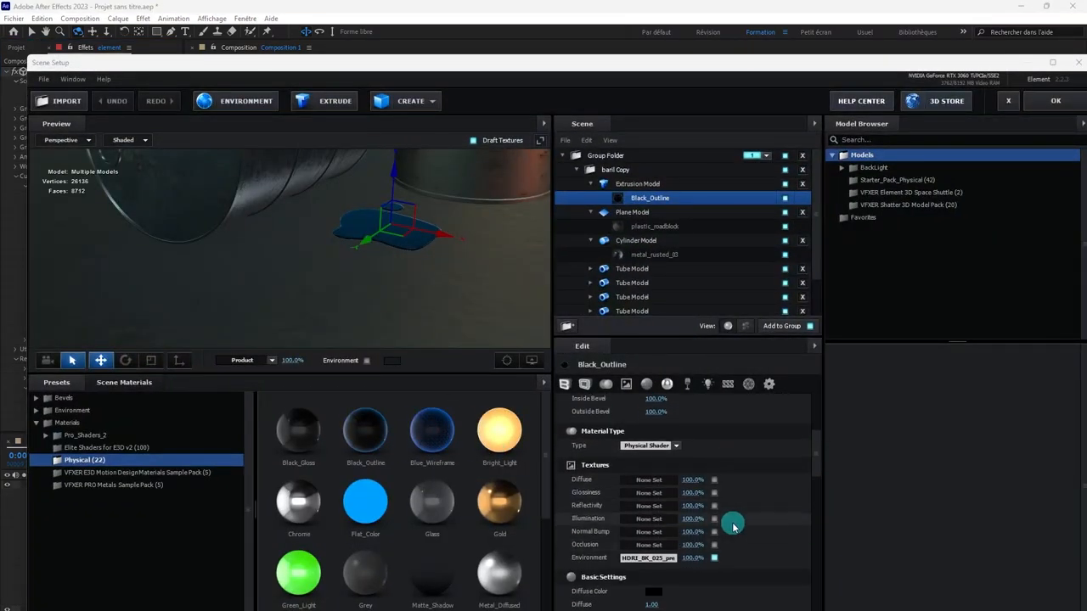
{"action": "left_click", "coordinate": [653, 543]}
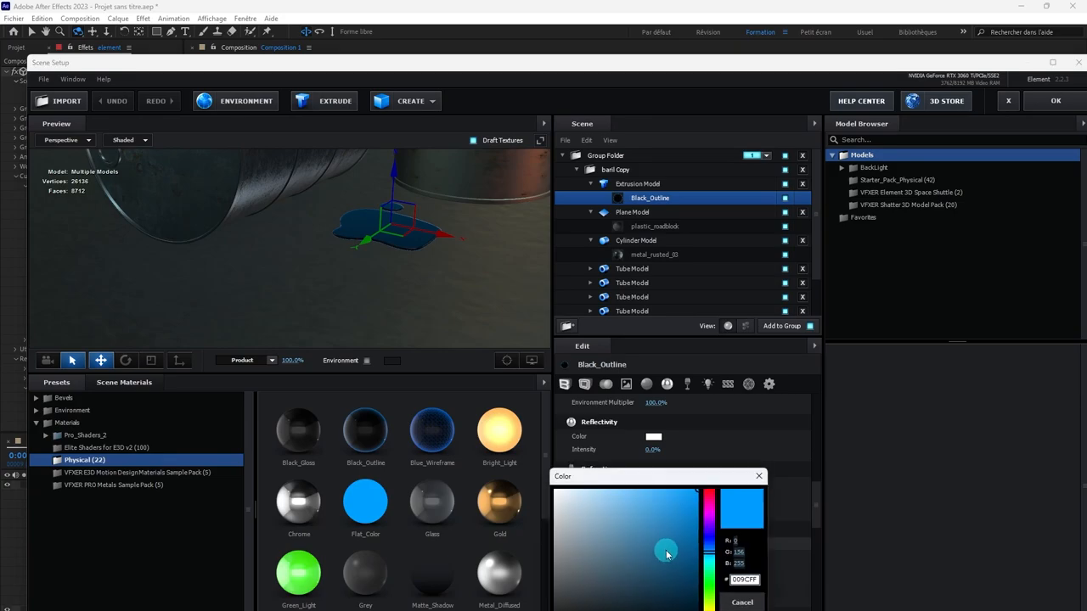
{"action": "left_click", "coordinate": [708, 549]}
{"action": "left_click_drag", "start_coordinate": [695, 562], "coordinate": [689, 583]}
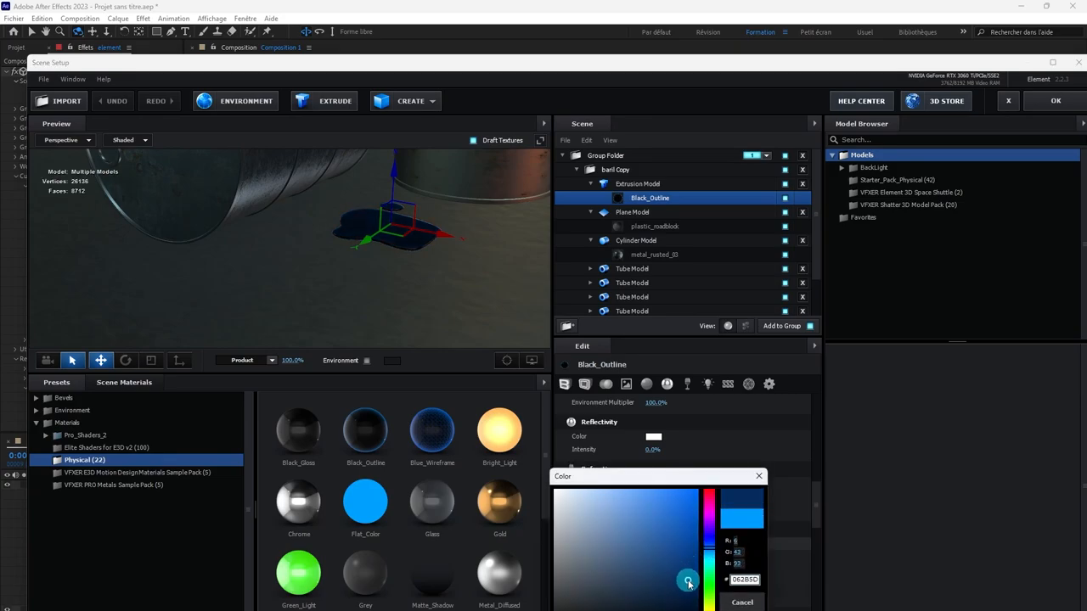
{"action": "left_click", "coordinate": [767, 606]}
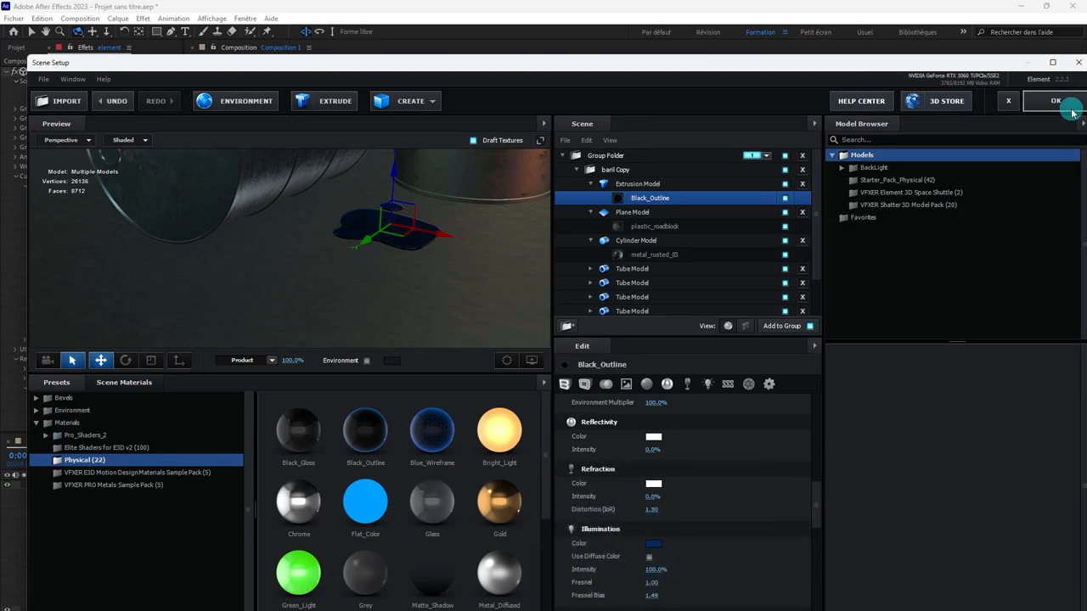
{"action": "left_click", "coordinate": [1055, 101]}
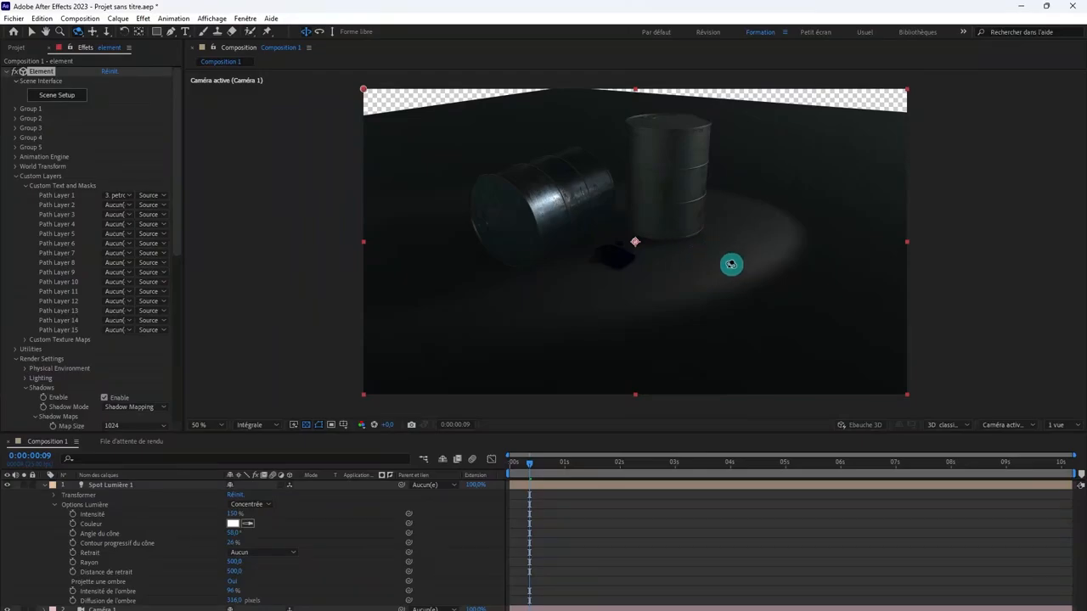
{"action": "key", "text": "period"}
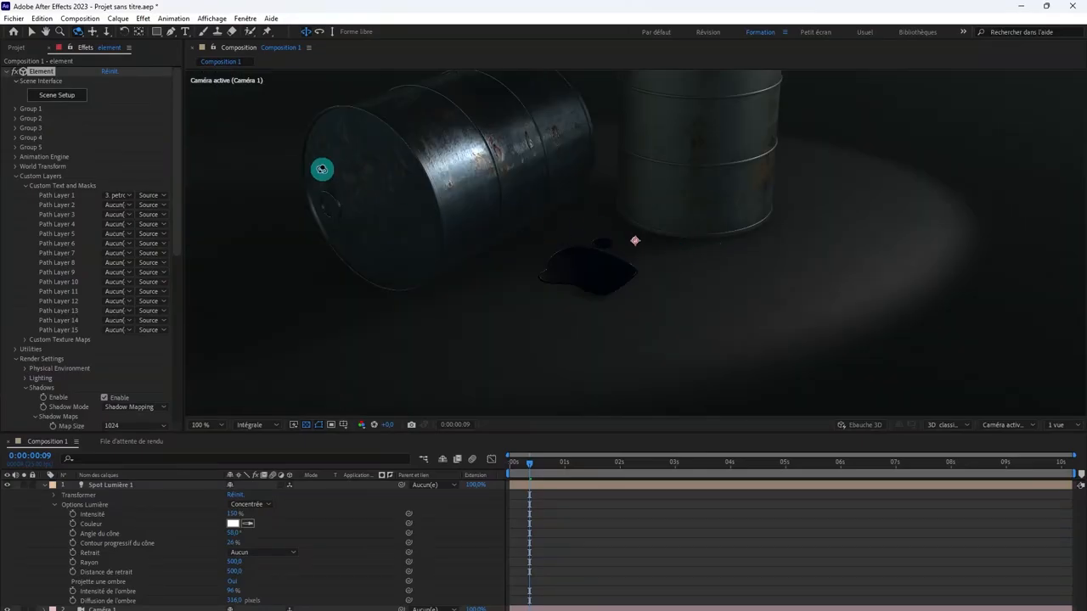
- Lower the small puddle slightly along its Z axis so that it lies on the floor, and apply the scene setup
{"action": "left_click", "coordinate": [44, 96]}
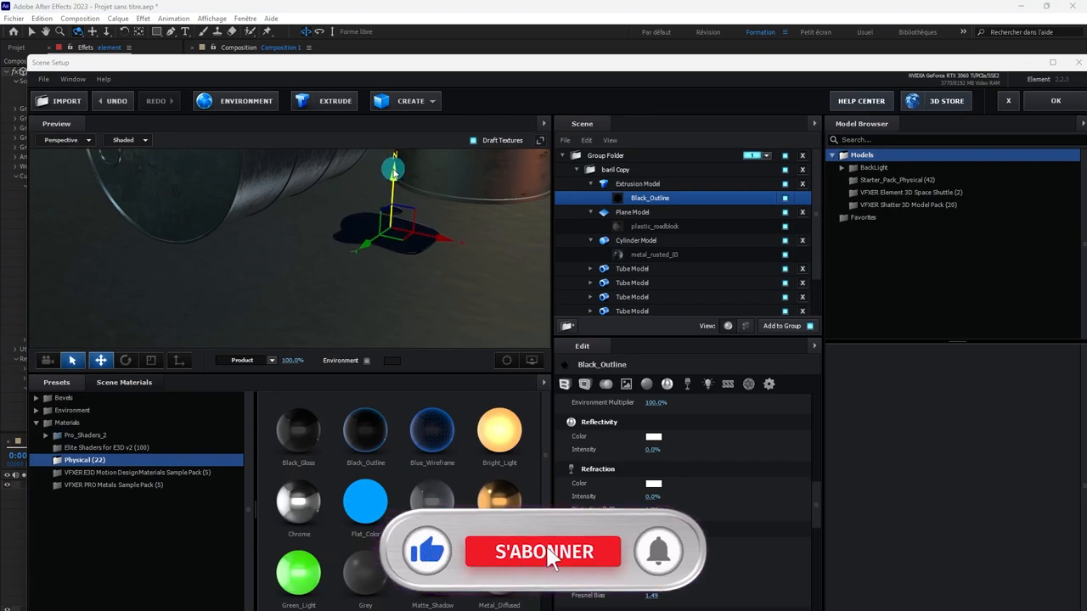
{"action": "left_click", "coordinate": [1053, 102]}
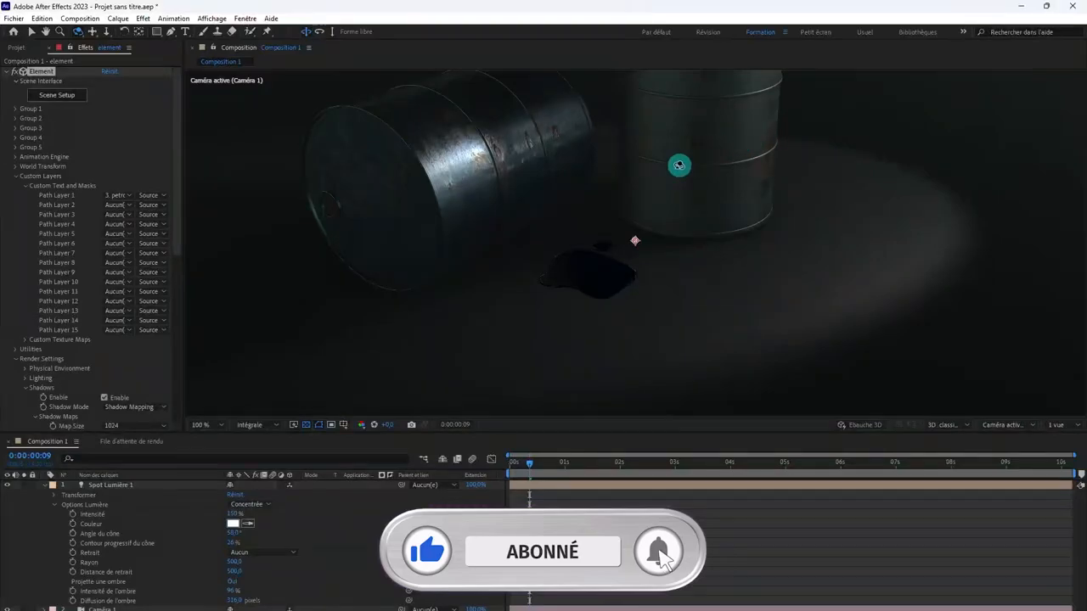
{"action": "key", "text": "comma"}
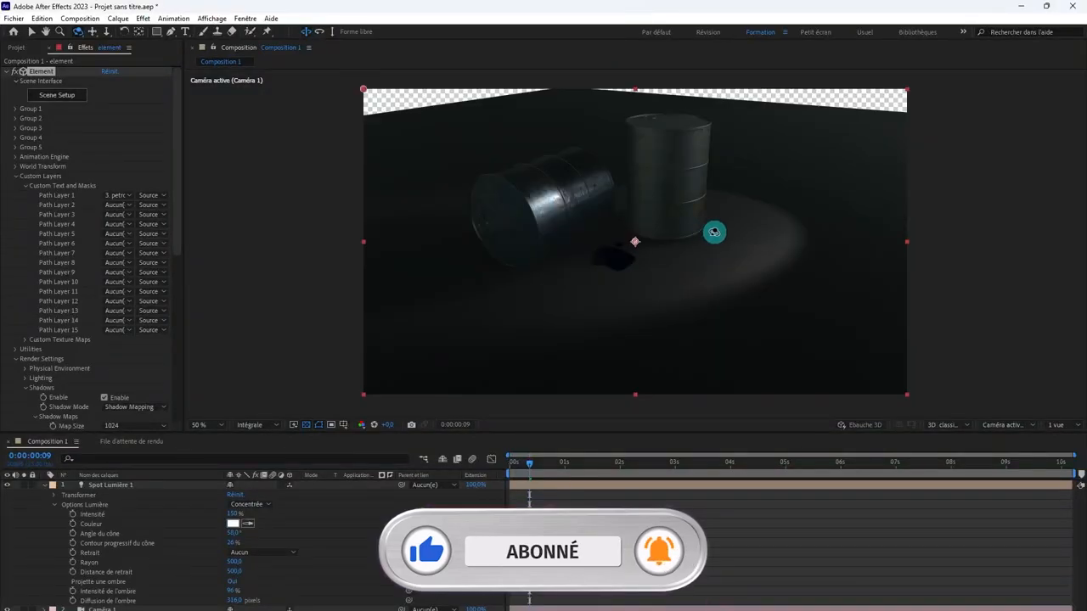
- Reframe the camera on the barrels and puddle from a higher angle and inspect the scene in the composition
{"action": "left_click_drag", "start_coordinate": [690, 229], "coordinate": [659, 241]}
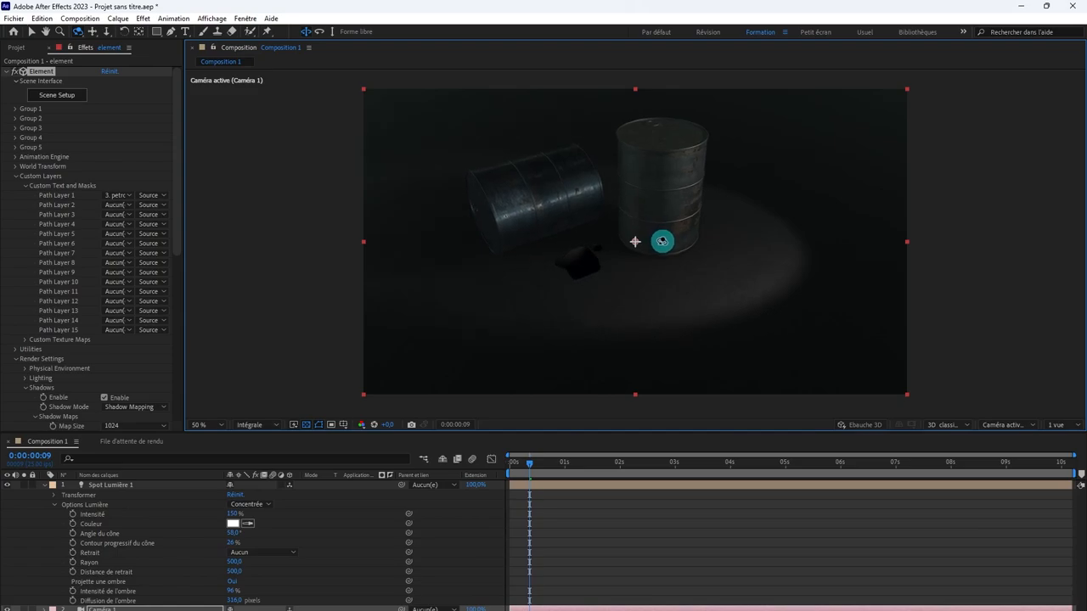
{"action": "left_click_drag", "start_coordinate": [663, 242], "coordinate": [709, 253]}
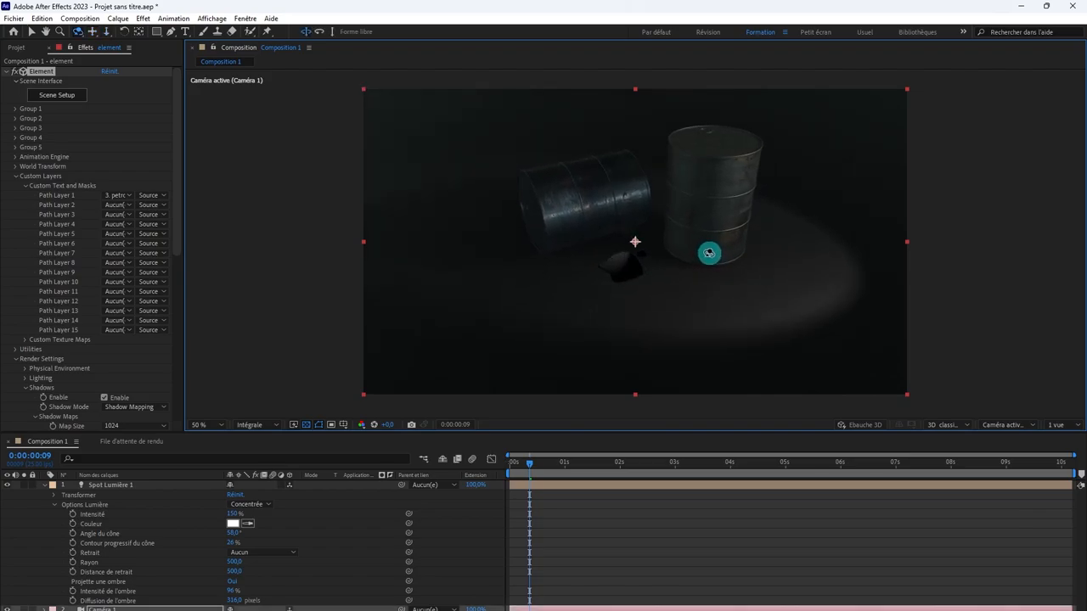
{"action": "scroll", "coordinate": [666, 258], "scroll_direction": "up", "scroll_amount": 1}
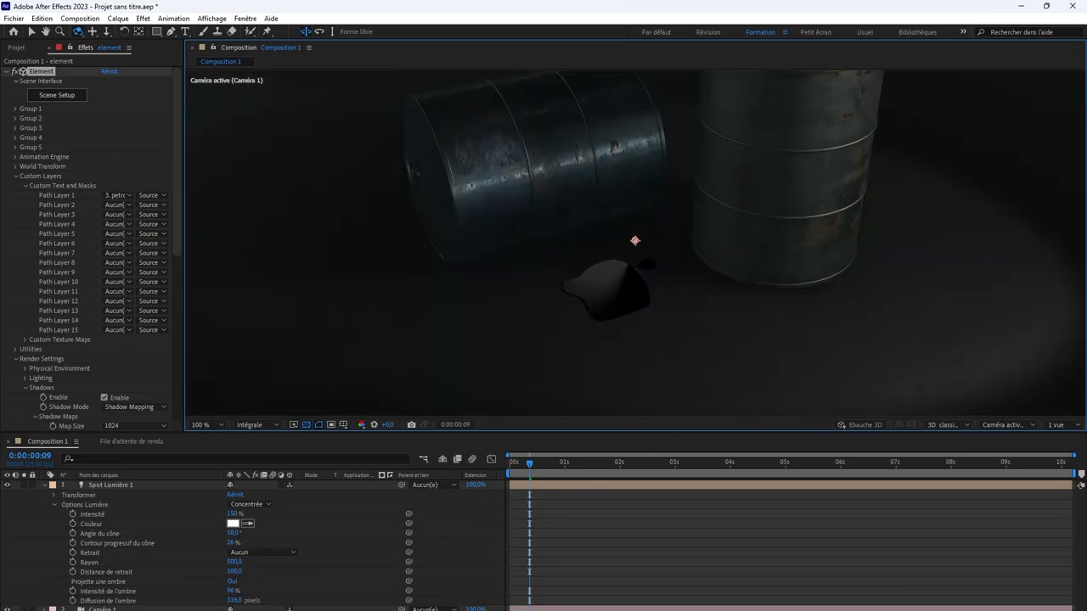
{"action": "left_click", "coordinate": [509, 608]}
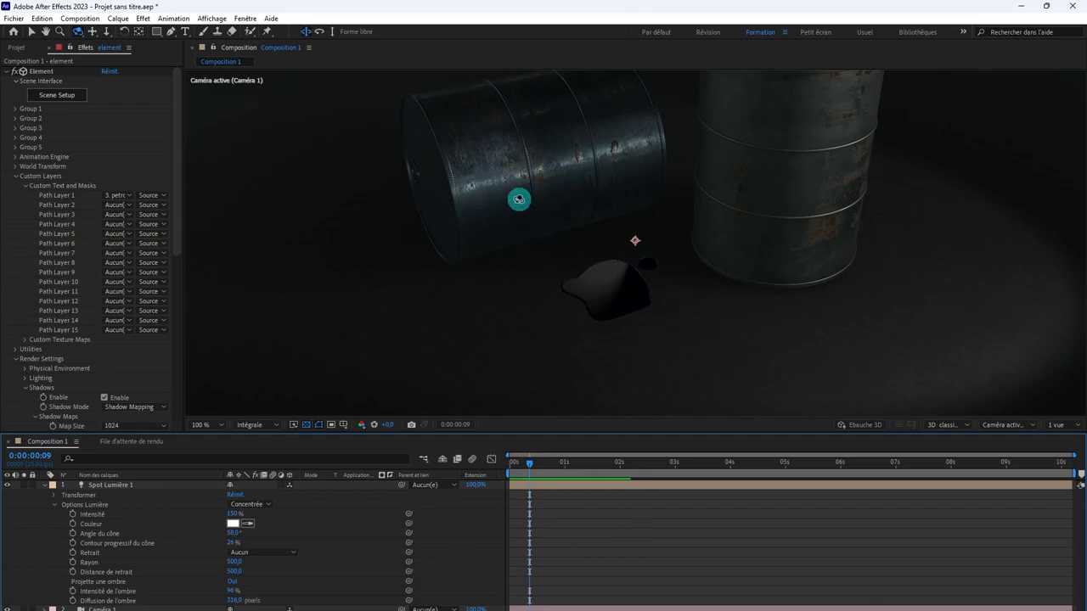
{"action": "scroll", "coordinate": [518, 199], "scroll_direction": "down", "scroll_amount": 3}
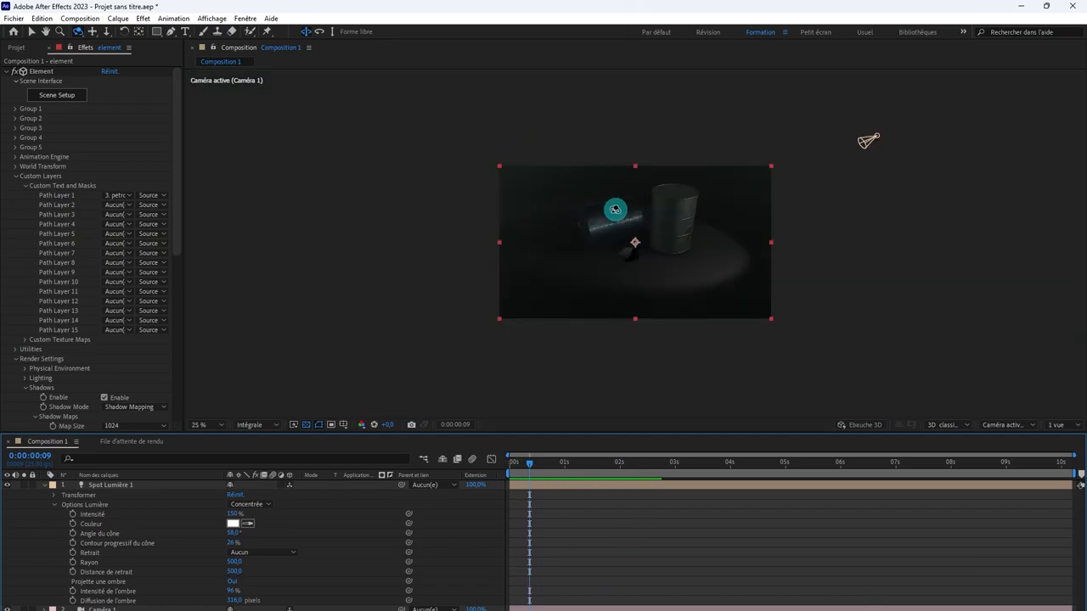